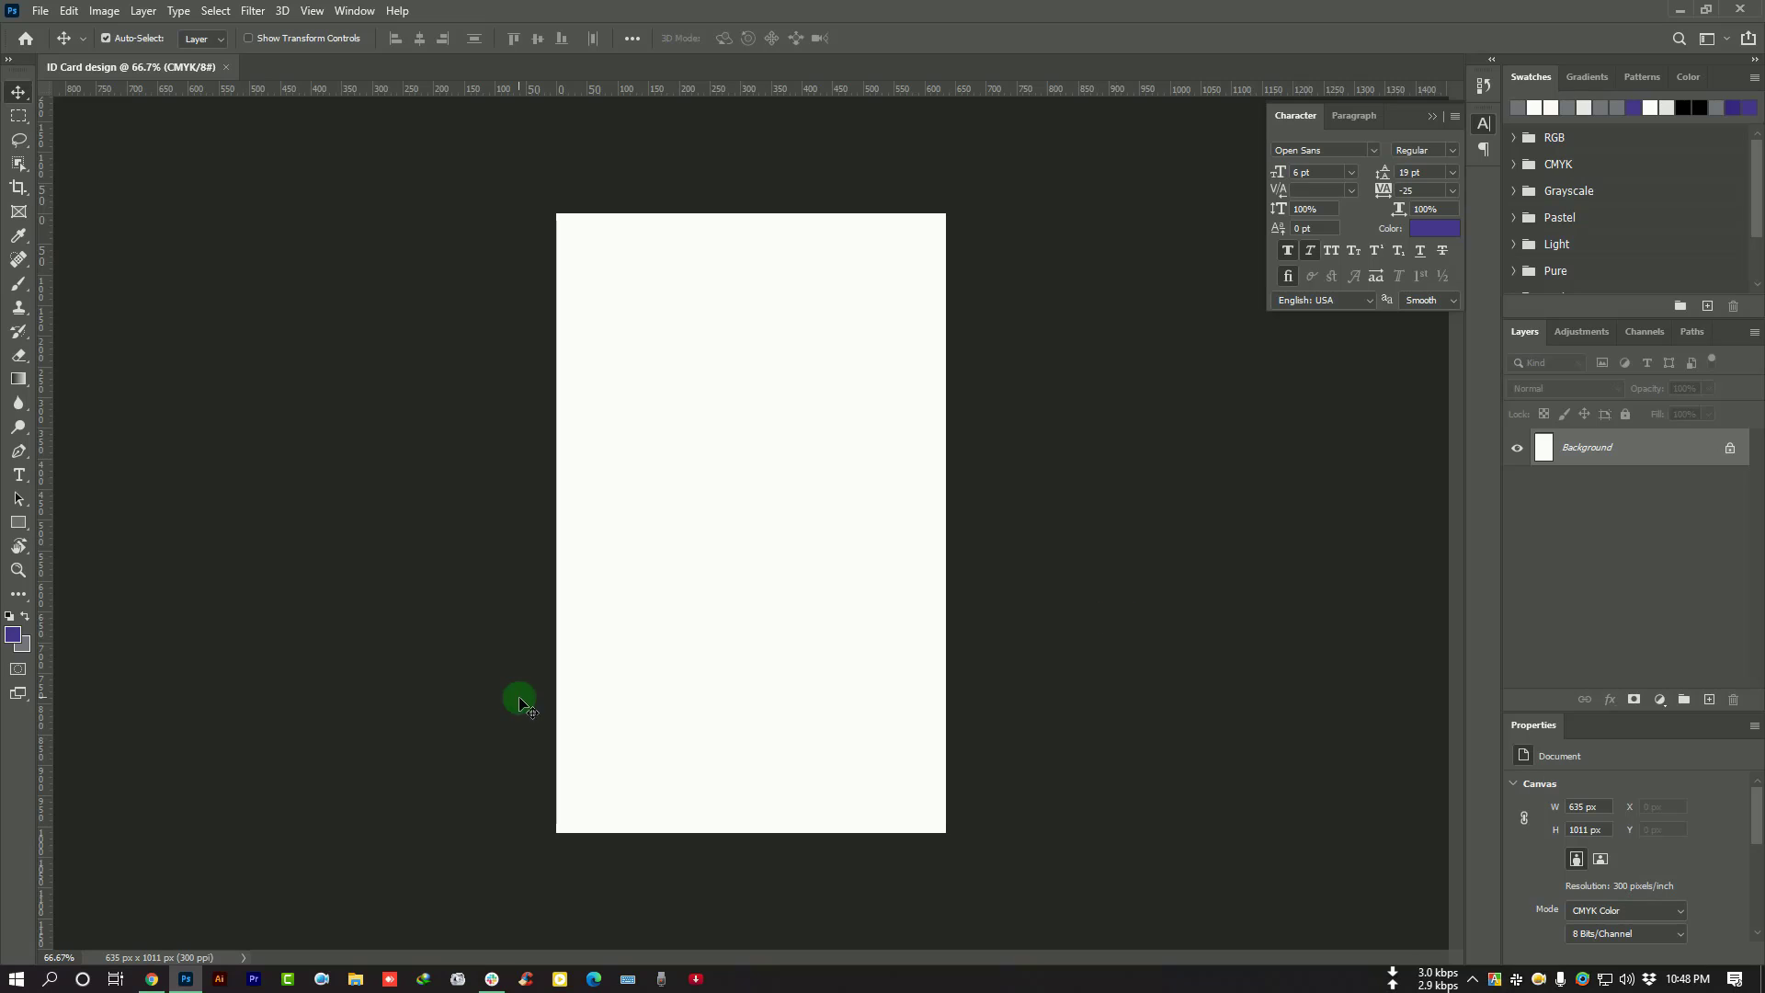
pyautogui.click(16, 528)
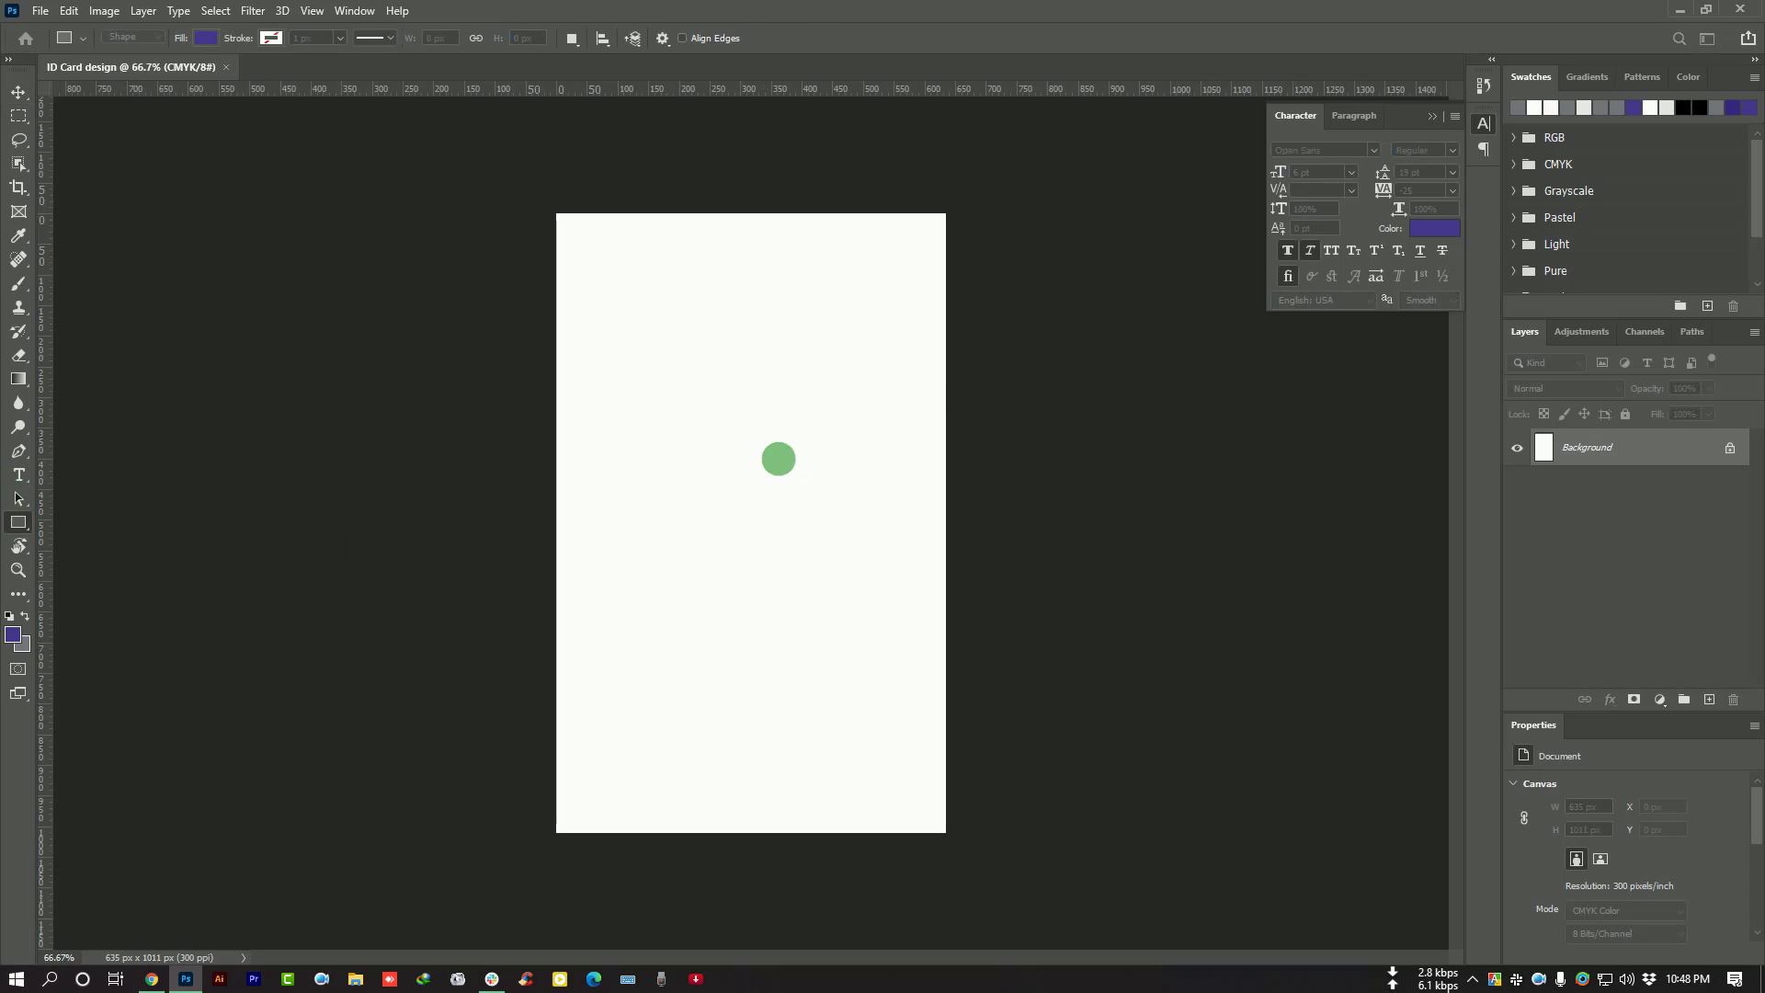
pyautogui.click(776, 460)
pyautogui.click(822, 362)
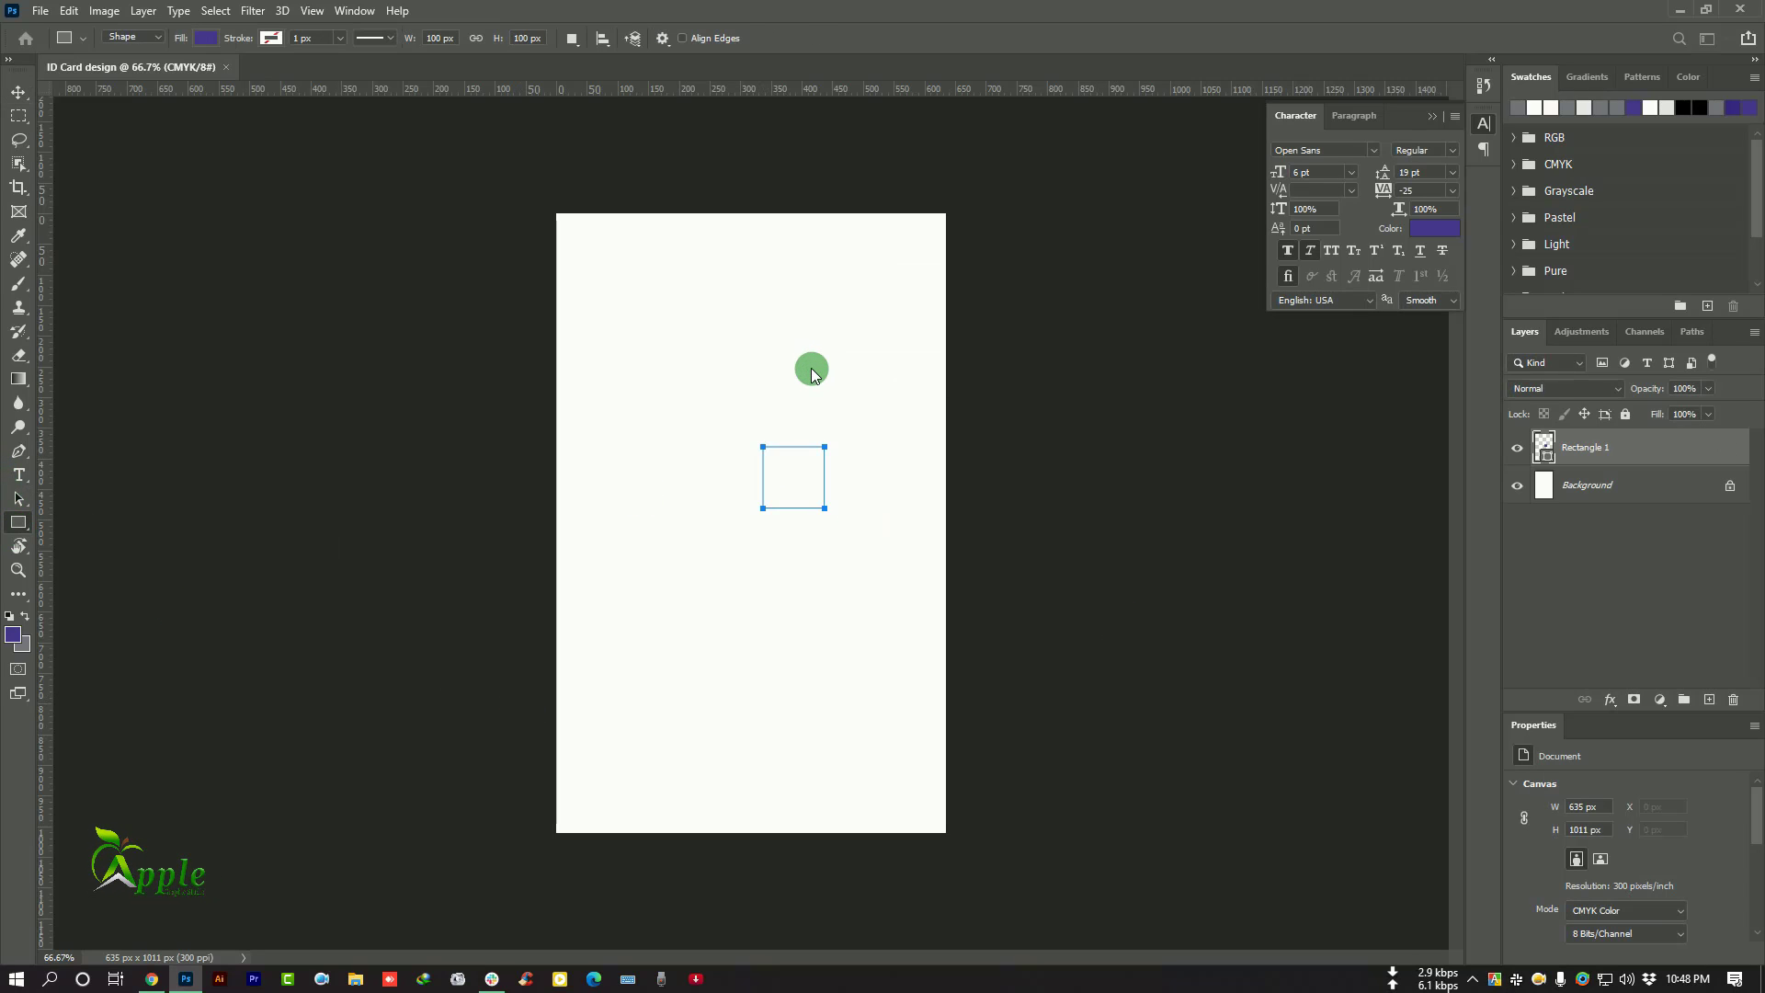
pyautogui.hotkey('ctrl', 'z')
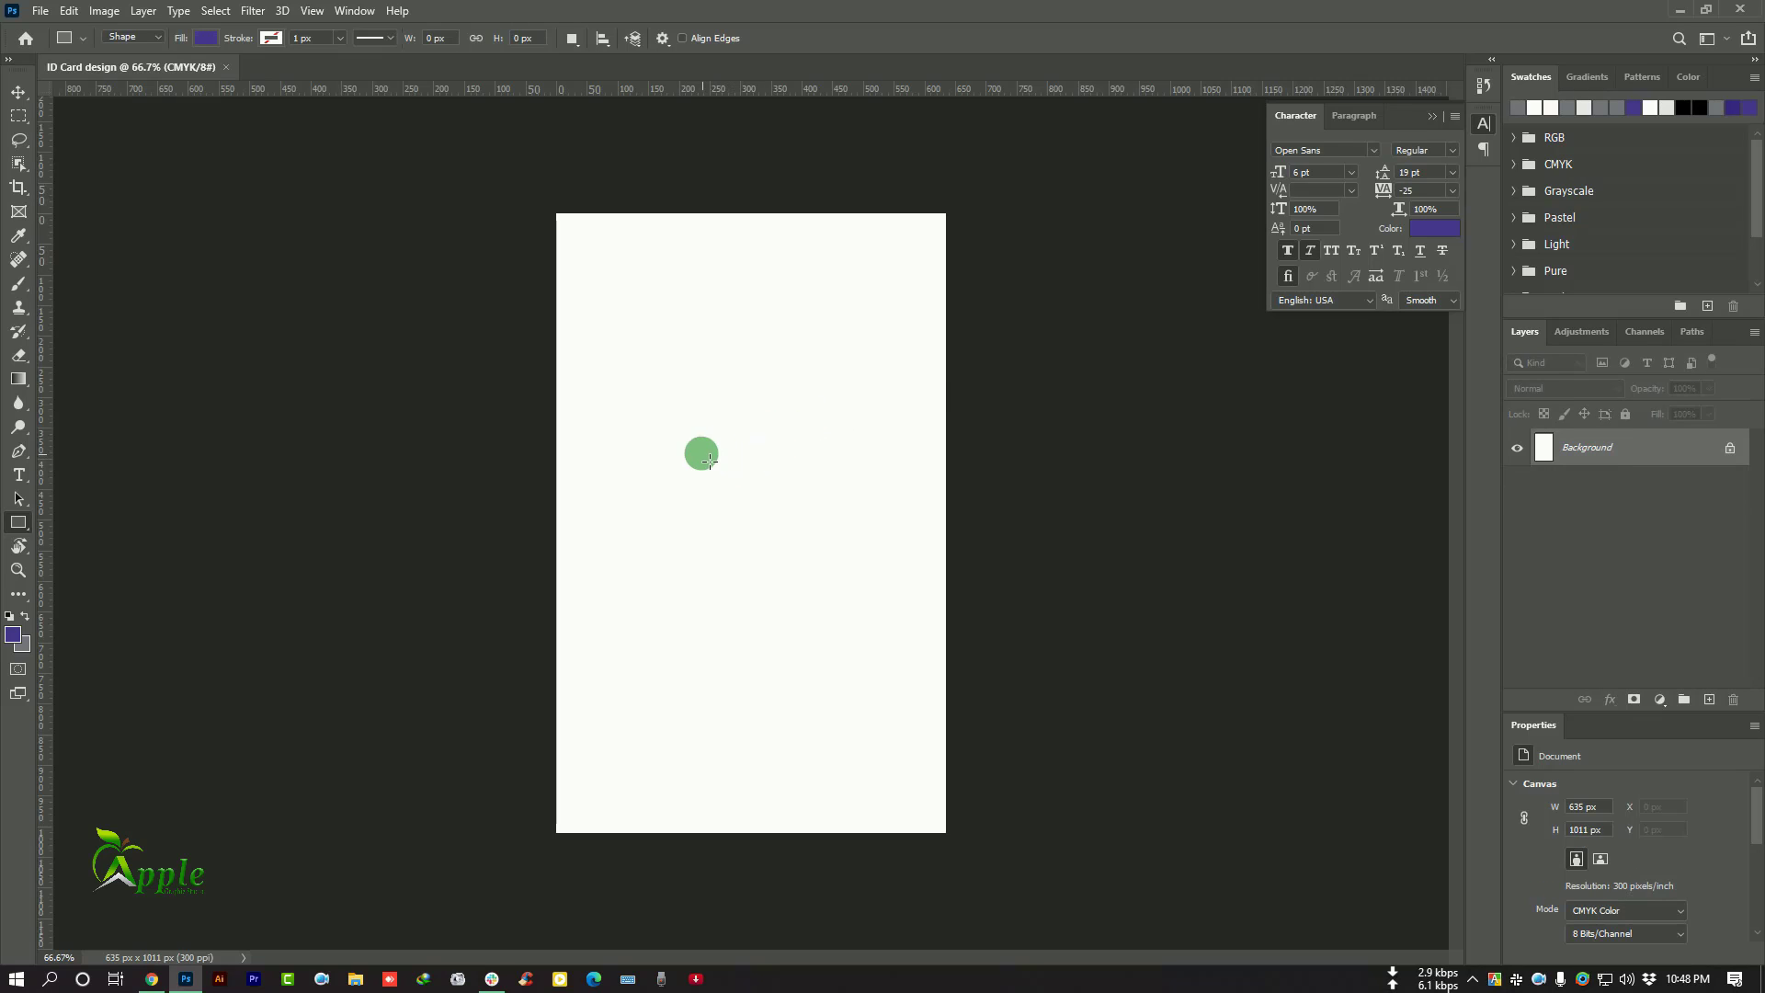
# - Try a 25 by 25 px rectangle at the card's upper-left corner and delete it
pyautogui.click(786, 453)
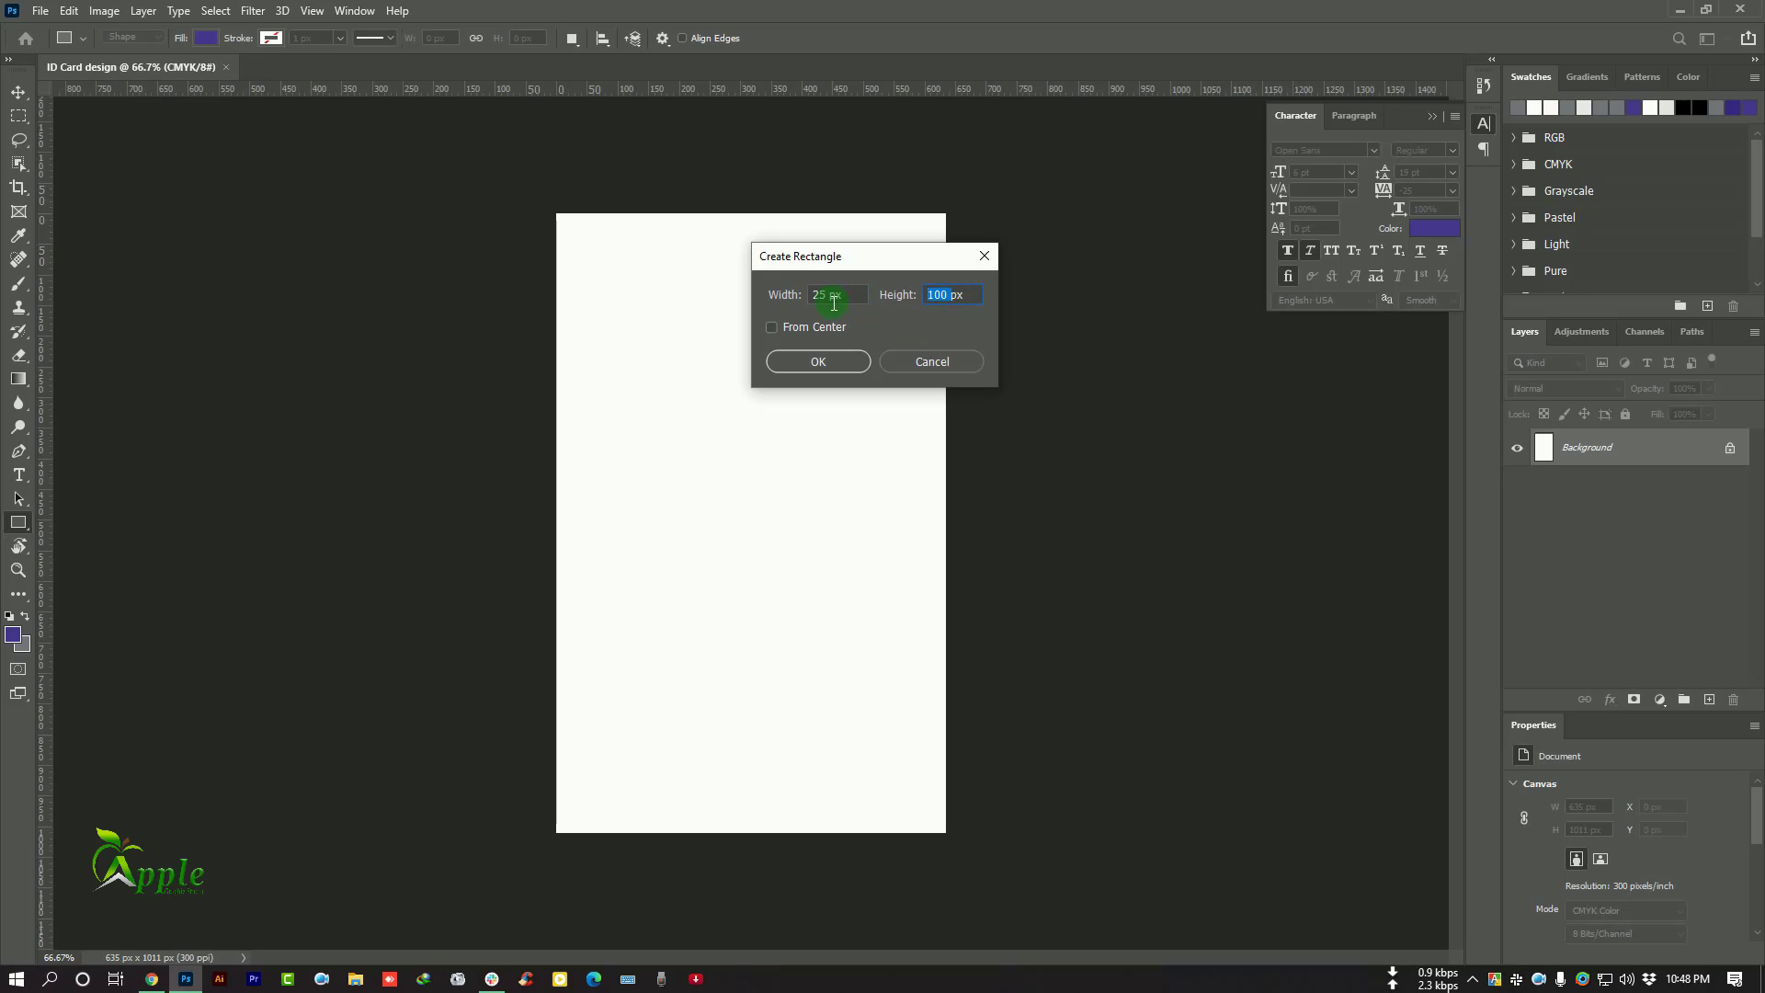
pyautogui.click(809, 365)
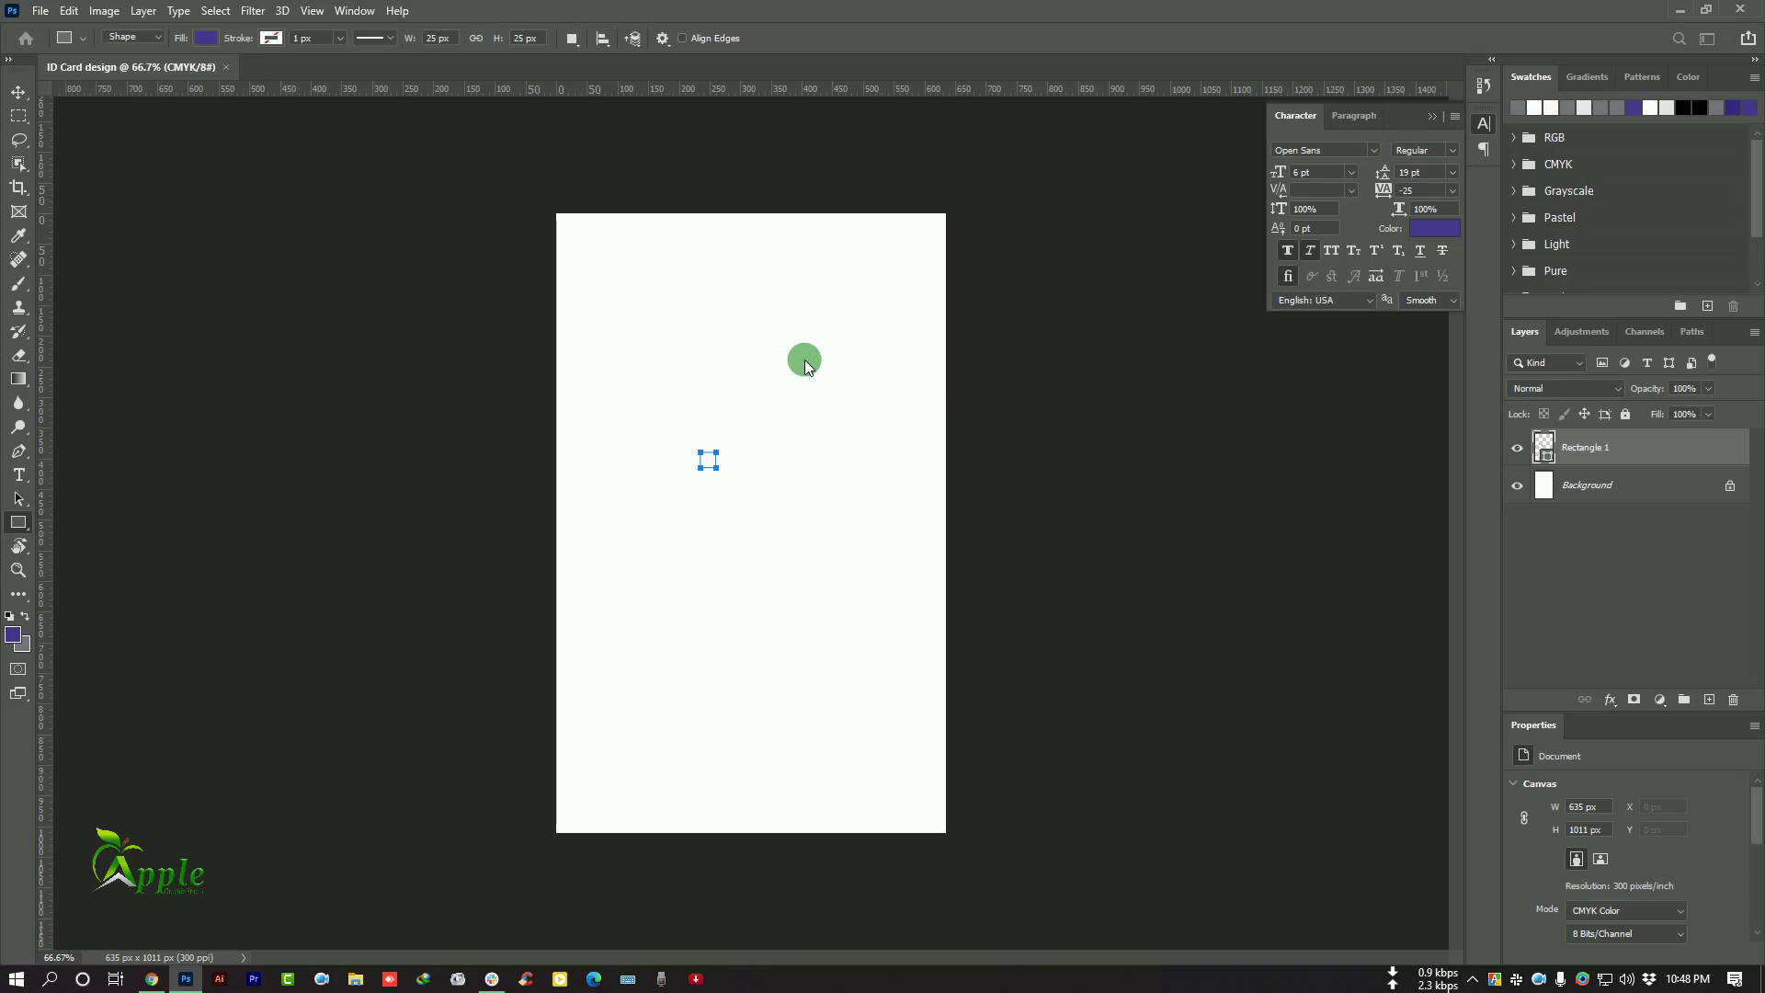
pyautogui.press('v')
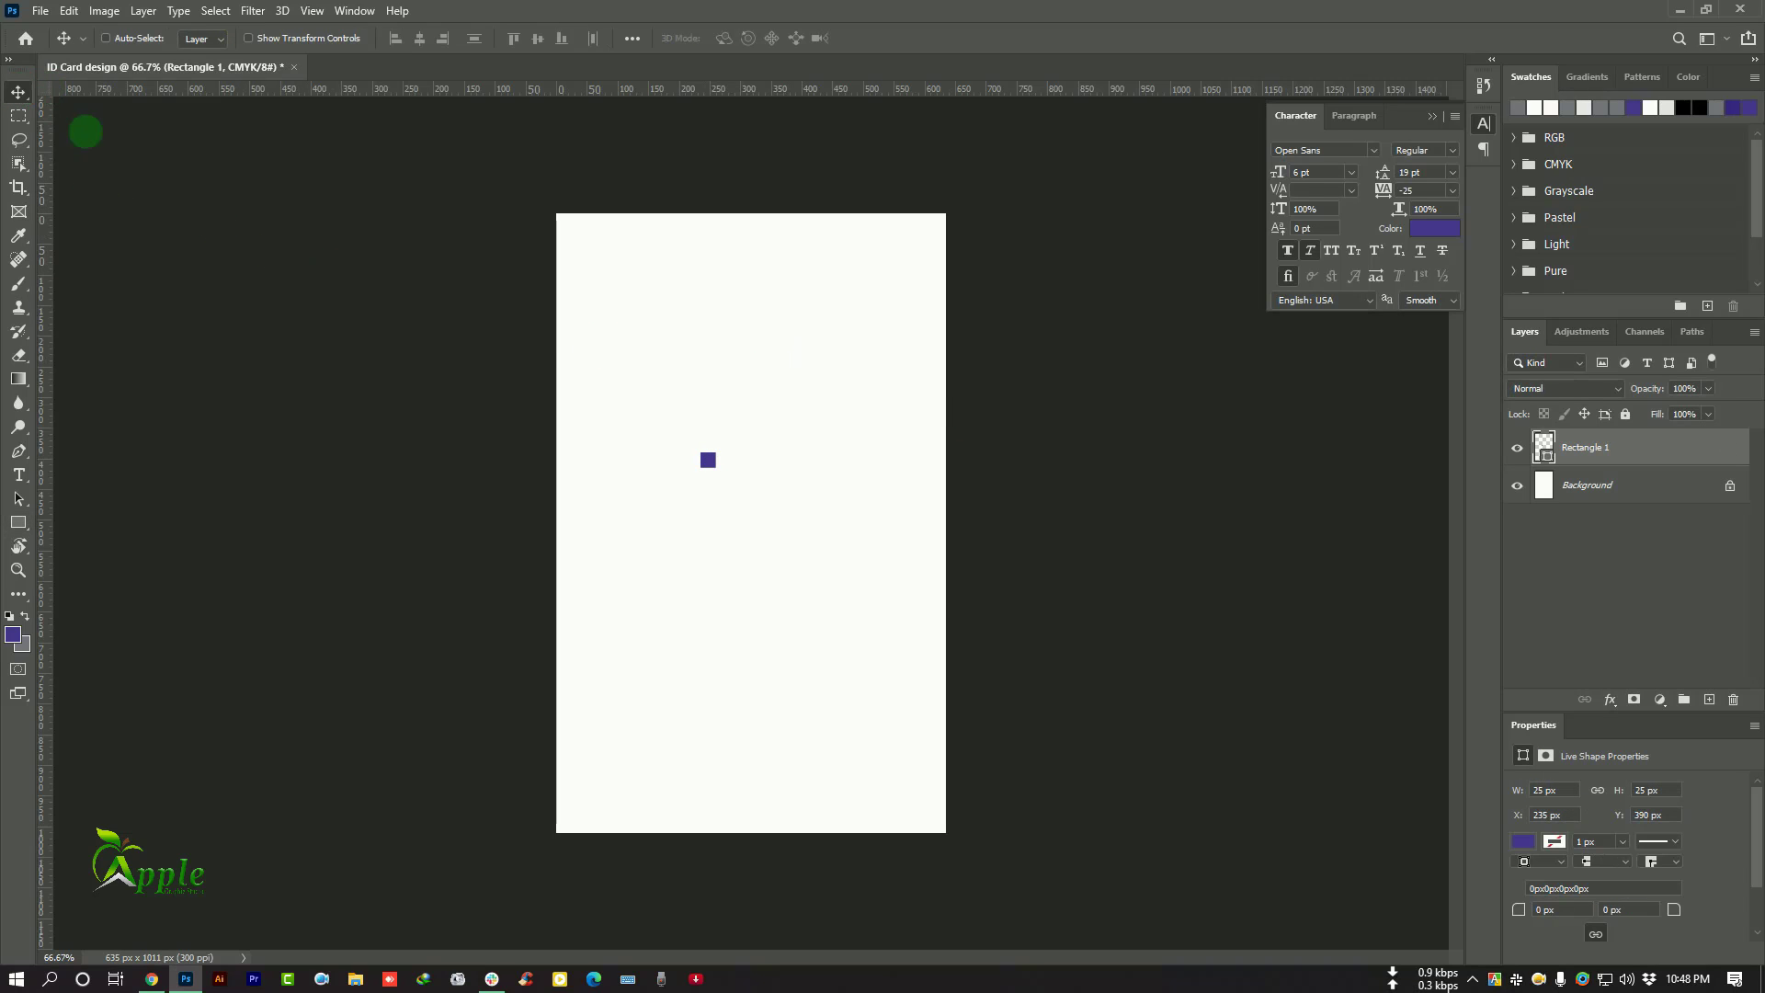
pyautogui.moveTo(714, 426); pyautogui.dragTo(572, 218)
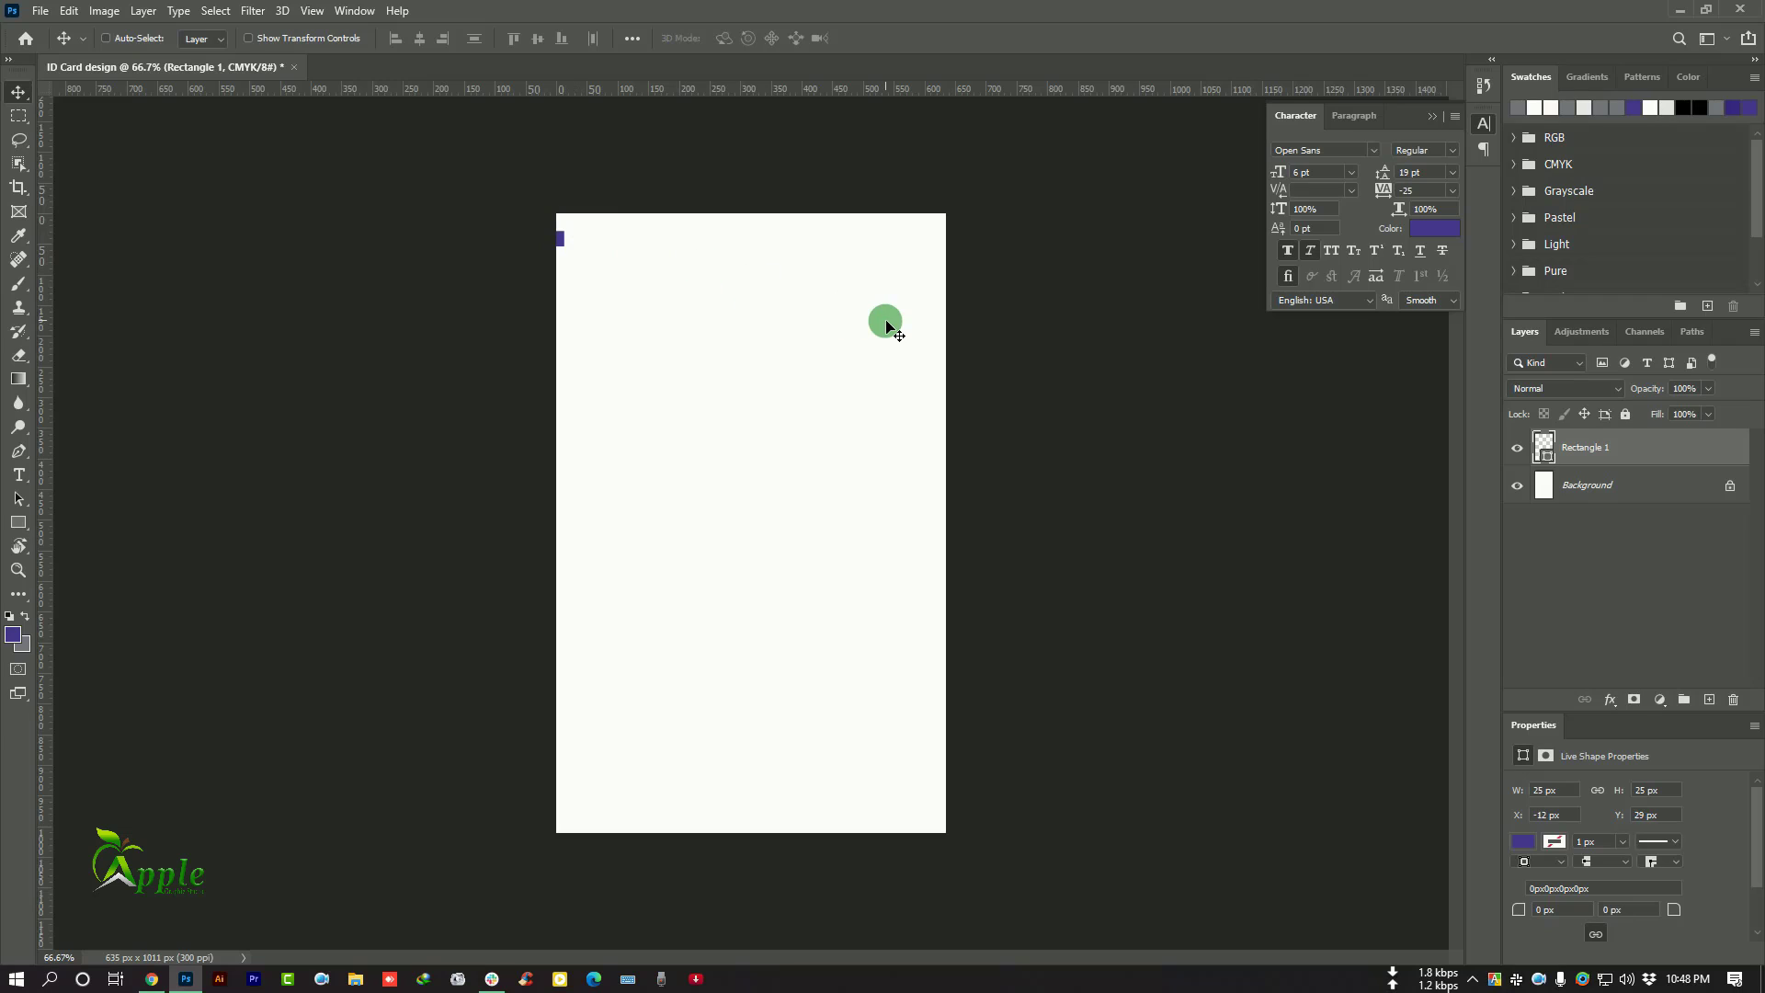
pyautogui.press('Delete')
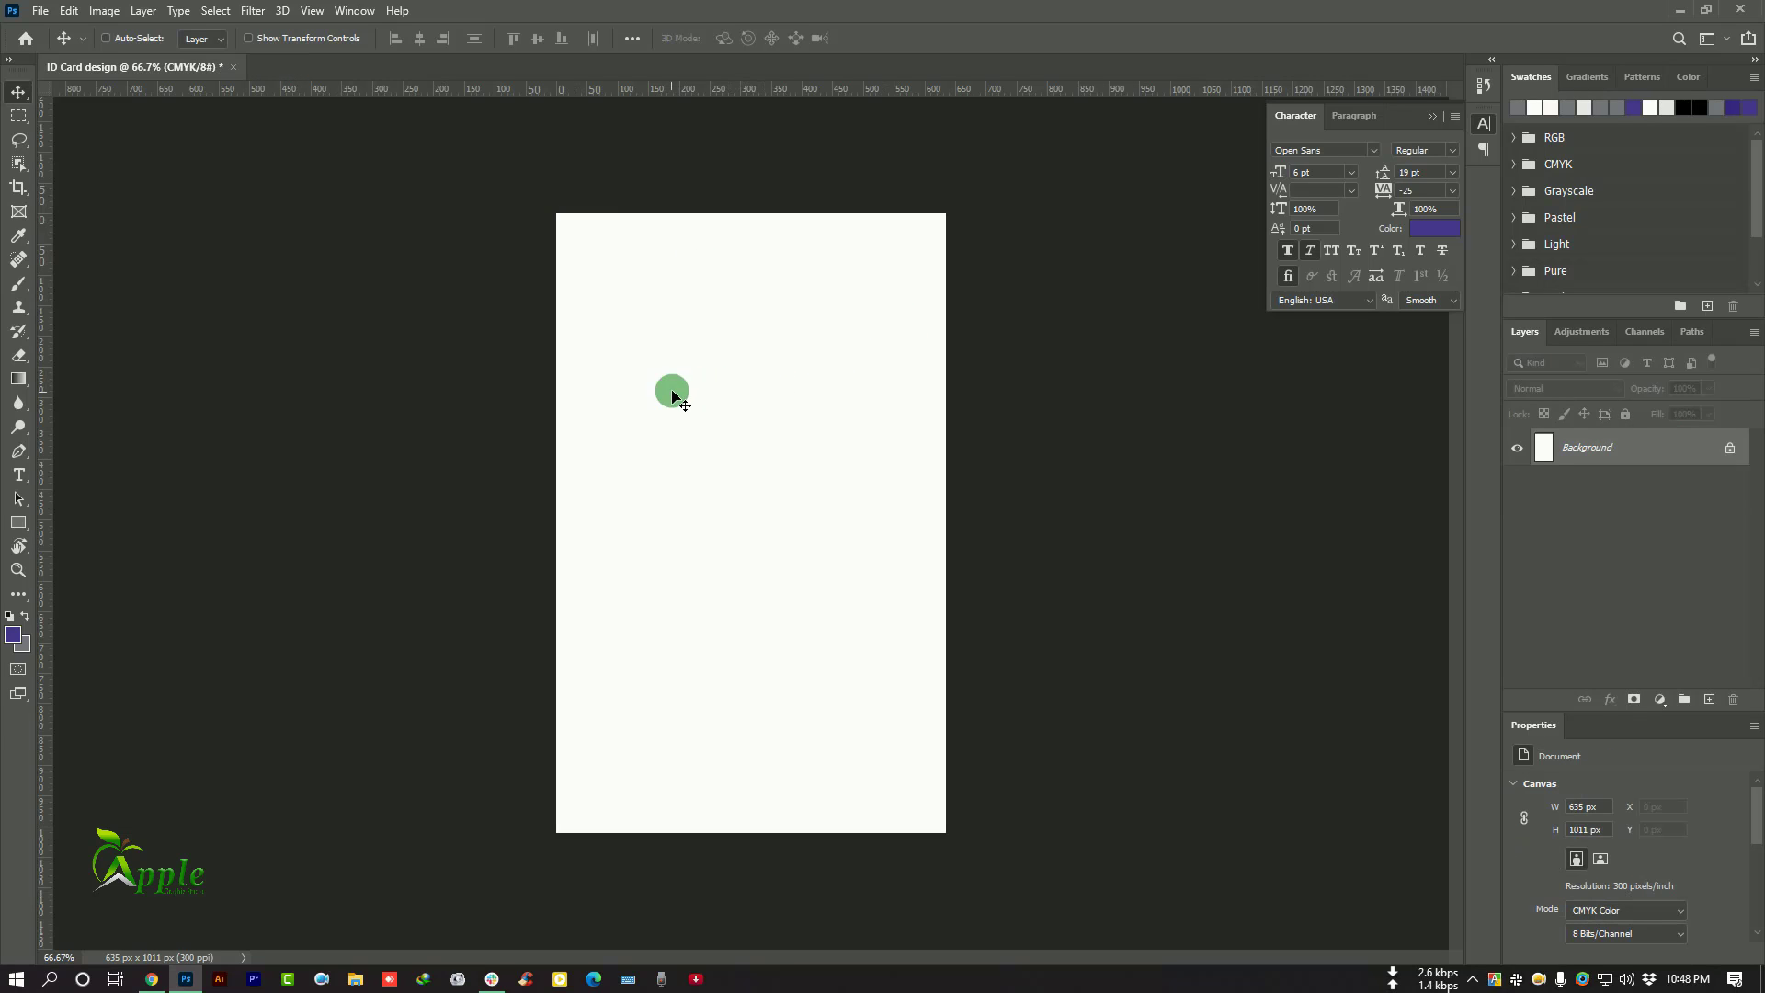
# - With the Pen tool, draw a wavy curve about 817 px wide across the card's upper part, extending past both side edges
pyautogui.rightClick(20, 450)
pyautogui.click(75, 456)
pyautogui.keyDown('ctrl'); pyautogui.click(792, 319); pyautogui.keyUp('ctrl')
pyautogui.moveTo(857, 404); pyautogui.dragTo(781, 522)
pyautogui.click(323, 640)
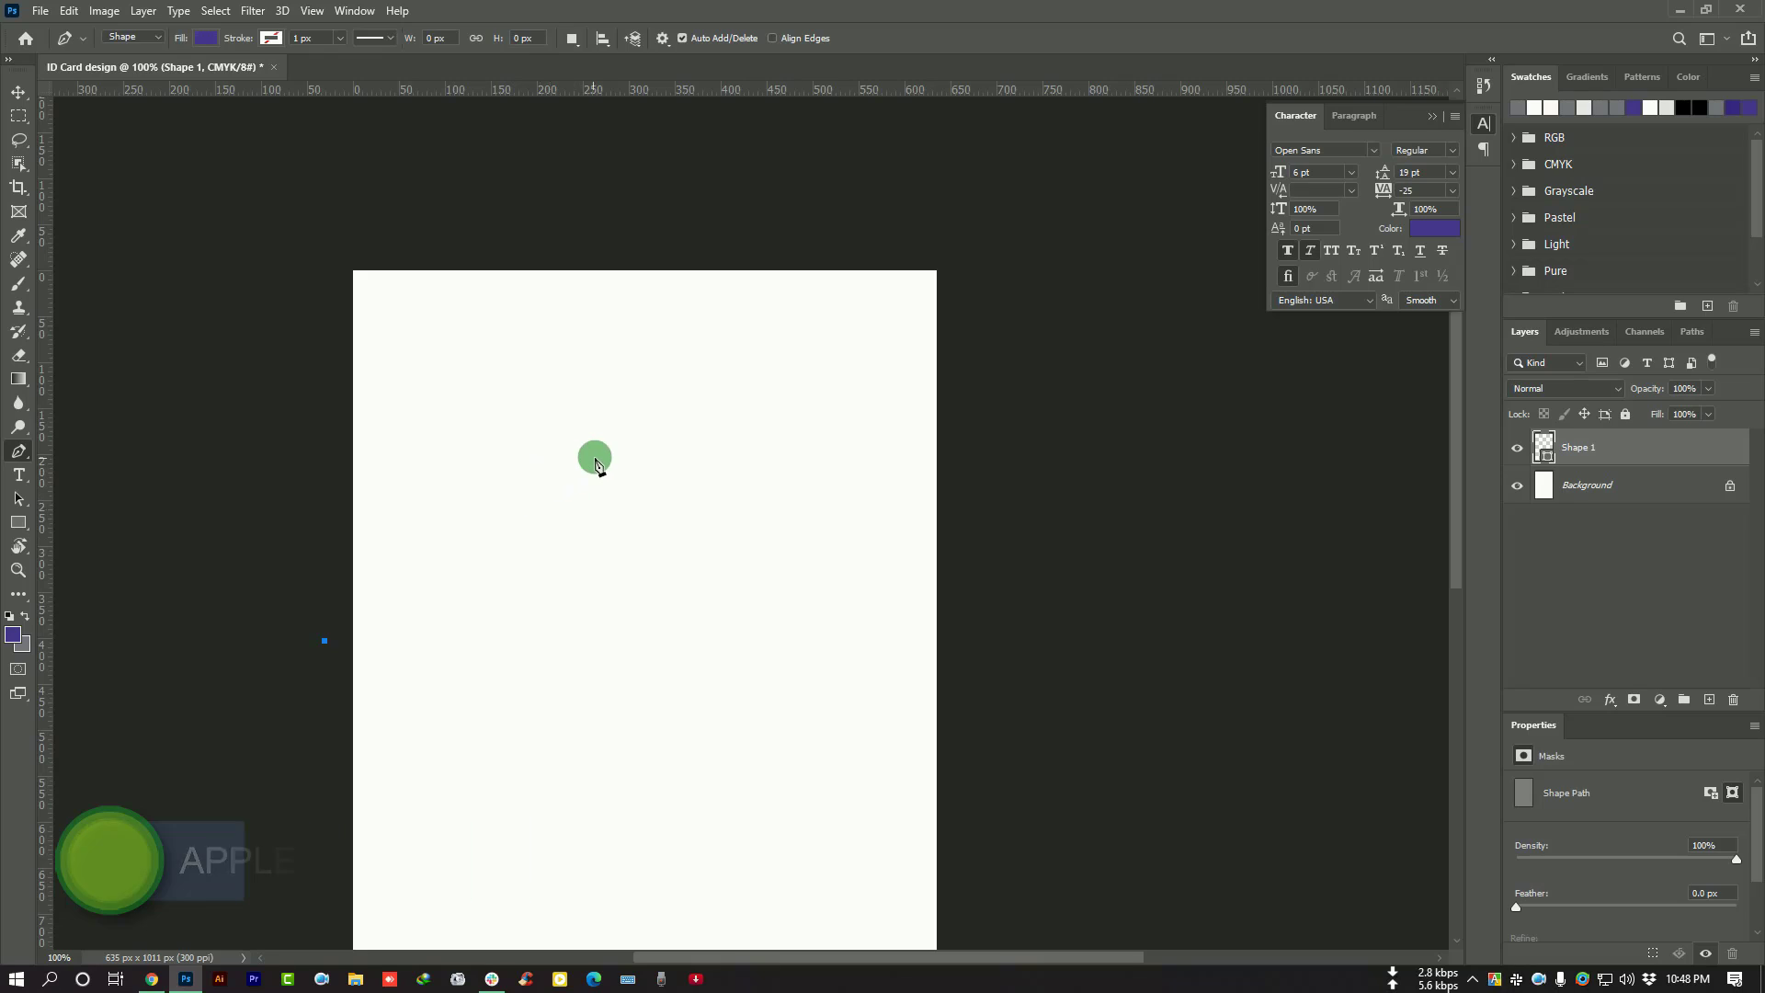
pyautogui.moveTo(595, 457); pyautogui.dragTo(855, 426)
pyautogui.moveTo(1075, 552); pyautogui.dragTo(1176, 448)
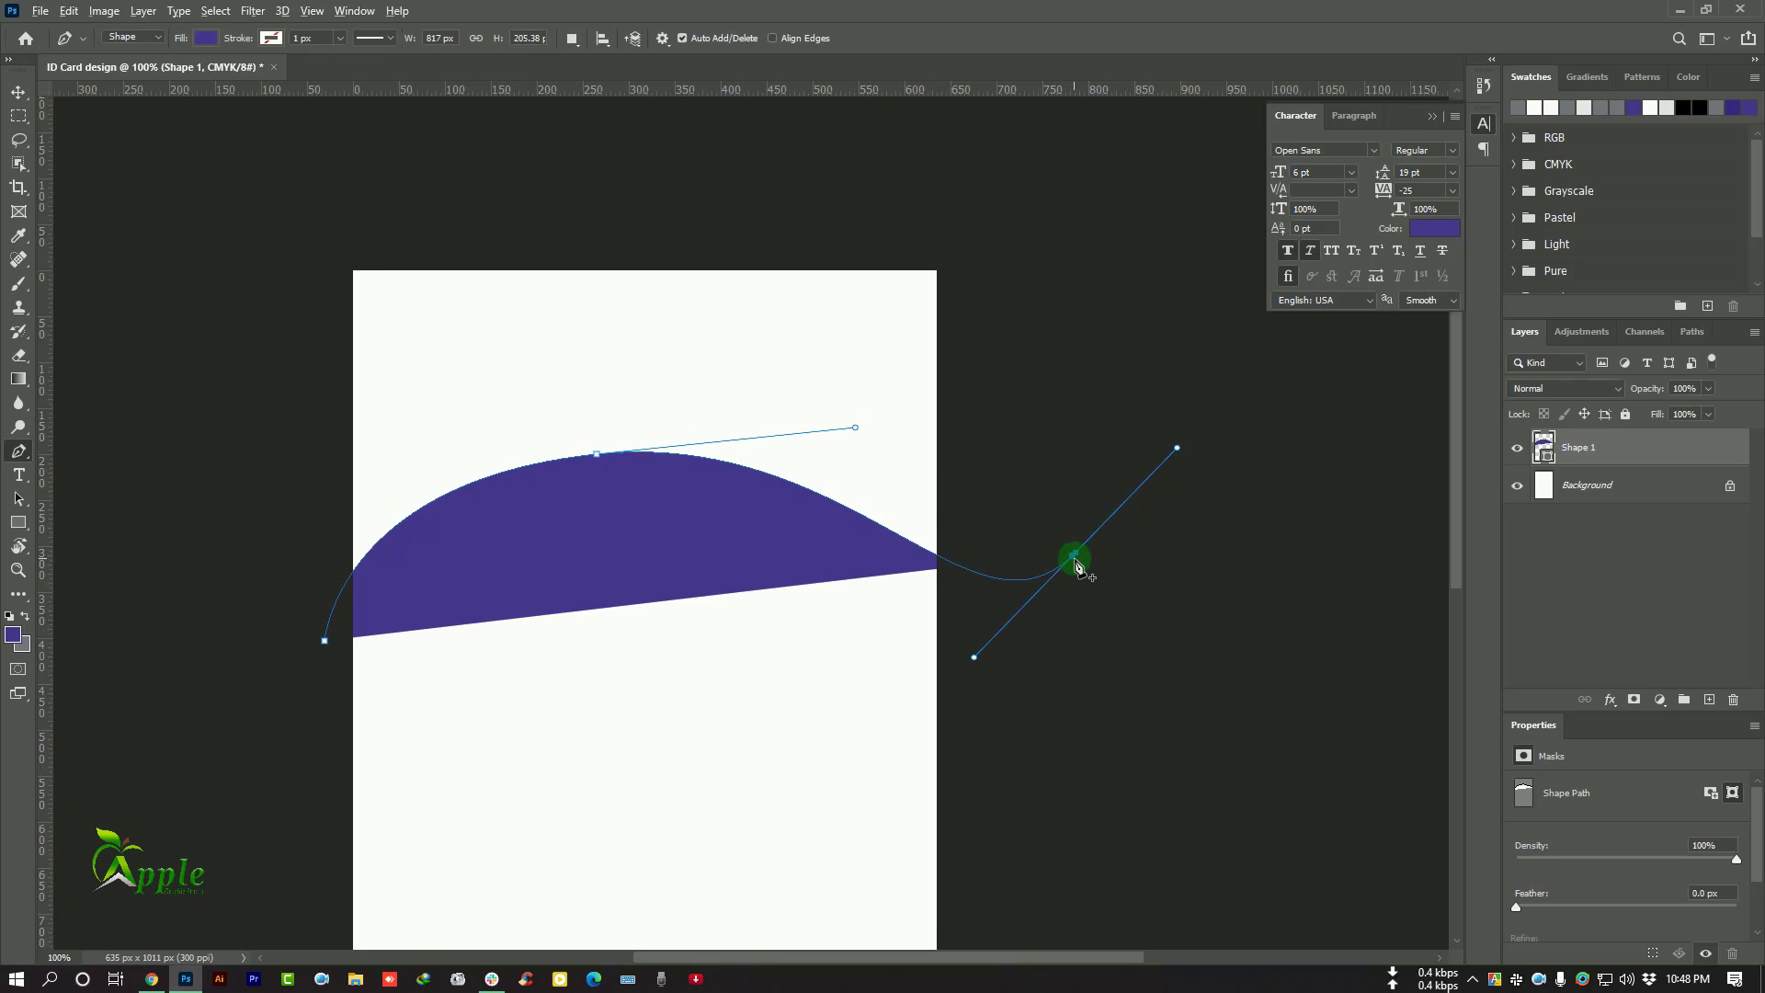
# - Close the curve above the card's top edge with straight sides, forming a purple header shape about 853 by 491 px
pyautogui.click(1077, 554)
pyautogui.click(1069, 214)
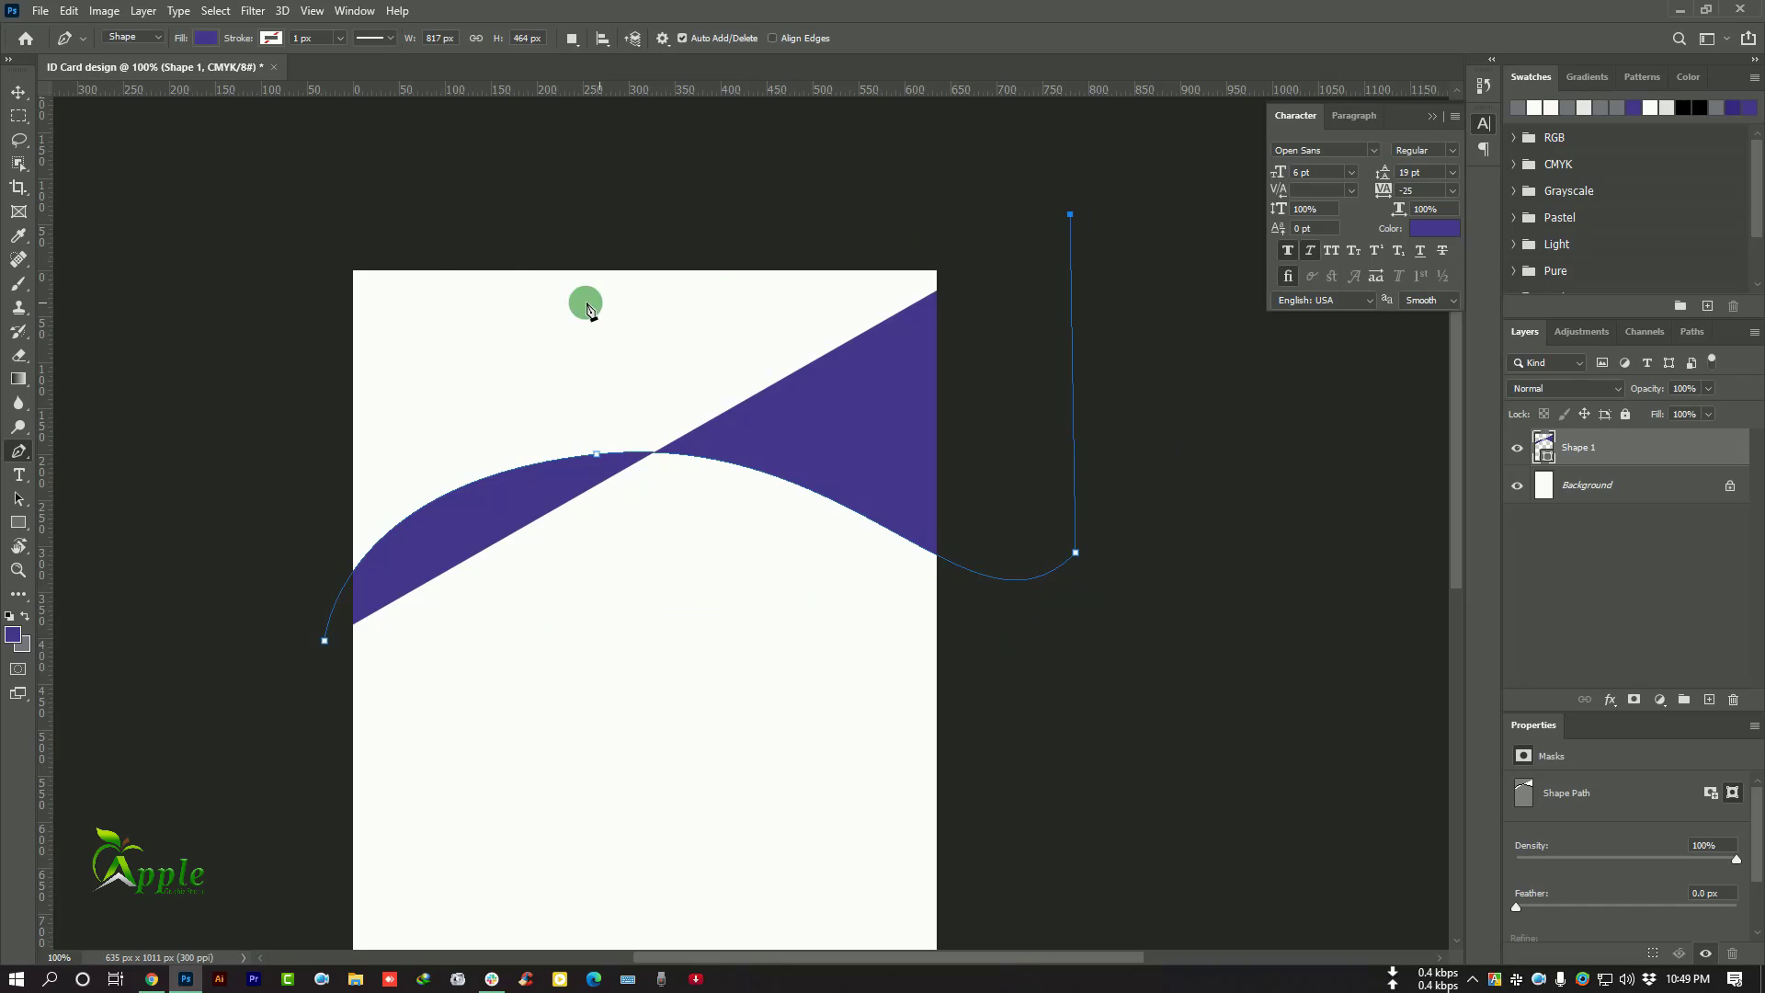
pyautogui.click(291, 194)
pyautogui.click(325, 644)
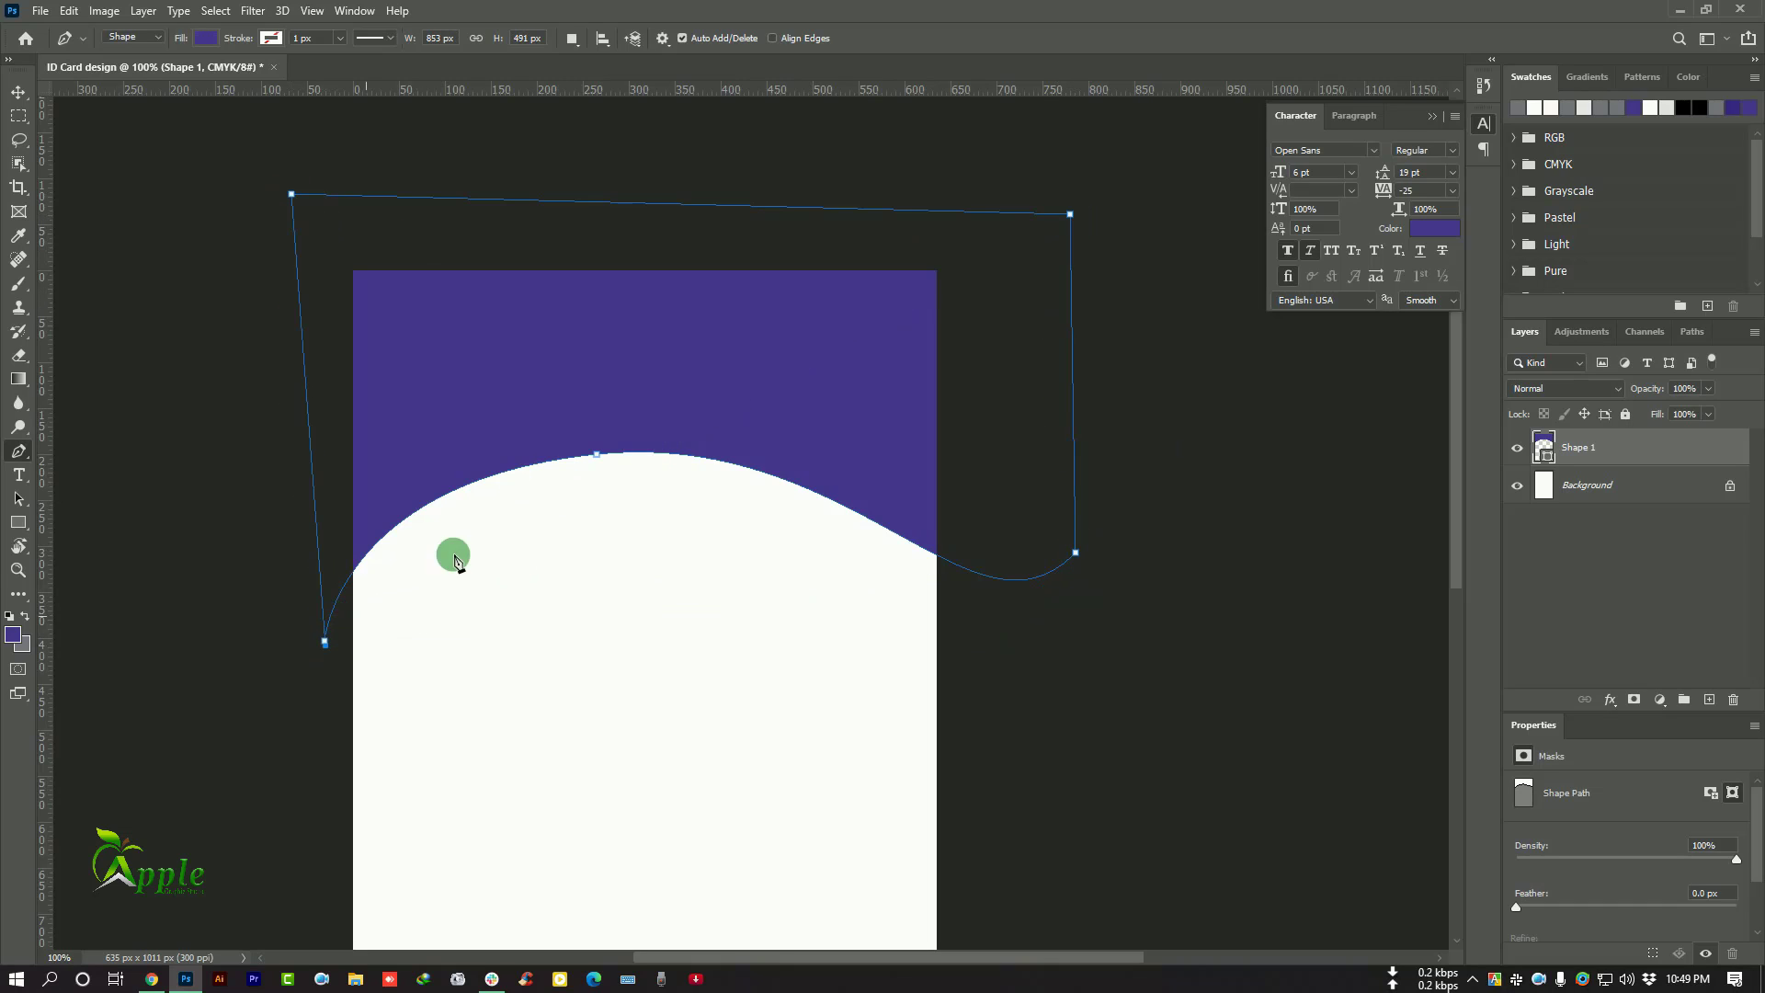
pyautogui.click(20, 93)
pyautogui.click(387, 292)
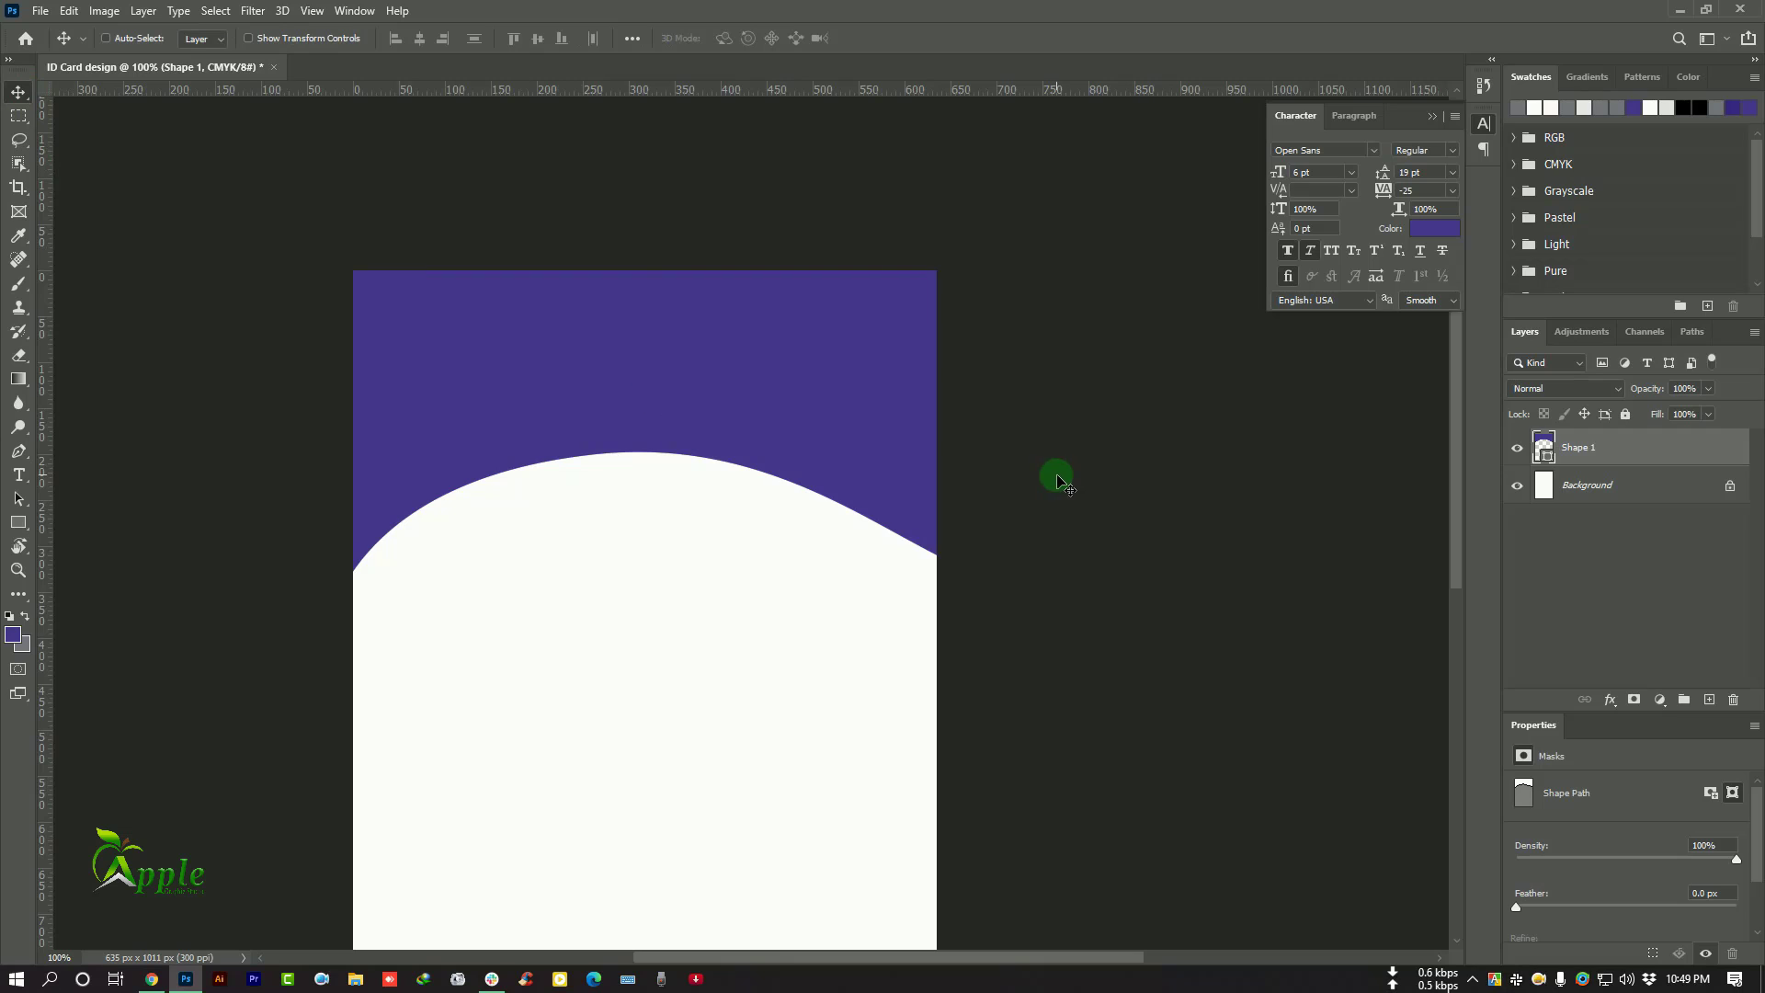
# - Duplicate the purple header shape and fill the lower copy with light grey #e7e6e9
pyautogui.moveTo(1665, 461); pyautogui.dragTo(1708, 700)
pyautogui.click(1560, 494)
pyautogui.doubleClick(1544, 484)
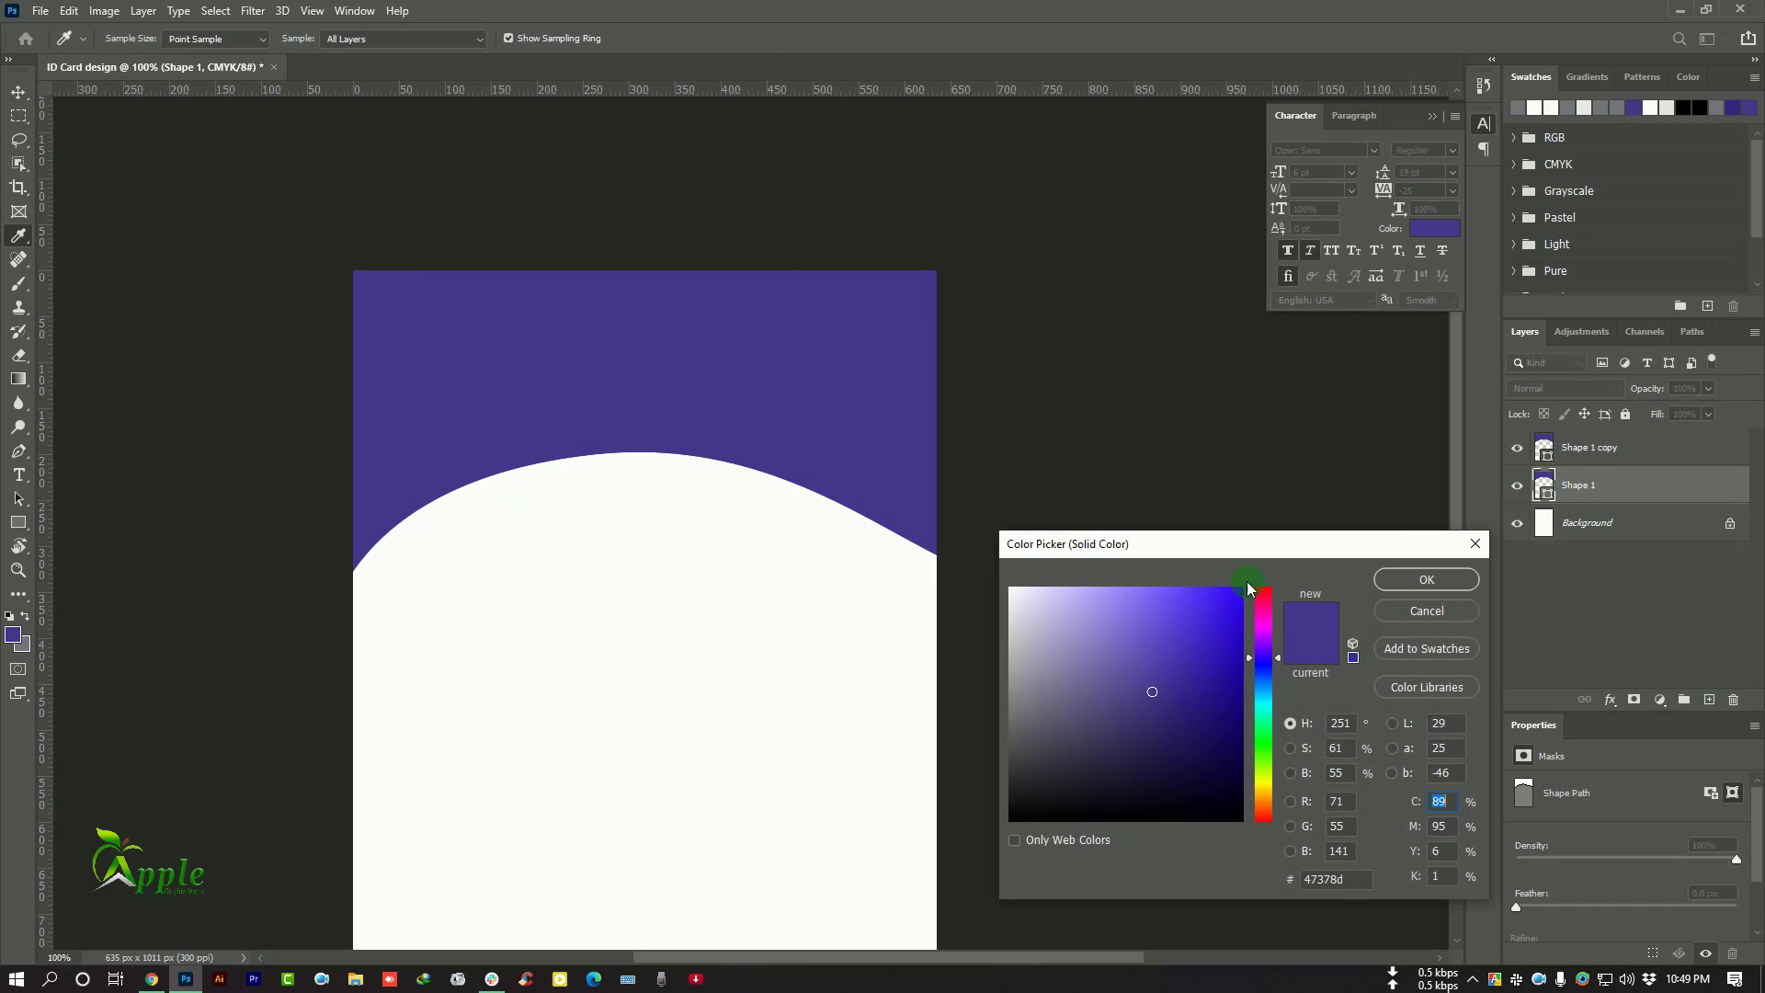
pyautogui.click(1019, 615)
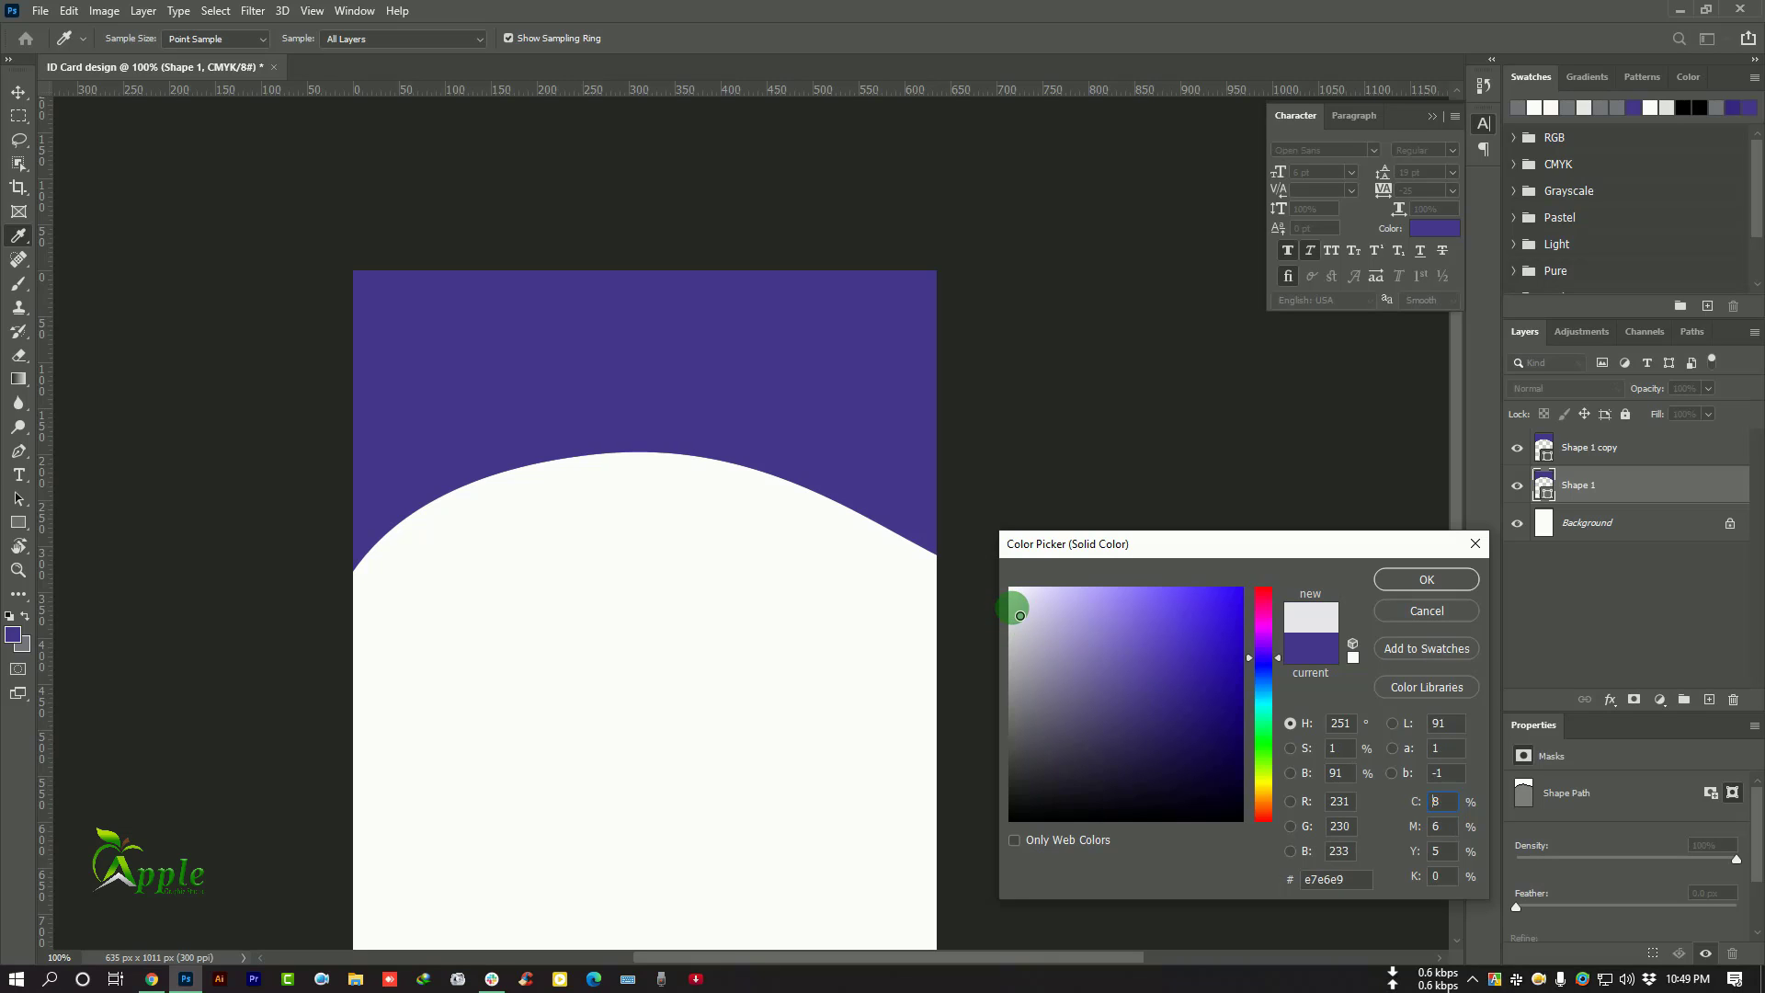
pyautogui.click(1382, 581)
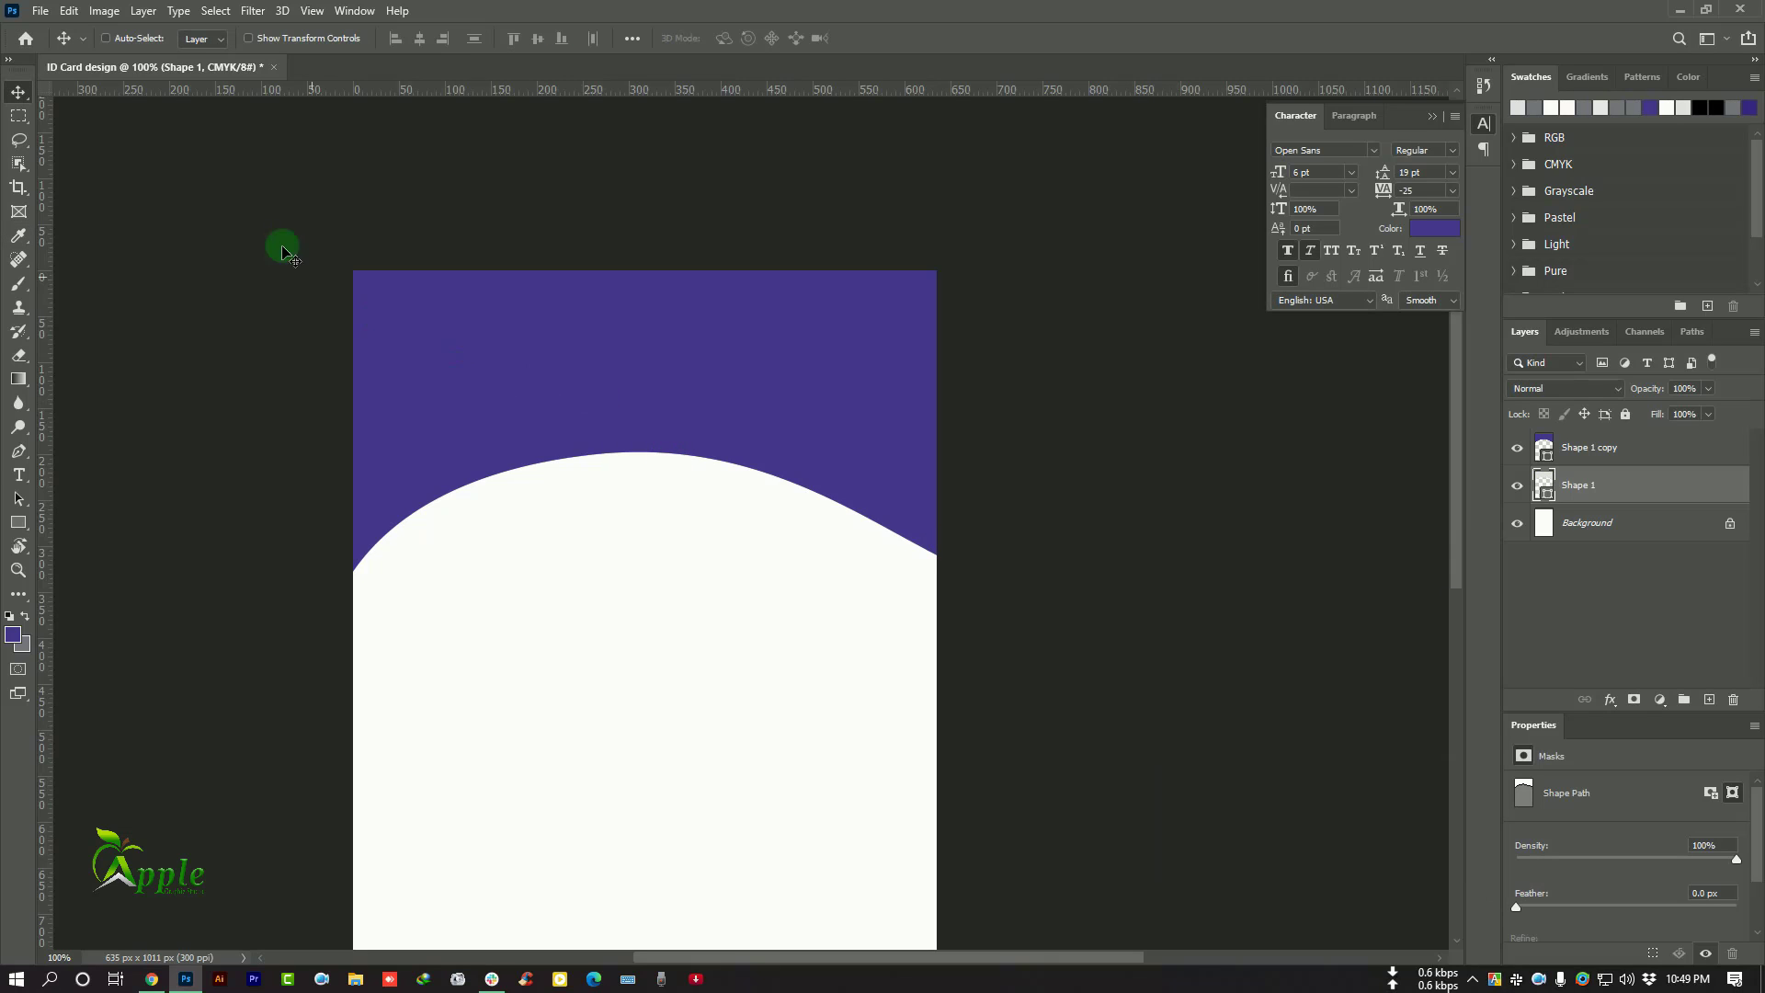
# - Distort the grey shape by pulling its lower-left corner down slightly, leaving a grey band under the header's curve
pyautogui.click(77, 14)
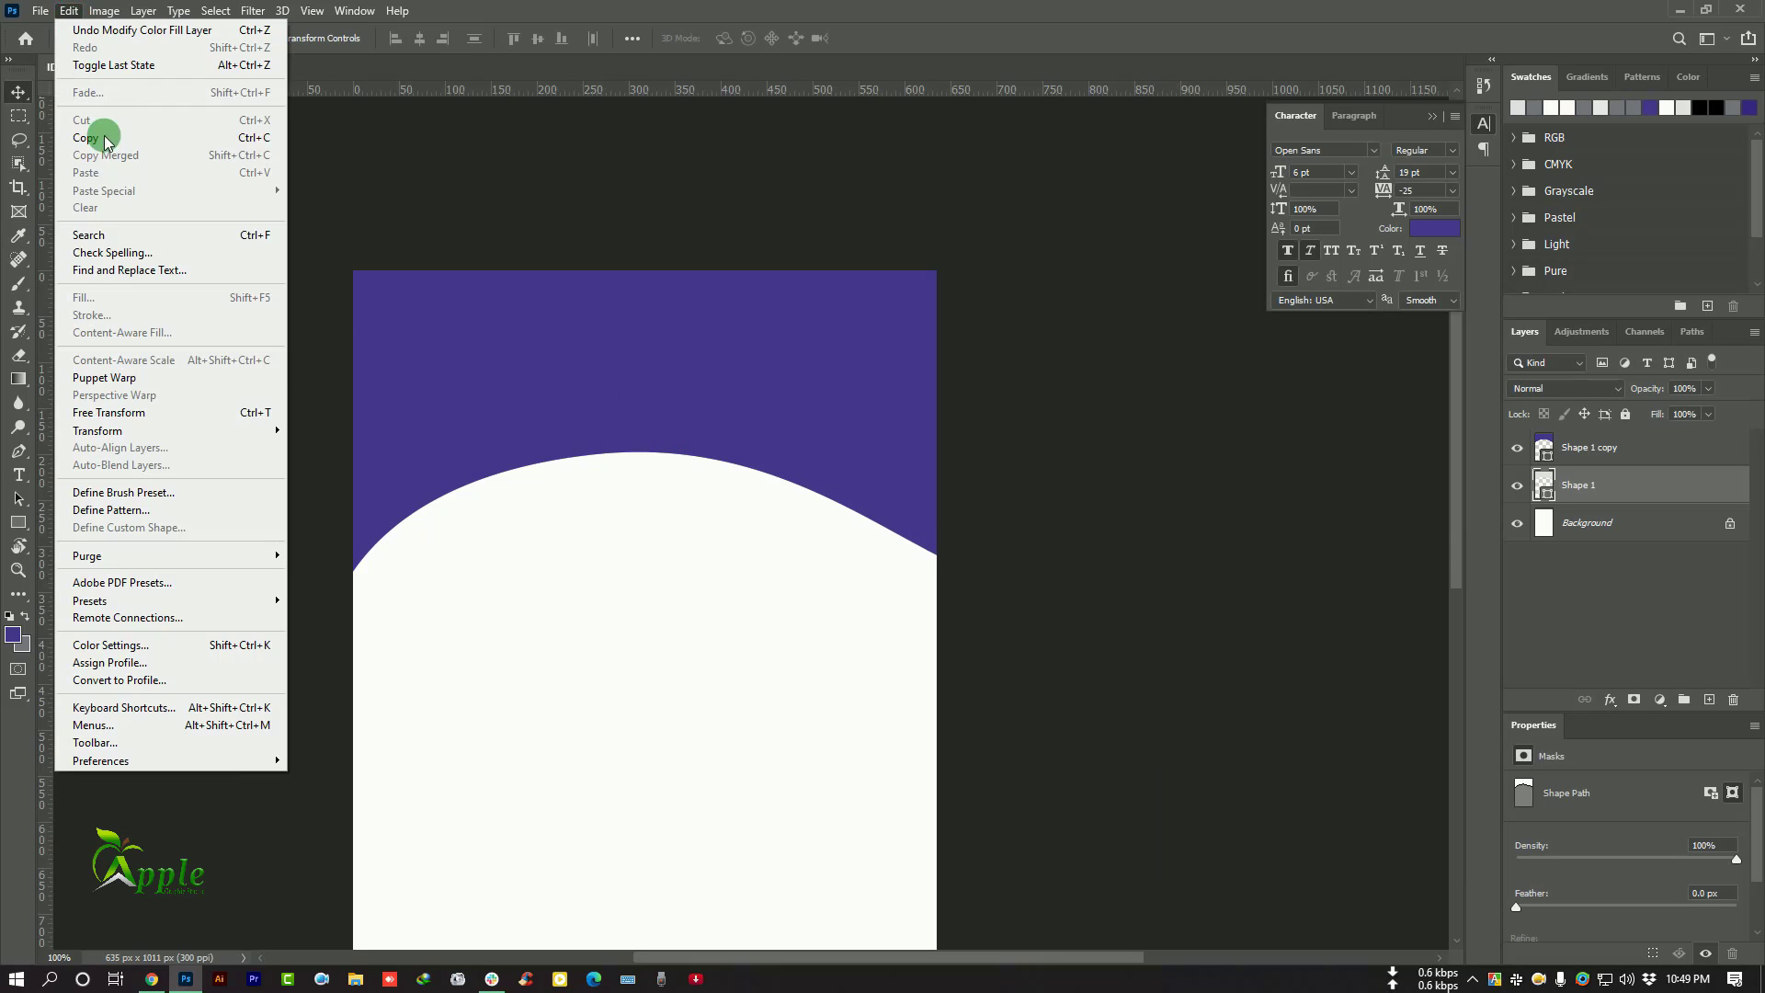
pyautogui.click(130, 406)
pyautogui.rightClick(589, 497)
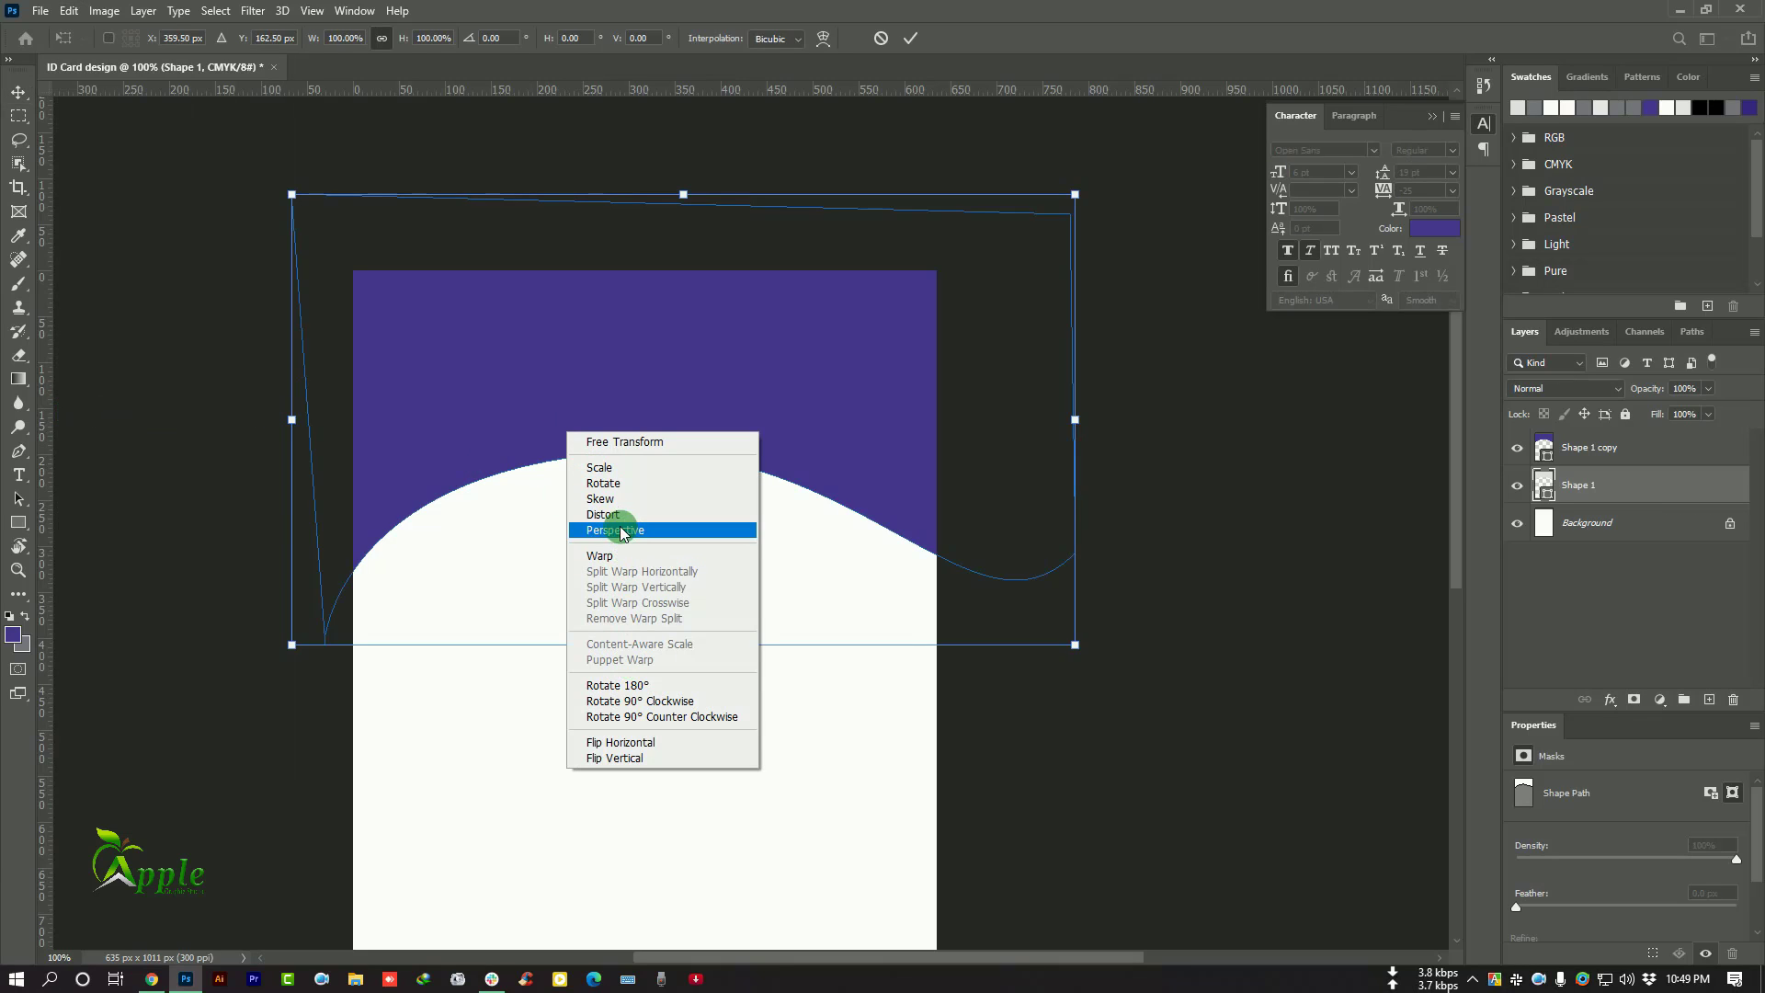
pyautogui.click(611, 515)
pyautogui.moveTo(297, 648); pyautogui.dragTo(292, 677)
pyautogui.click(911, 38)
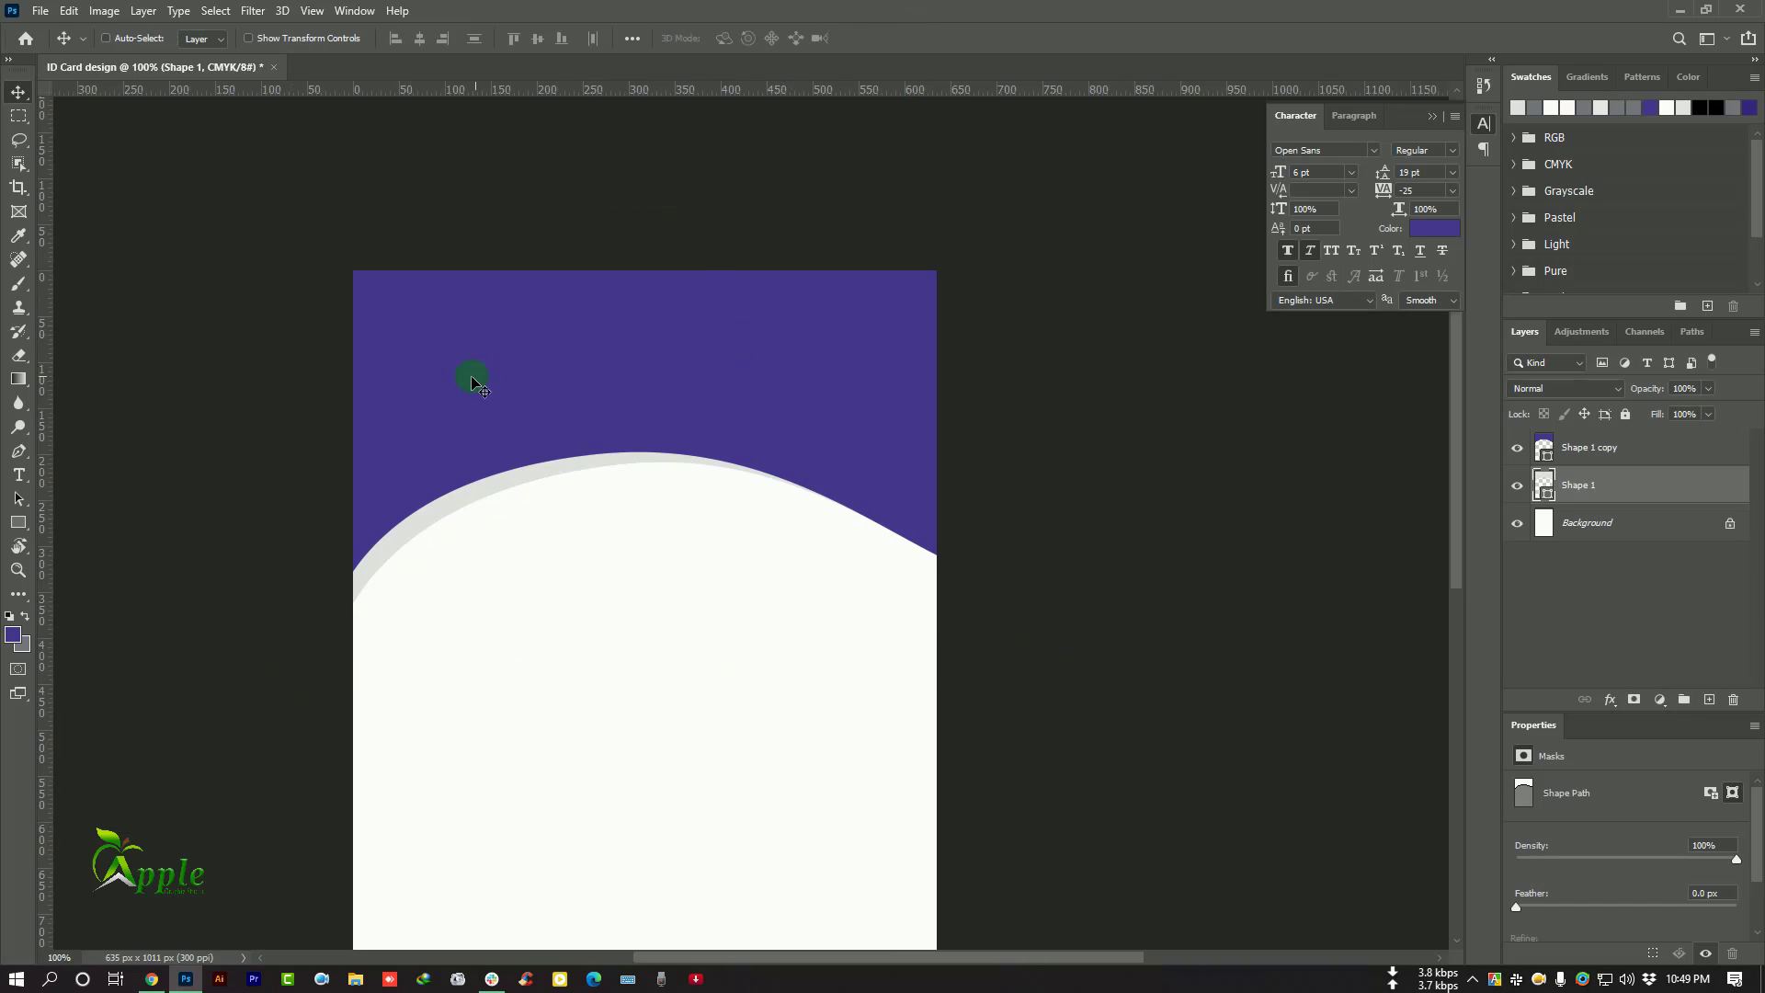
# - Duplicate the purple header shape with a slightly darker fill, #413188, and offset the copy up and to the right
pyautogui.moveTo(1682, 452); pyautogui.dragTo(1708, 699)
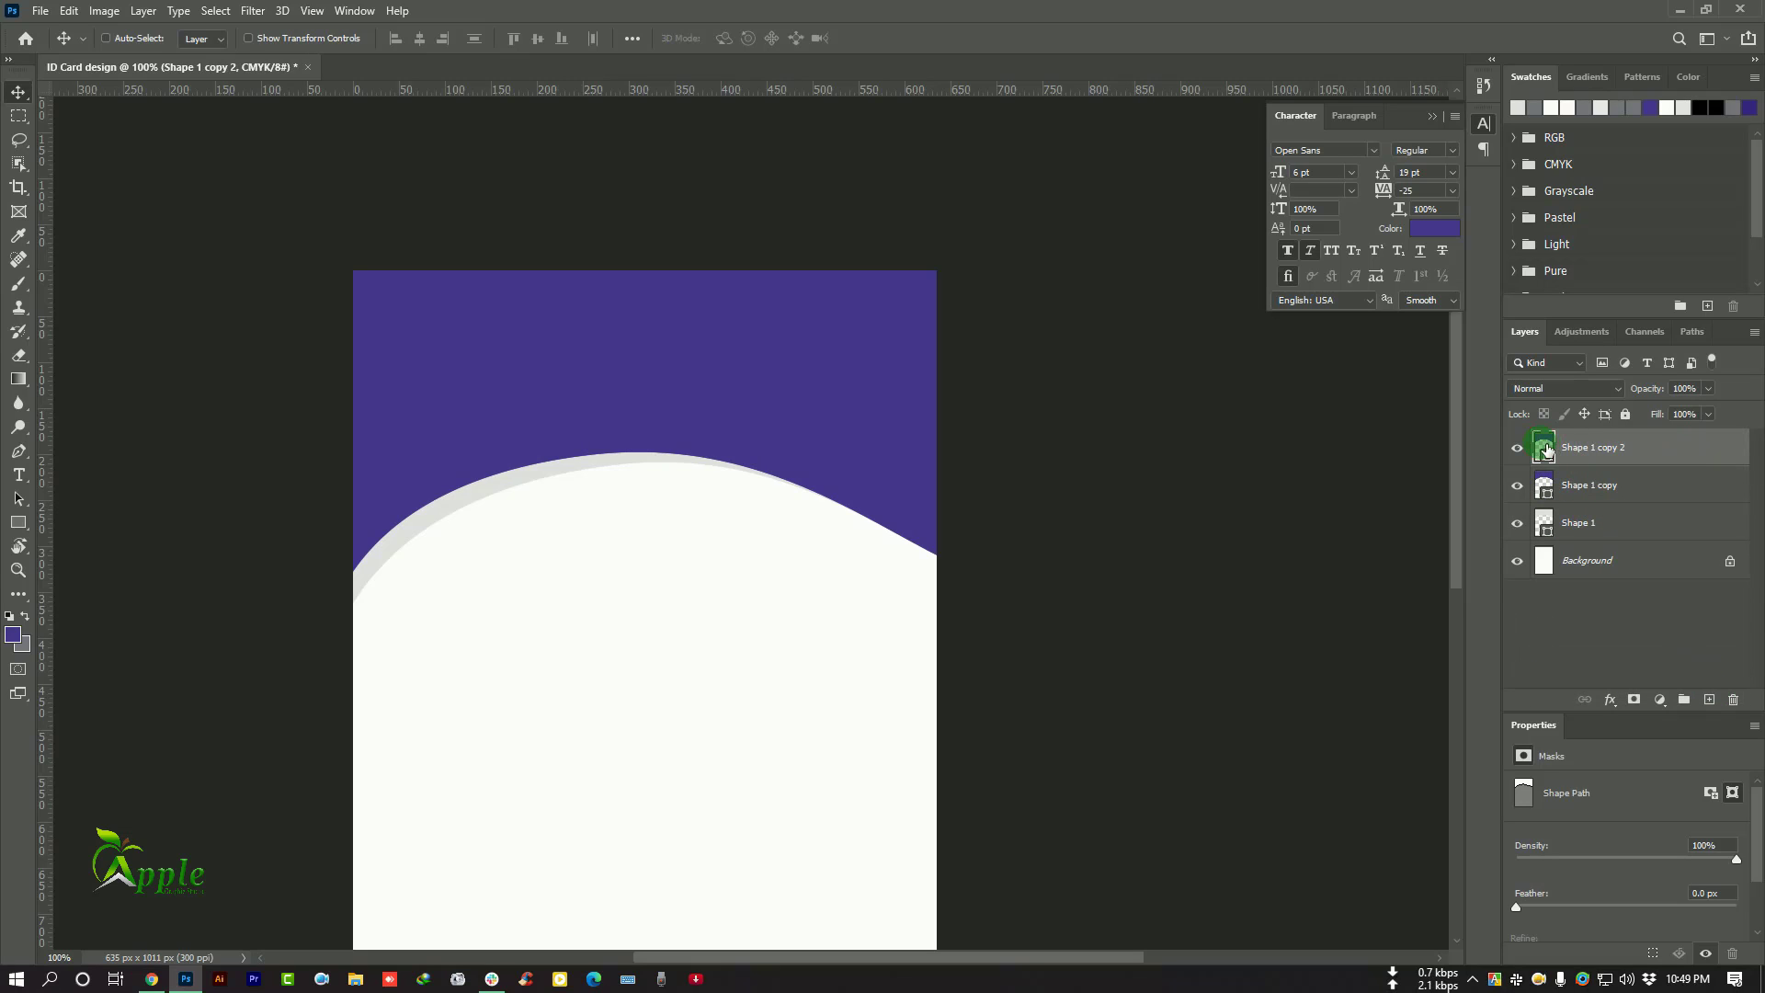
pyautogui.doubleClick(1544, 448)
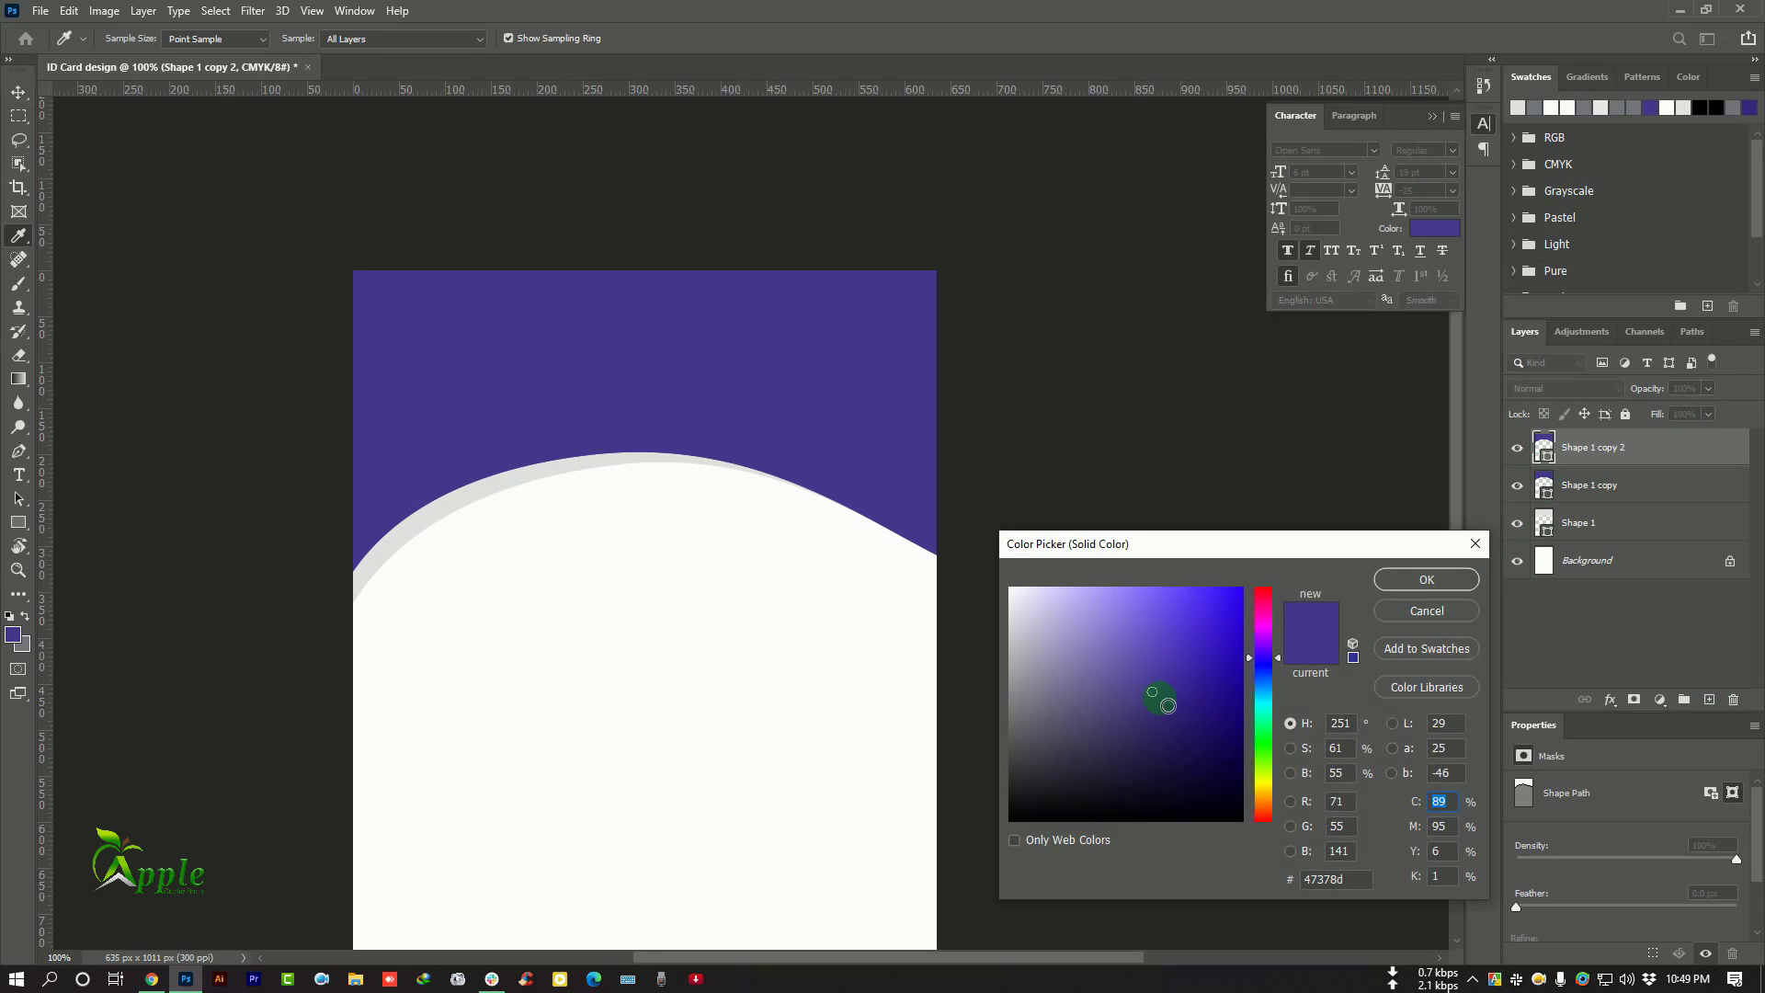
pyautogui.click(1382, 581)
pyautogui.moveTo(824, 405); pyautogui.dragTo(877, 312)
# - Enlarge the darker copy to about 130.57%, rotate it about 22° clockwise, and reposition it over the header's upper edge
pyautogui.click(81, 12)
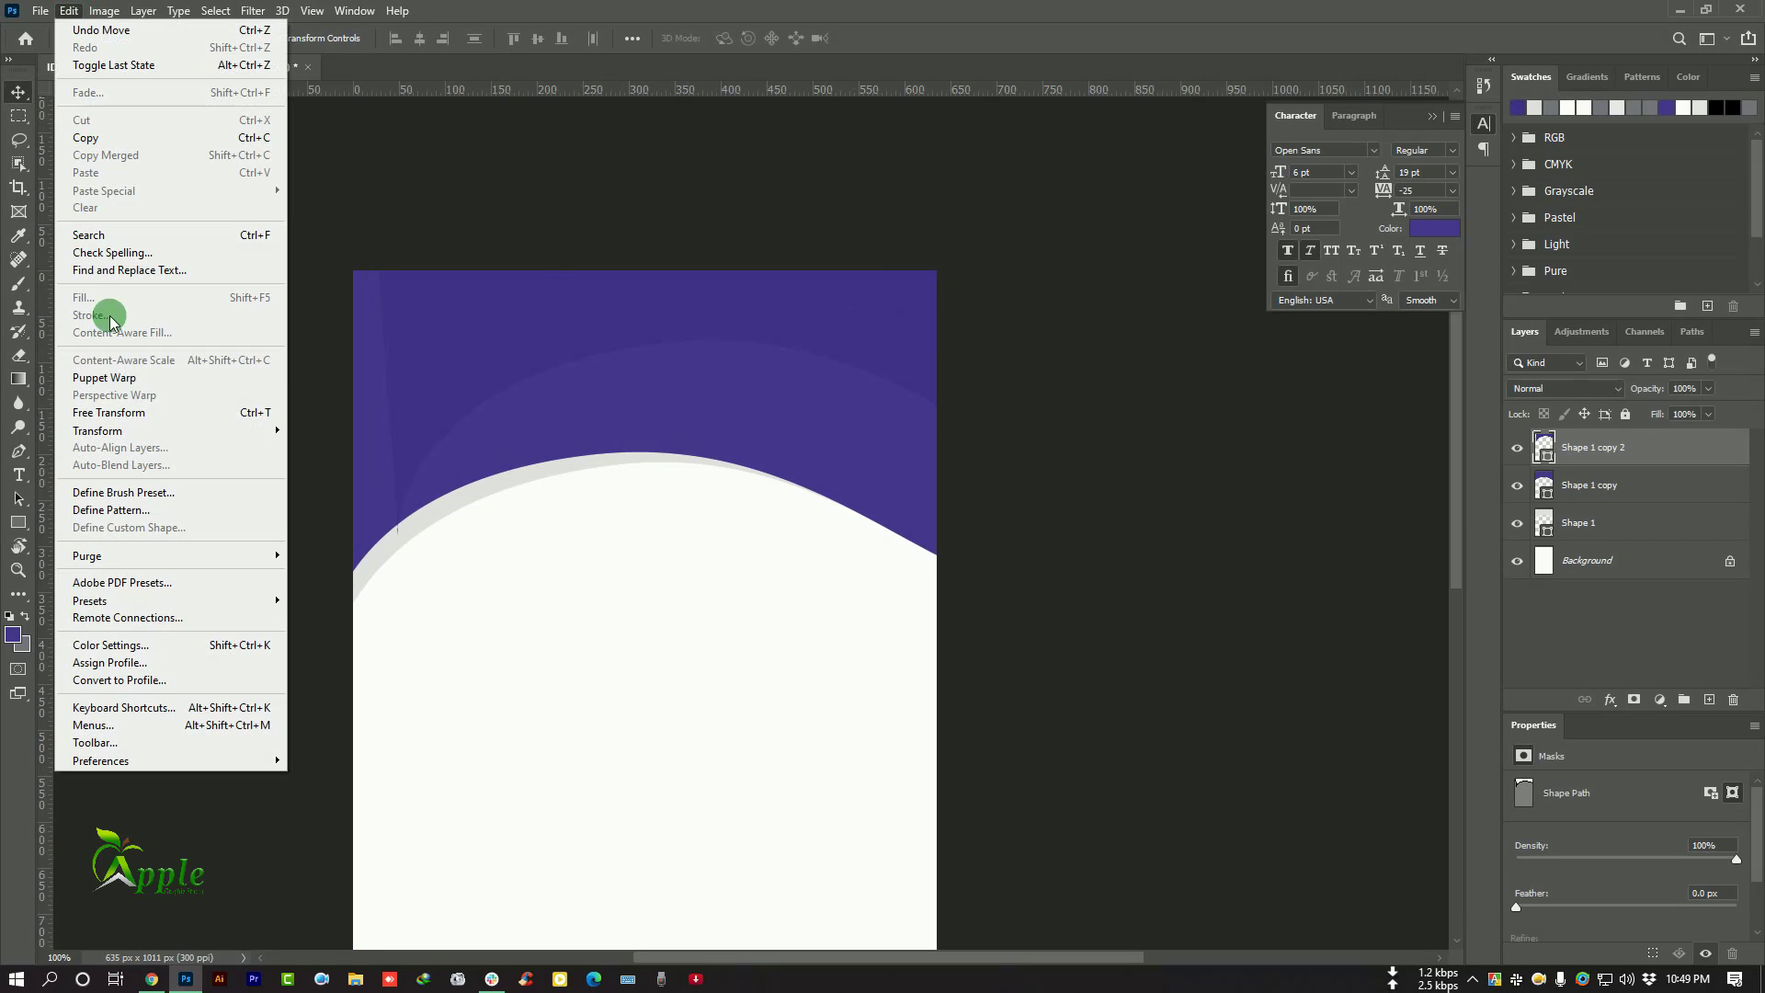
pyautogui.click(119, 406)
pyautogui.moveTo(1237, 391); pyautogui.dragTo(1209, 548)
pyautogui.moveTo(1031, 667); pyautogui.dragTo(1115, 772)
pyautogui.moveTo(1056, 630); pyautogui.dragTo(1130, 603)
pyautogui.moveTo(1388, 630)
pyautogui.mouseDown()
pyautogui.moveTo(1384, 615)
pyautogui.moveTo(1384, 631)
pyautogui.mouseUp()
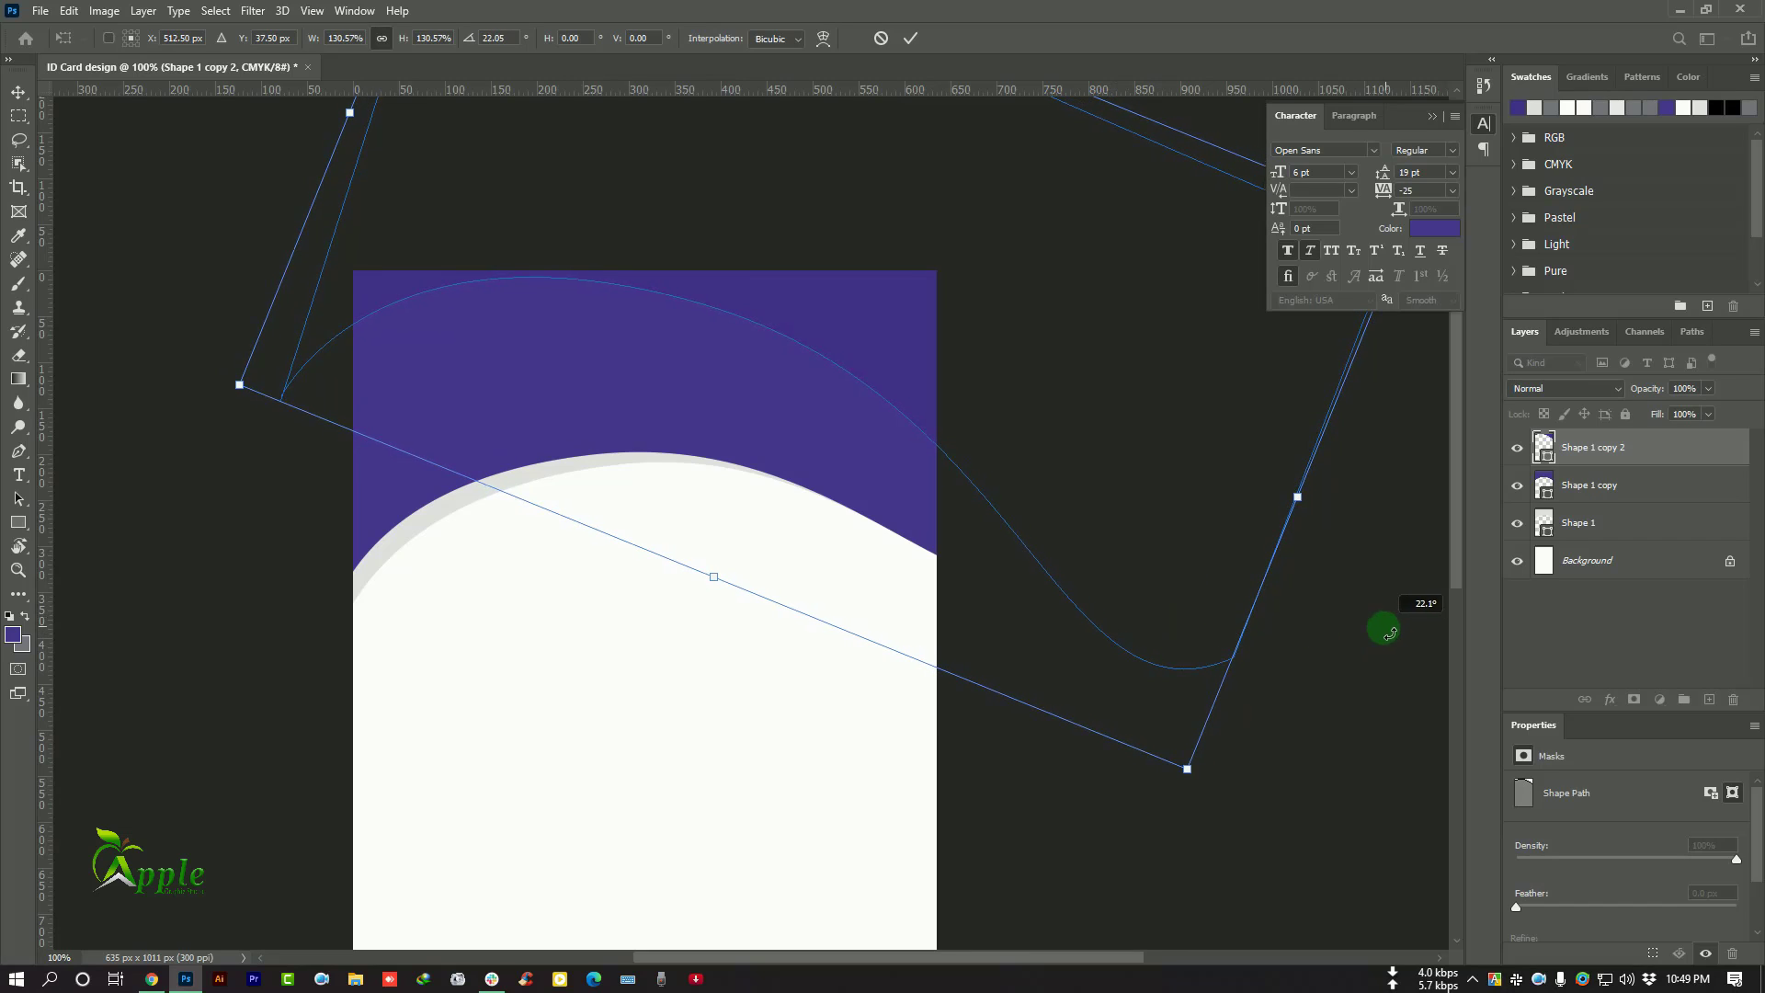
pyautogui.click(910, 37)
pyautogui.moveTo(969, 399); pyautogui.dragTo(1016, 395)
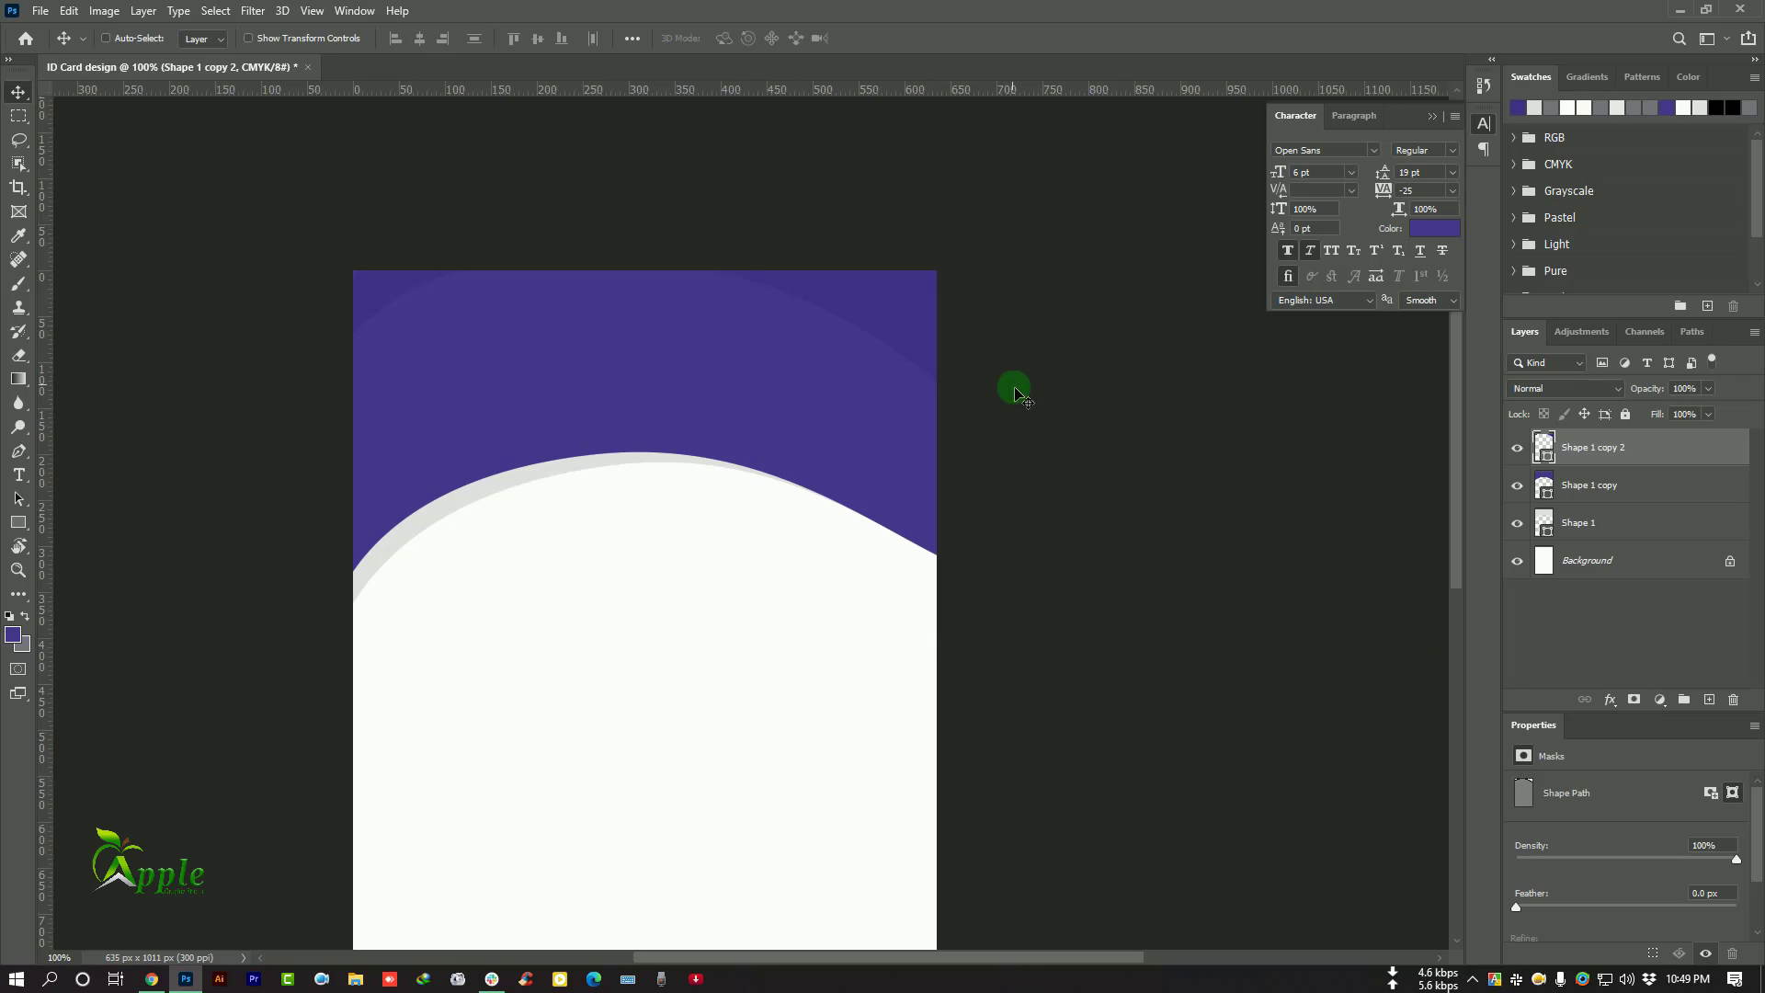
# - Rotate the darker shape further and reposition it so that it shades only the header's upper-right corner
pyautogui.hotkey('ctrl', 't')
pyautogui.moveTo(1382, 670); pyautogui.dragTo(1322, 460)
pyautogui.moveTo(1136, 327); pyautogui.dragTo(976, 253)
pyautogui.moveTo(1292, 584); pyautogui.dragTo(1271, 592)
pyautogui.moveTo(1056, 347)
pyautogui.mouseDown()
pyautogui.moveTo(1115, 382)
pyautogui.moveTo(1130, 371)
pyautogui.moveTo(1041, 329)
pyautogui.moveTo(1036, 343)
pyautogui.mouseUp()
pyautogui.click(910, 38)
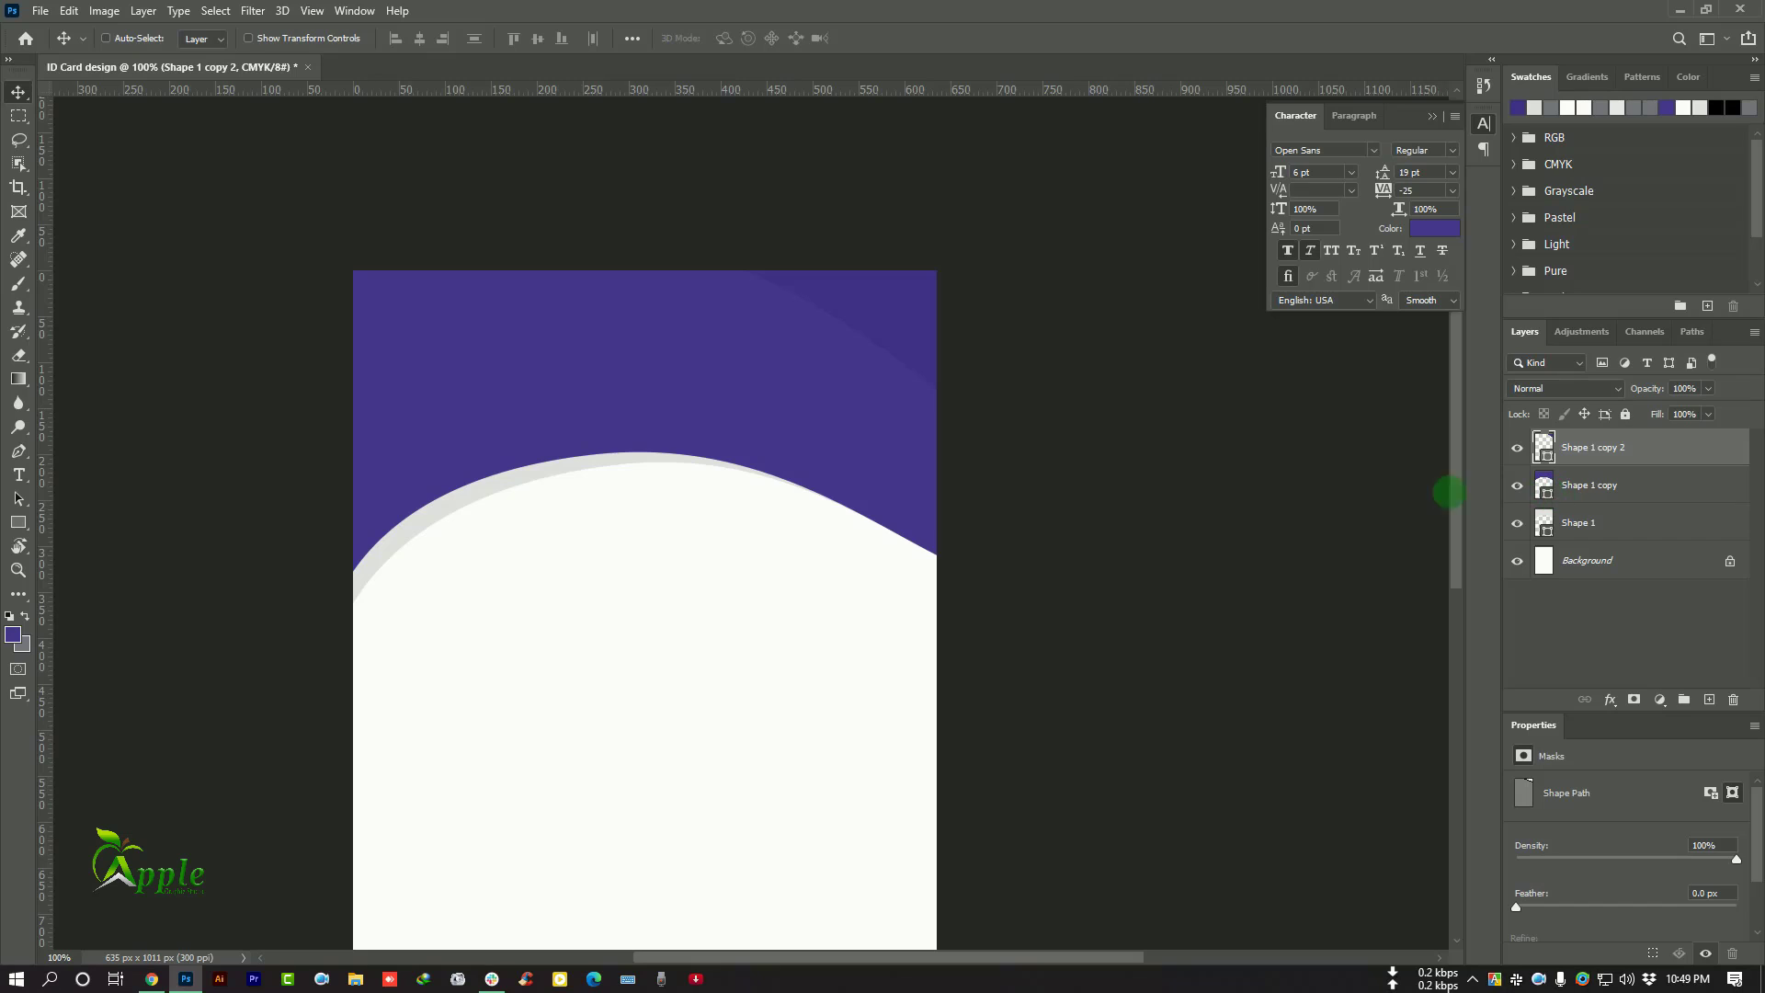
# - Duplicate the darker corner shape and give the lower copy a slightly different purple fill
pyautogui.moveTo(1643, 466); pyautogui.dragTo(1708, 700)
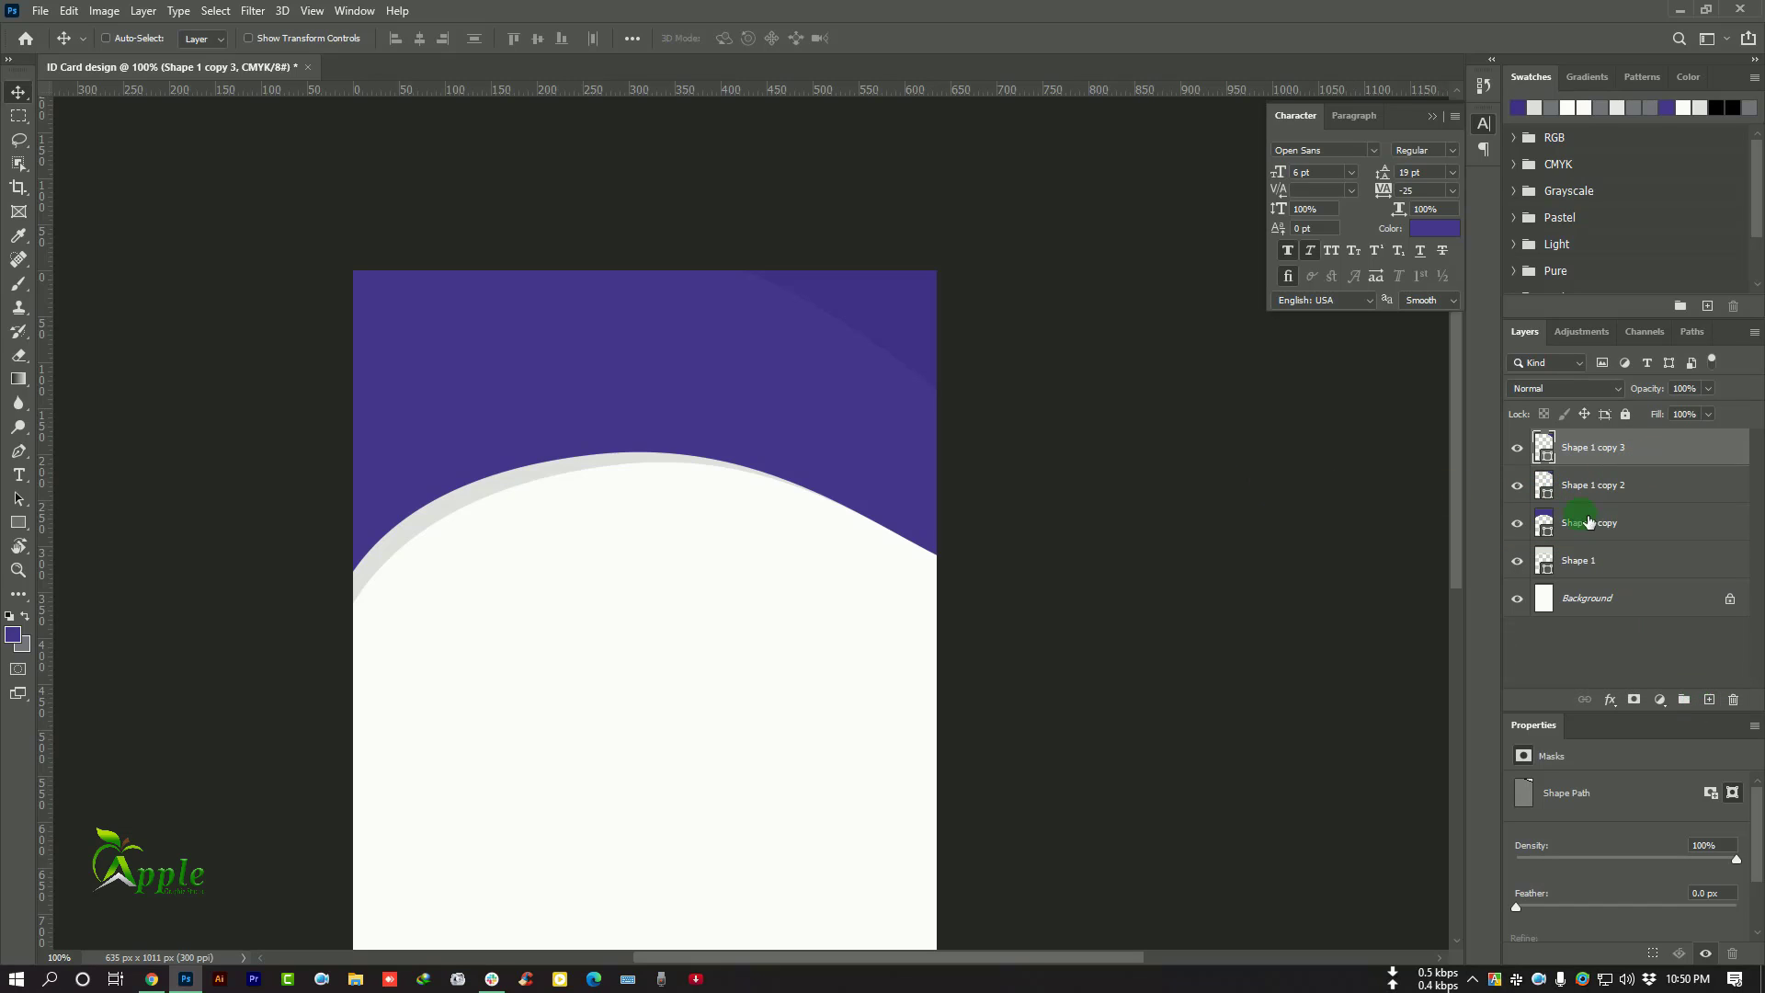
pyautogui.click(1551, 492)
pyautogui.doubleClick(1551, 491)
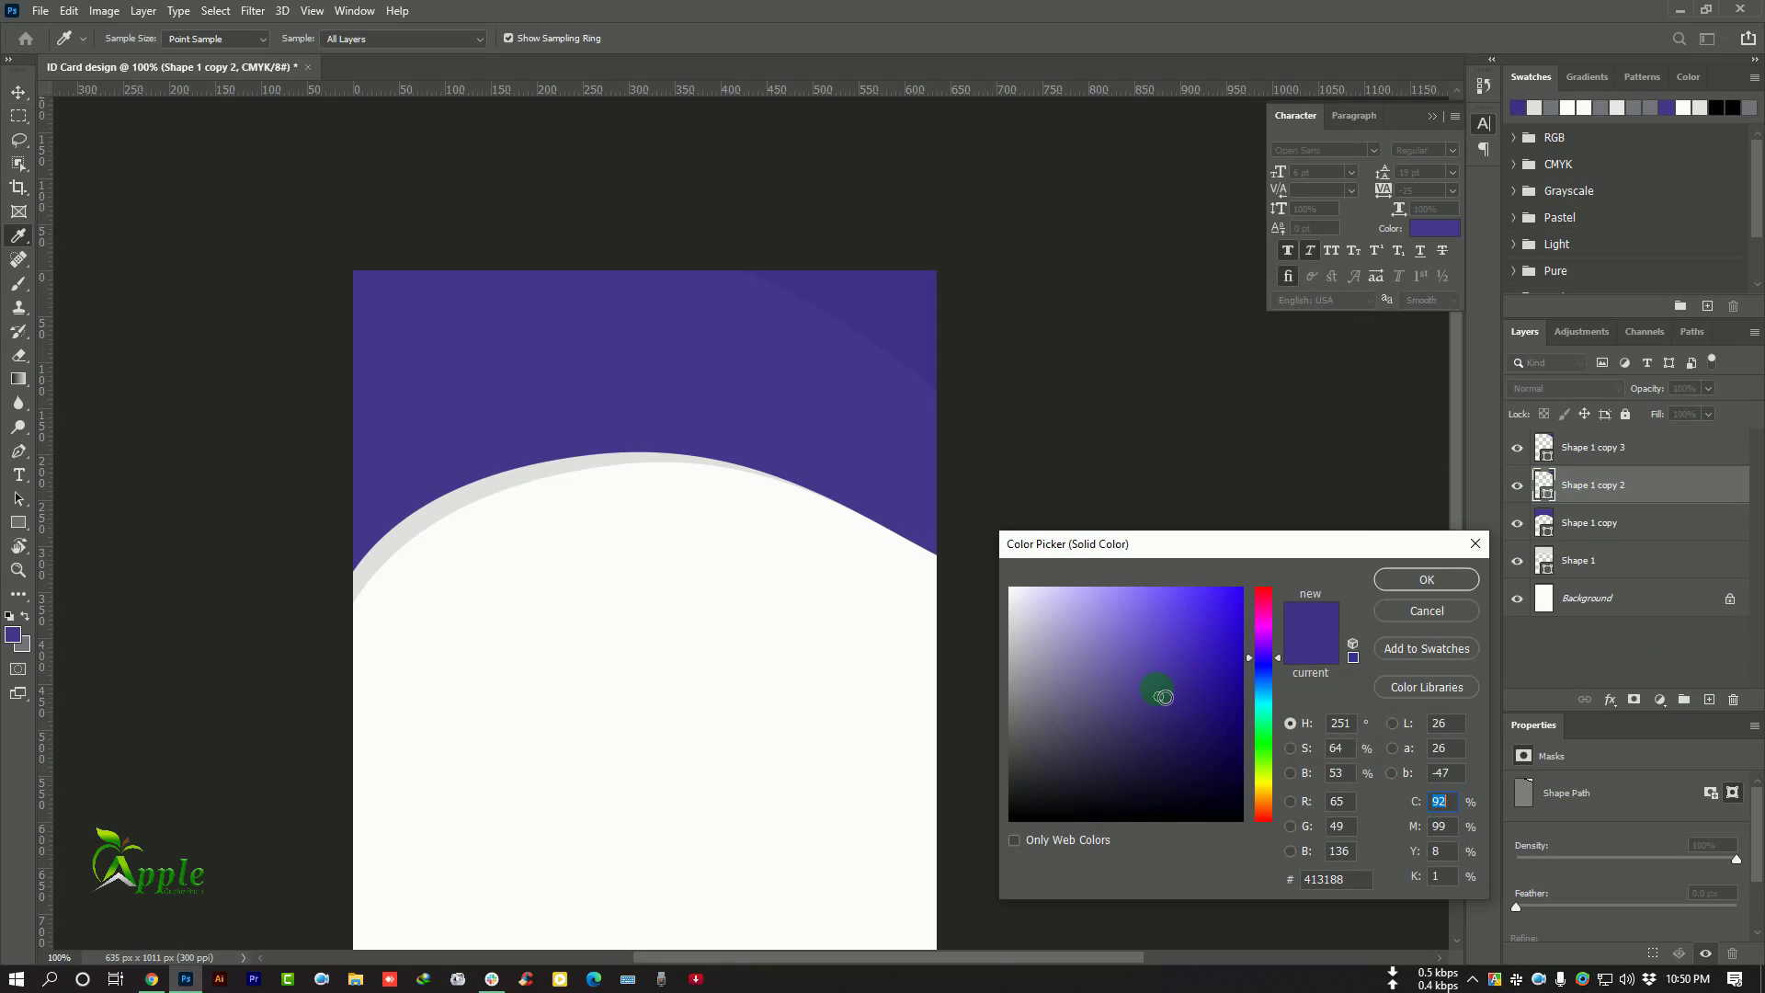
pyautogui.click(1389, 620)
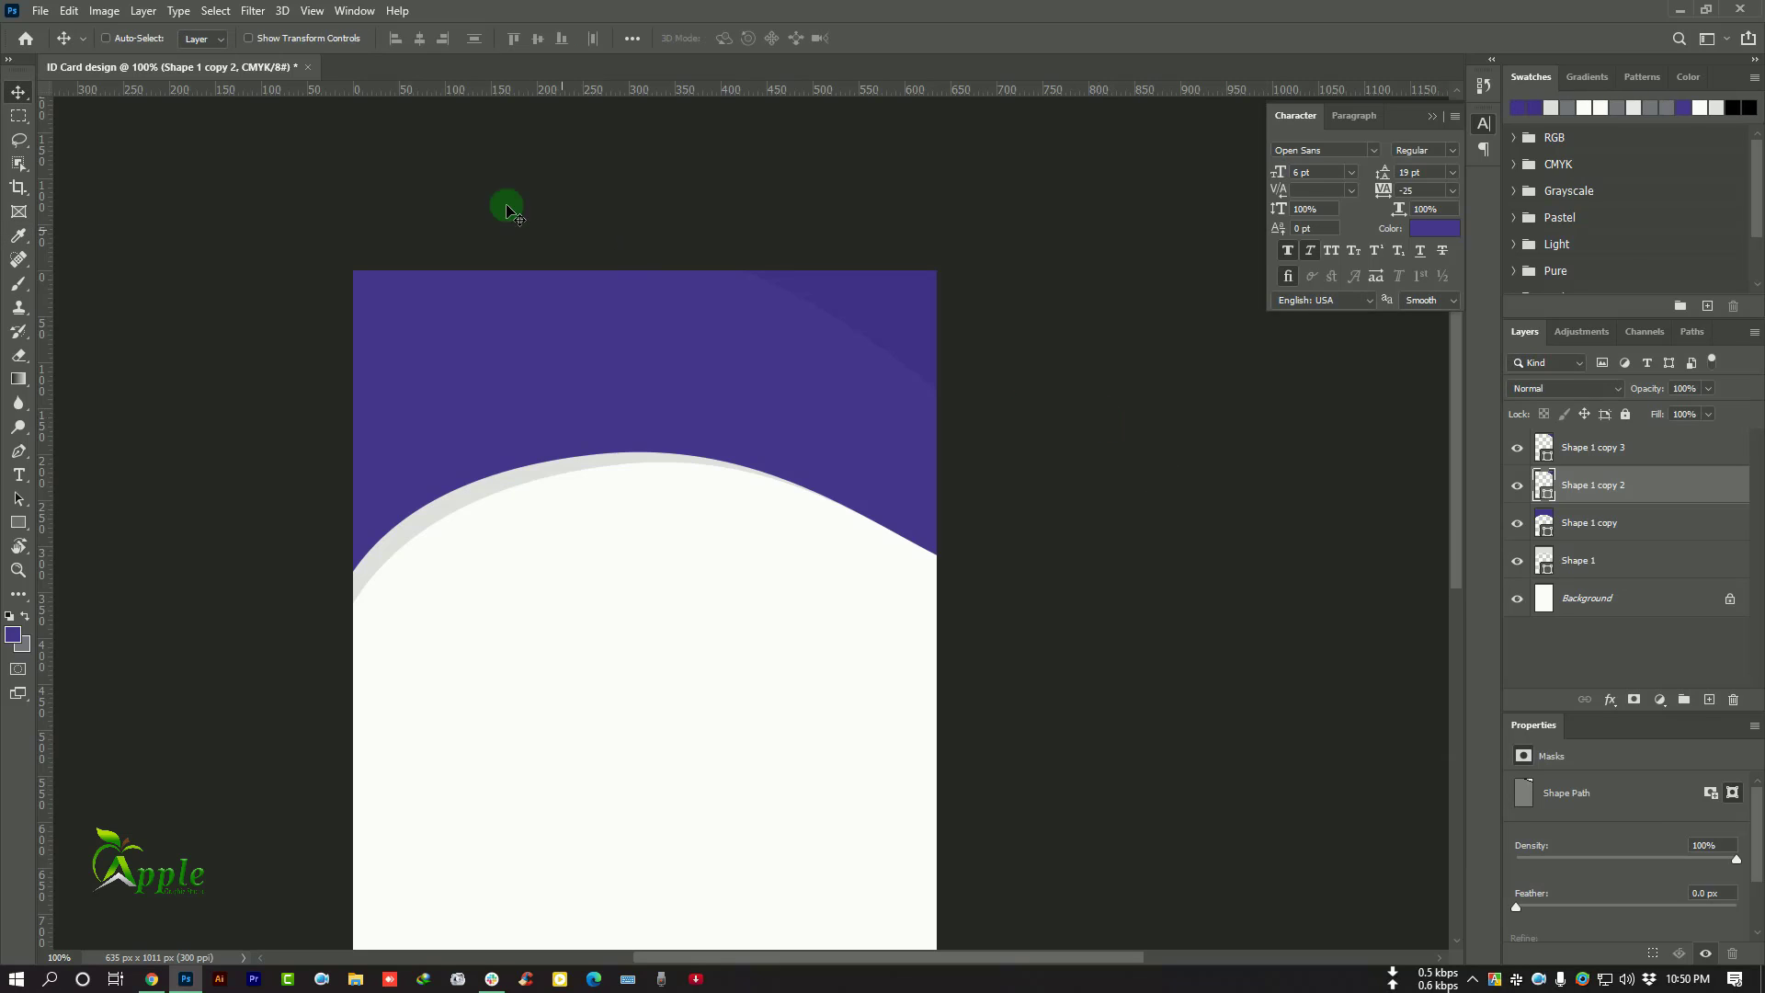
# - Rotate the lower copy about 15° counterclockwise and move it down so its curve crosses the middle of the header
pyautogui.click(58, 13)
pyautogui.click(143, 405)
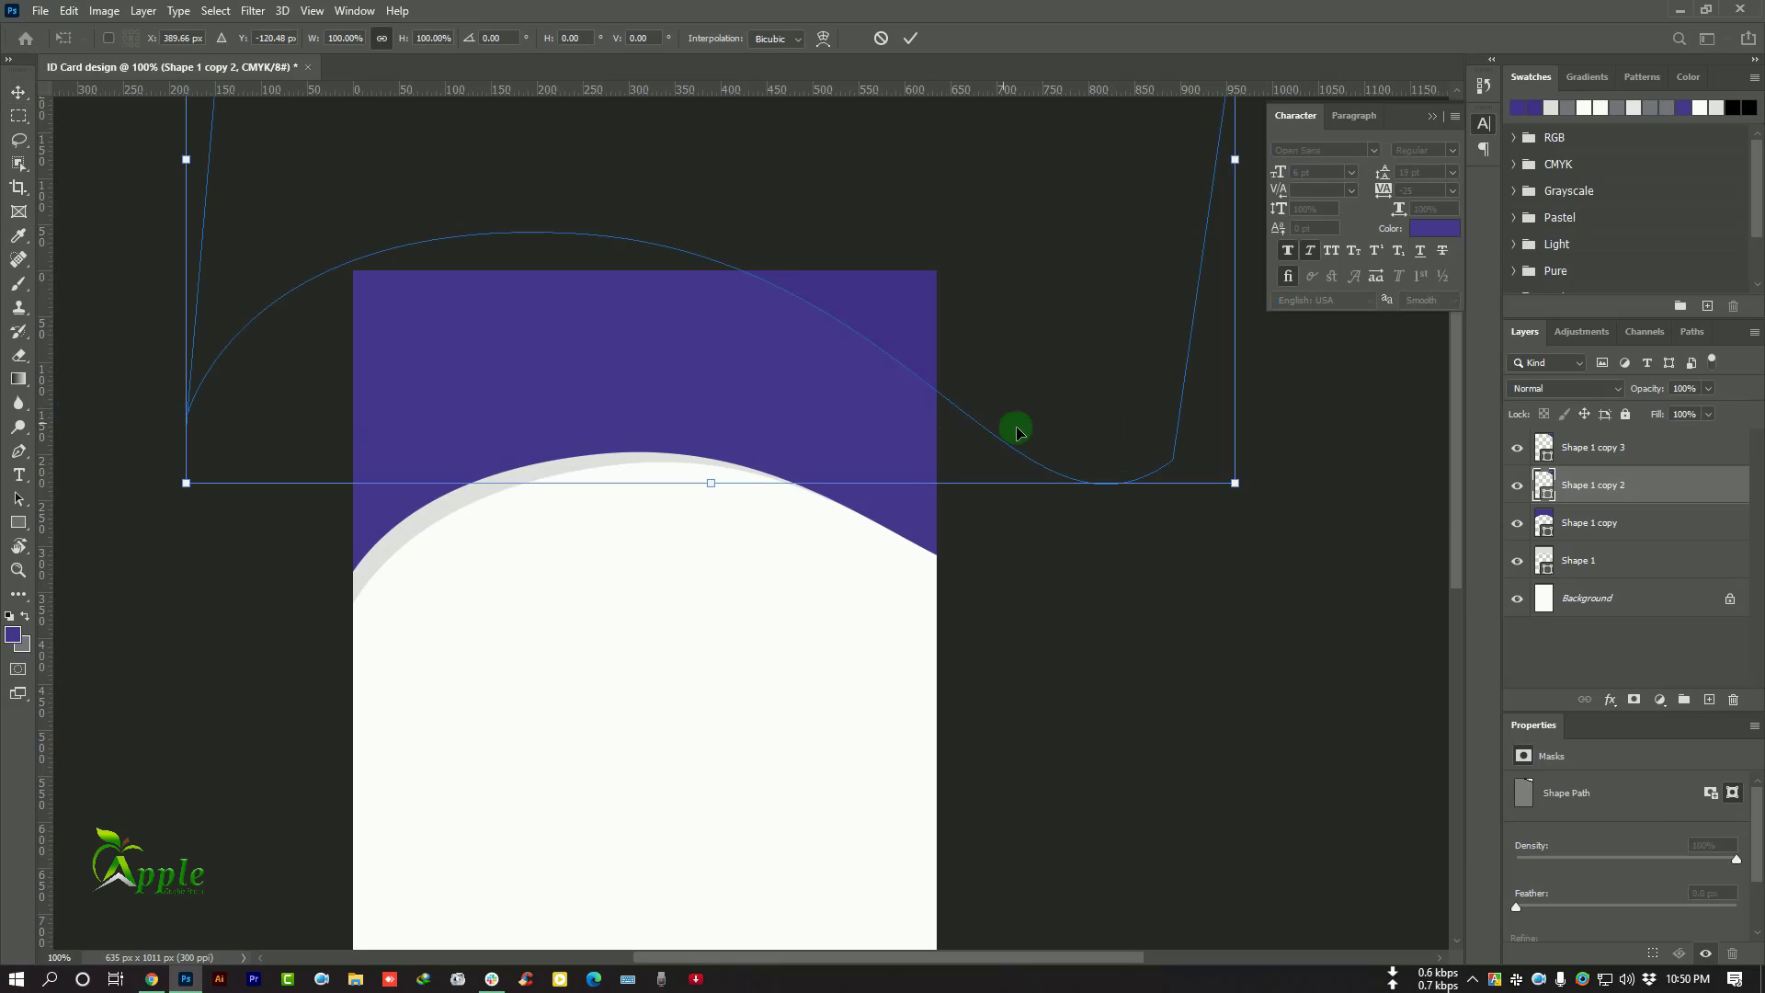
pyautogui.moveTo(1016, 426); pyautogui.dragTo(1060, 405)
pyautogui.moveTo(1338, 618); pyautogui.dragTo(1346, 426)
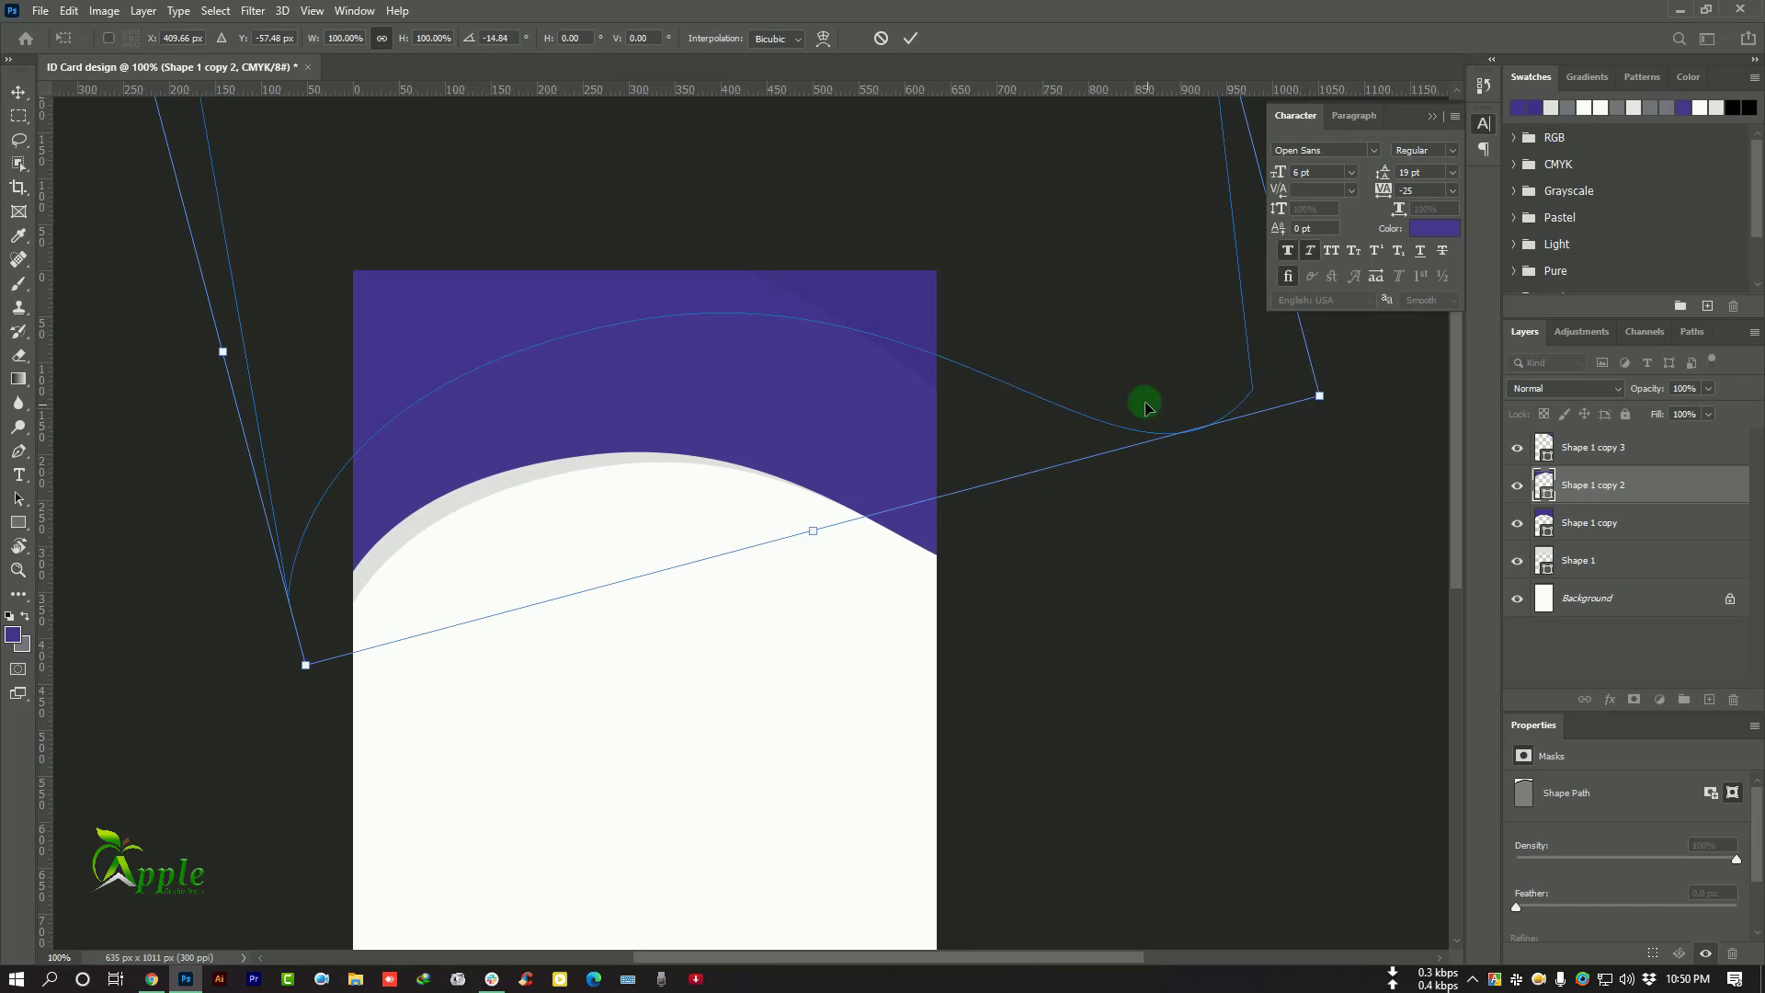
pyautogui.moveTo(1126, 385); pyautogui.dragTo(1120, 382)
pyautogui.click(911, 43)
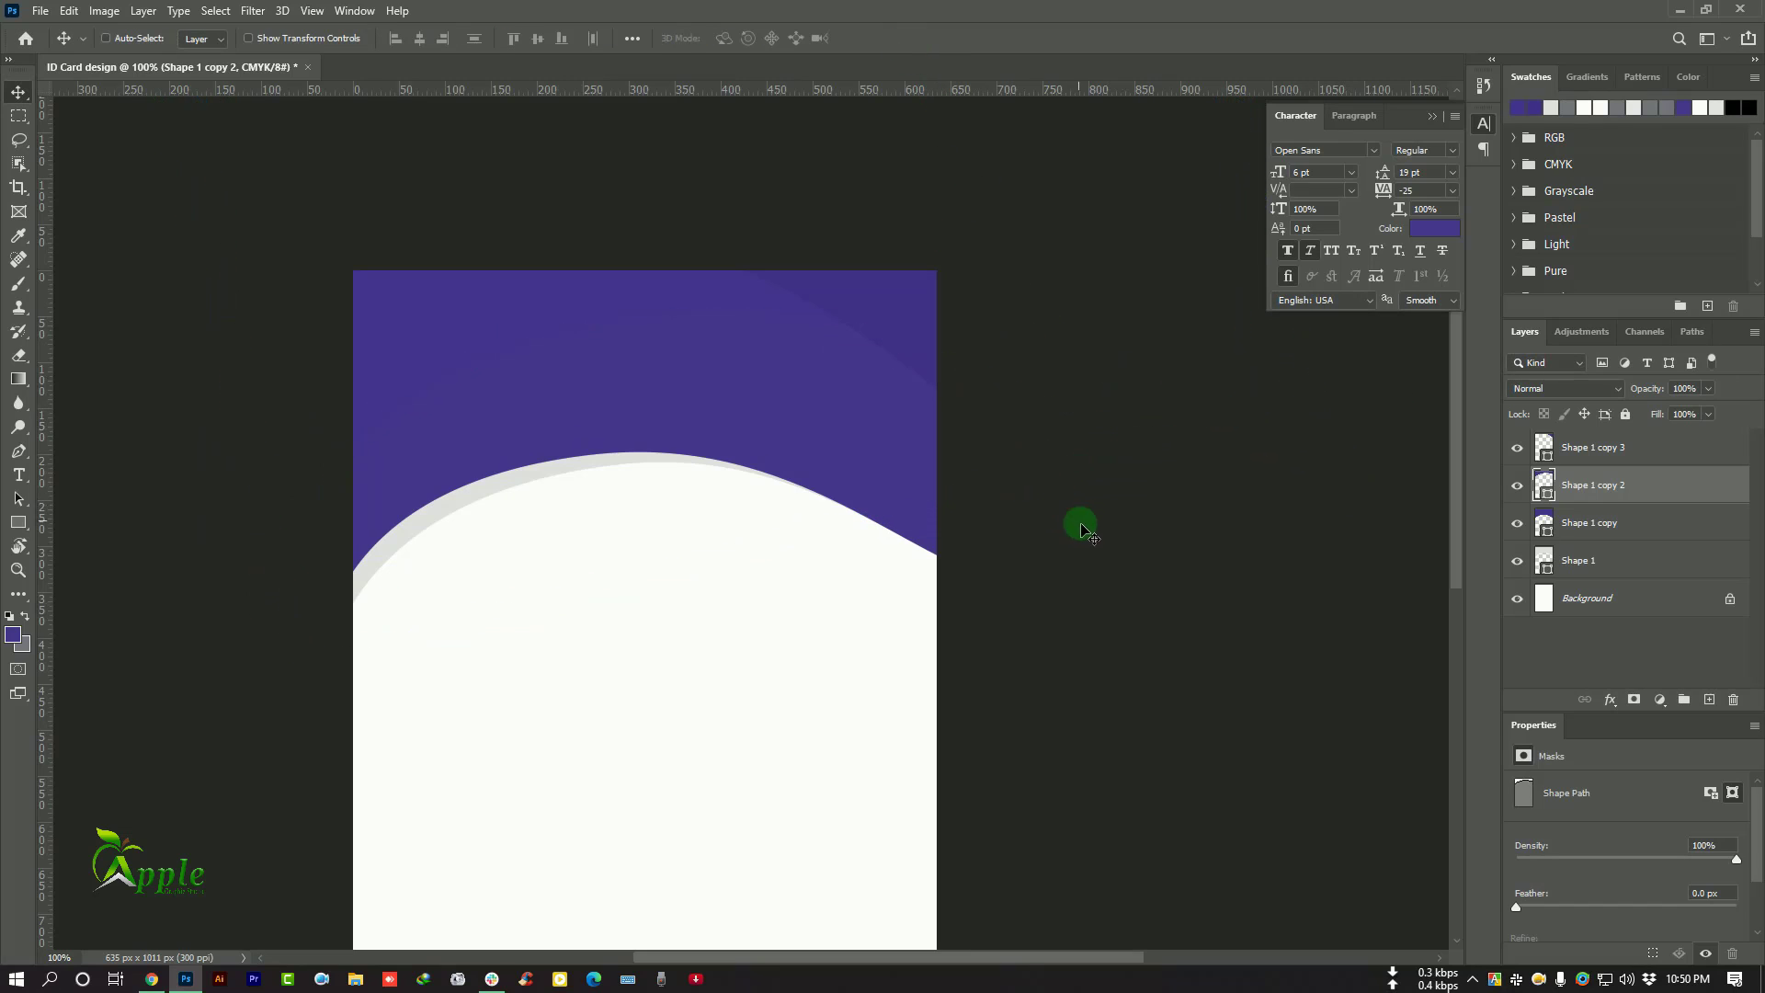
pyautogui.moveTo(1083, 539); pyautogui.dragTo(1148, 593)
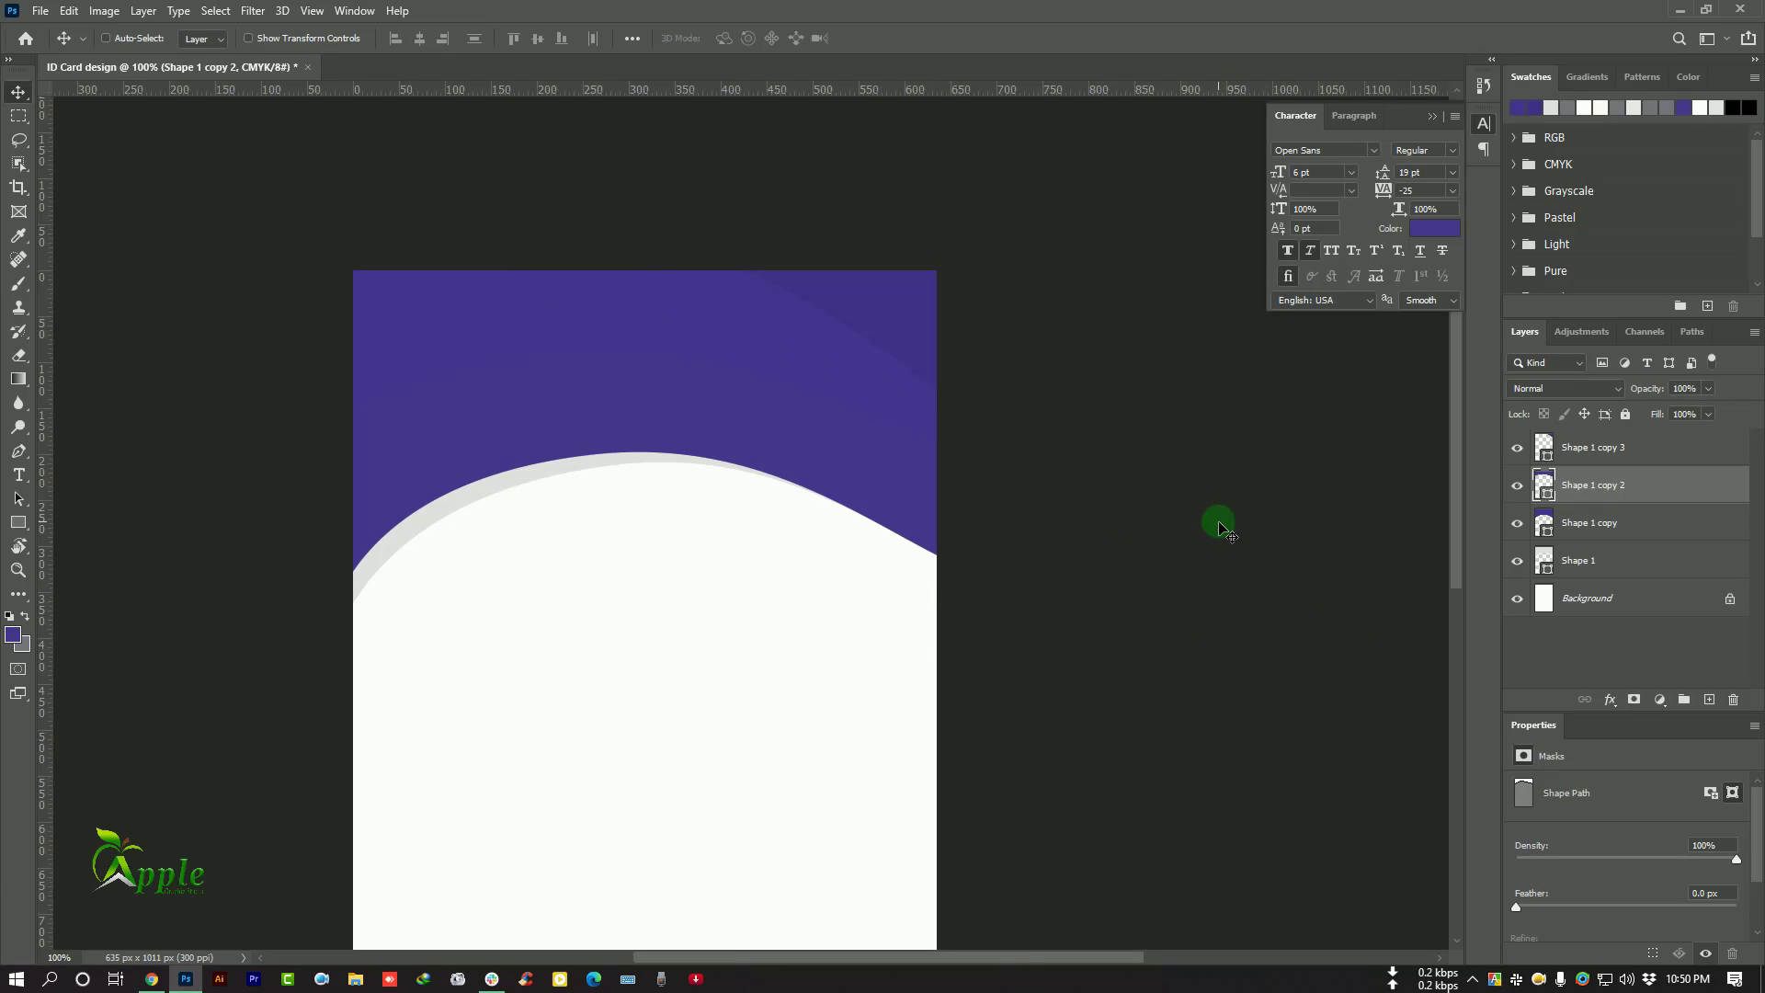
# - Rotate the lower copy about 16° clockwise and shift it so its curve lies below the darker corner shading
pyautogui.hotkey('ctrl', 't')
pyautogui.moveTo(1236, 466); pyautogui.dragTo(1202, 632)
pyautogui.moveTo(814, 462); pyautogui.dragTo(981, 451)
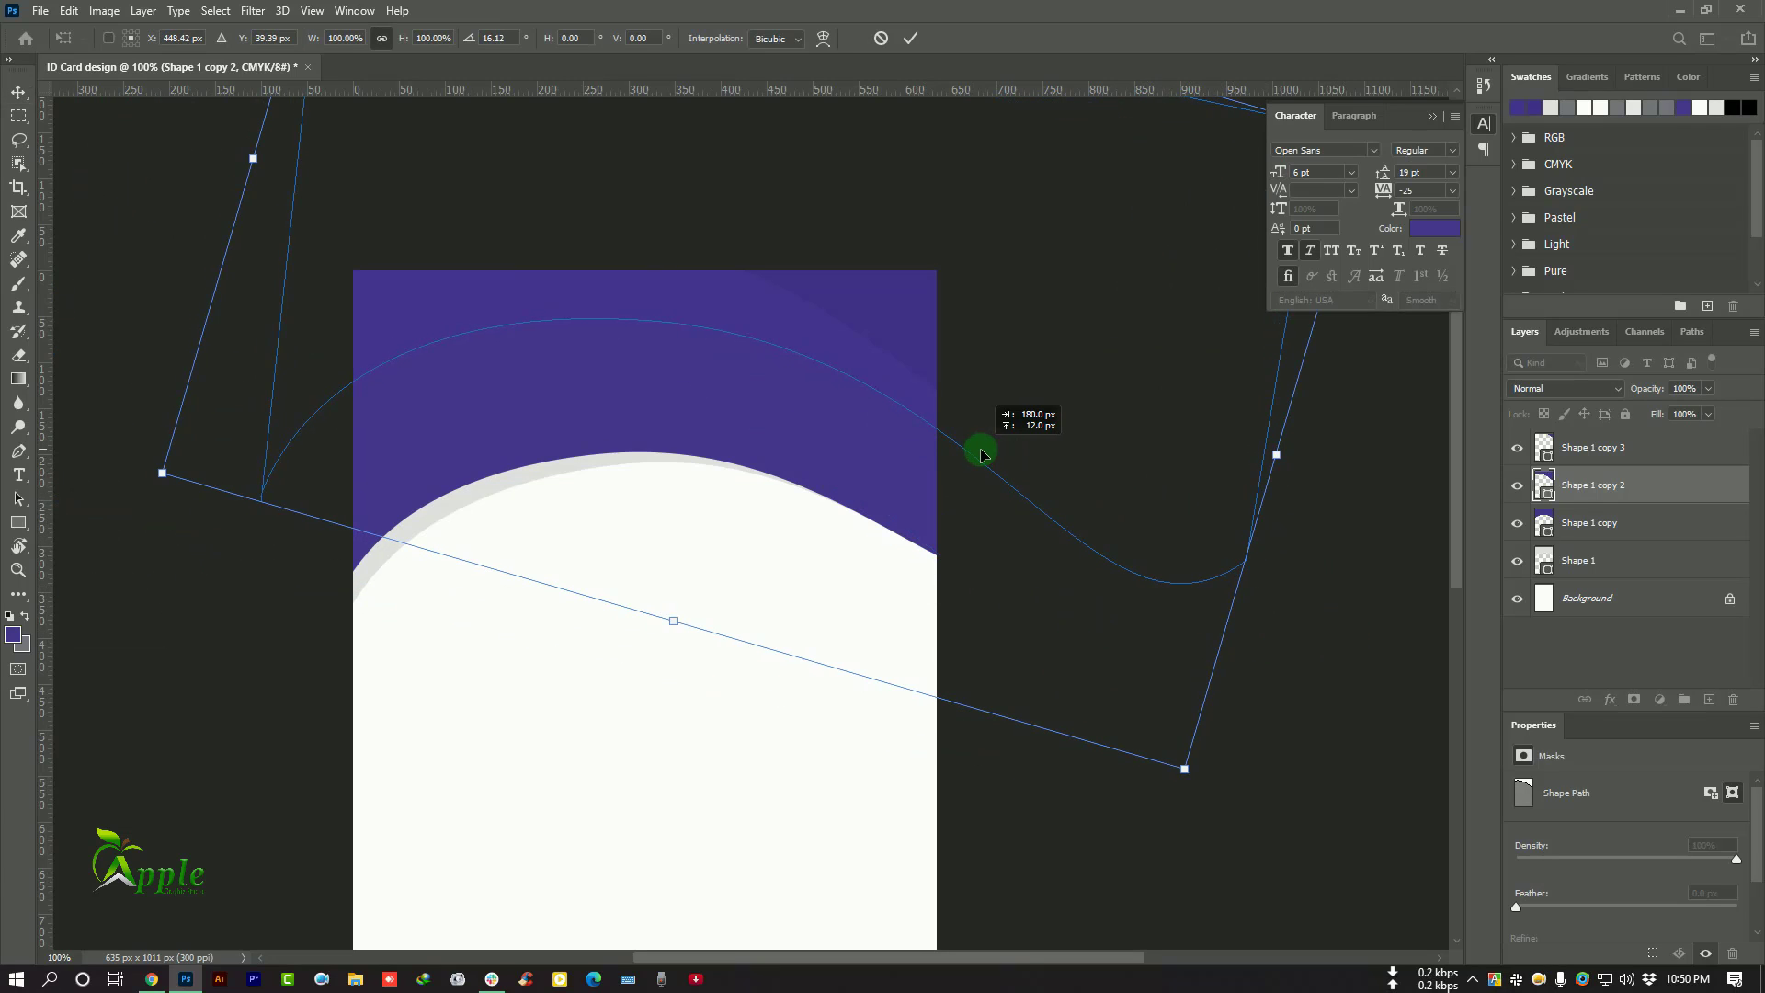
pyautogui.click(912, 40)
pyautogui.moveTo(953, 410); pyautogui.dragTo(978, 397)
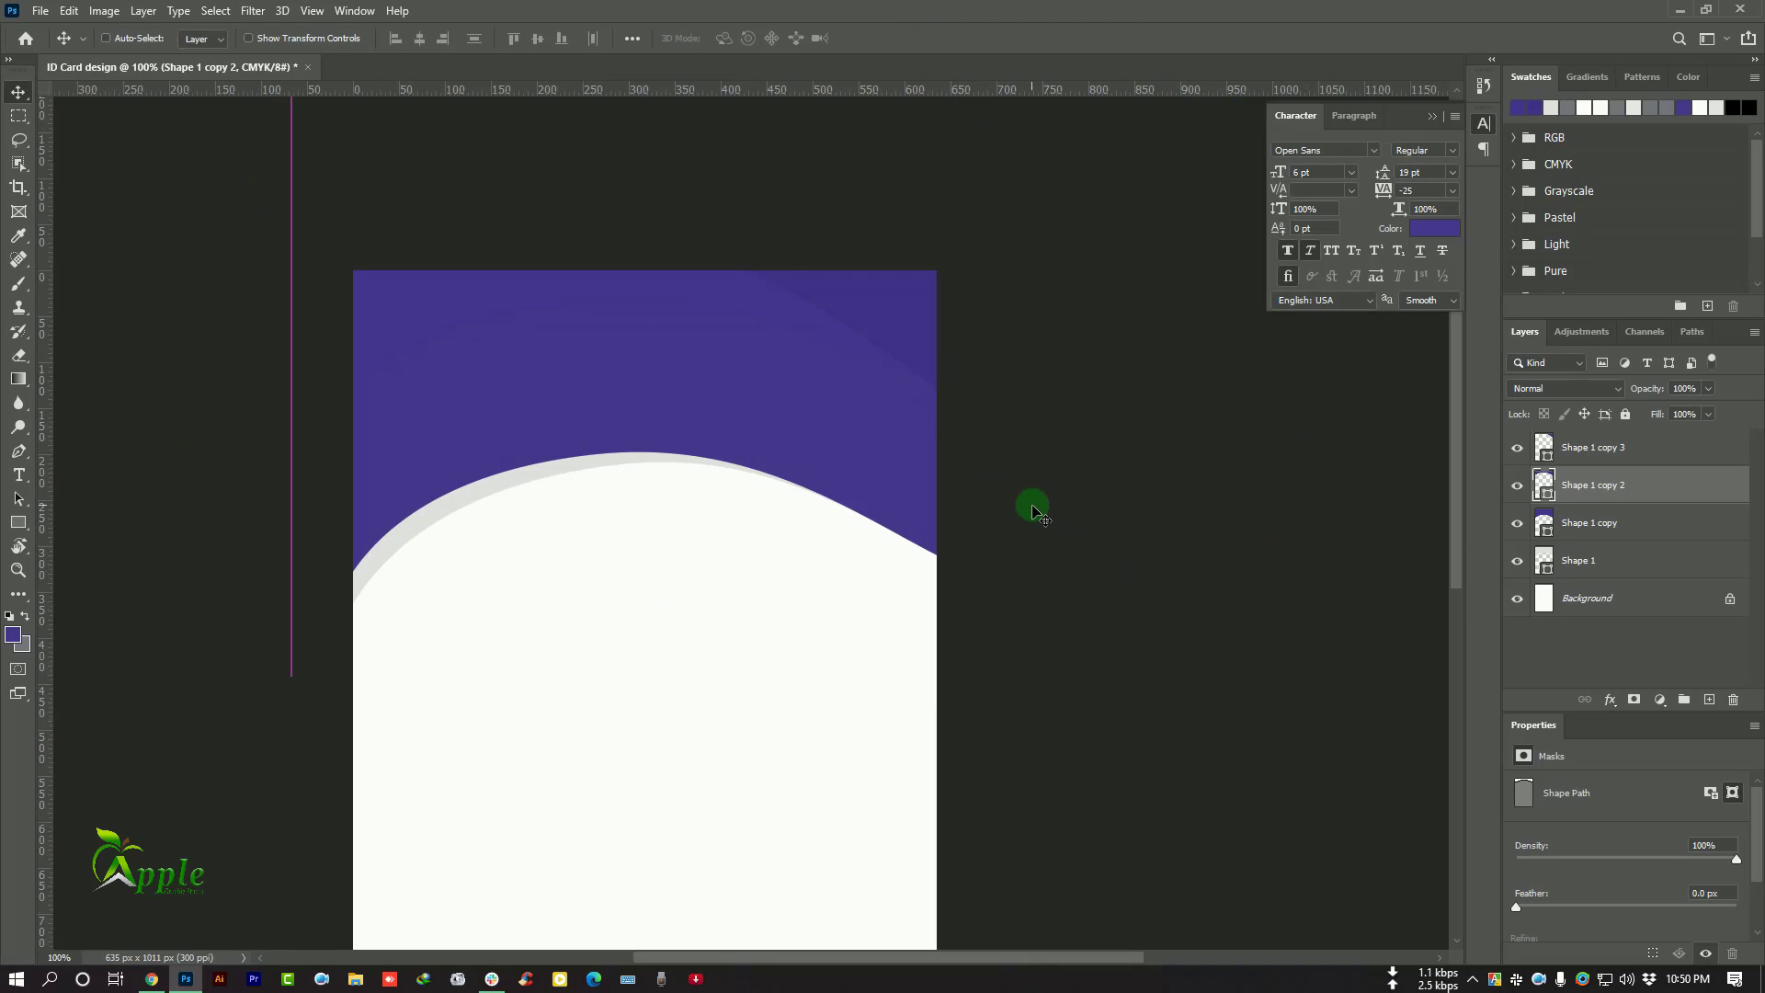
pyautogui.hotkey('ctrl', '0')
pyautogui.hotkey('ctrl', '-')
pyautogui.keyDown('ctrl'); pyautogui.click(897, 307); pyautogui.keyUp('ctrl')
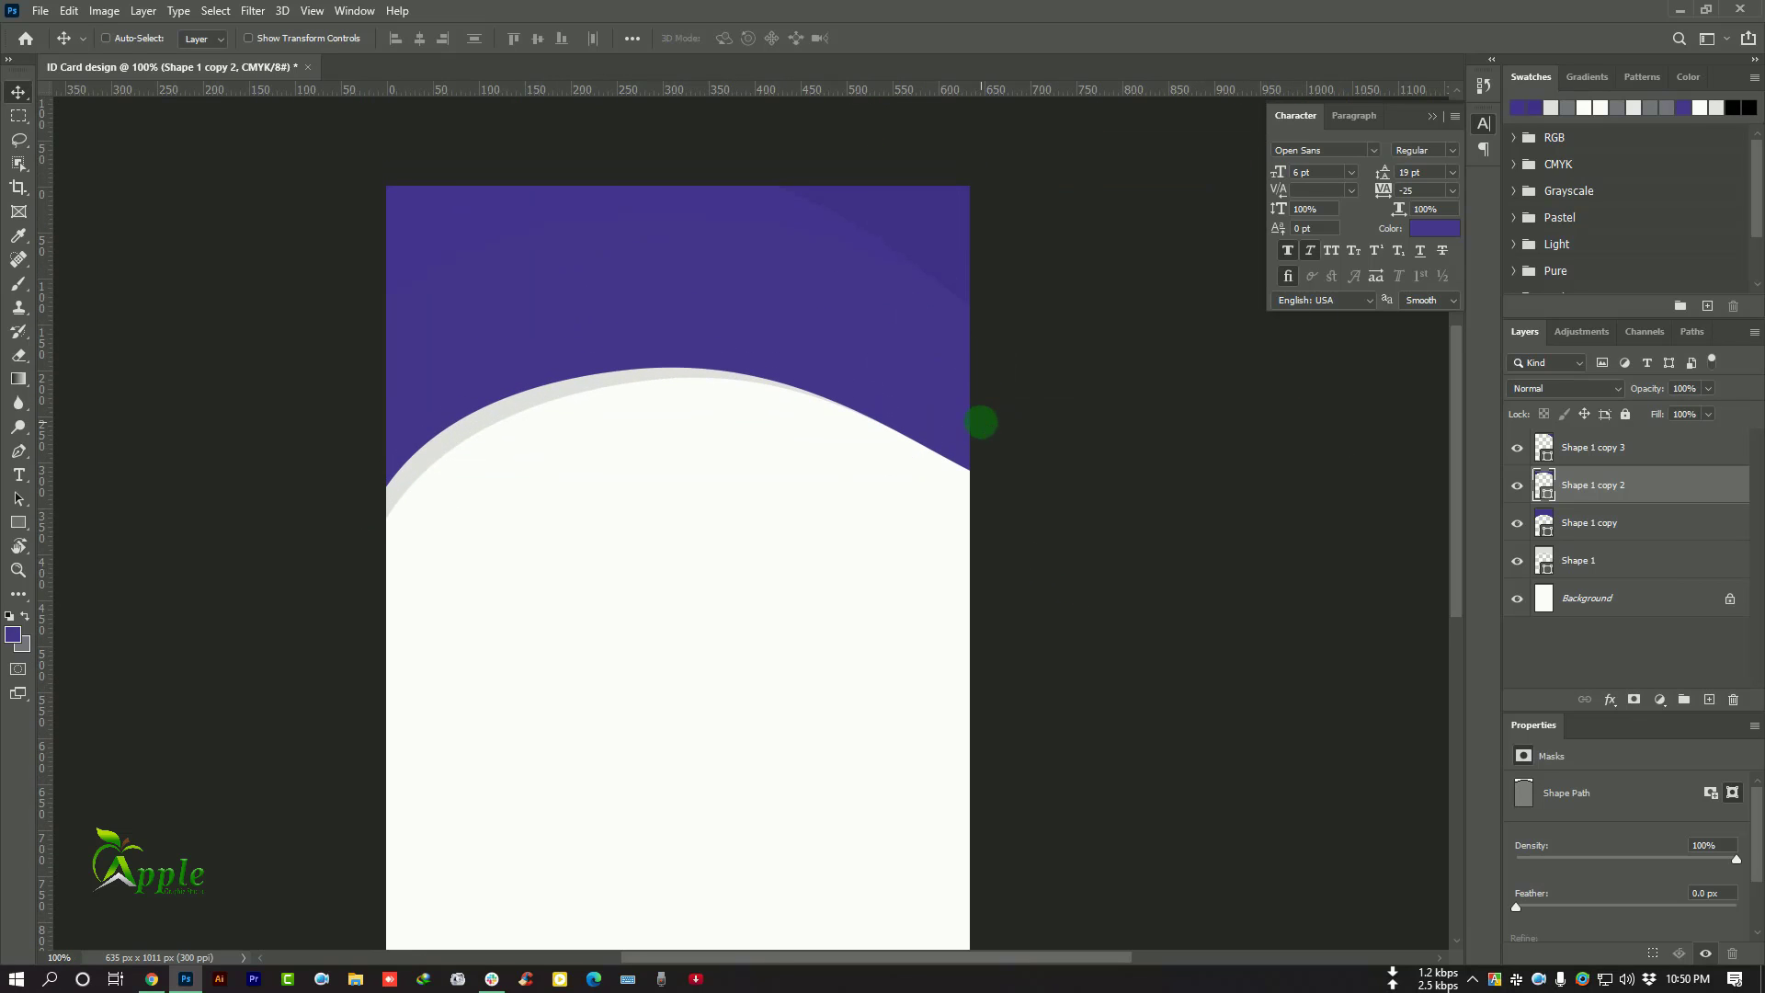
# - Fine-tune the lower purple copy so its curve sits just below the darker corner shading, and group the header shapes
pyautogui.hotkey('ctrl', 't')
pyautogui.moveTo(1305, 543); pyautogui.dragTo(1020, 346)
pyautogui.click(910, 38)
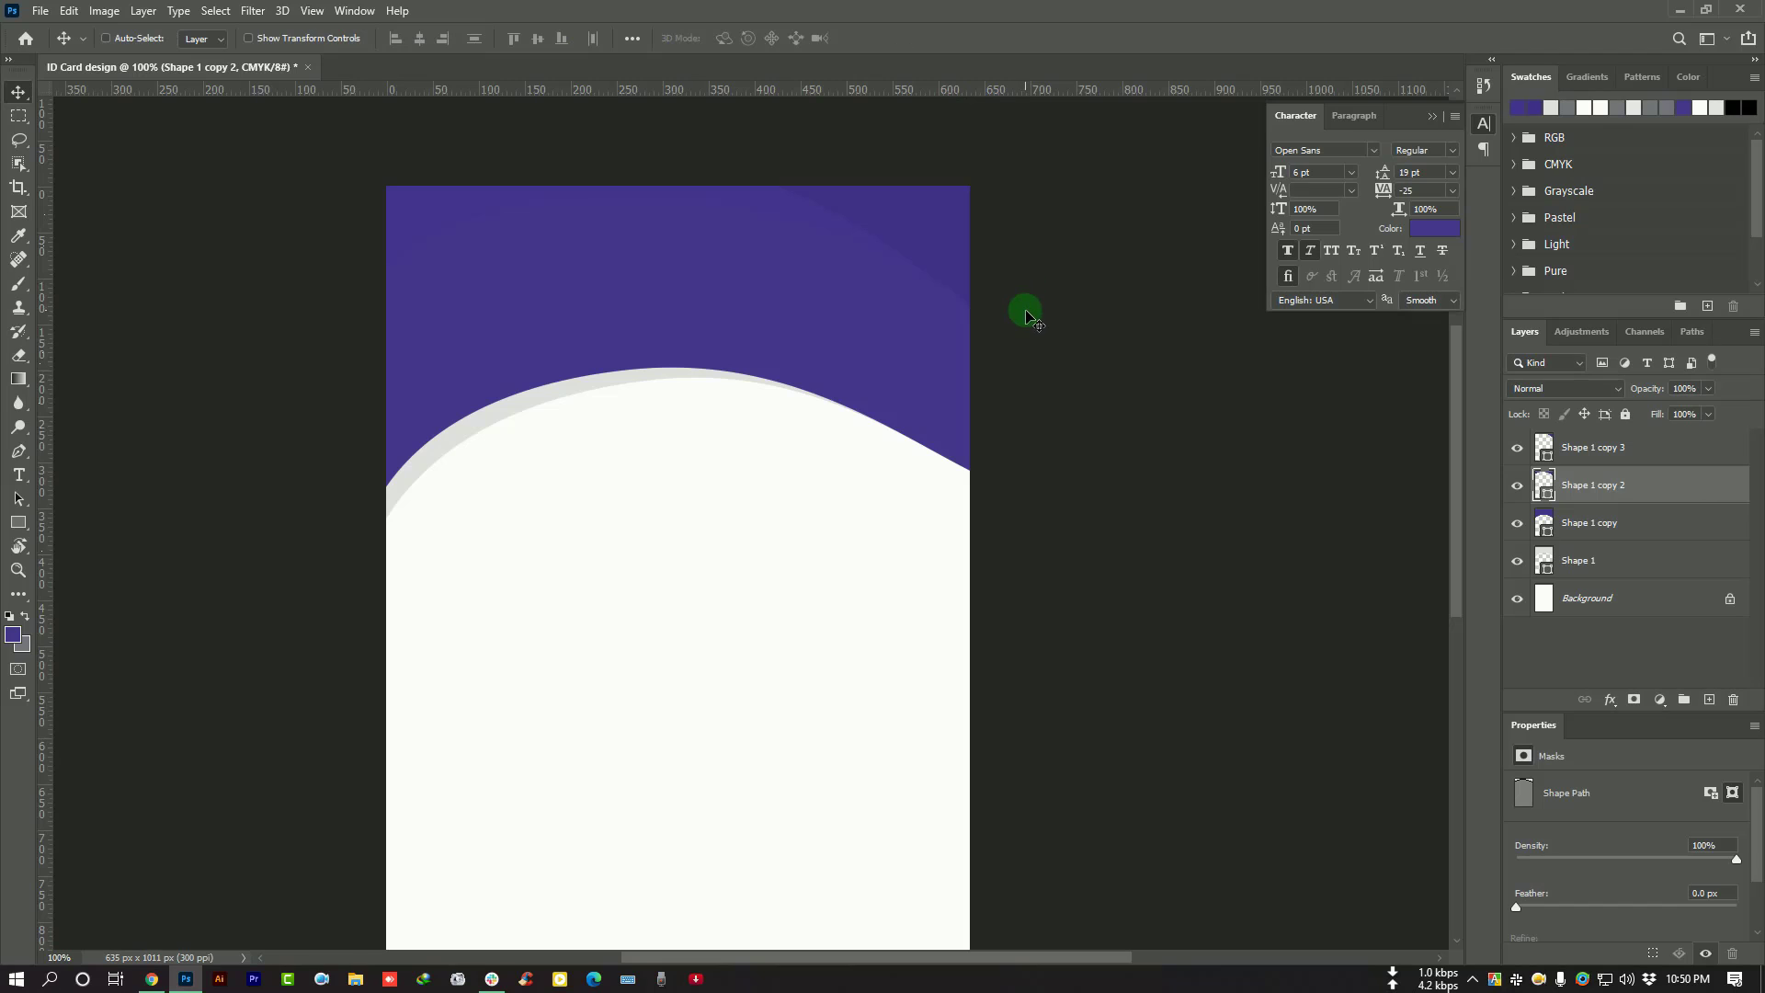
pyautogui.hotkey('ctrl', '-')
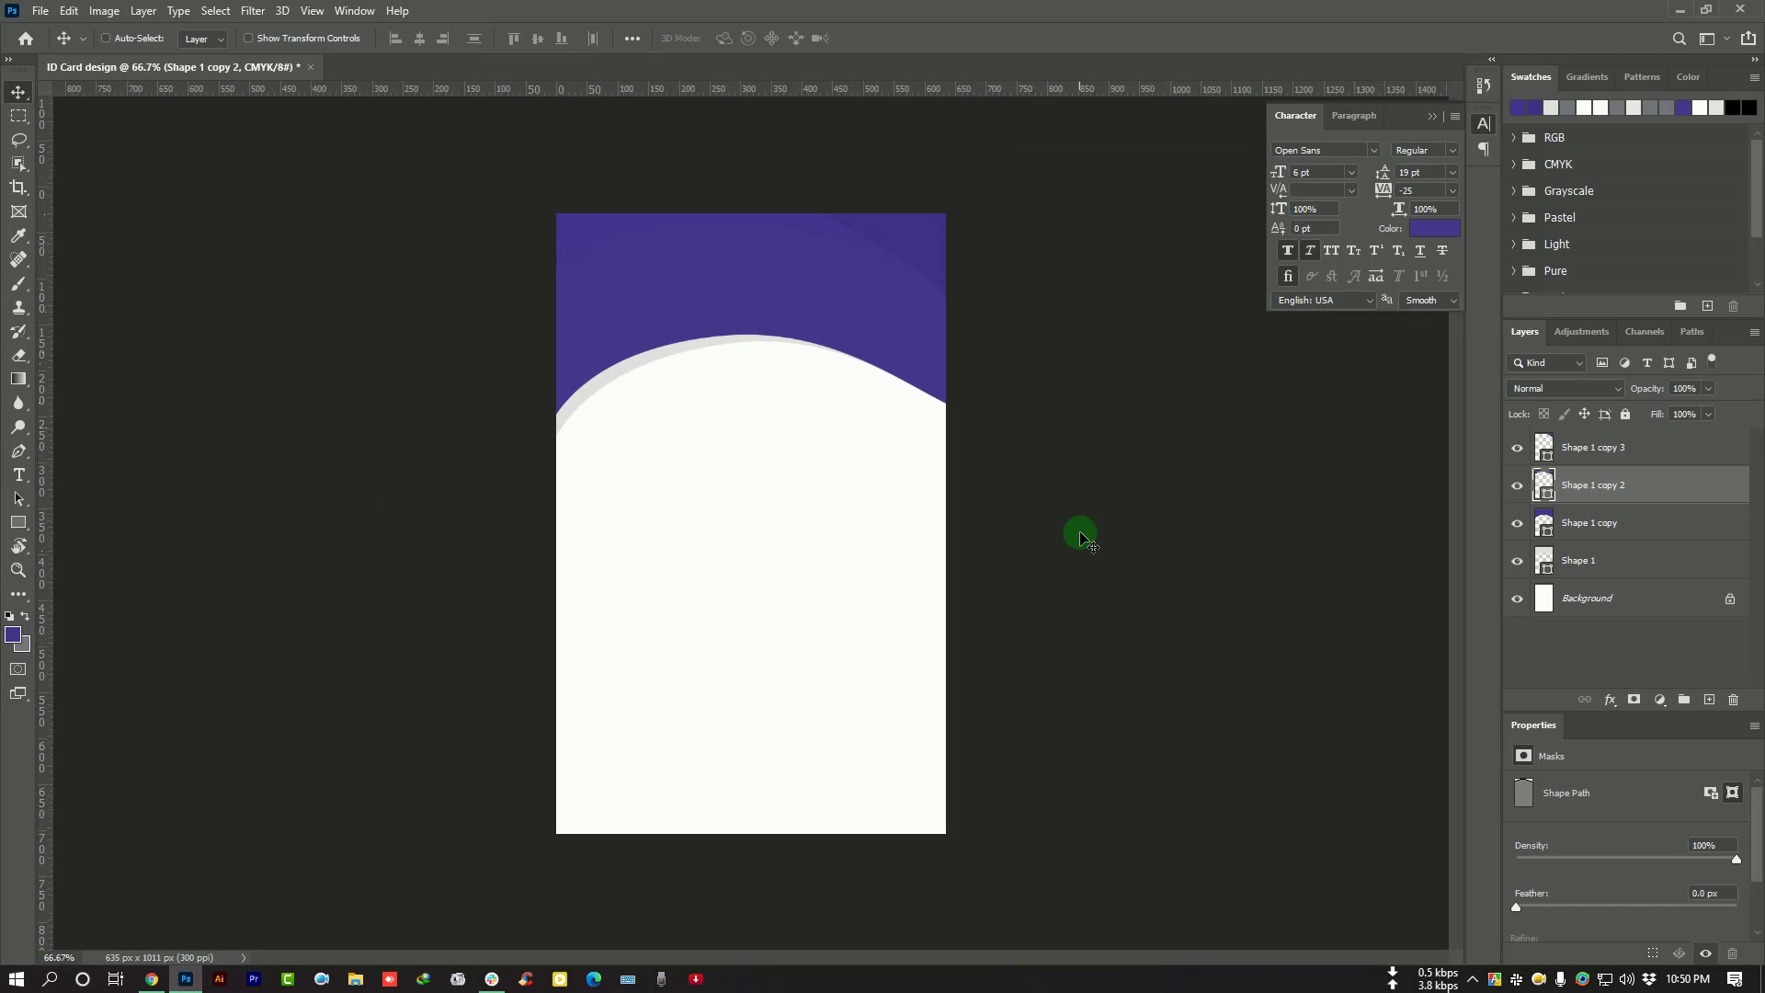
pyautogui.hotkey('ctrl', '+')
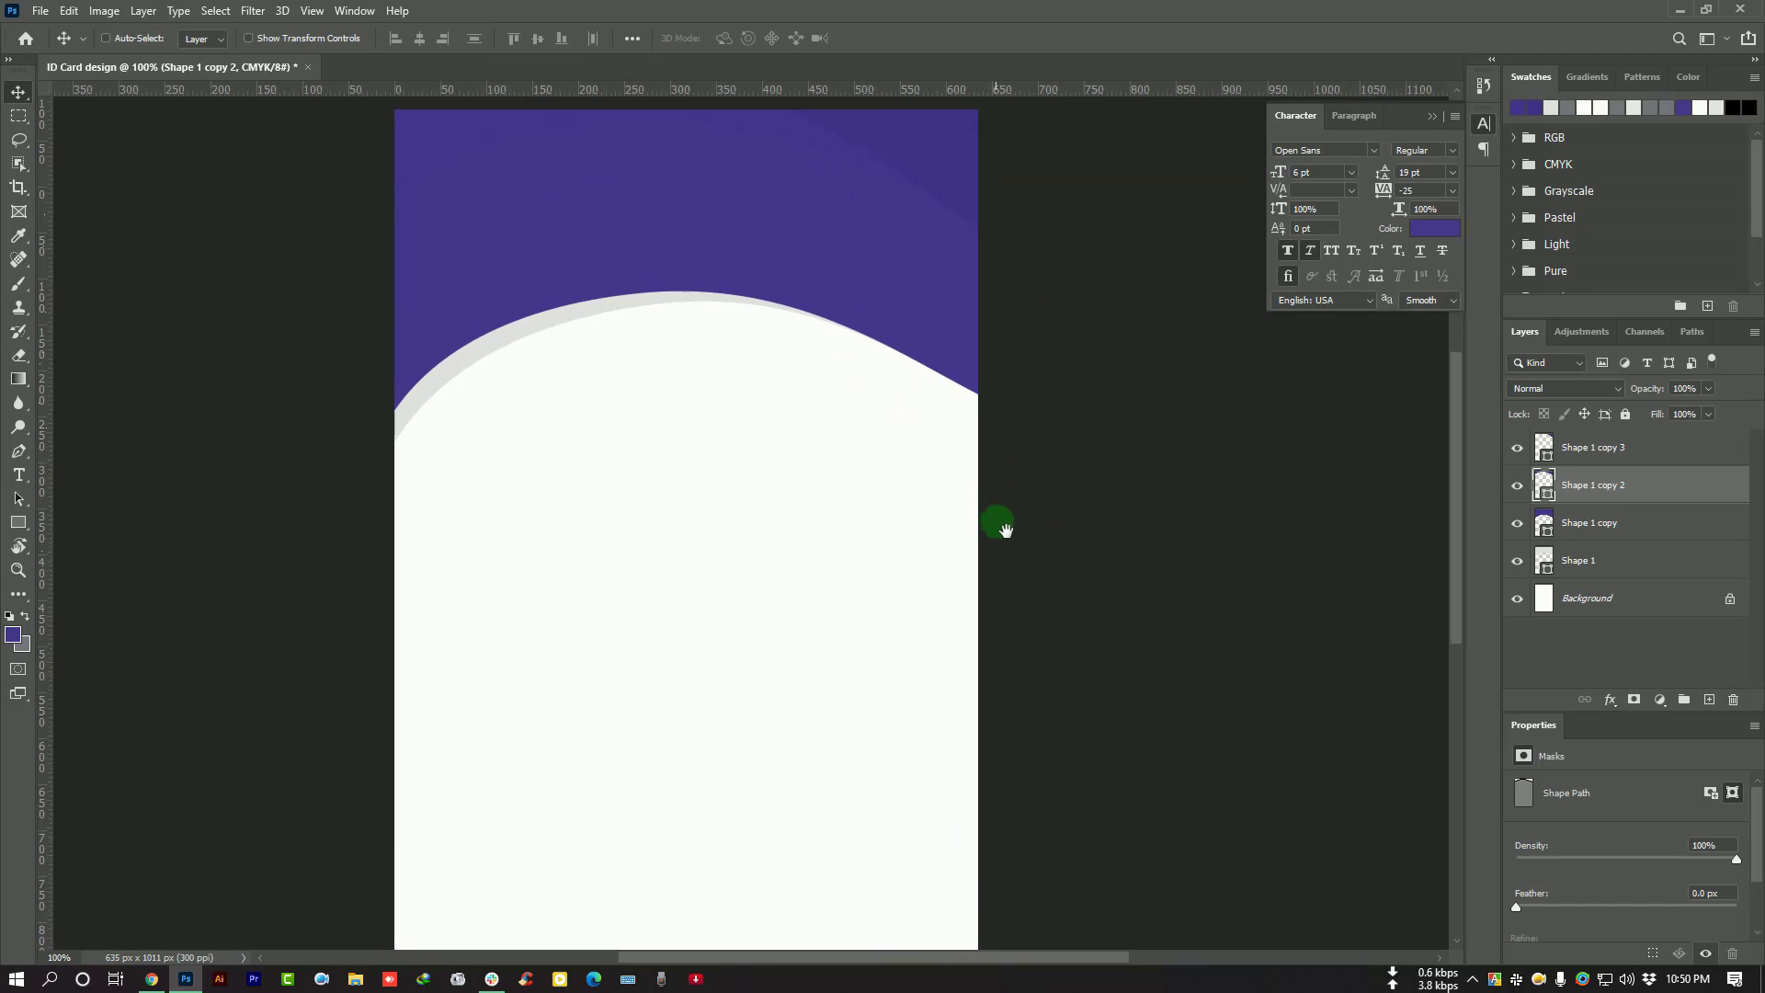
pyautogui.scroll(-1, 992, 506)
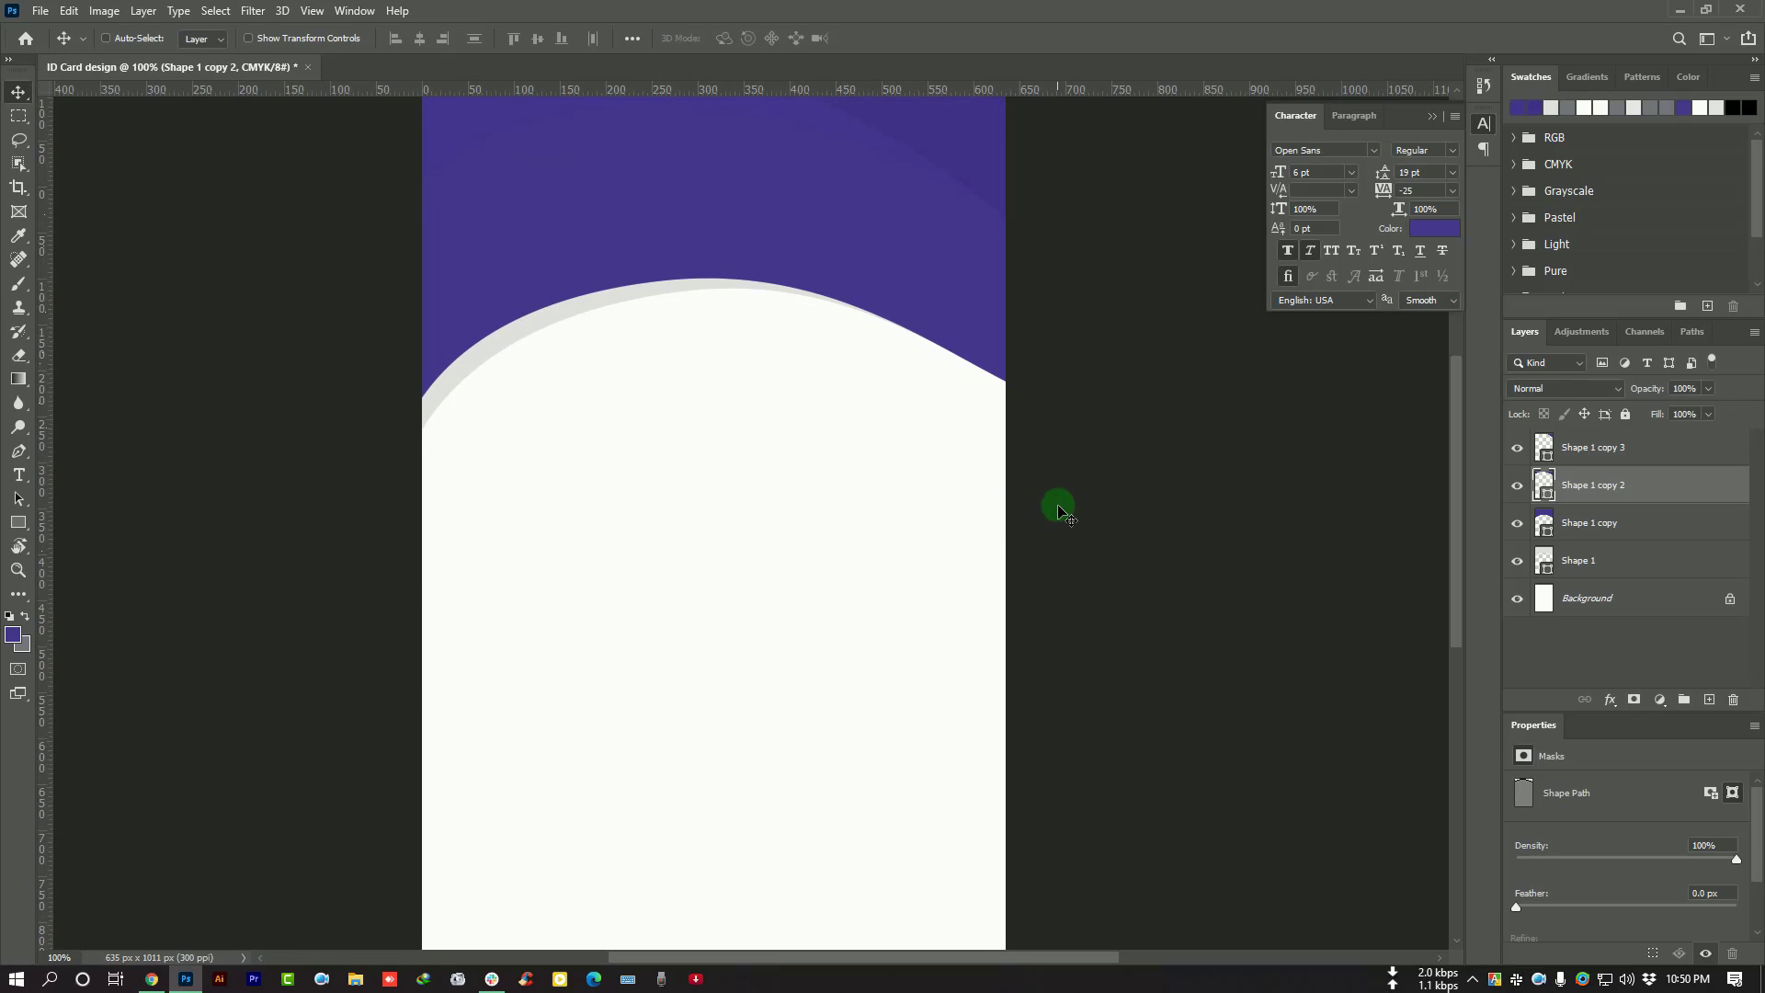
pyautogui.hotkey('ctrl', '-')
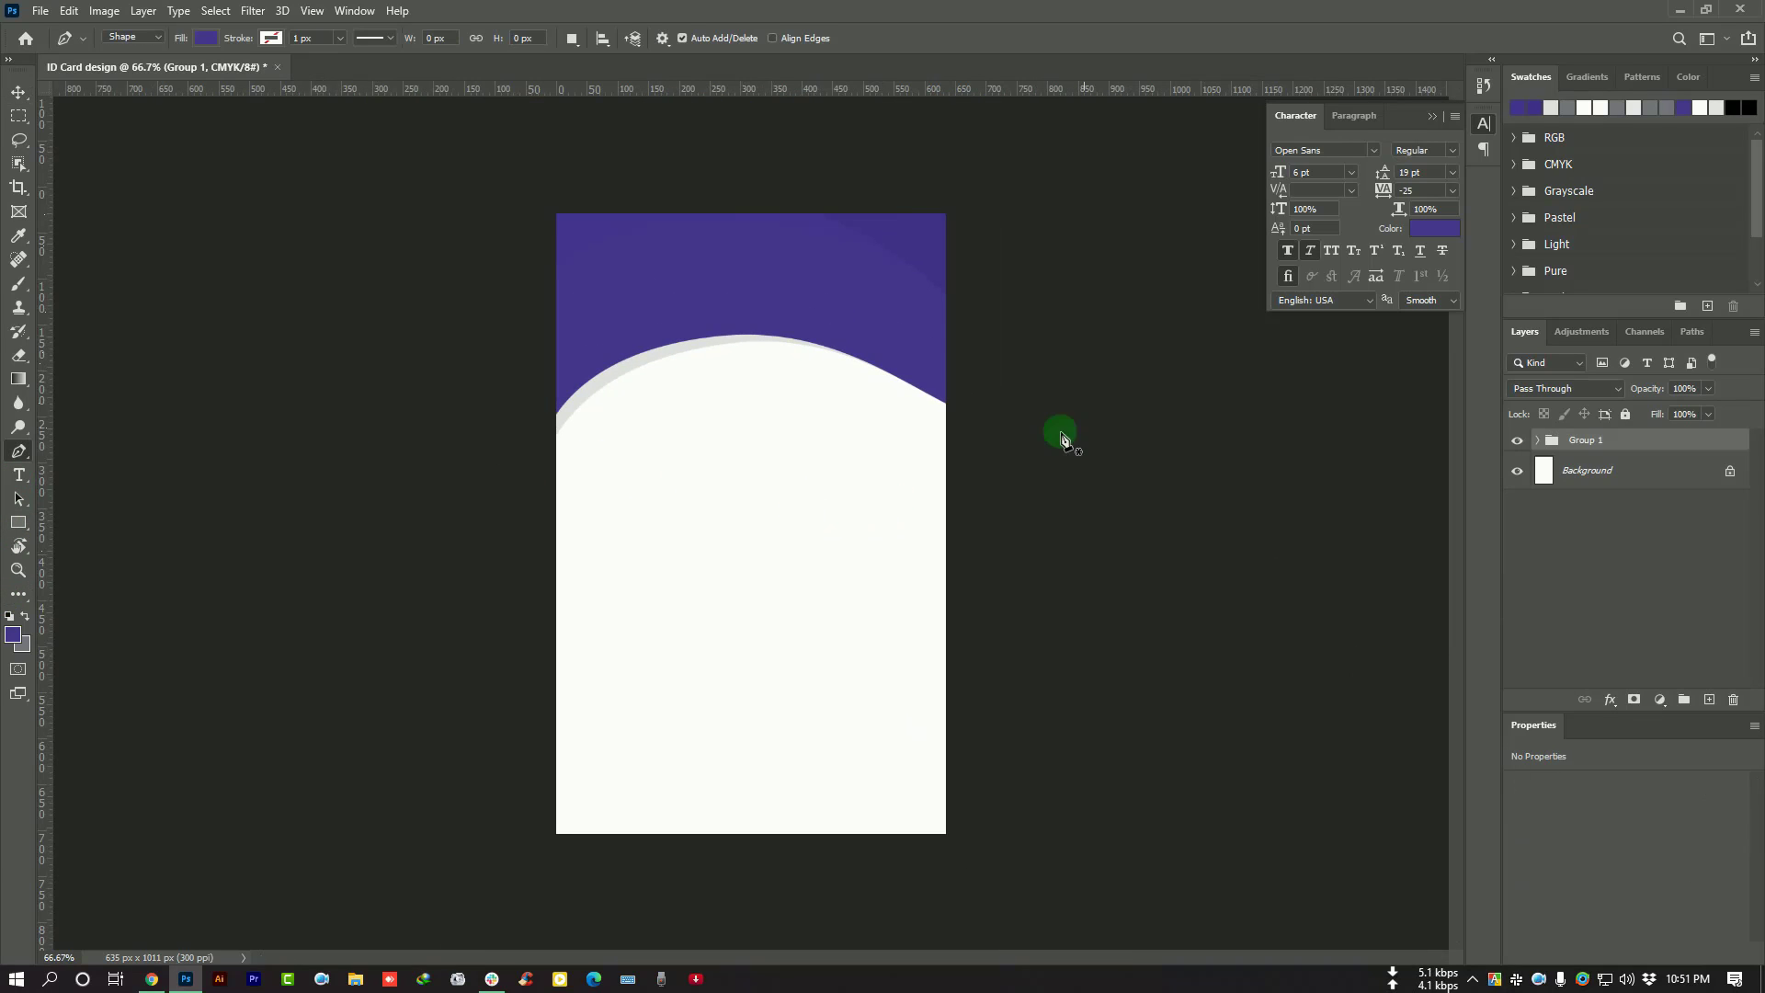
# - Draw a closed S-curved Pen shape about 397 by 717 px over the card's upper-right corner, extending past the edges
pyautogui.click(857, 190)
pyautogui.moveTo(845, 427); pyautogui.dragTo(1035, 549)
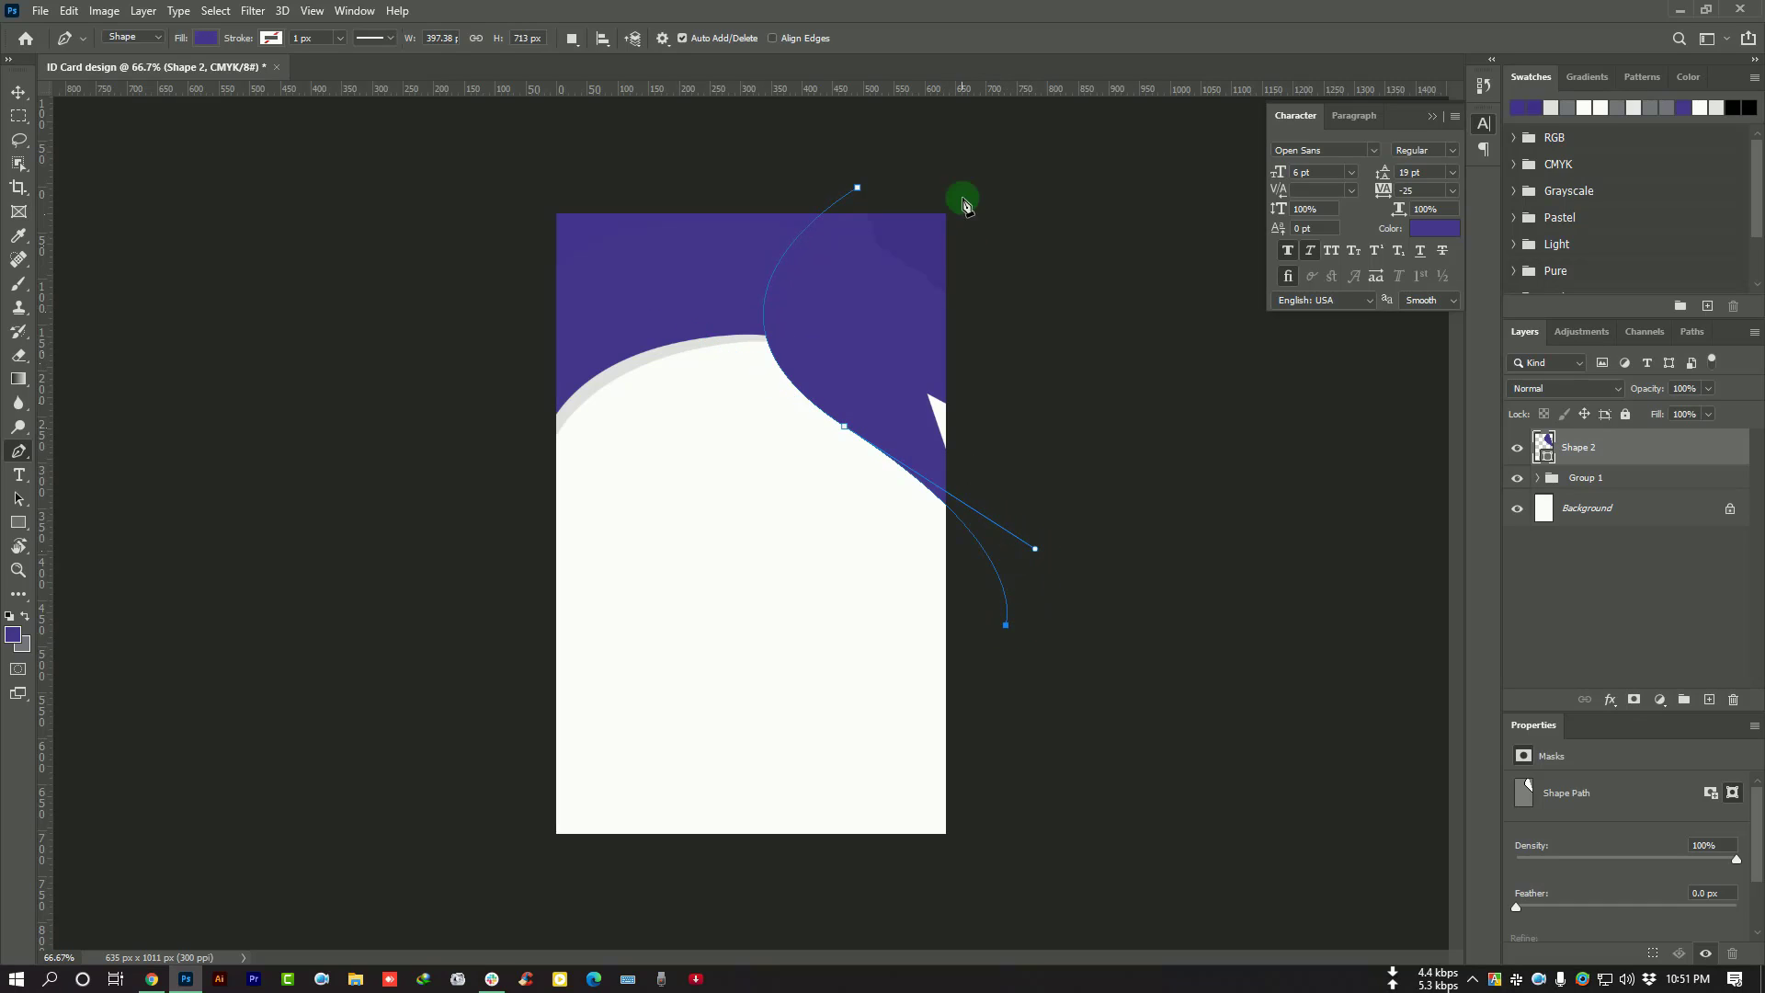
pyautogui.click(992, 185)
pyautogui.click(858, 188)
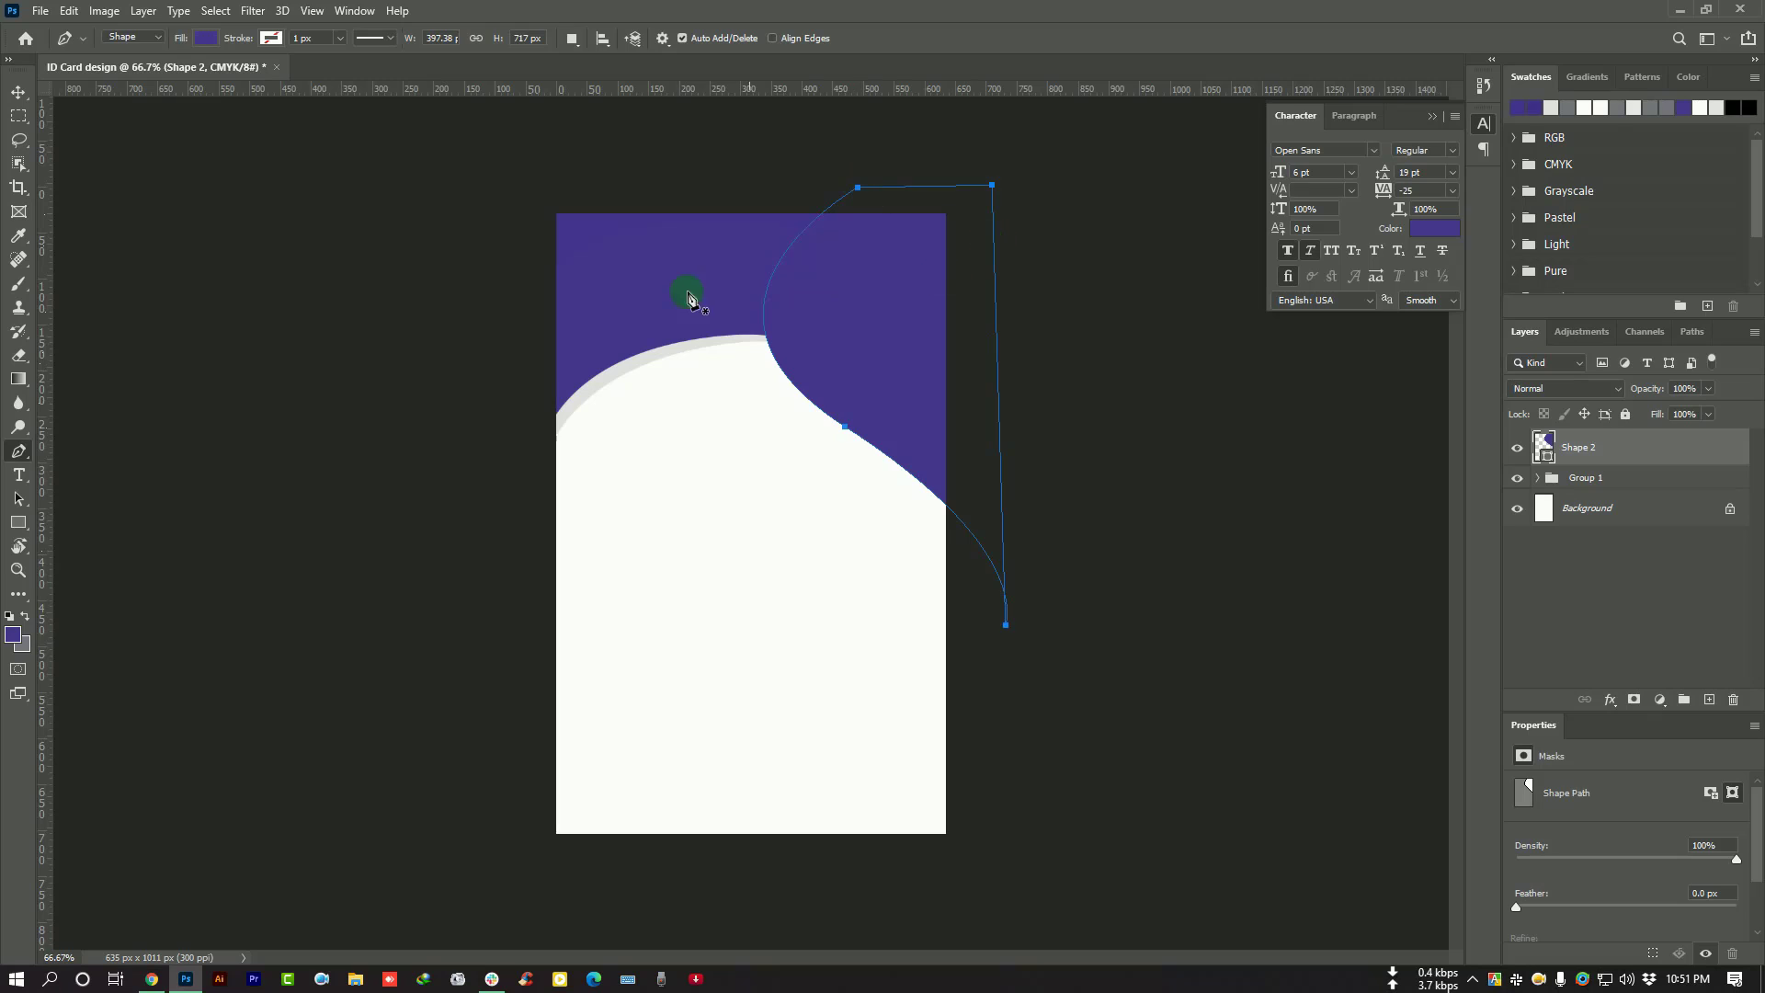
pyautogui.click(22, 97)
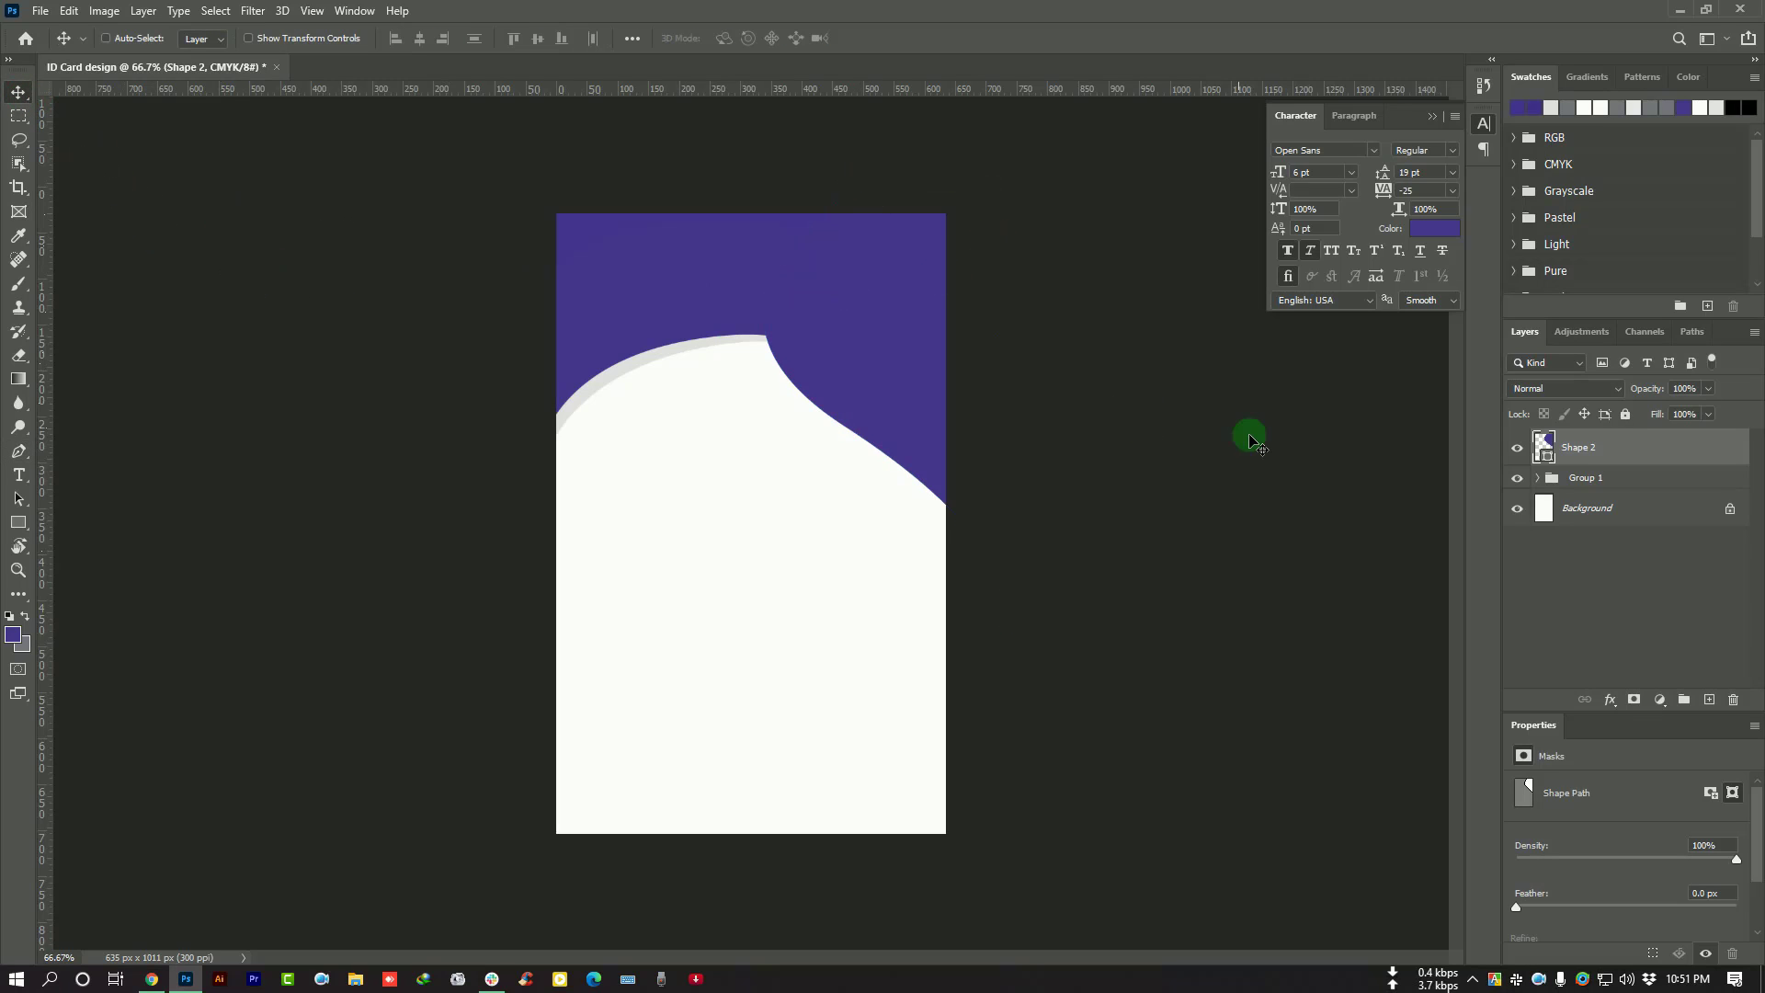
# - Fill the new S-curved corner shape with white, sampled from the card's background
pyautogui.doubleClick(1545, 454)
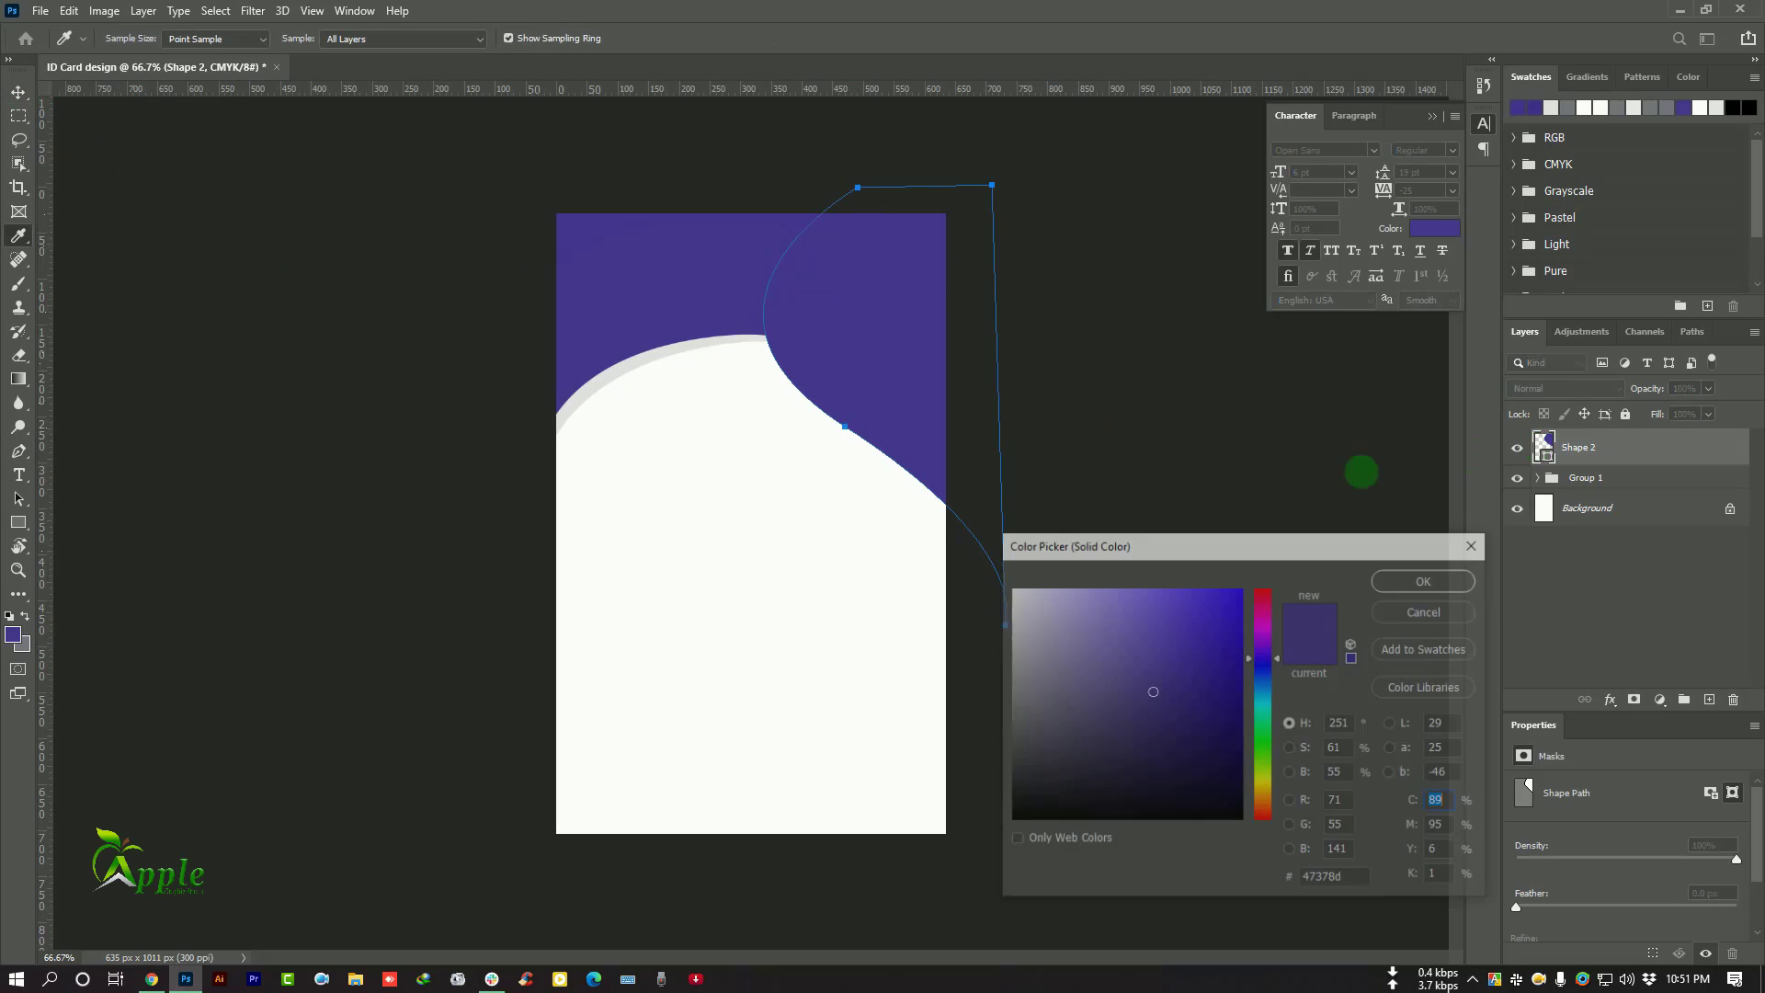
pyautogui.click(839, 536)
pyautogui.click(1416, 577)
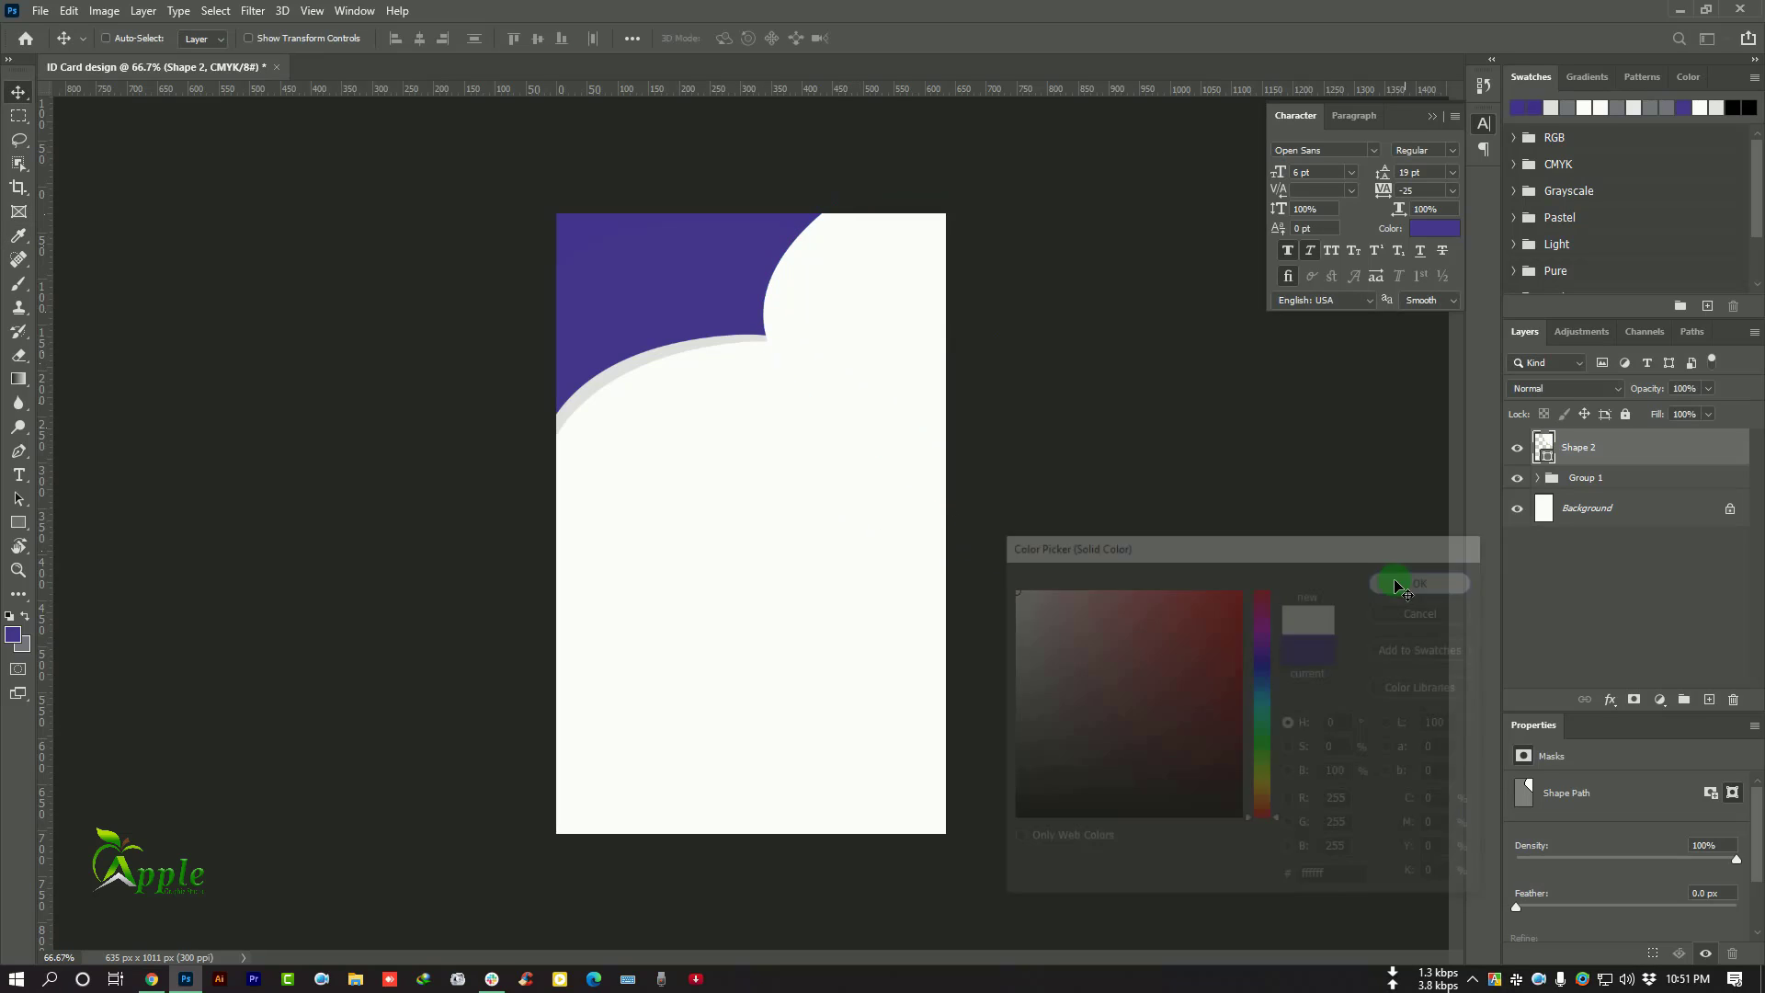
pyautogui.click(622, 349)
# - Duplicate the white corner shape and fill the lower copy with light grey
pyautogui.moveTo(1645, 468); pyautogui.dragTo(1708, 699)
pyautogui.click(1569, 487)
pyautogui.doubleClick(1545, 484)
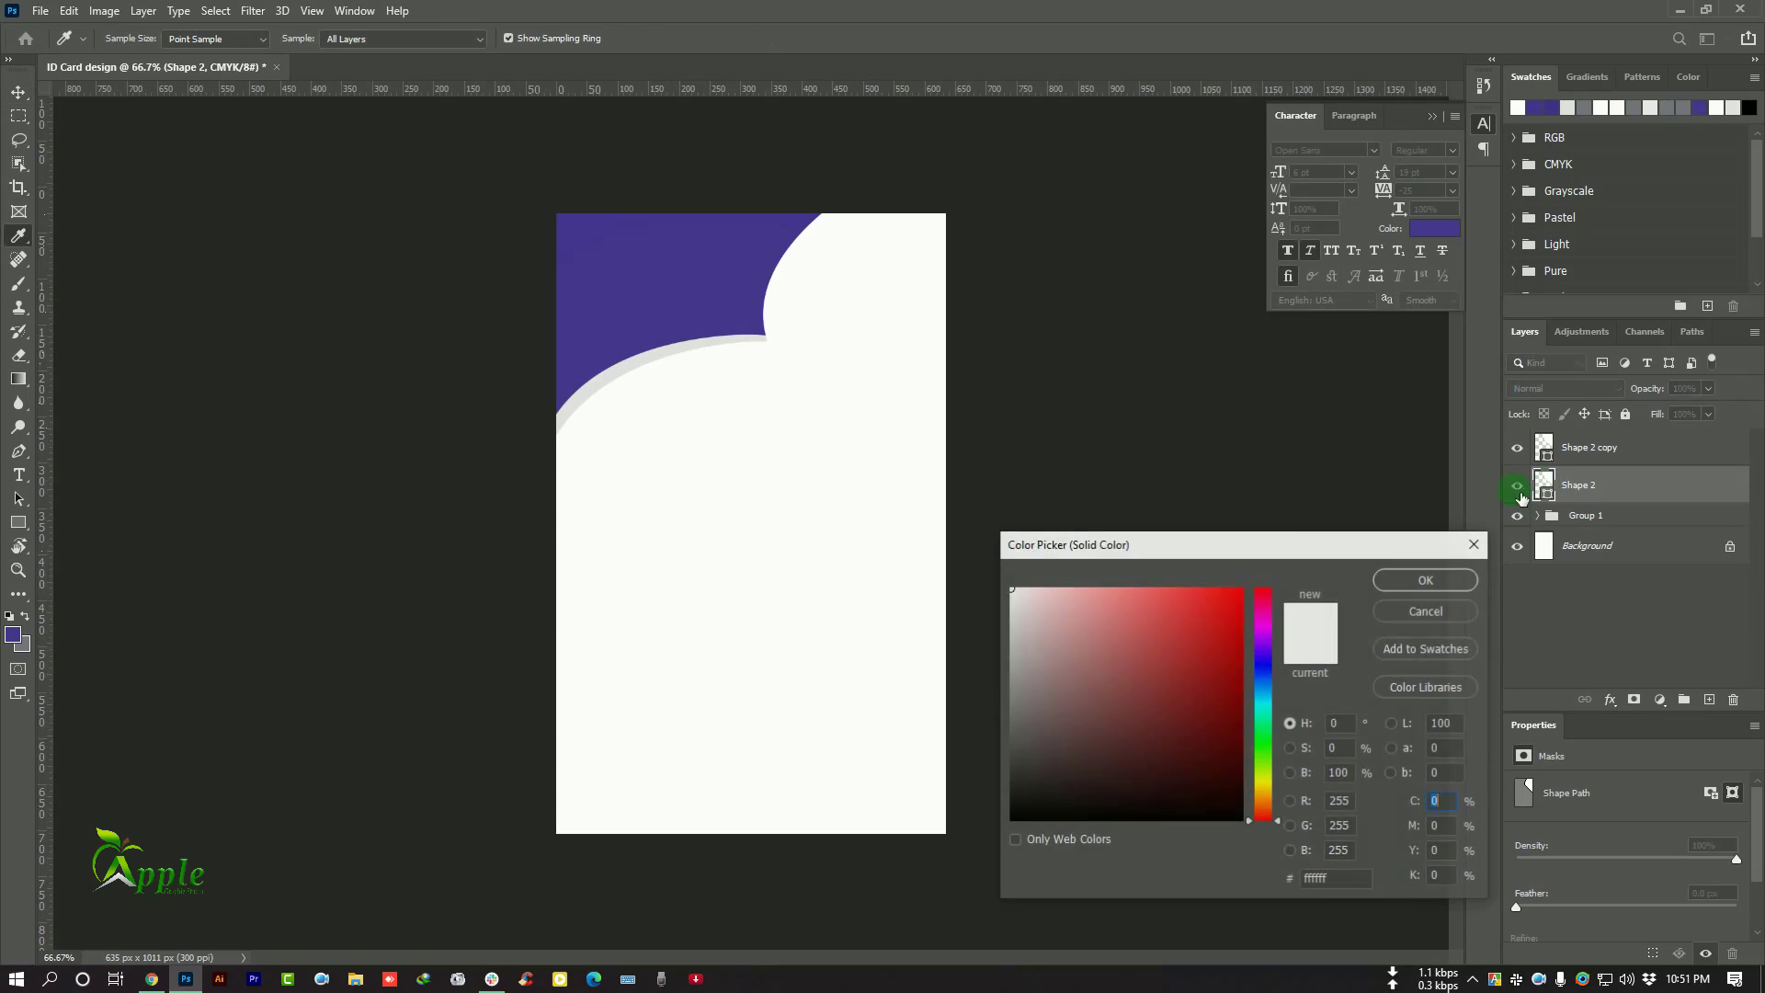
pyautogui.click(1012, 606)
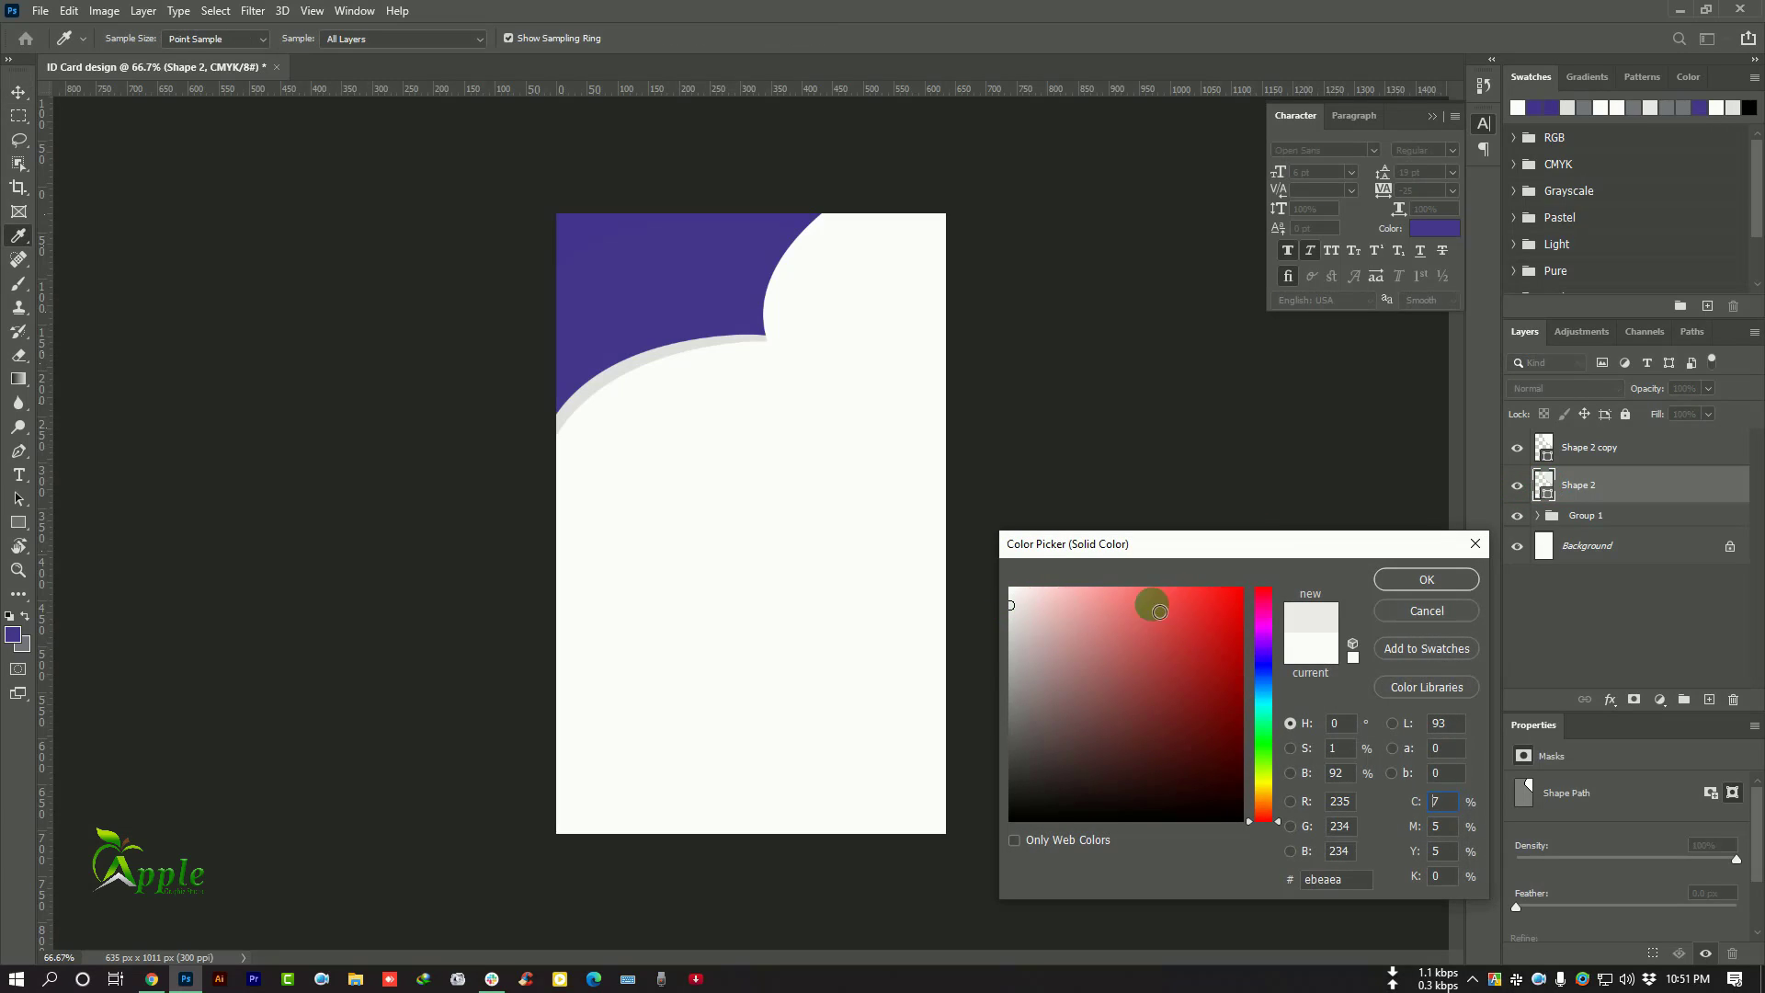
pyautogui.click(1446, 579)
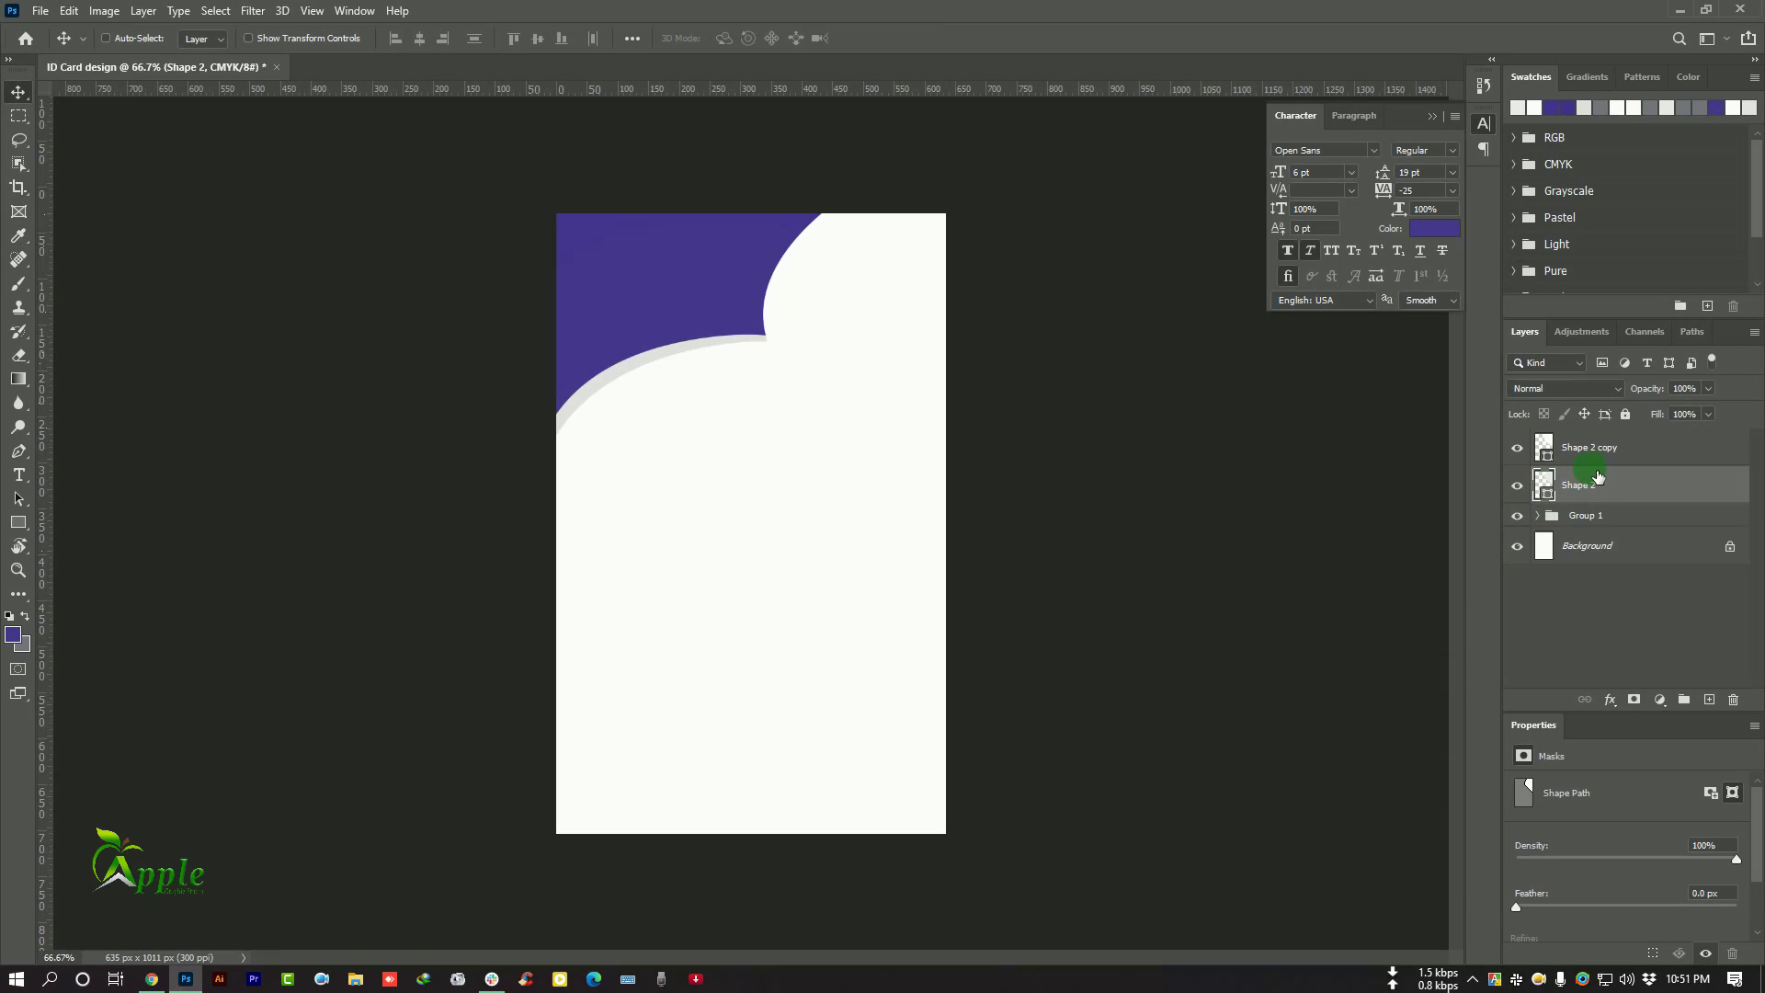
pyautogui.doubleClick(1545, 485)
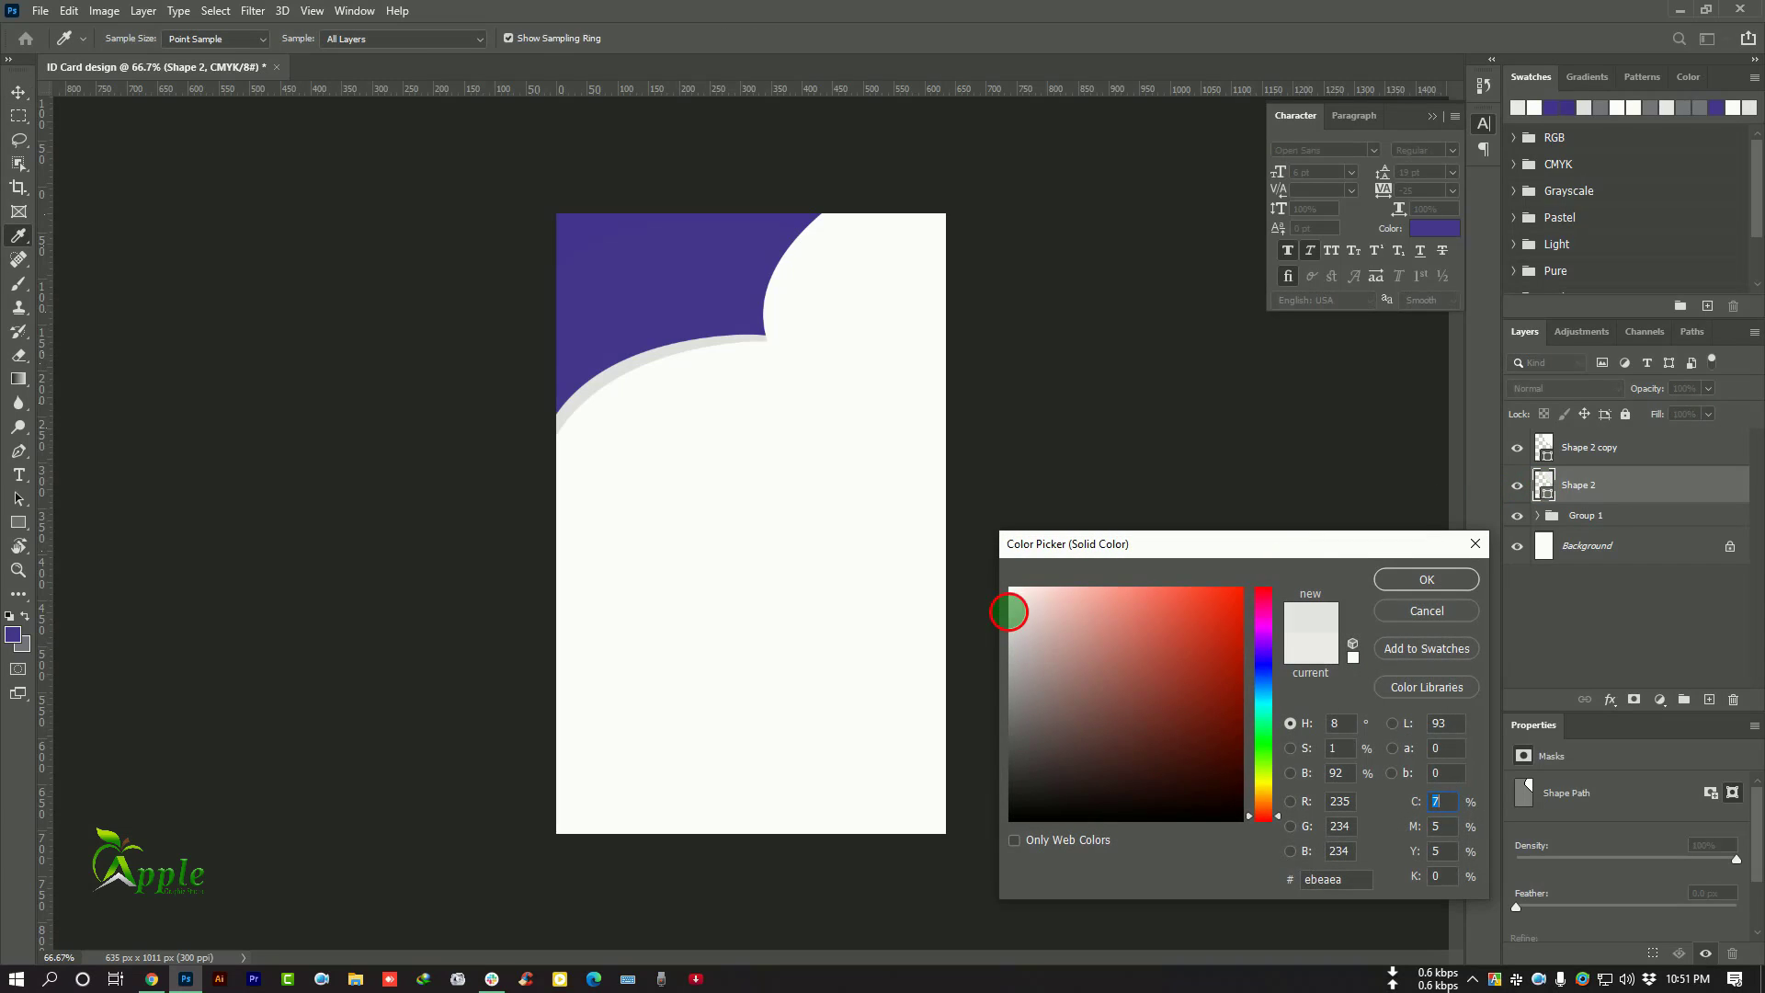
pyautogui.click(1393, 579)
# - Offset the grey copy to the lower left and skew its right corners so its band tapers toward the card's right edge
pyautogui.moveTo(950, 430); pyautogui.dragTo(950, 435)
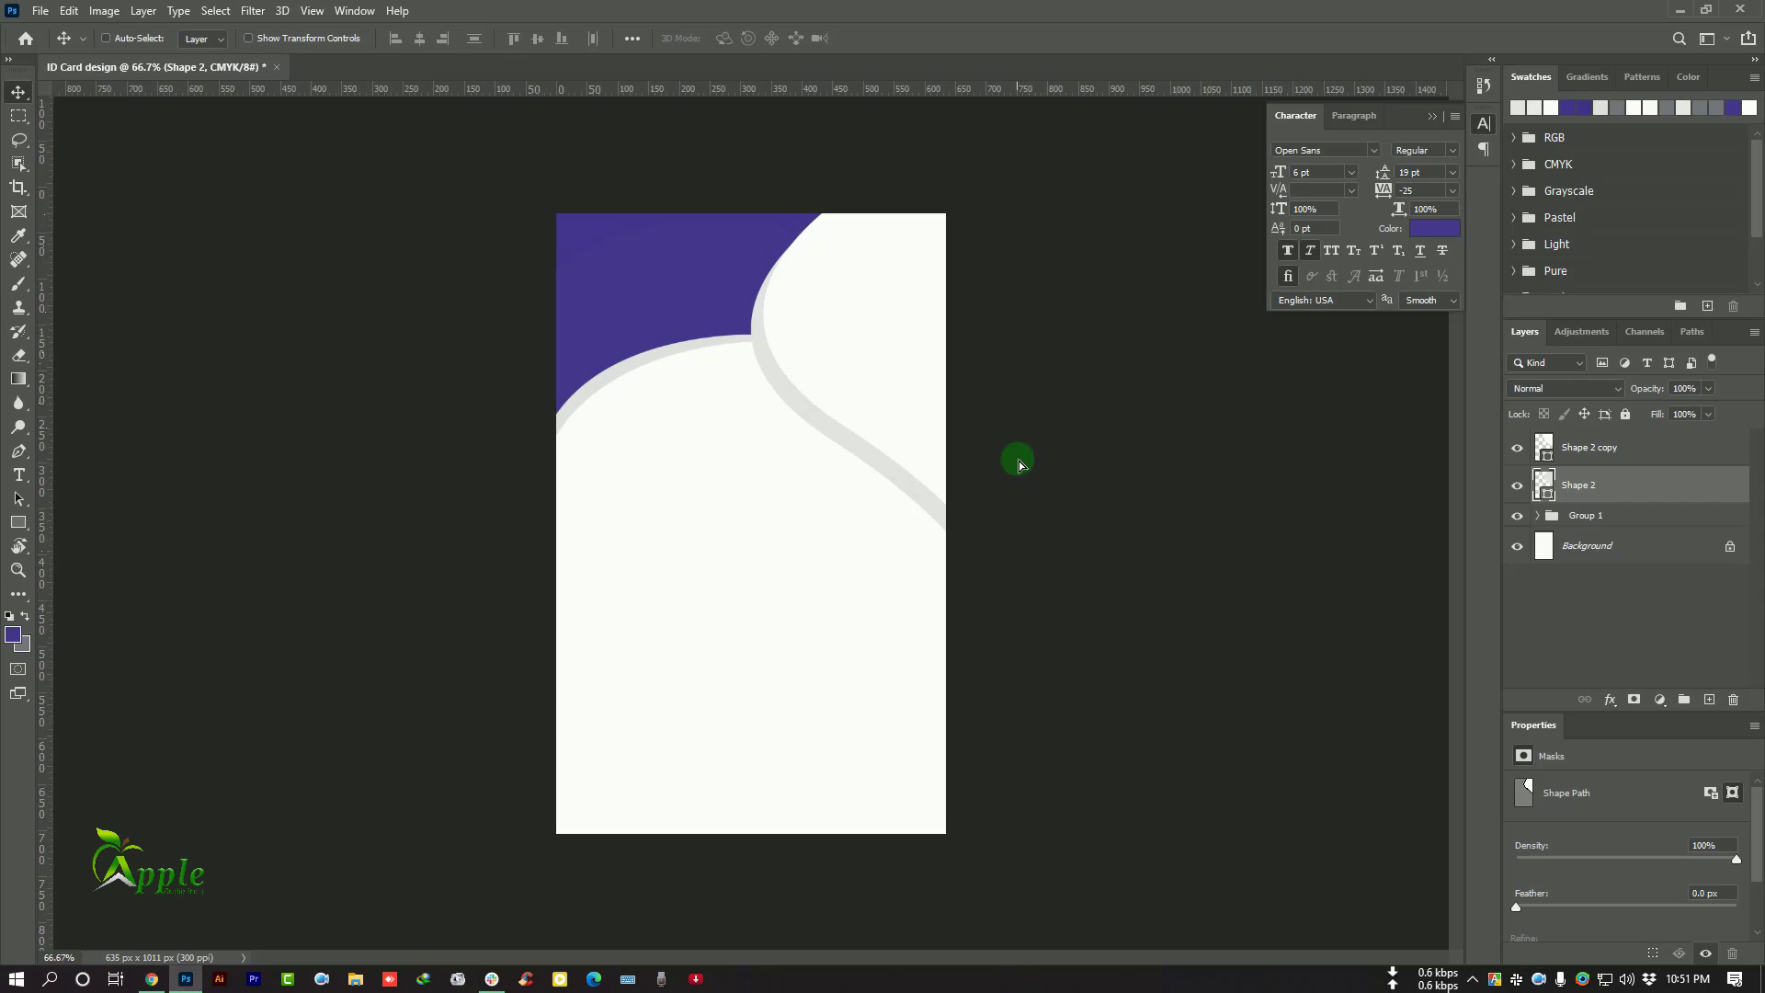
pyautogui.click(68, 10)
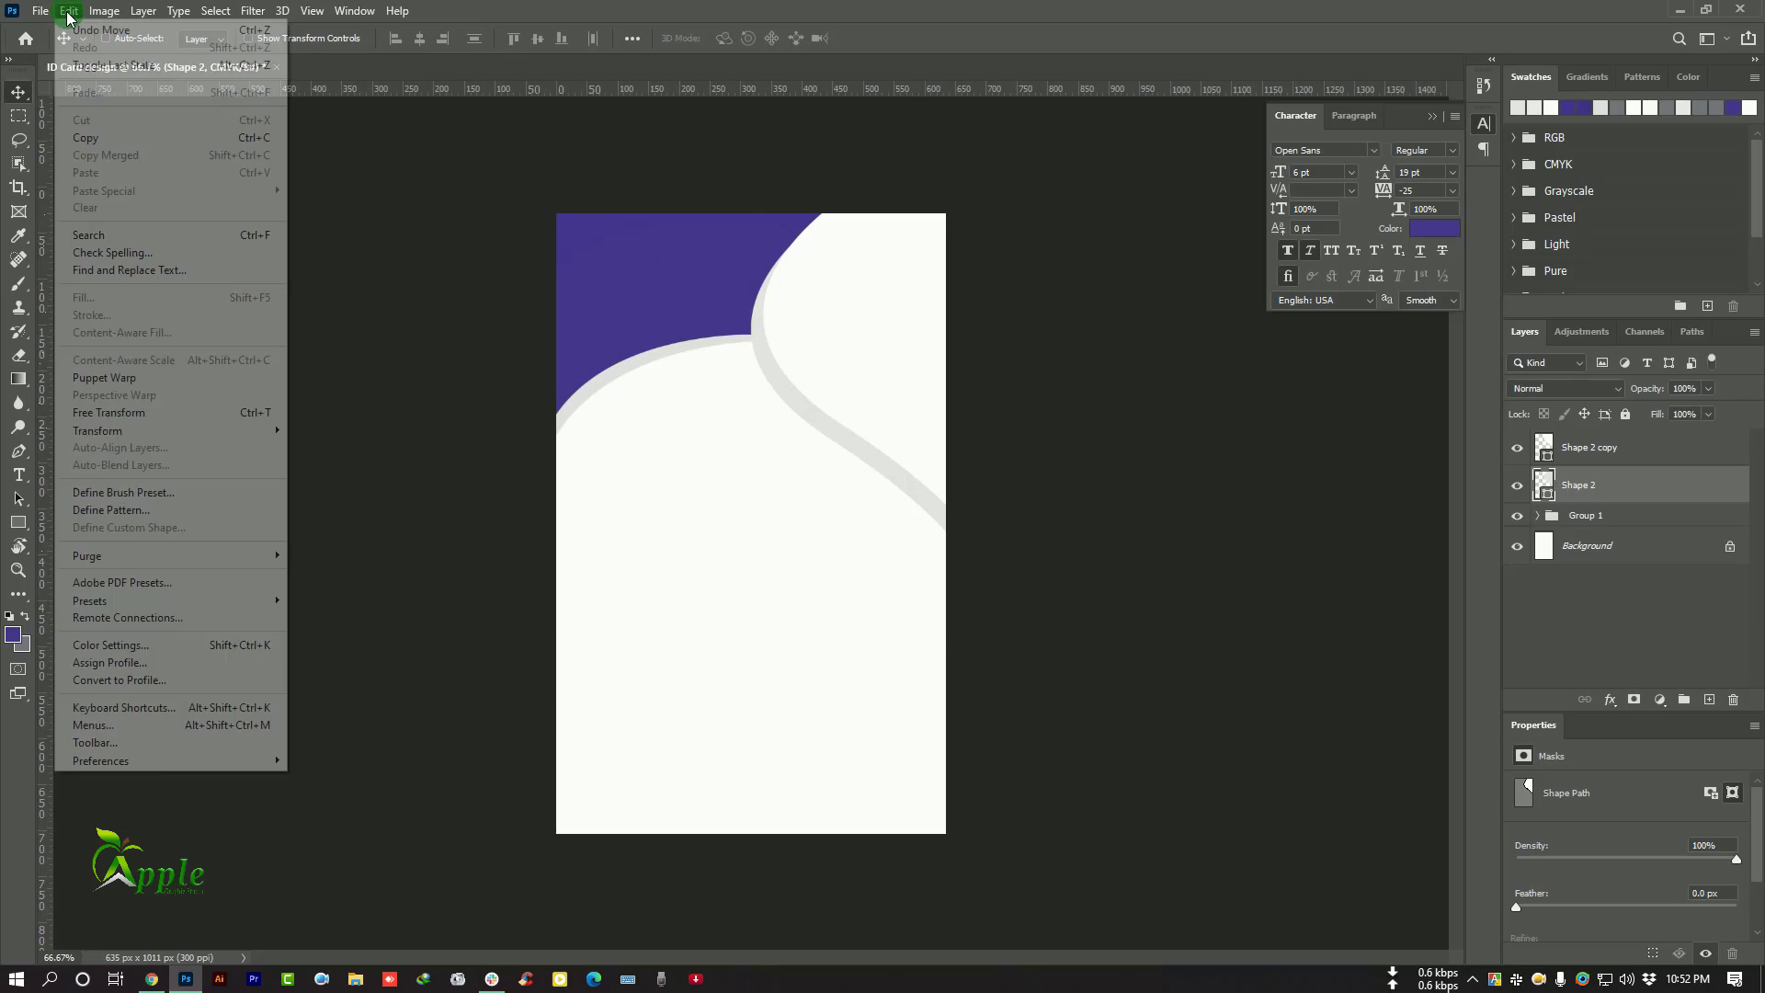
pyautogui.click(135, 412)
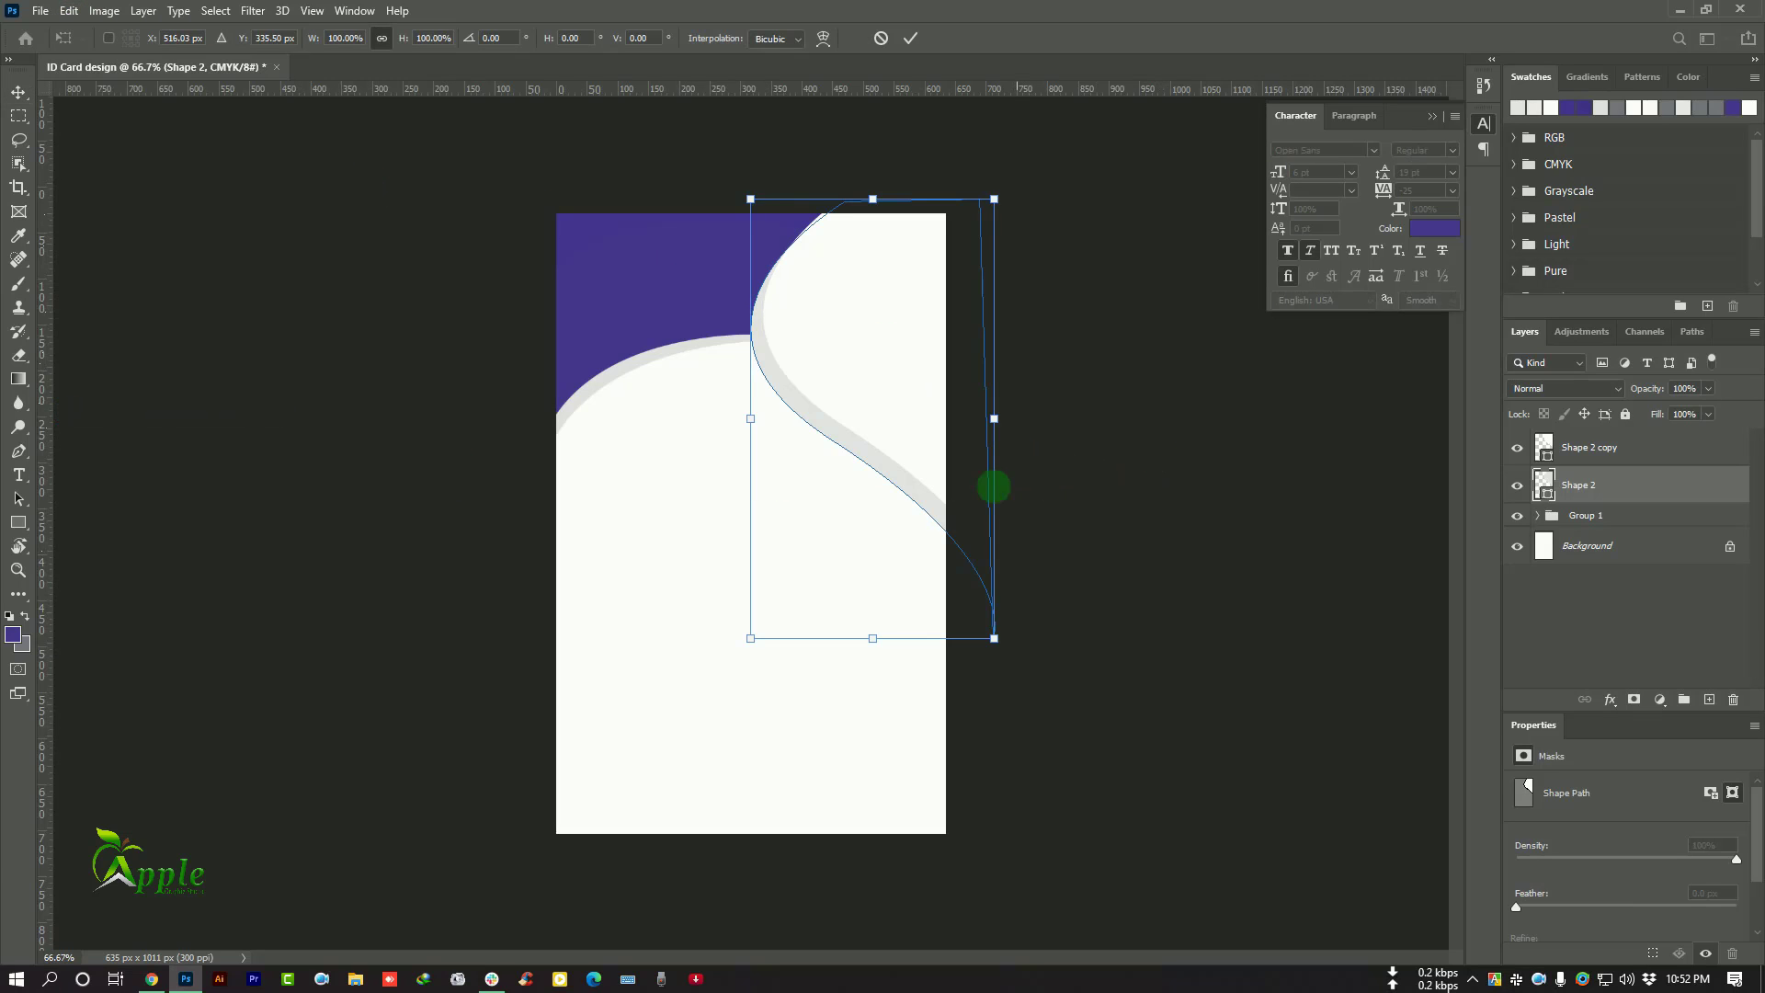
pyautogui.rightClick(894, 284)
pyautogui.click(930, 367)
pyautogui.moveTo(1001, 202); pyautogui.dragTo(1001, 178)
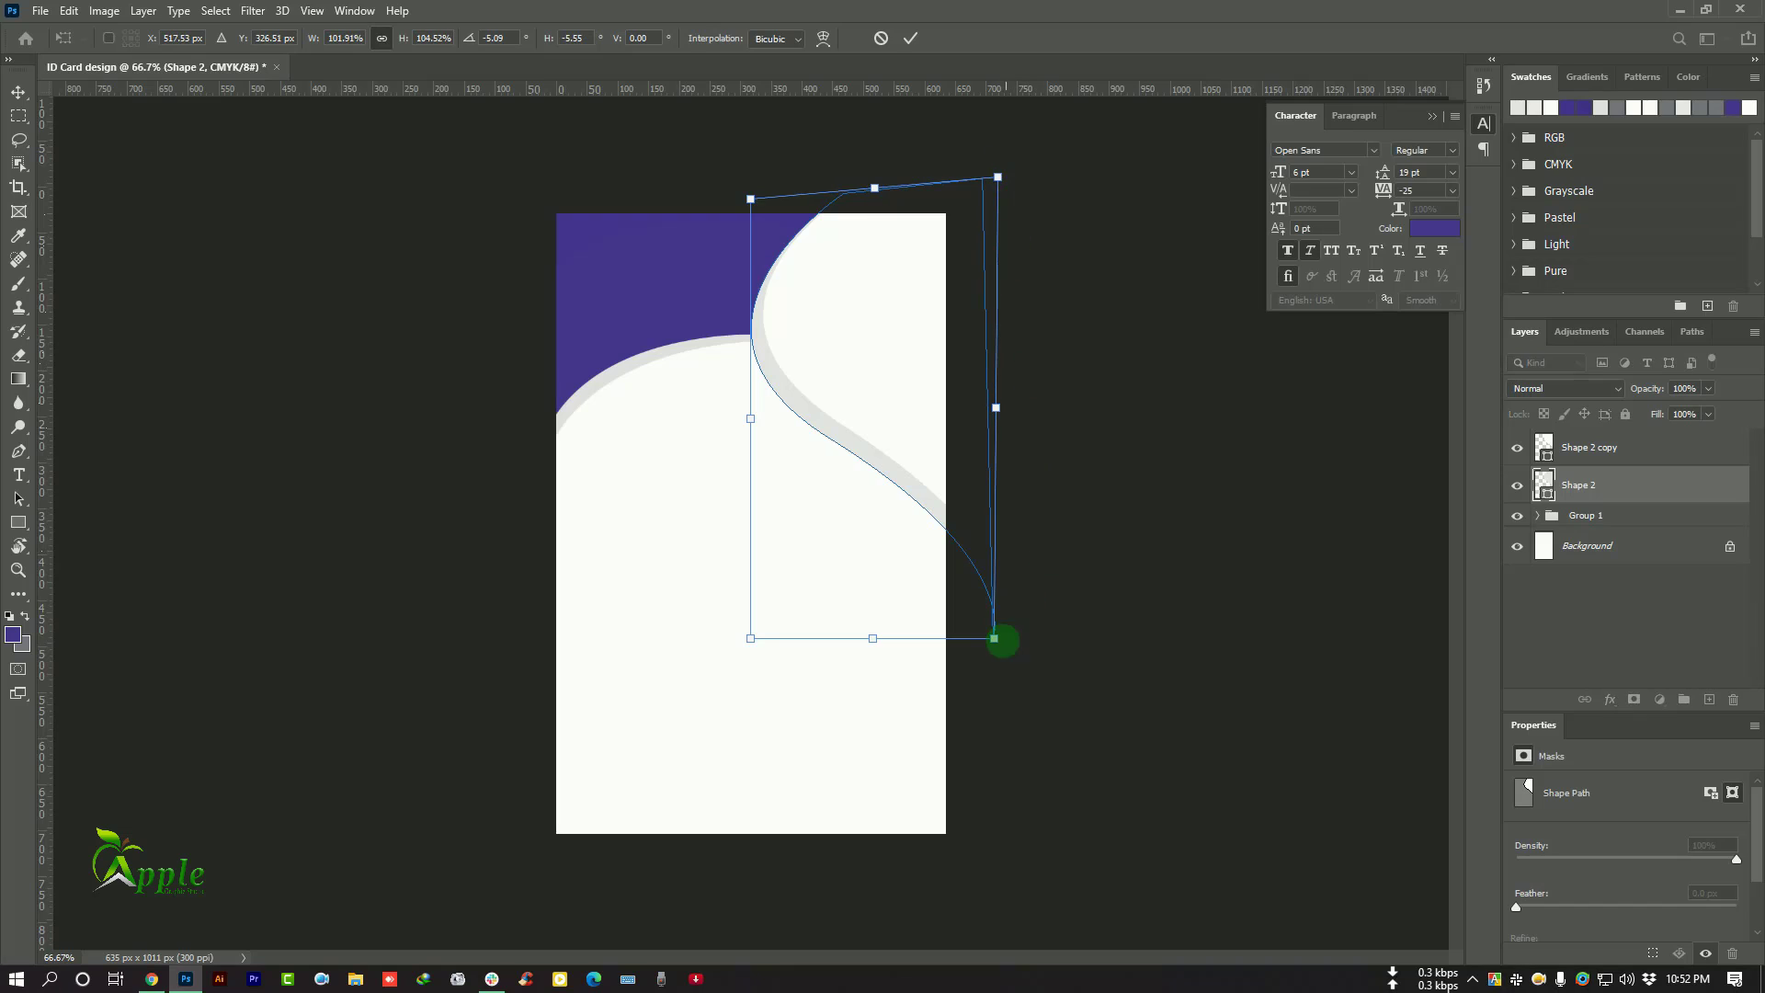
pyautogui.moveTo(999, 648); pyautogui.dragTo(1029, 658)
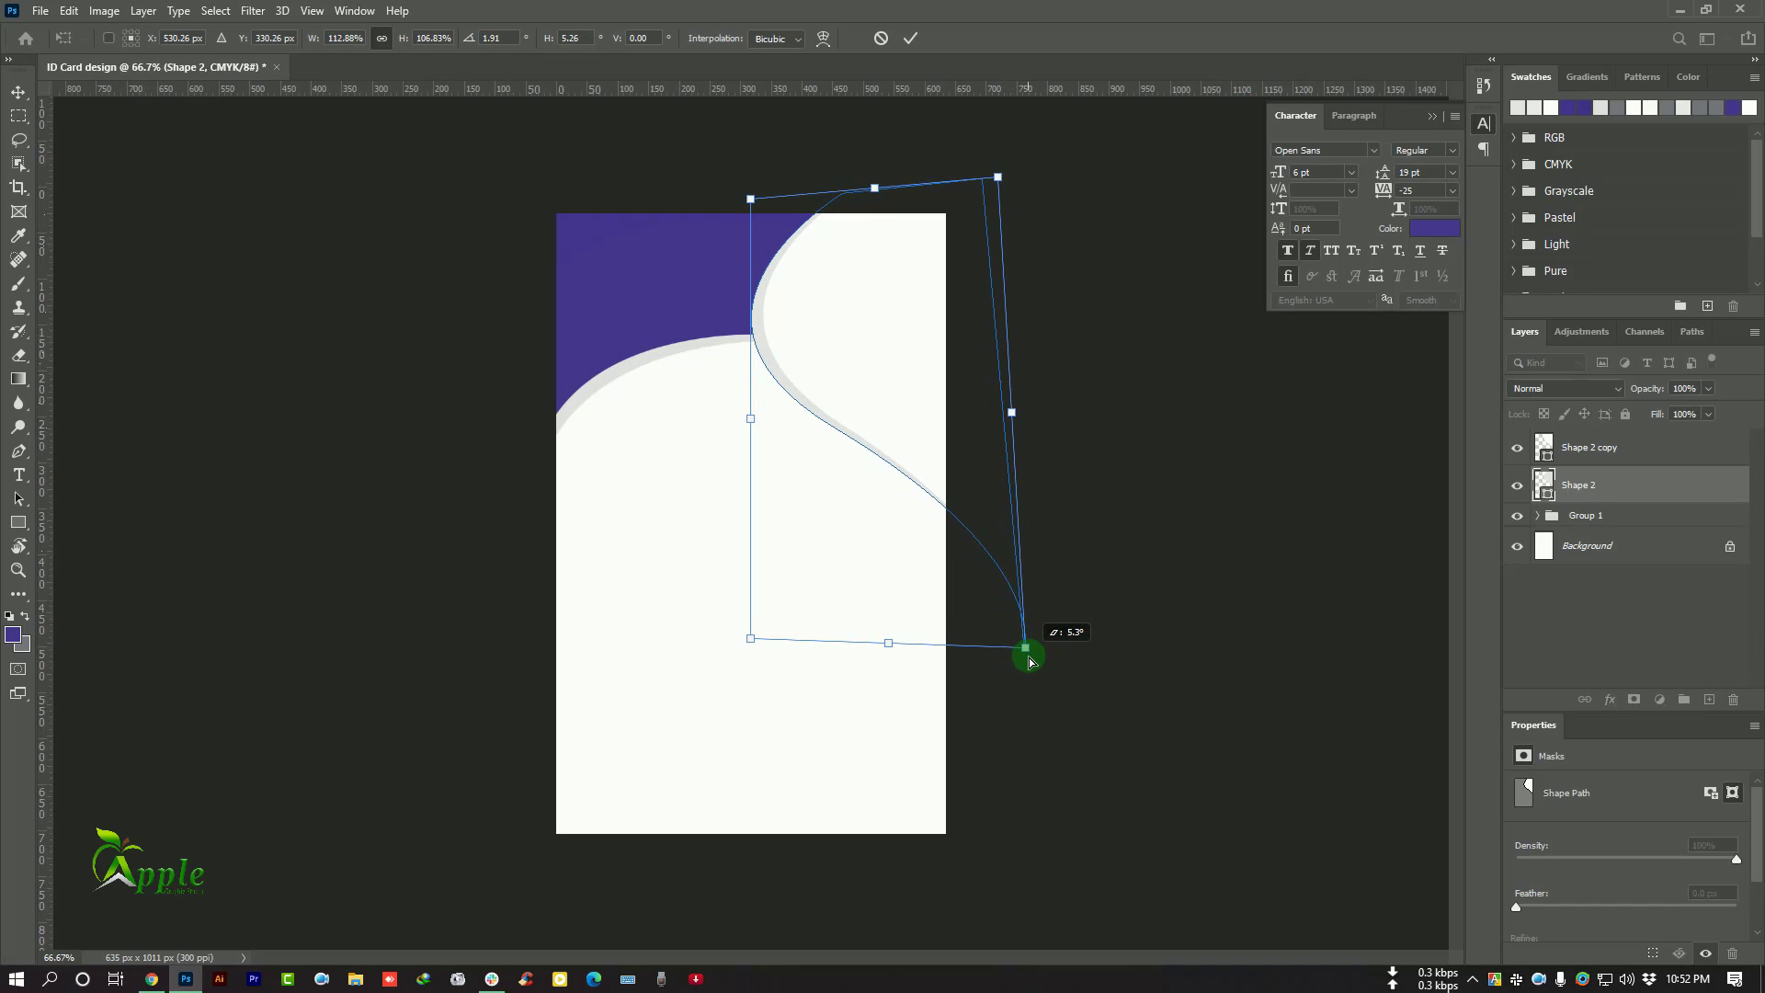
pyautogui.moveTo(1001, 181); pyautogui.dragTo(1006, 197)
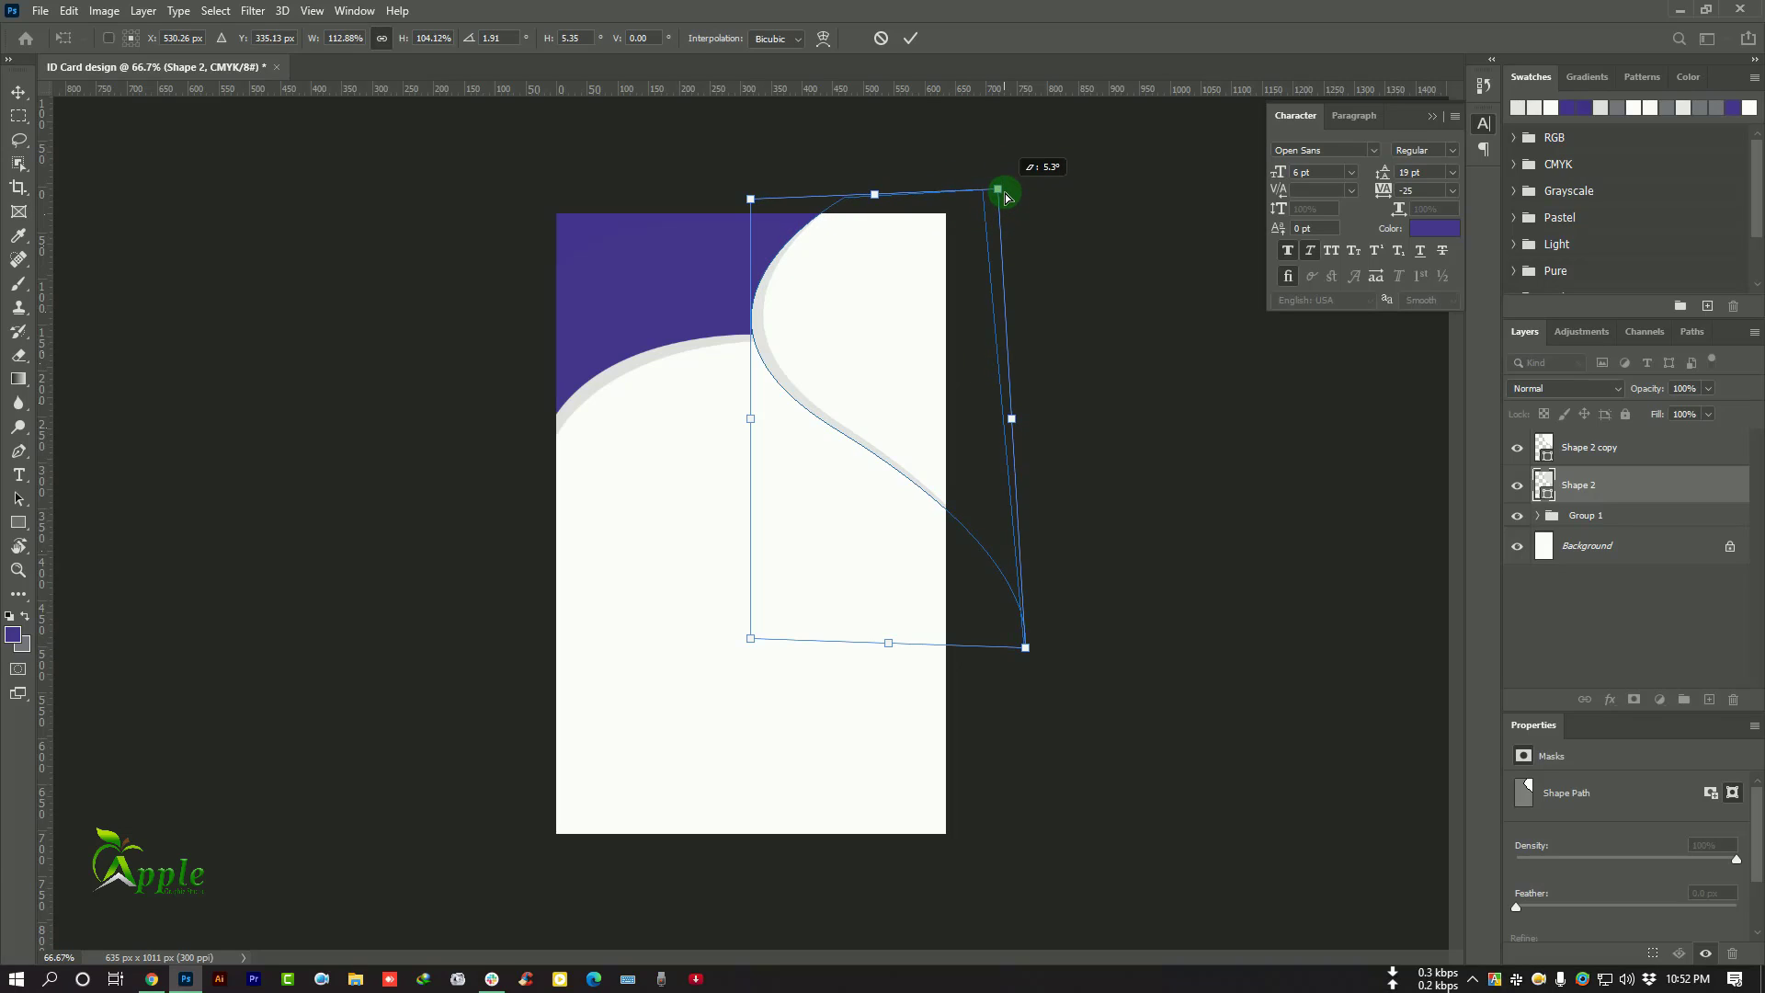
pyautogui.click(911, 40)
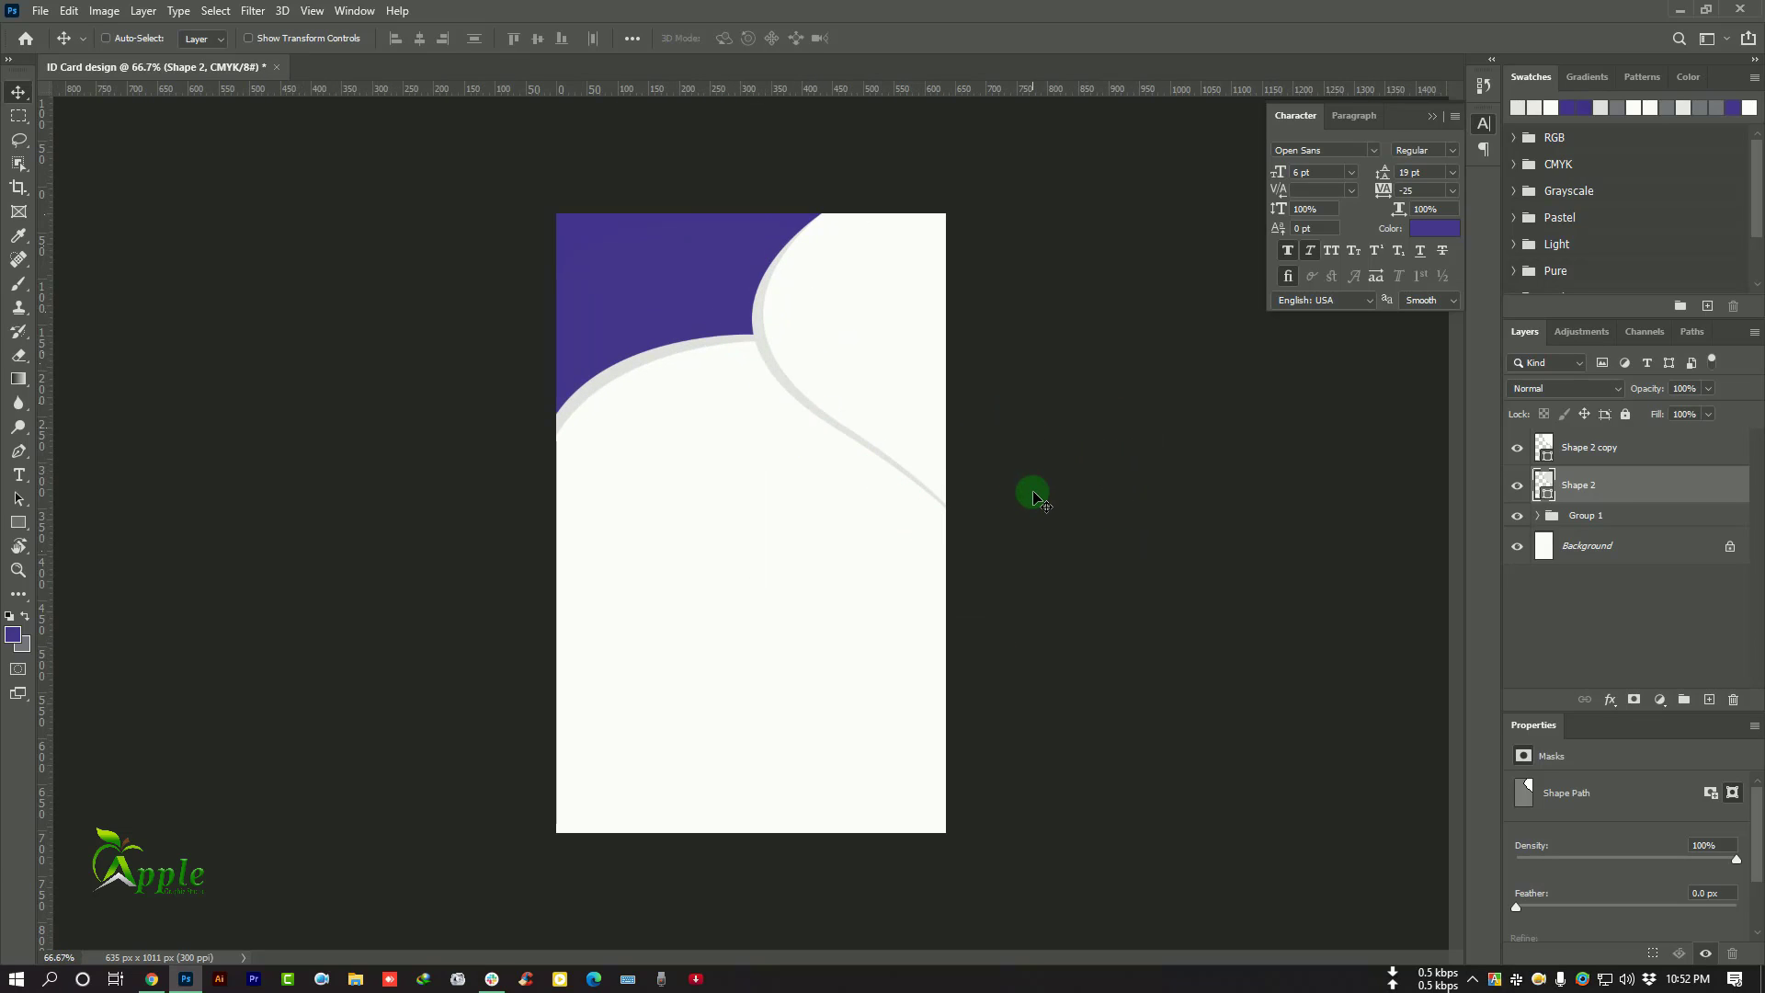
# - Duplicate the white corner shape on top and fill the new copy with pale grey #f7f7f7
pyautogui.moveTo(1650, 451); pyautogui.dragTo(1708, 700)
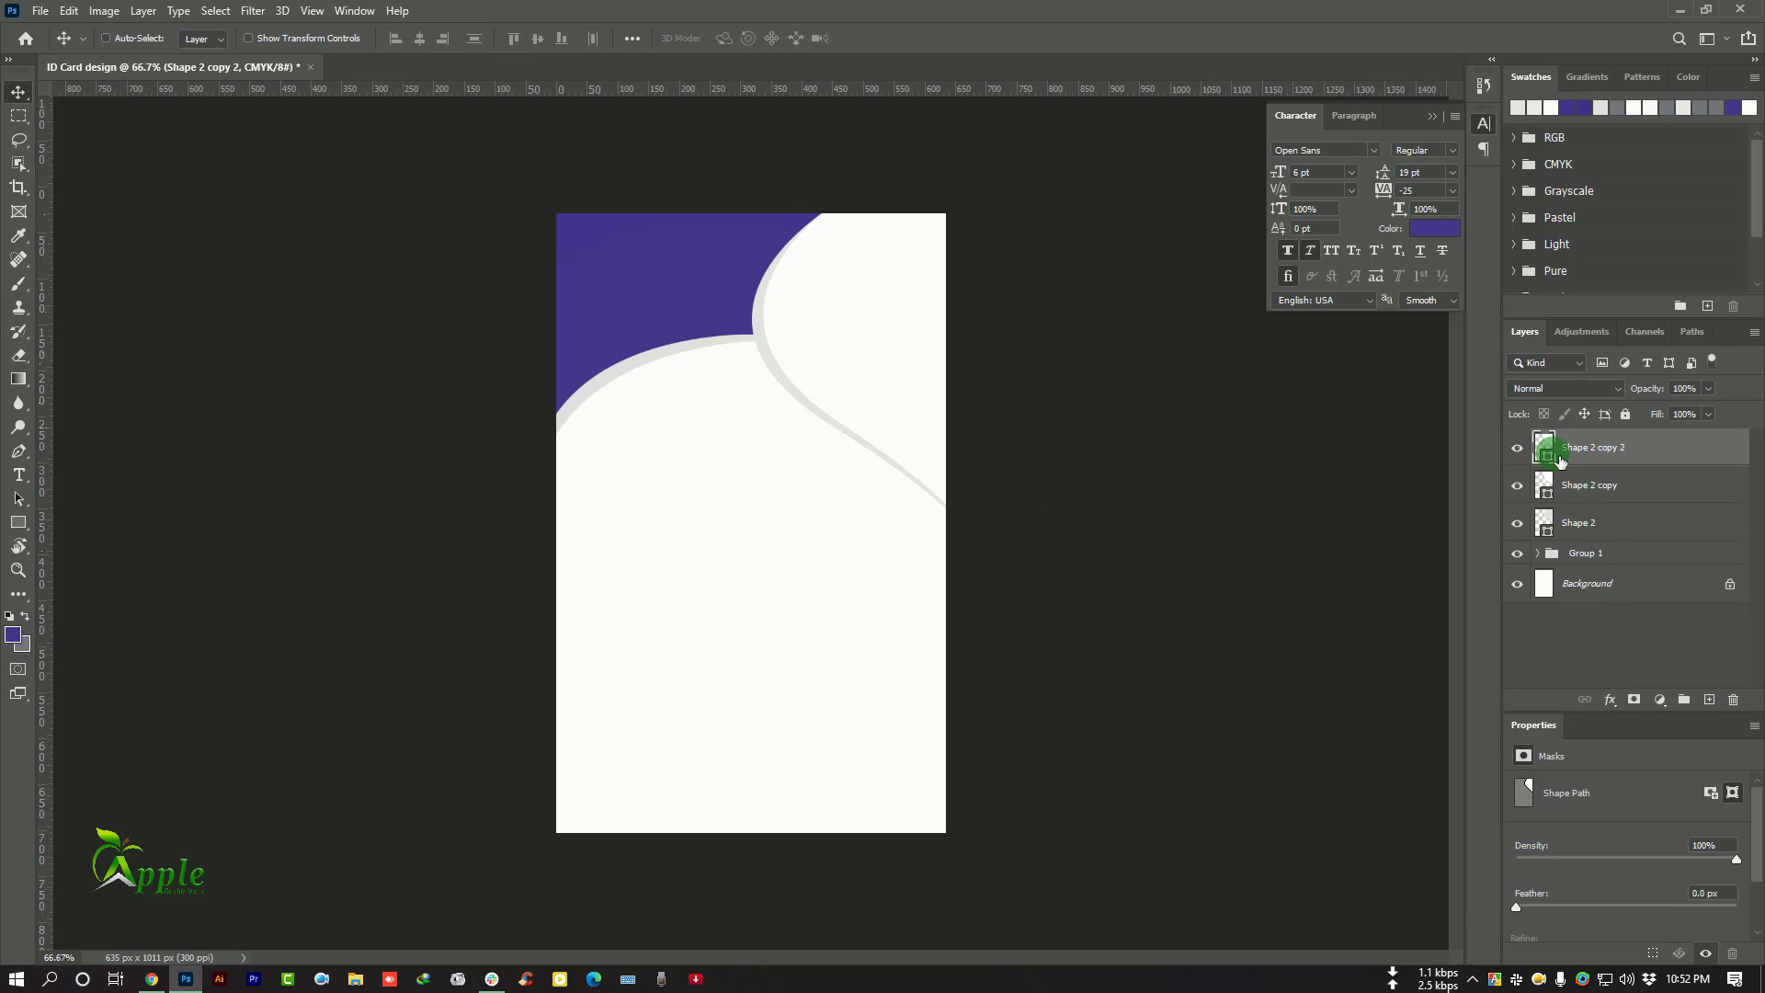
pyautogui.doubleClick(1558, 457)
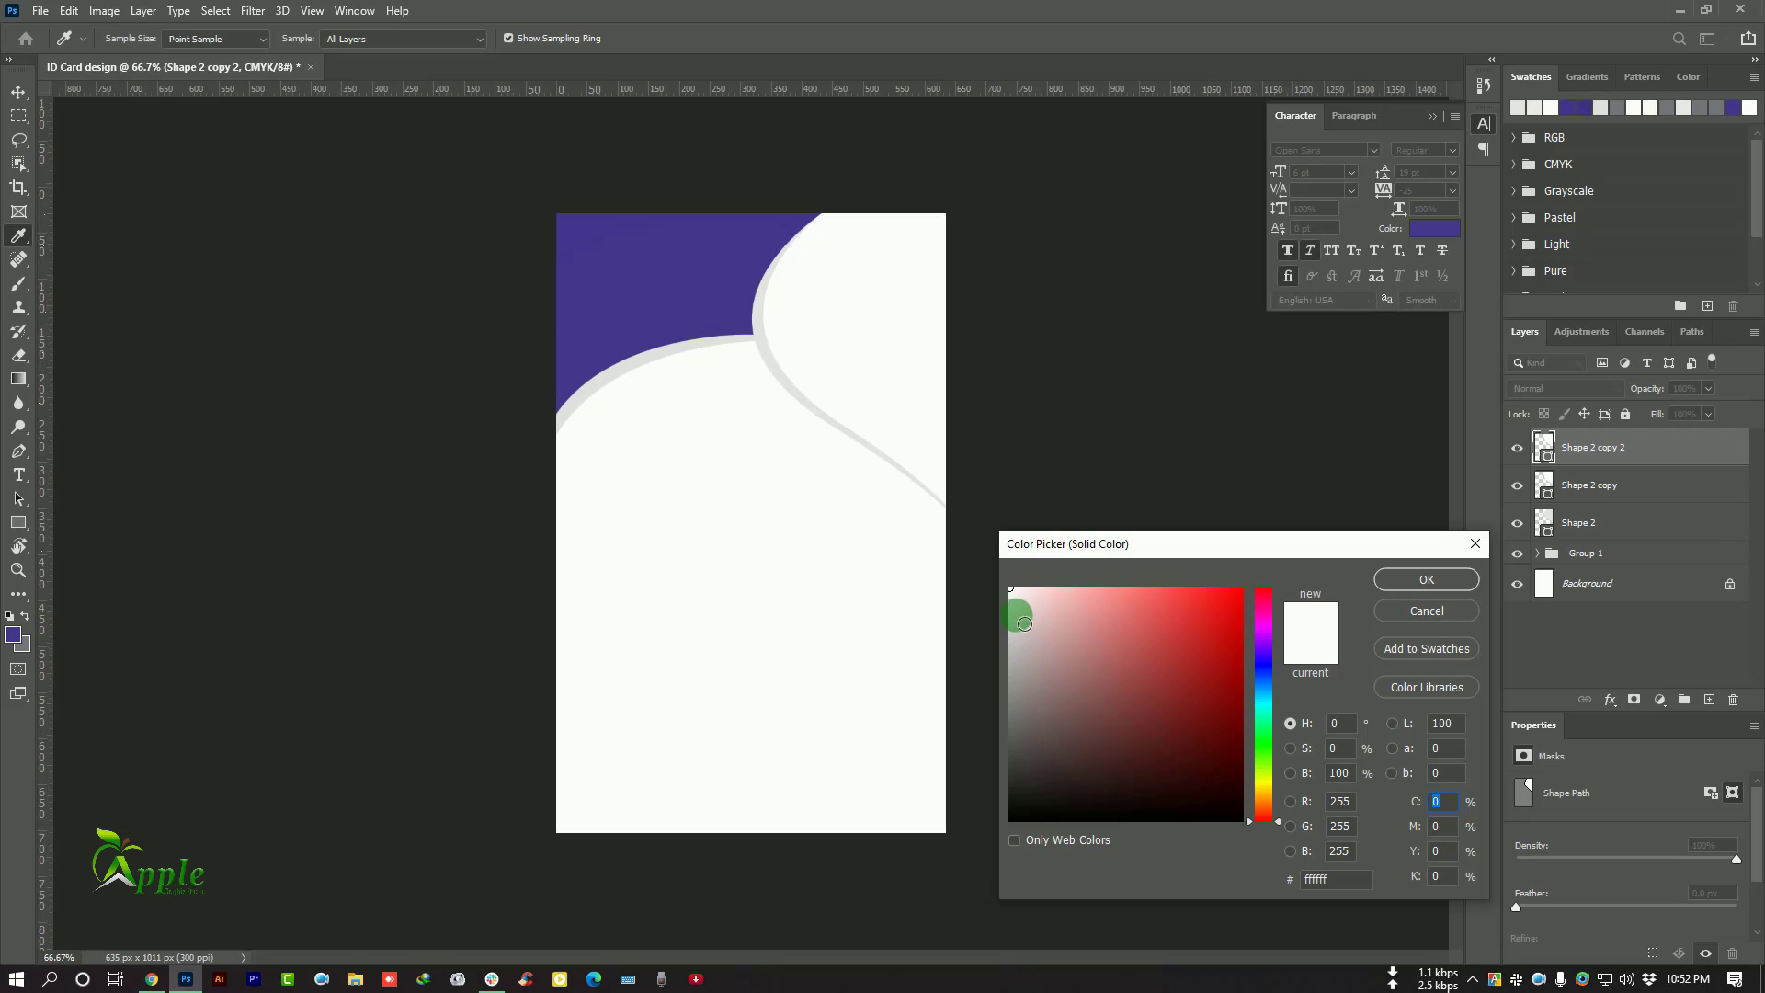
pyautogui.click(1010, 598)
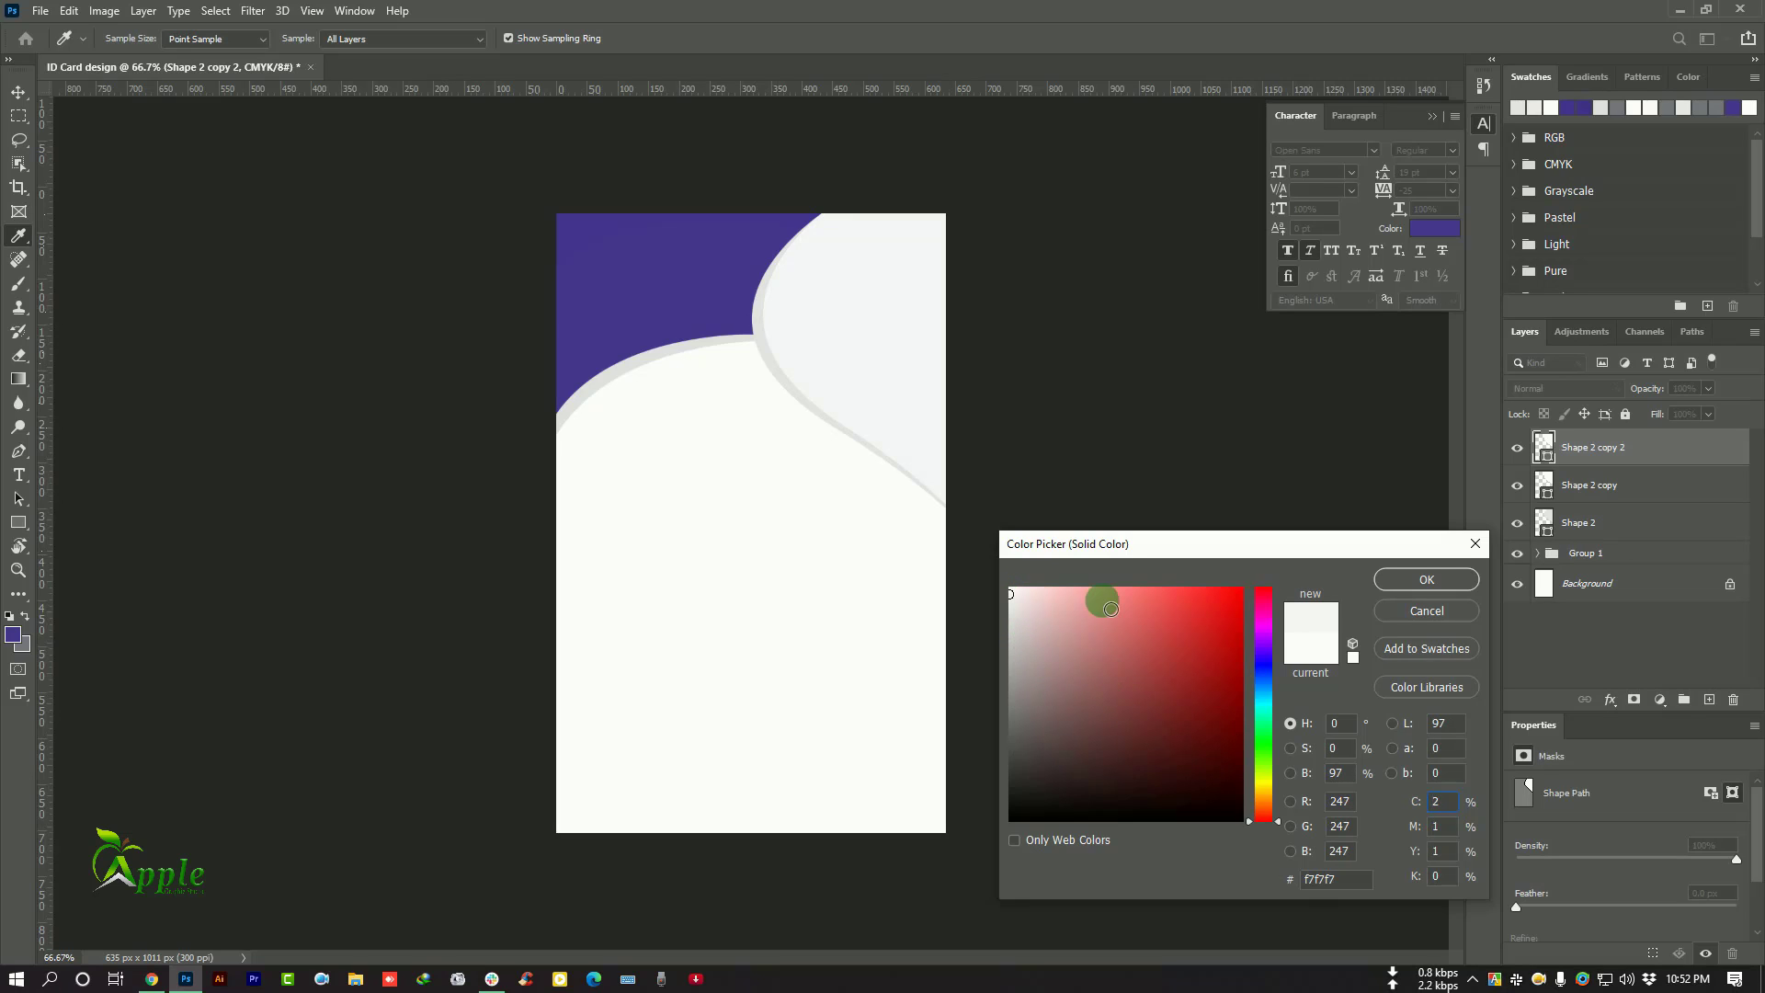
pyautogui.click(1418, 580)
# - Move the pale grey copy to the lower right so only its curved bulge shows along the card's right edge
pyautogui.moveTo(846, 366); pyautogui.dragTo(1106, 443)
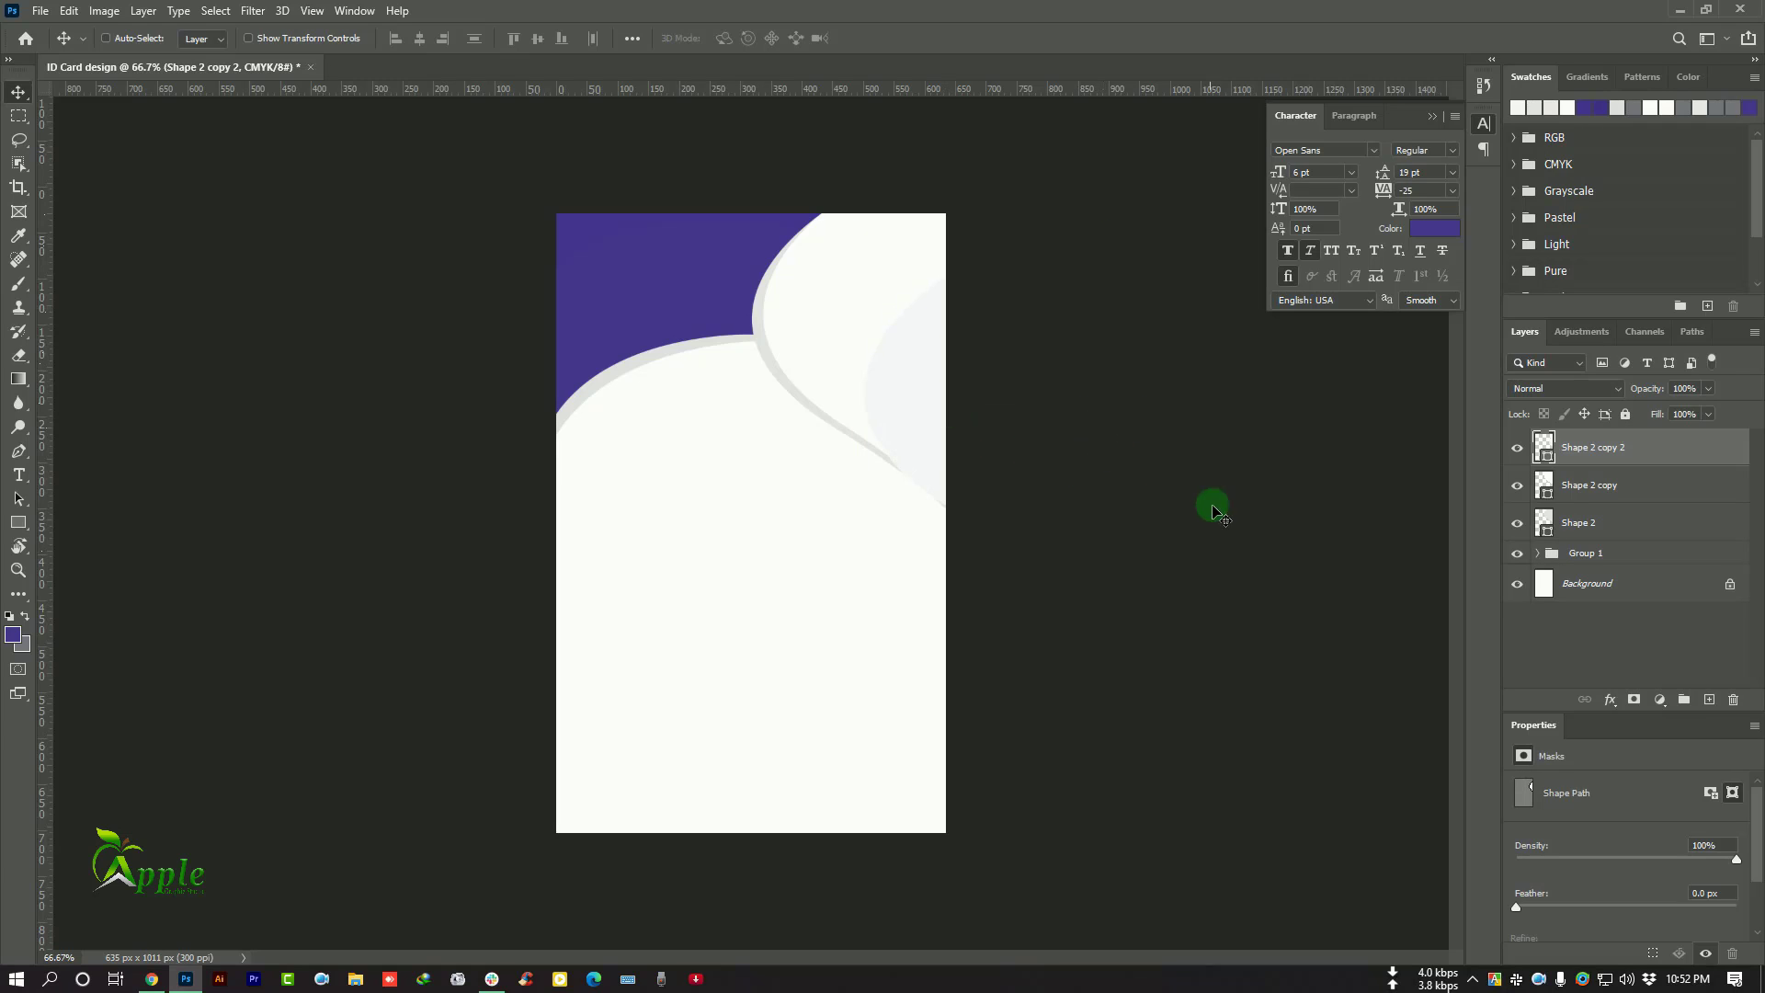
pyautogui.moveTo(1193, 535); pyautogui.dragTo(1173, 504)
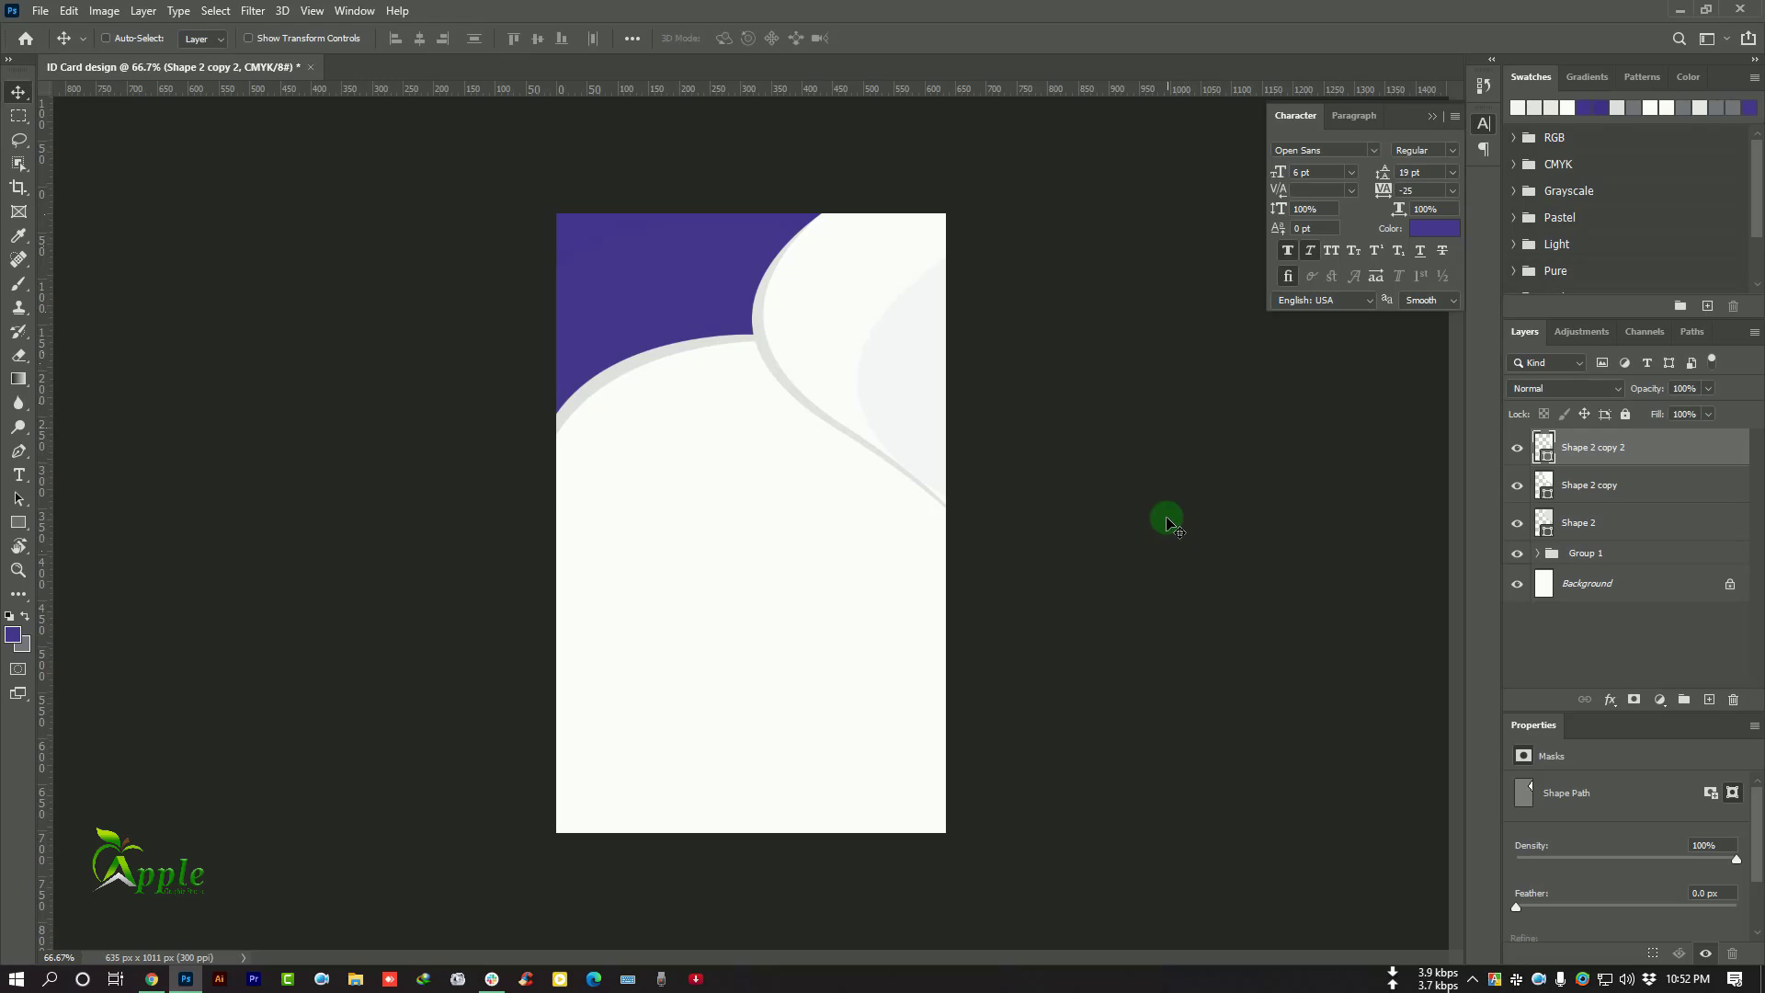
pyautogui.moveTo(1166, 515); pyautogui.dragTo(1172, 413)
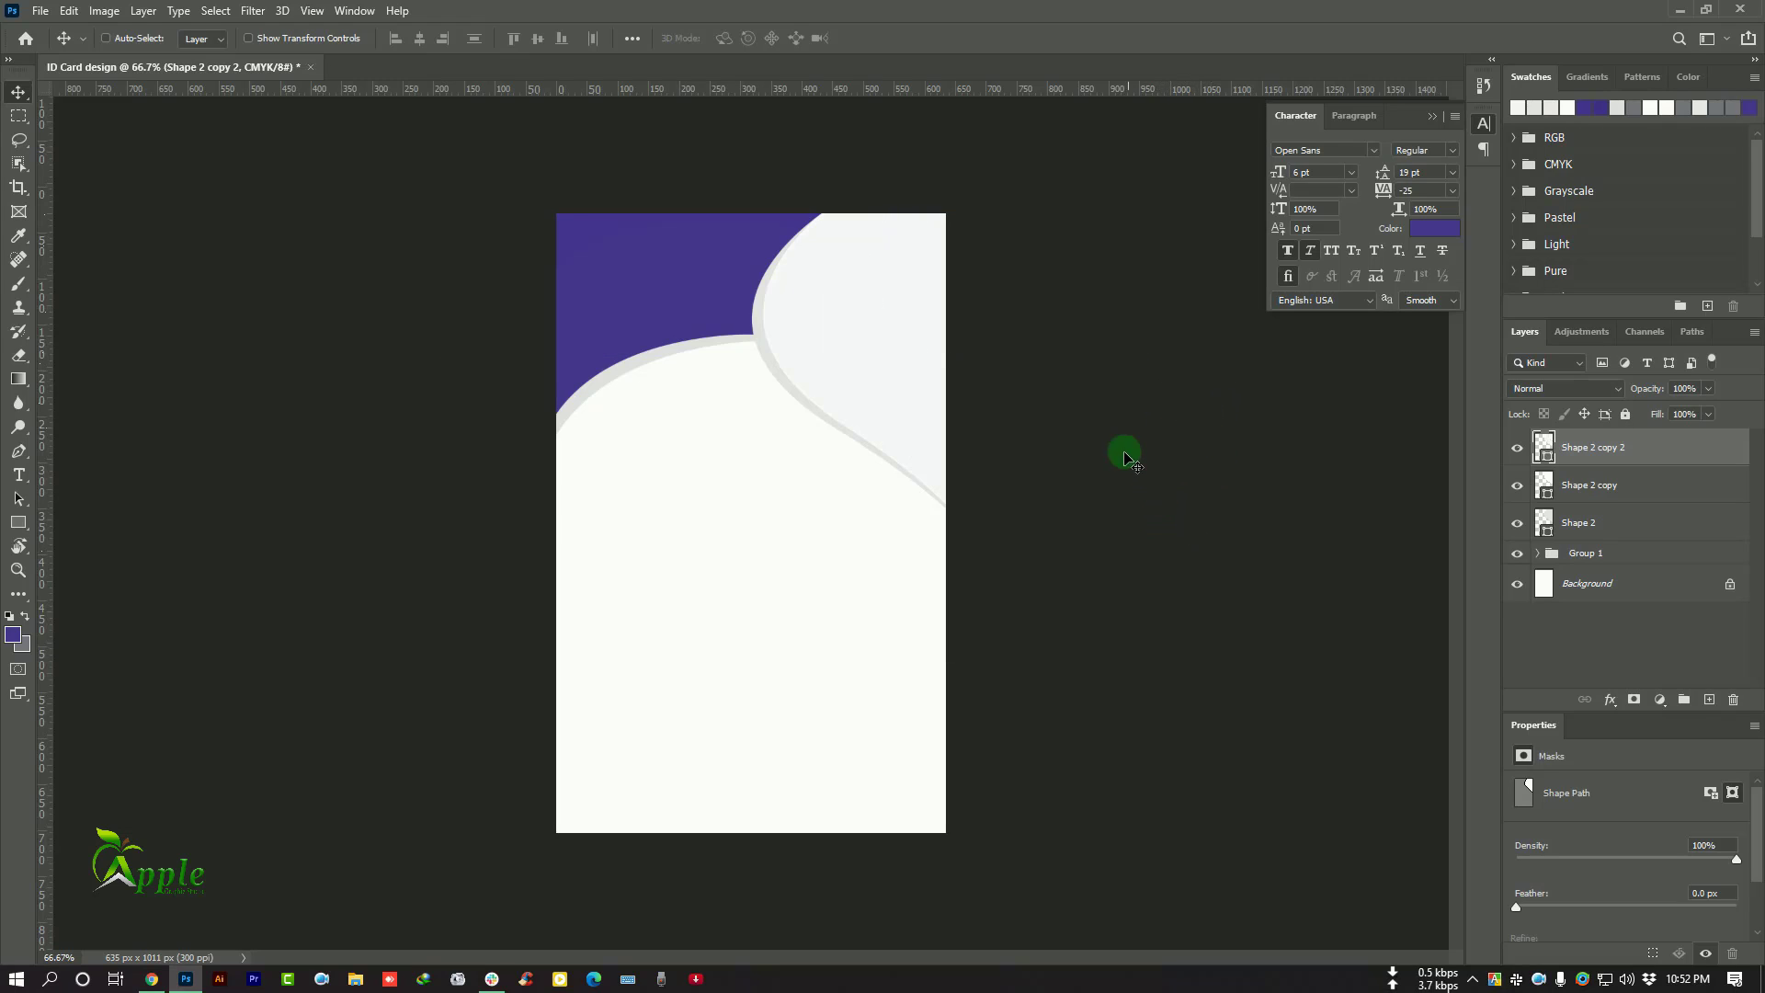
pyautogui.moveTo(1012, 378); pyautogui.dragTo(1115, 445)
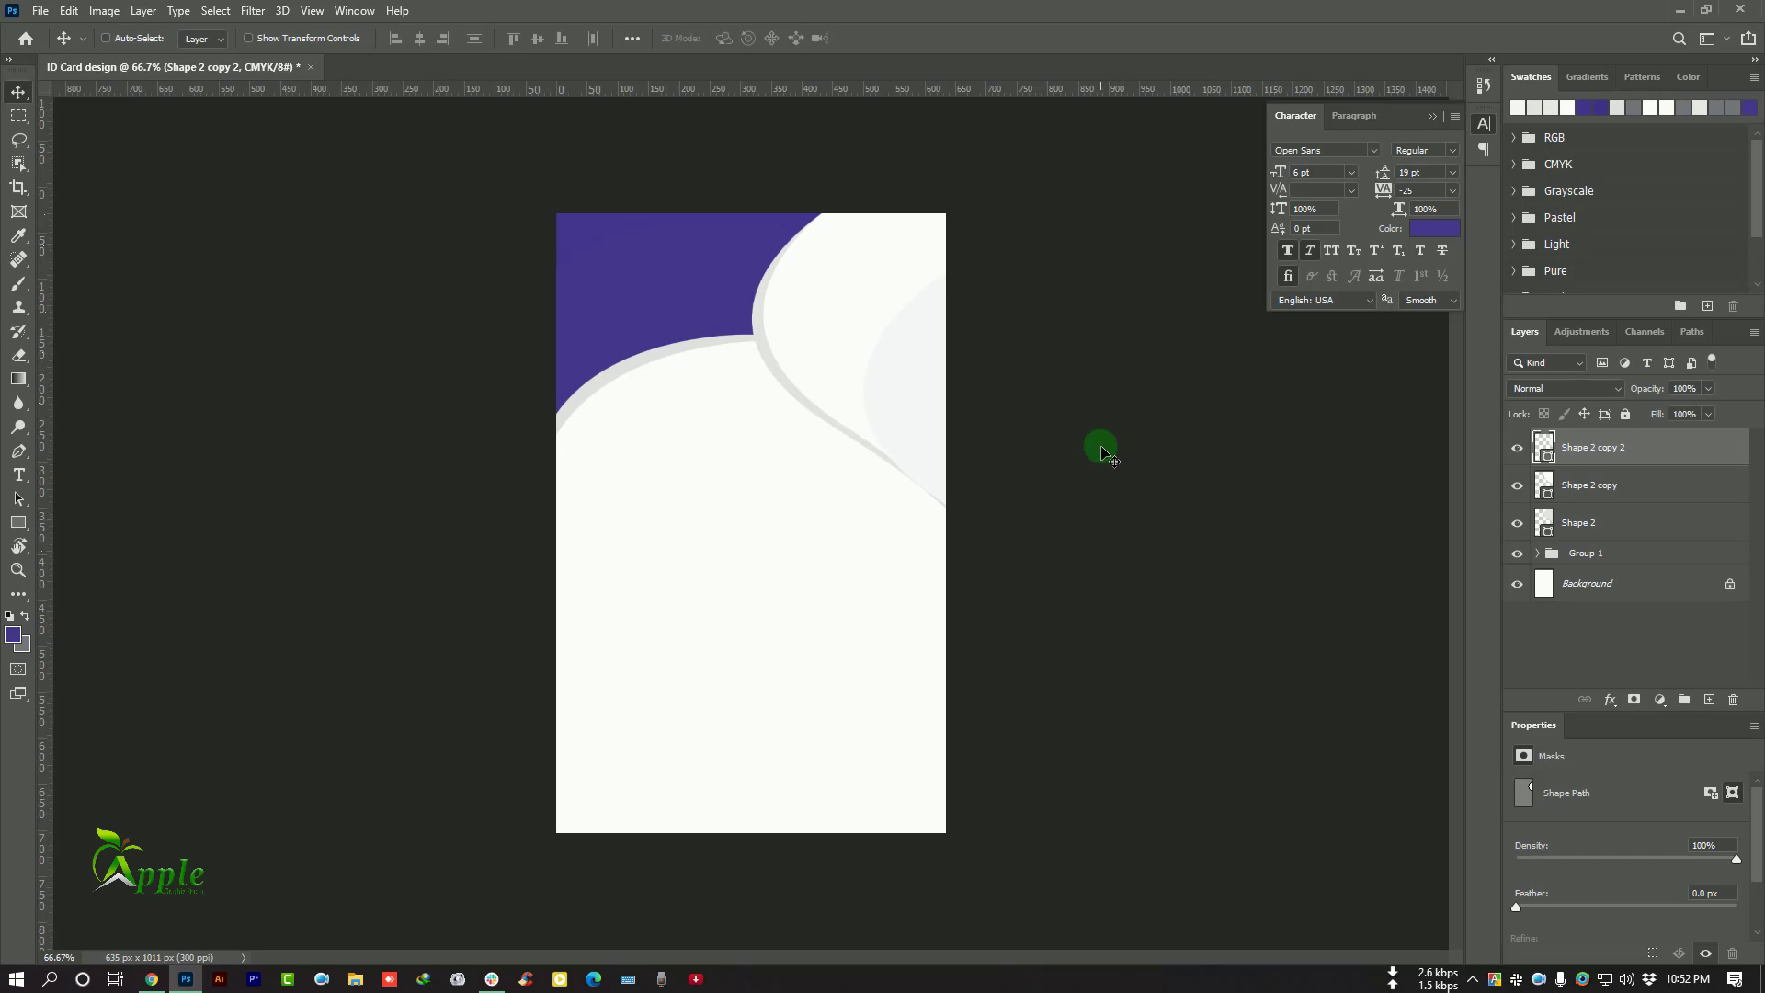
pyautogui.moveTo(965, 434); pyautogui.dragTo(984, 448)
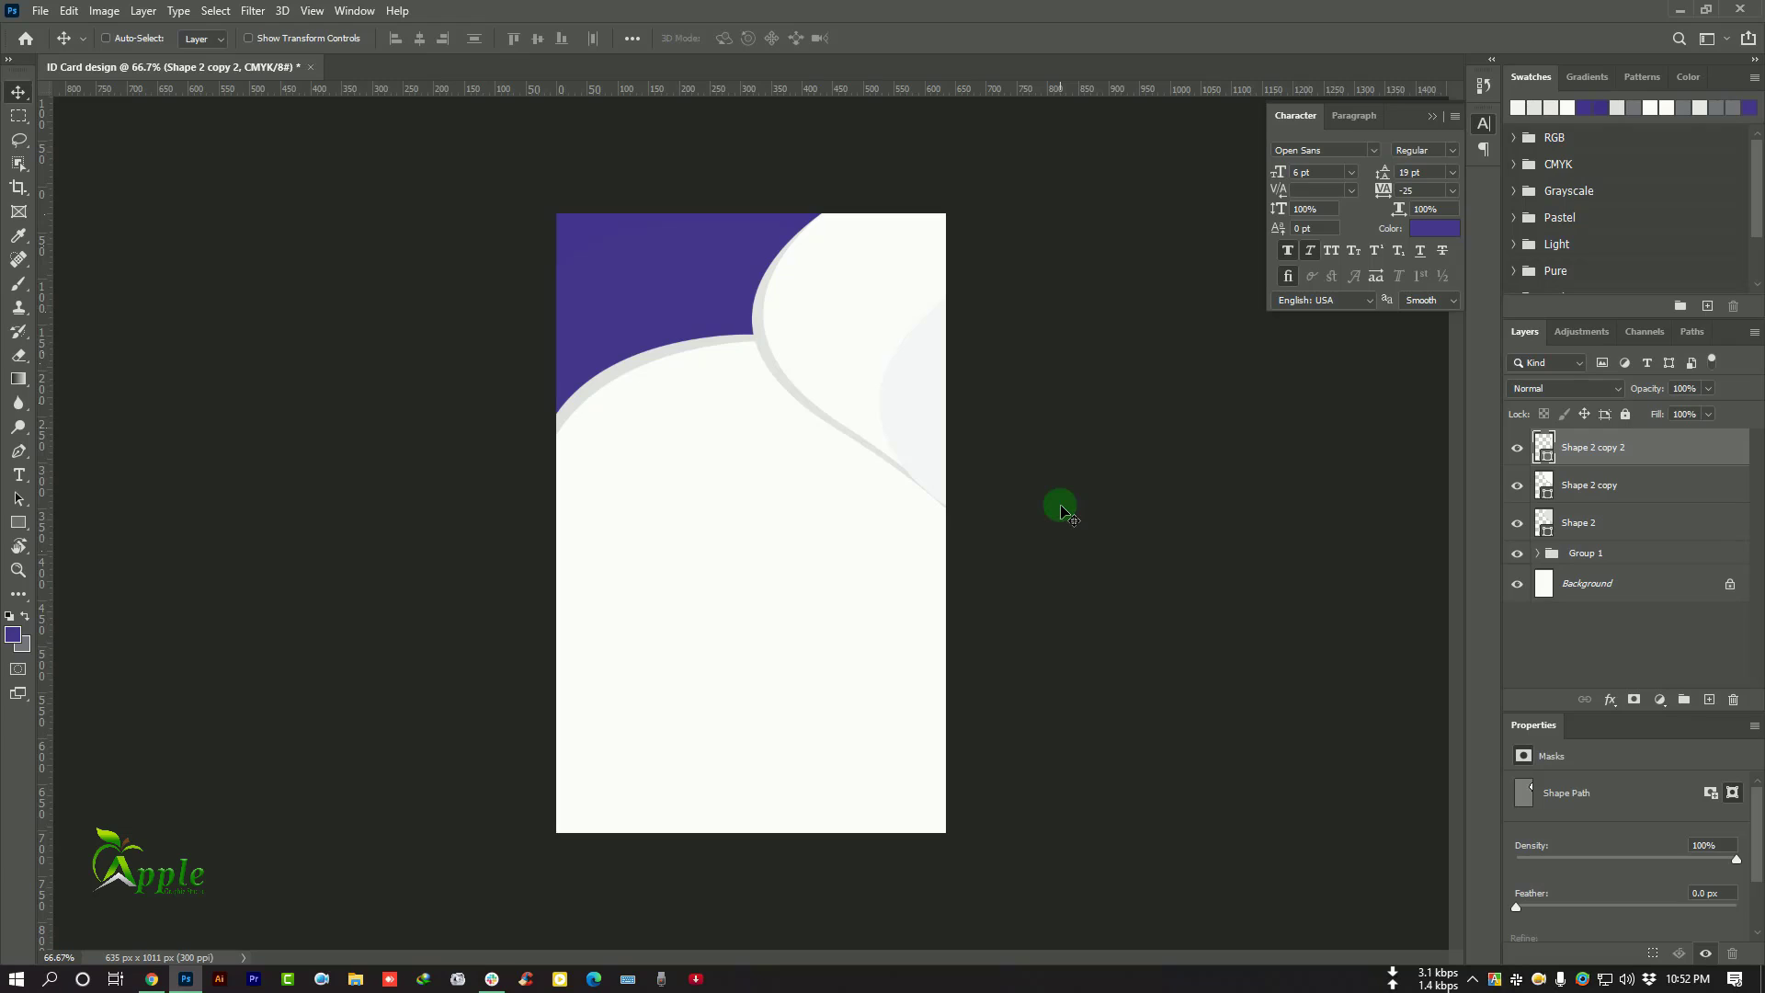
# - Duplicate the pale grey shape as a white copy and offset it to the lower right, leaving a thin crescent
pyautogui.hotkey('ctrl', '-')
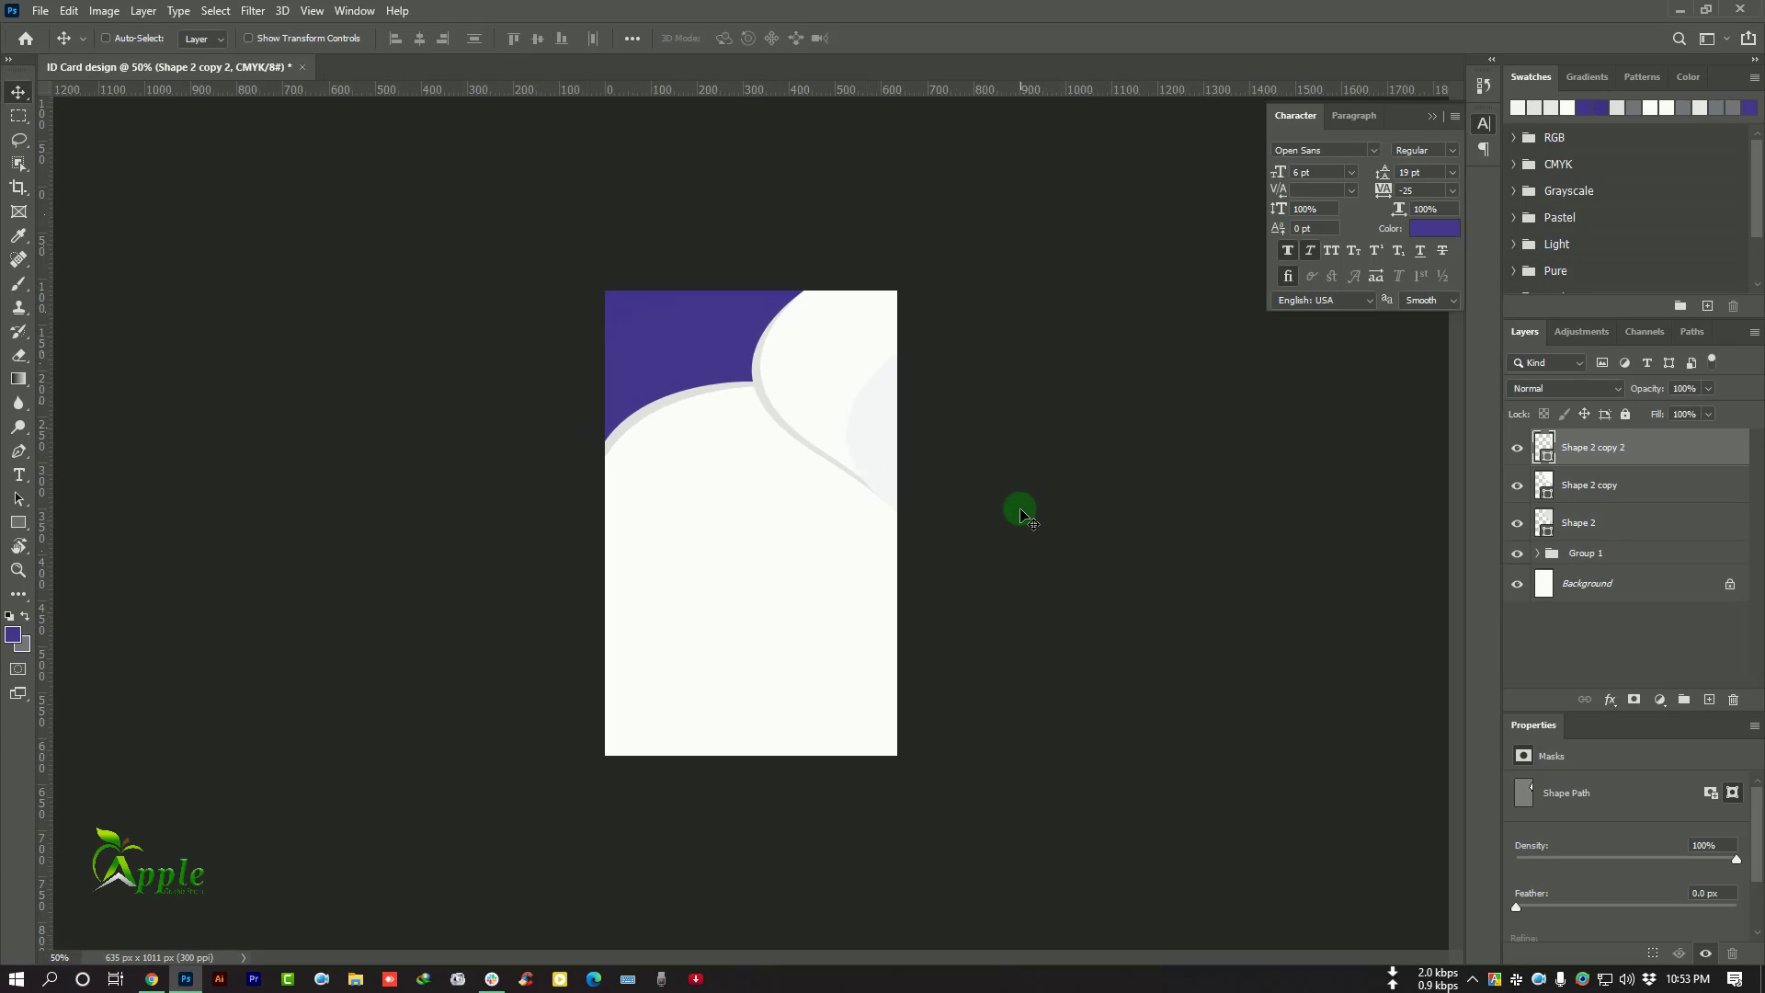
pyautogui.hotkey('ctrl', 'j')
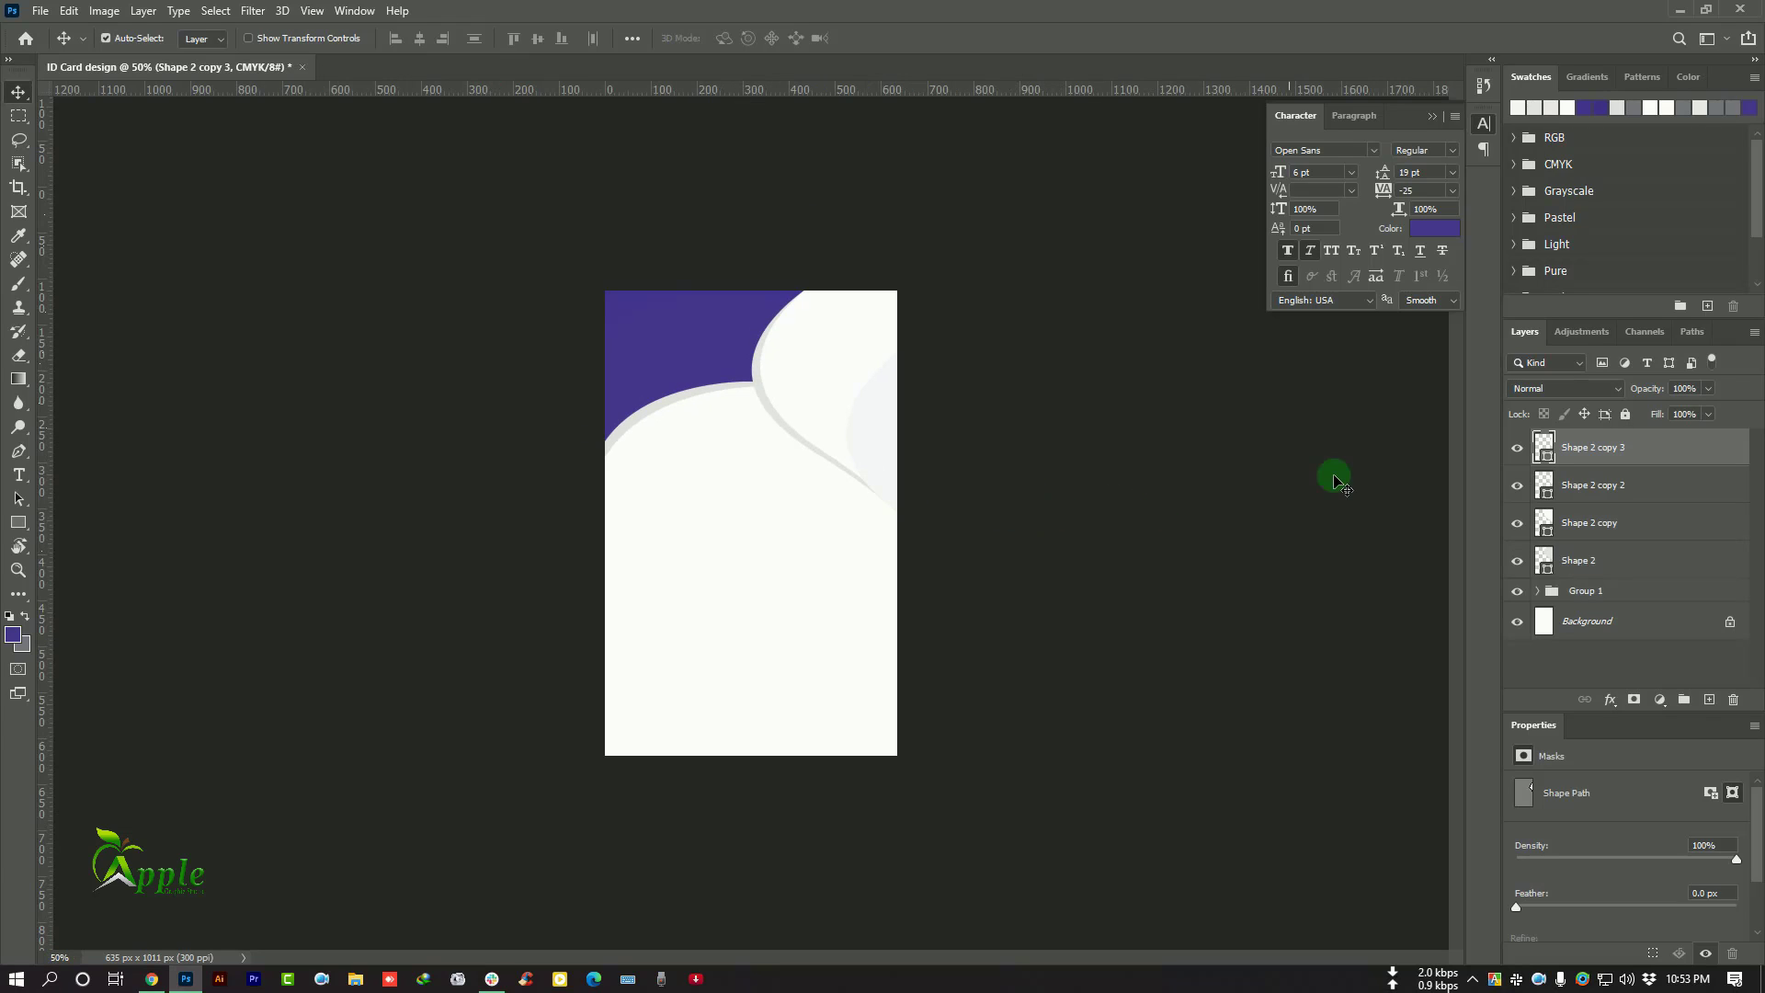
pyautogui.doubleClick(1544, 446)
pyautogui.click(836, 396)
pyautogui.click(811, 378)
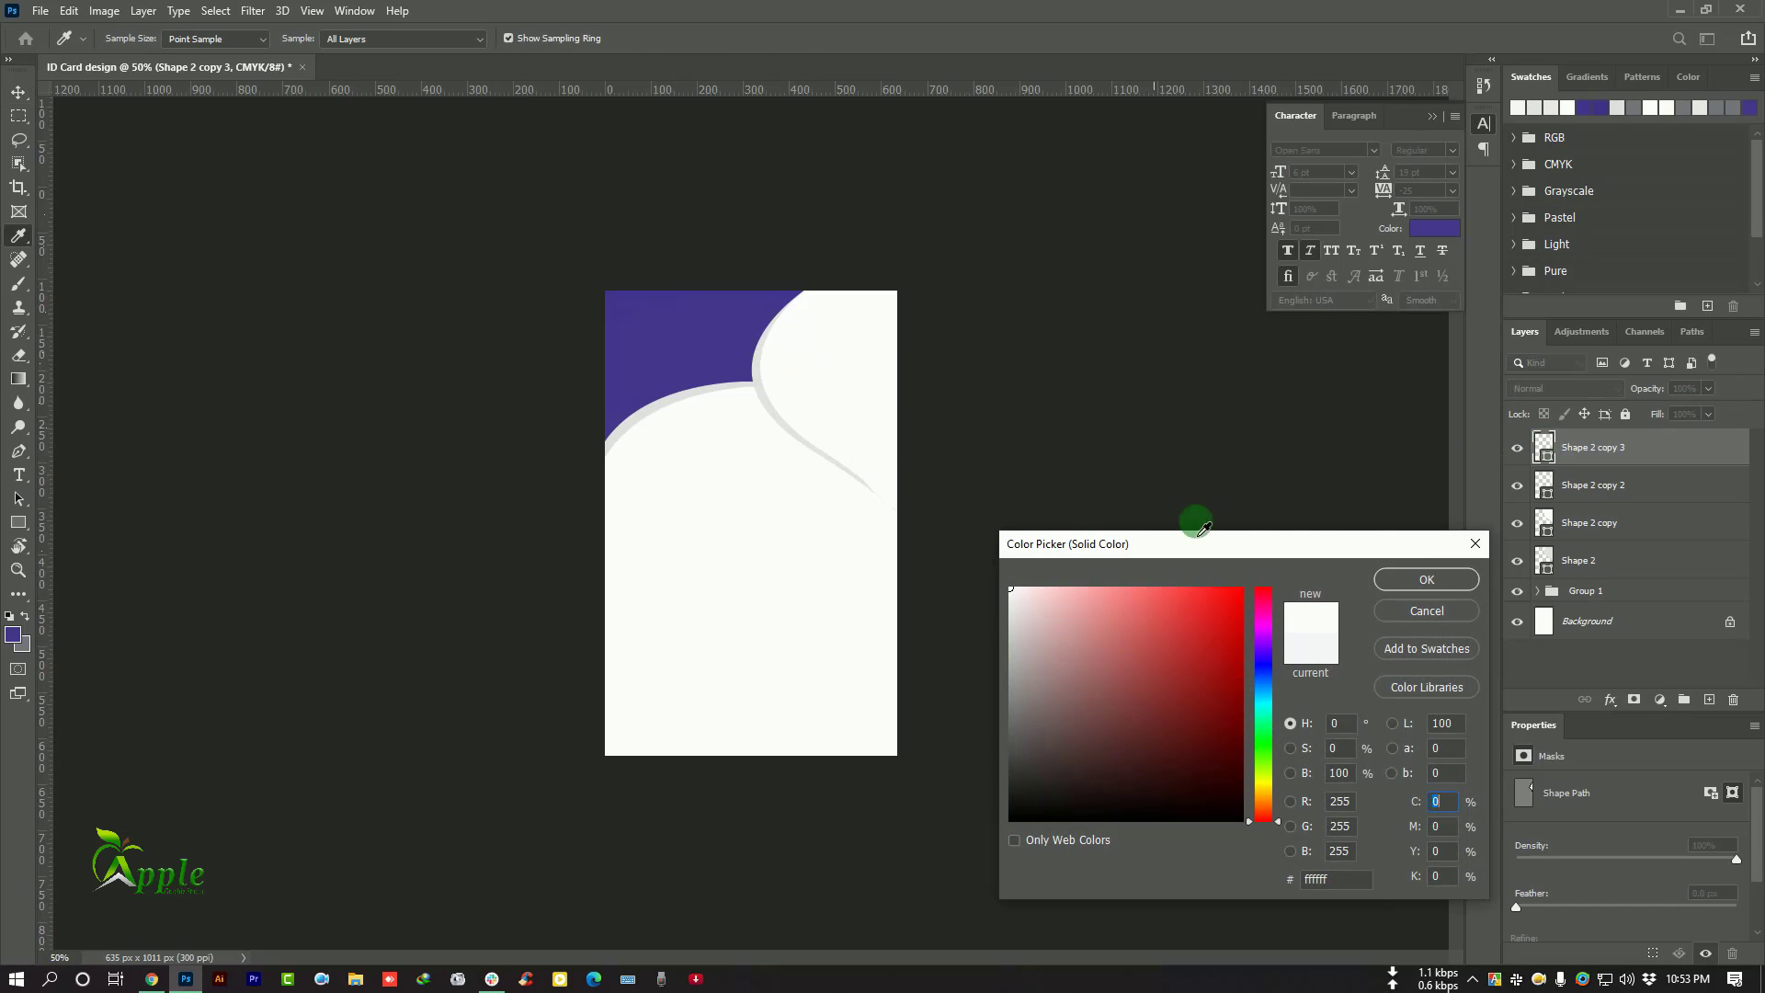
pyautogui.click(1398, 577)
pyautogui.press('v')
pyautogui.moveTo(914, 457); pyautogui.dragTo(980, 498)
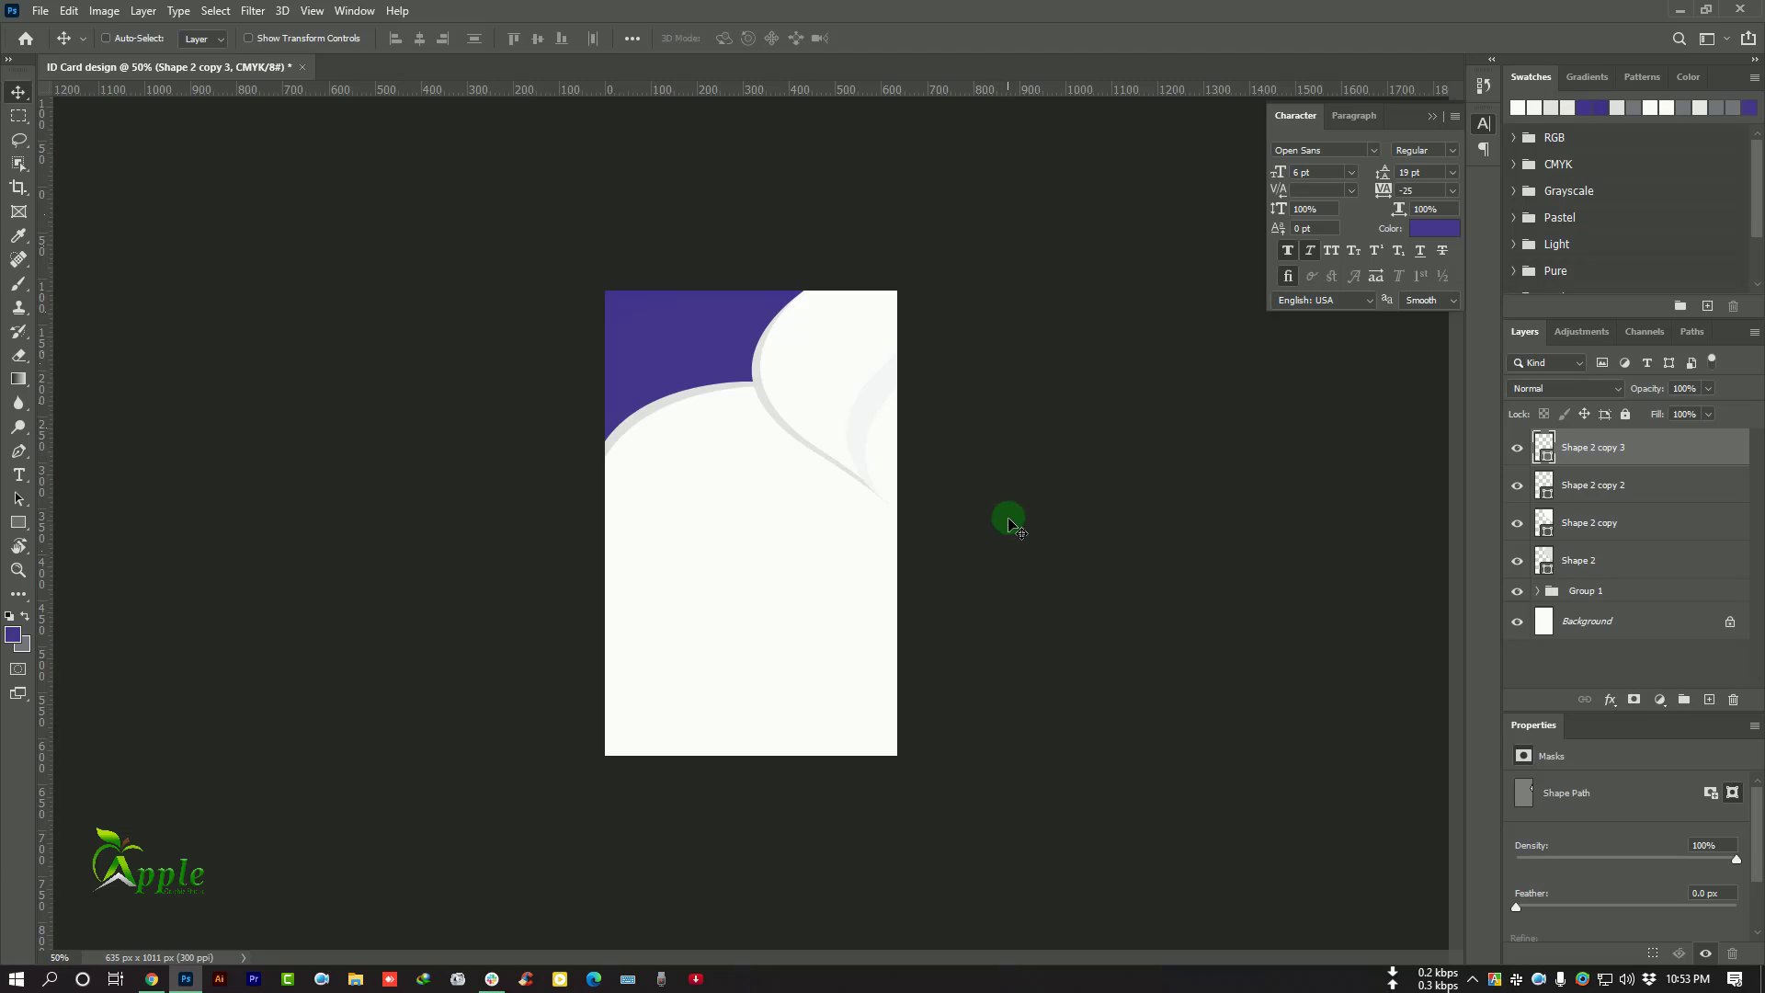
# - Recolor the pale grey crescent along the card's right edge with the header's purple, #47378d
pyautogui.click(1577, 505)
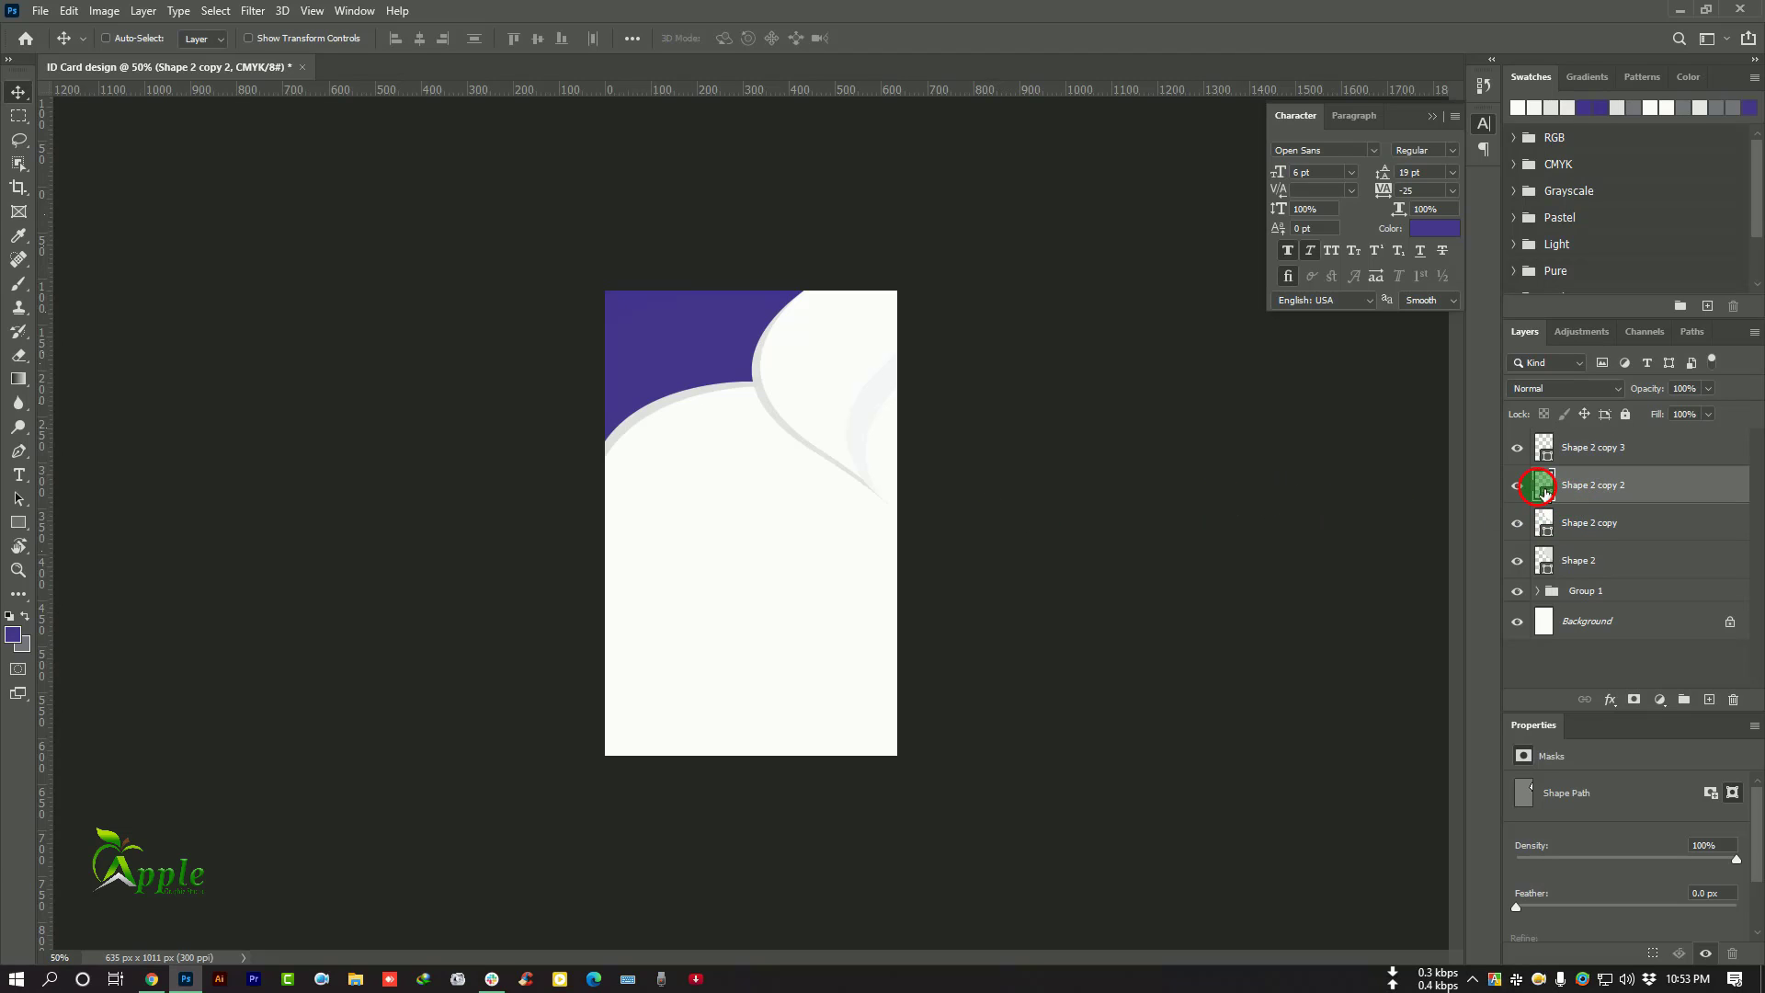
pyautogui.doubleClick(1544, 487)
pyautogui.click(691, 342)
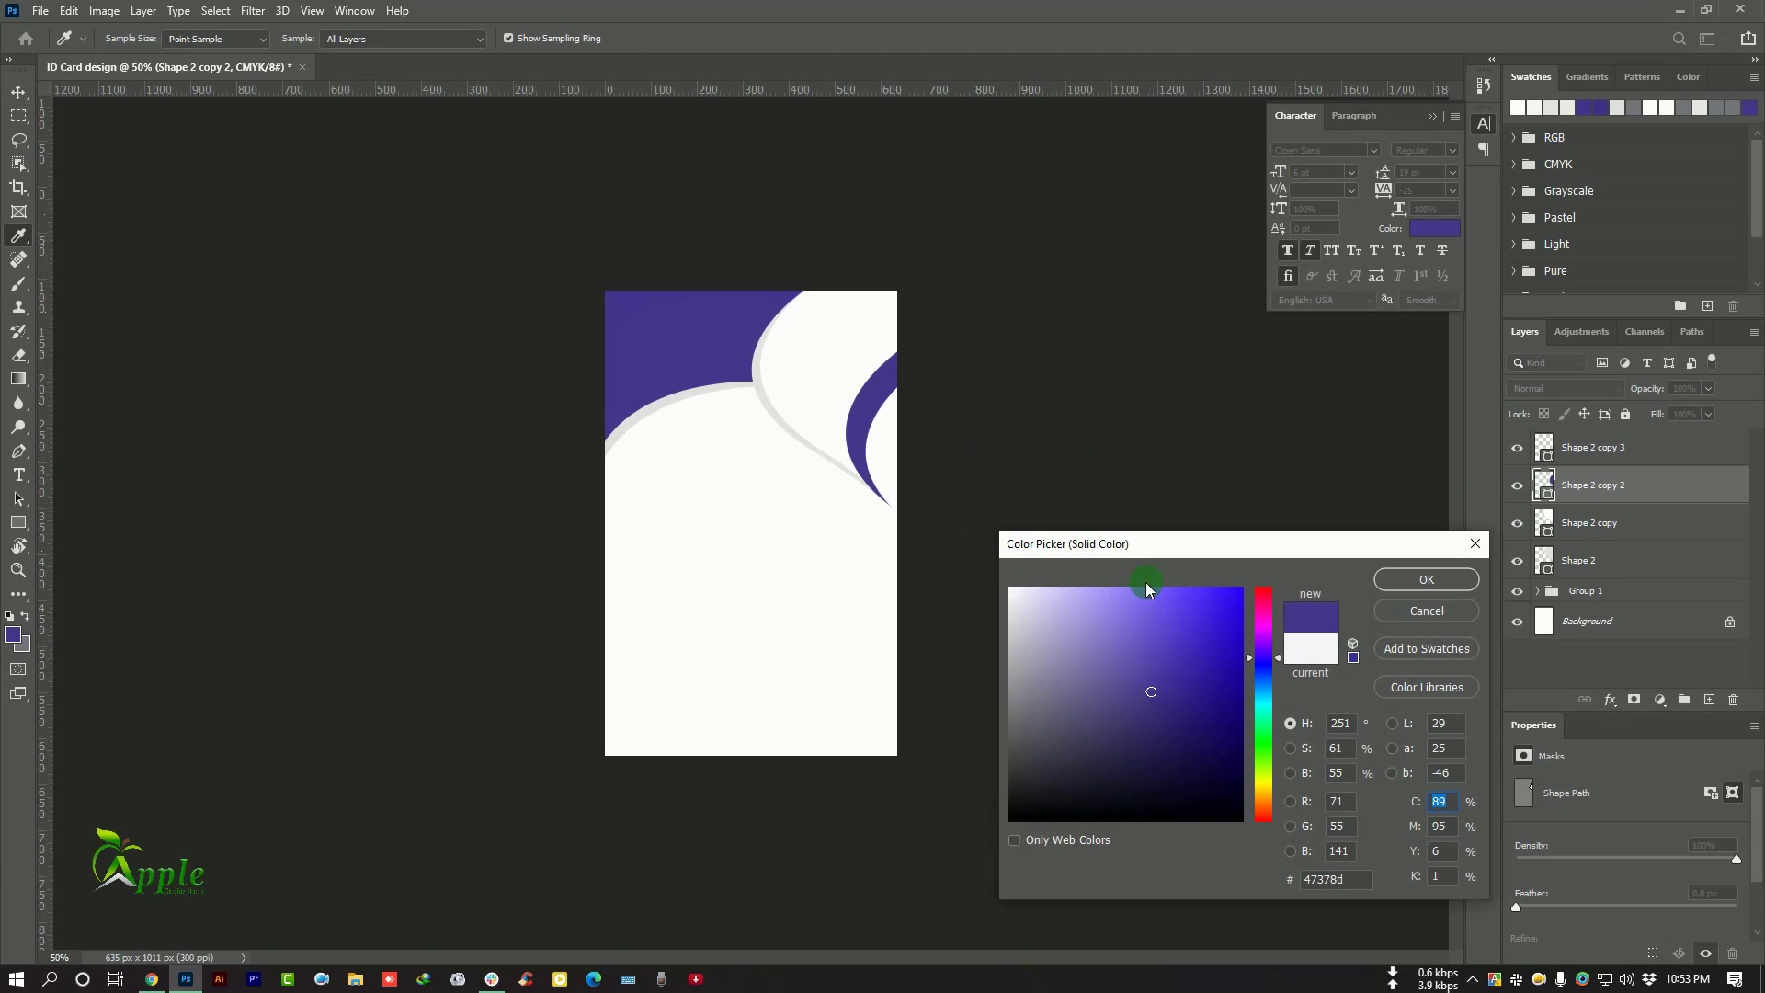
pyautogui.click(1403, 580)
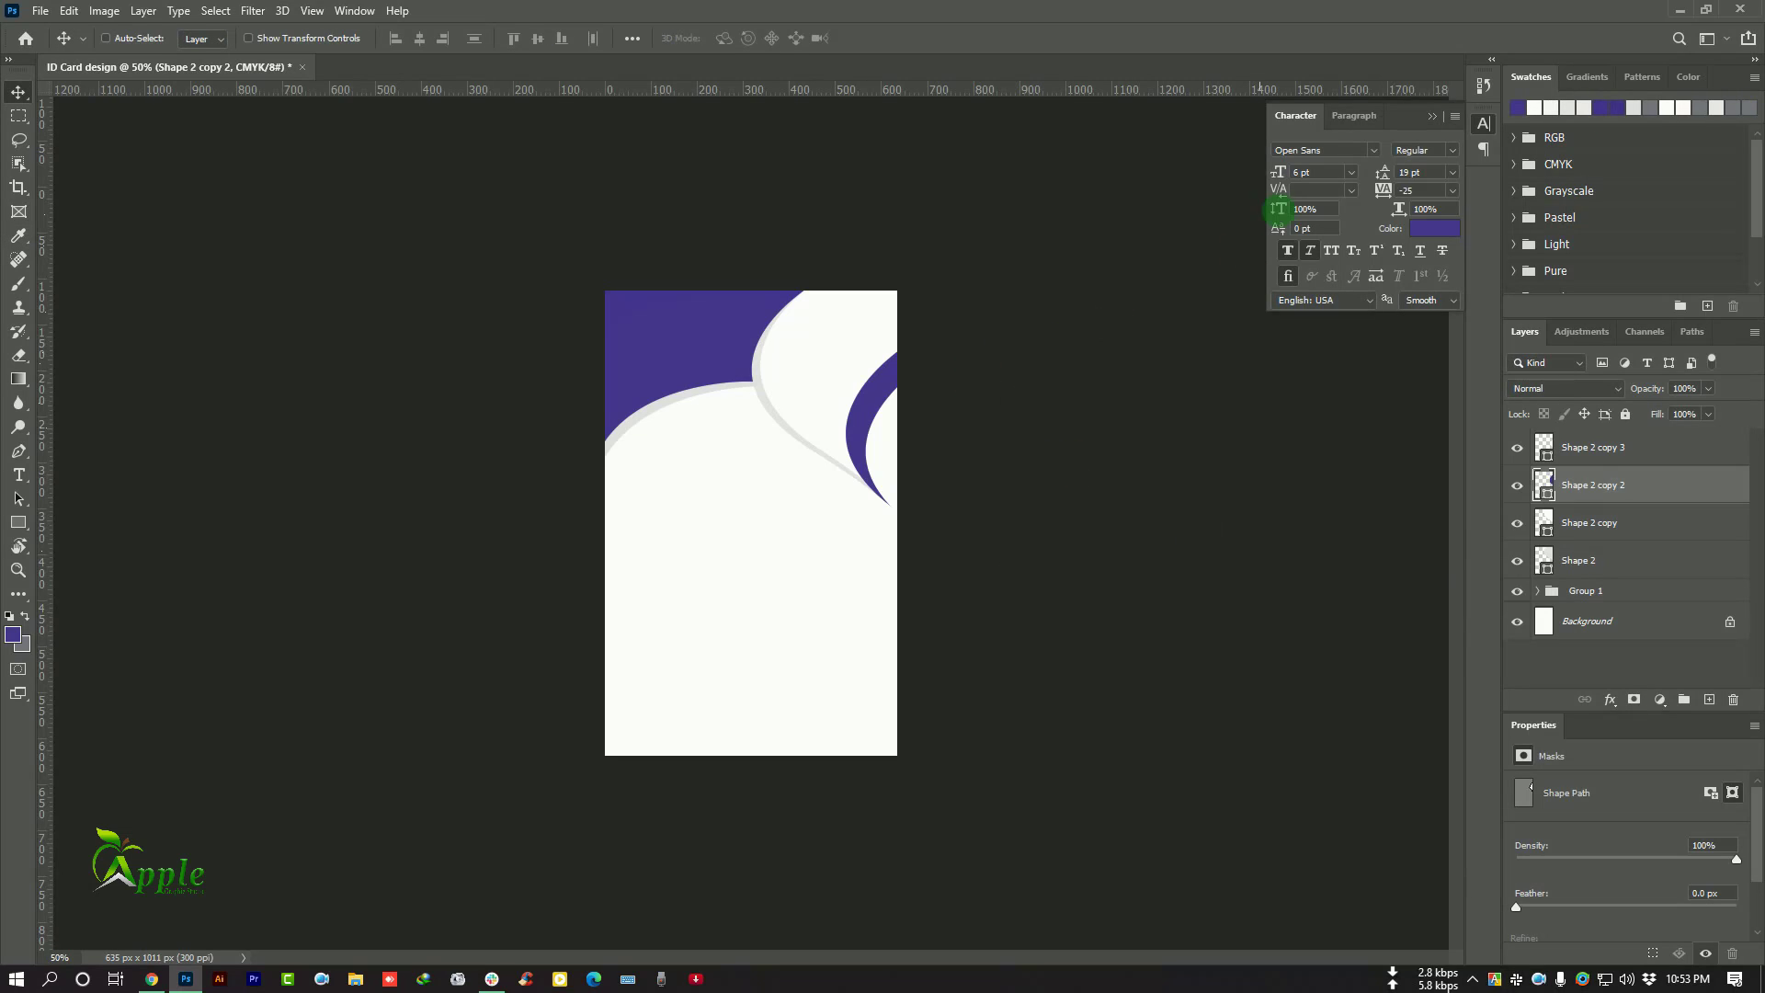
pyautogui.click(1431, 116)
# - Group the white corner shape and its three copies into one layer group
pyautogui.hotkey('ctrl', '+')
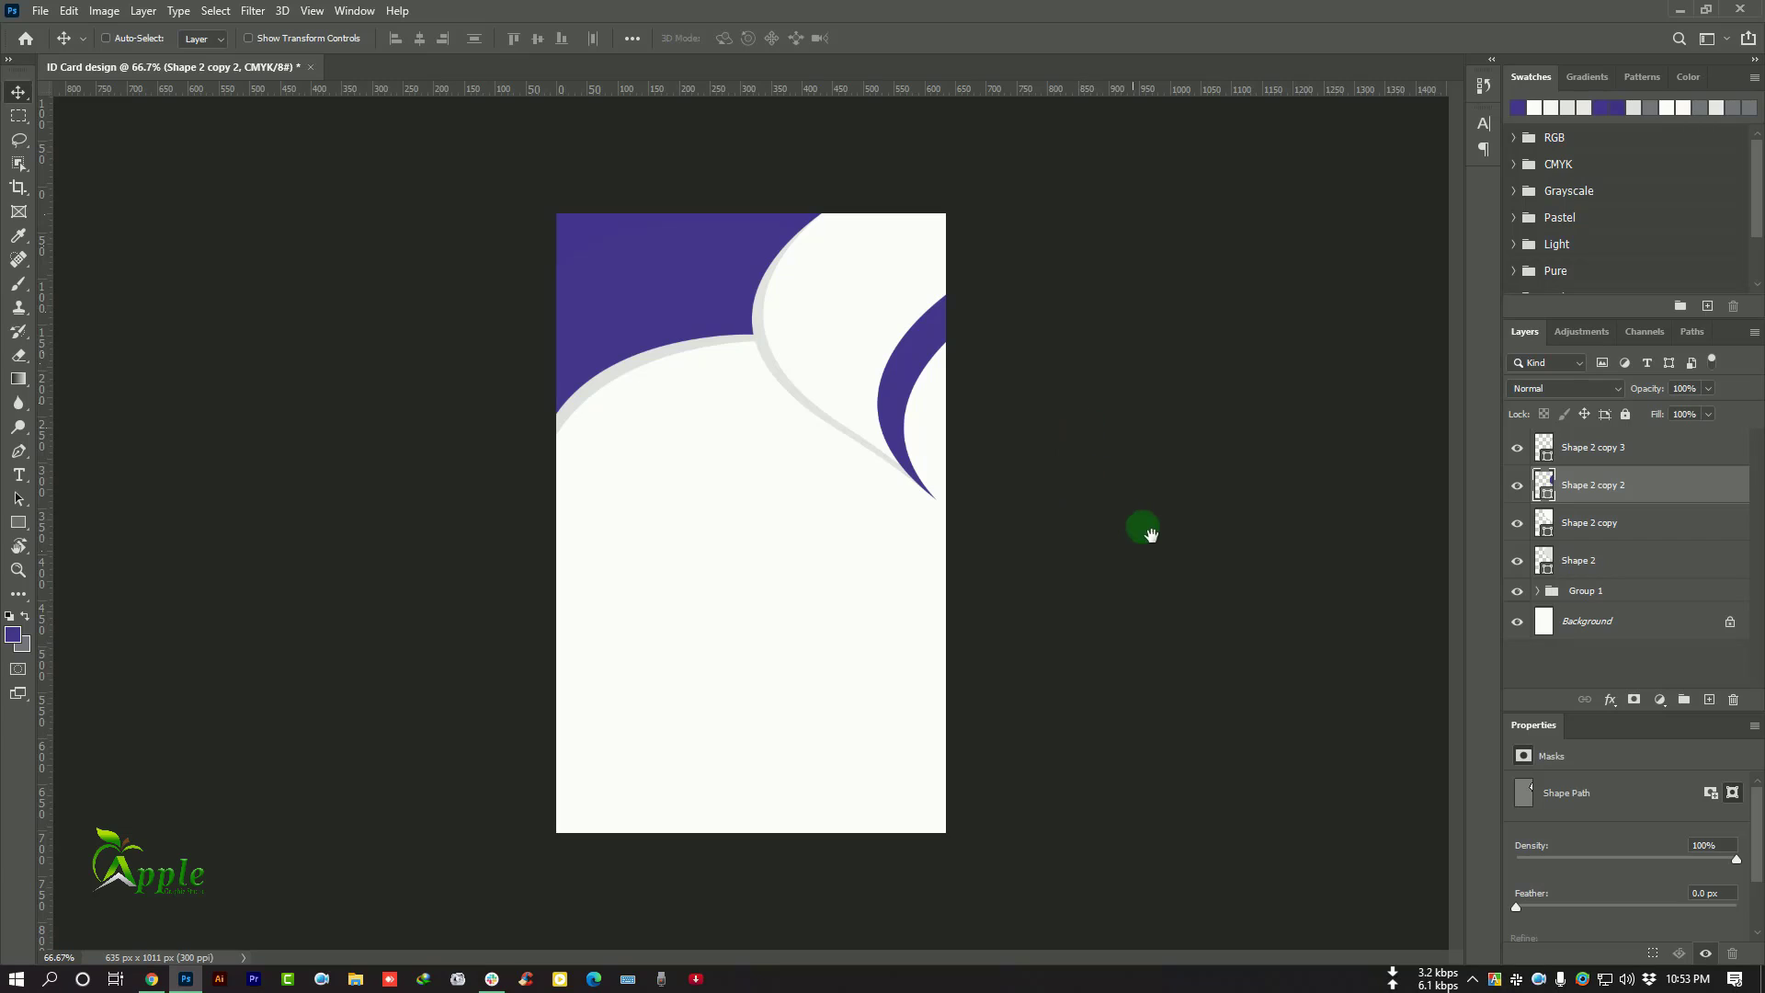
pyautogui.keyDown('shift'); pyautogui.click(1624, 468); pyautogui.keyUp('shift')
pyautogui.keyDown('shift'); pyautogui.click(1615, 524); pyautogui.keyUp('shift')
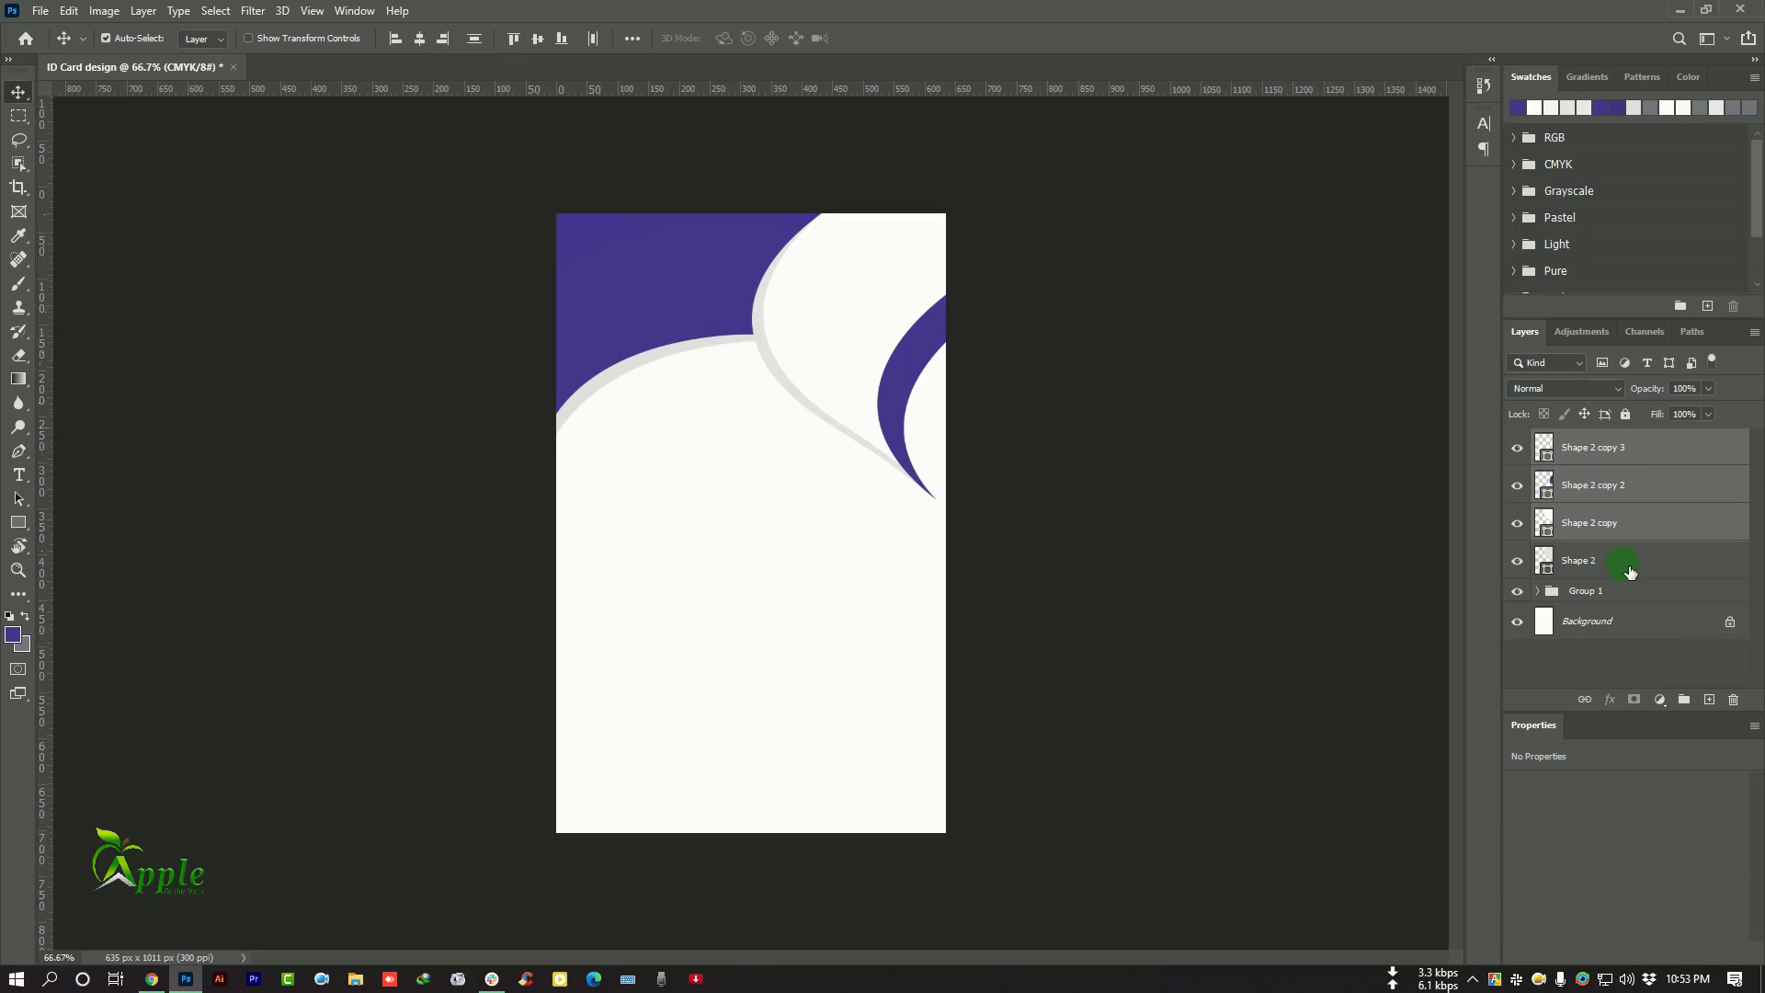
pyautogui.keyDown('shift'); pyautogui.click(1623, 564); pyautogui.keyUp('shift')
pyautogui.click(1683, 699)
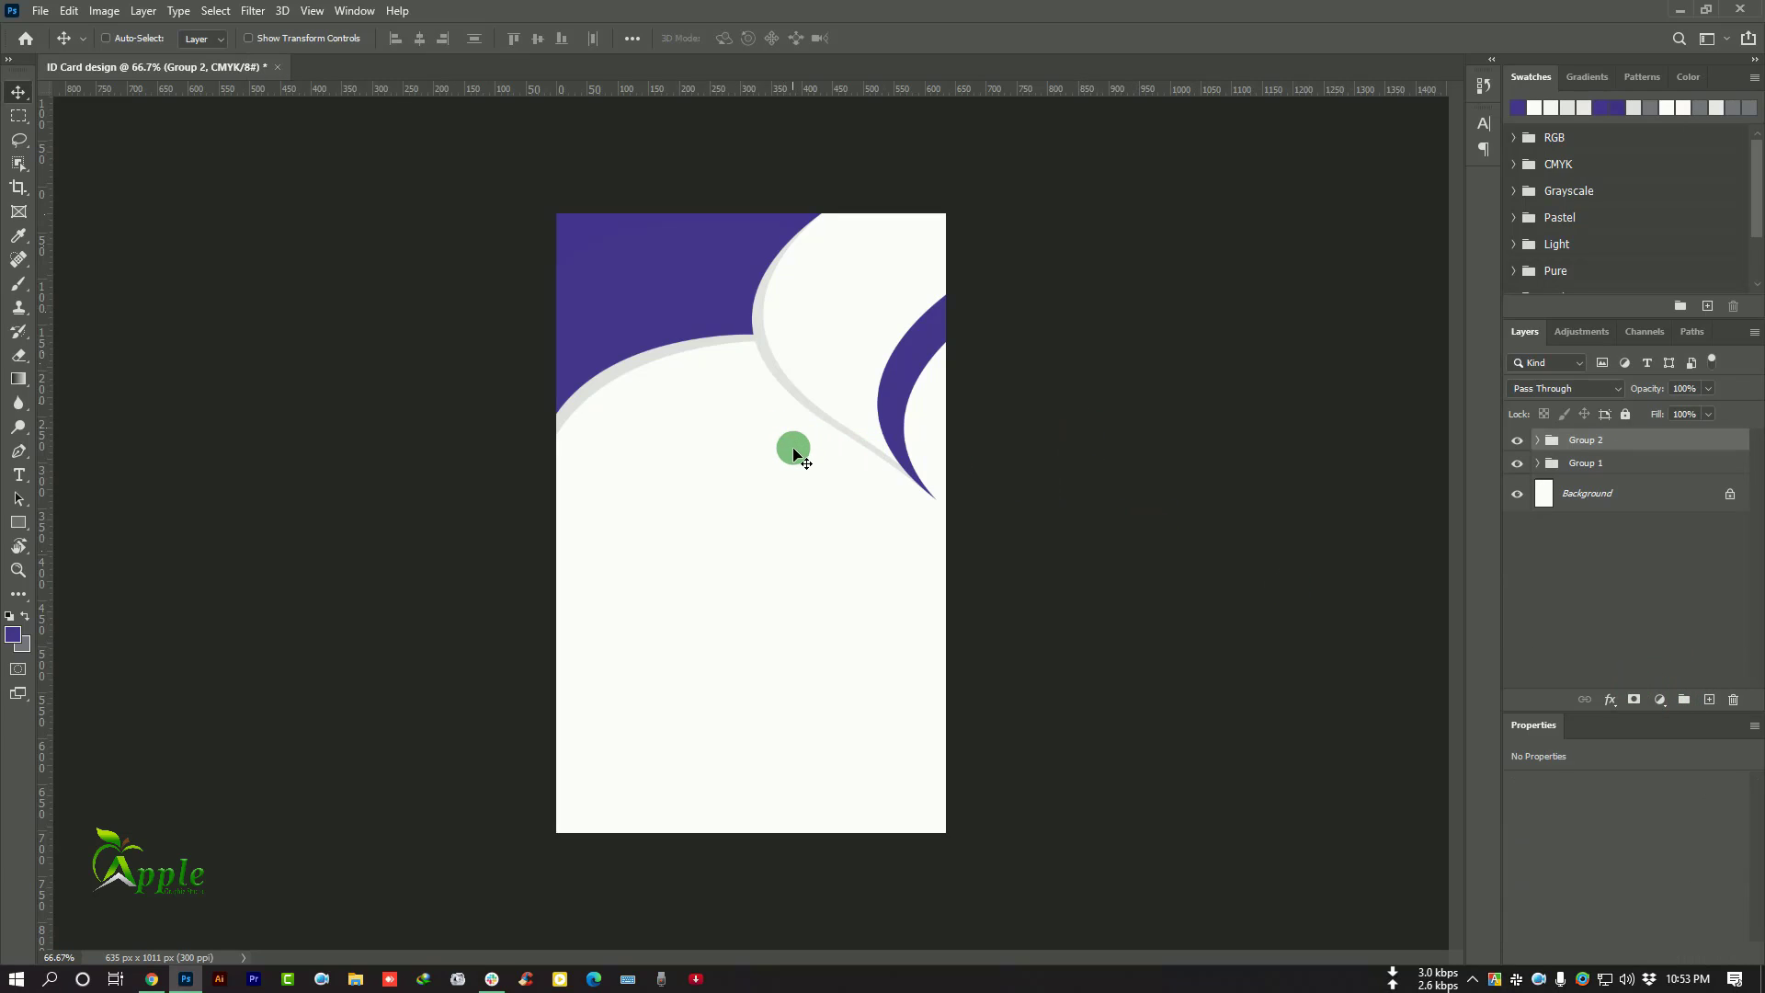
# - Open the PG Favicon PSD from the Logo & Branding folder and select the green dot's text layer
pyautogui.keyDown('ctrl'); pyautogui.click(819, 379); pyautogui.keyUp('ctrl')
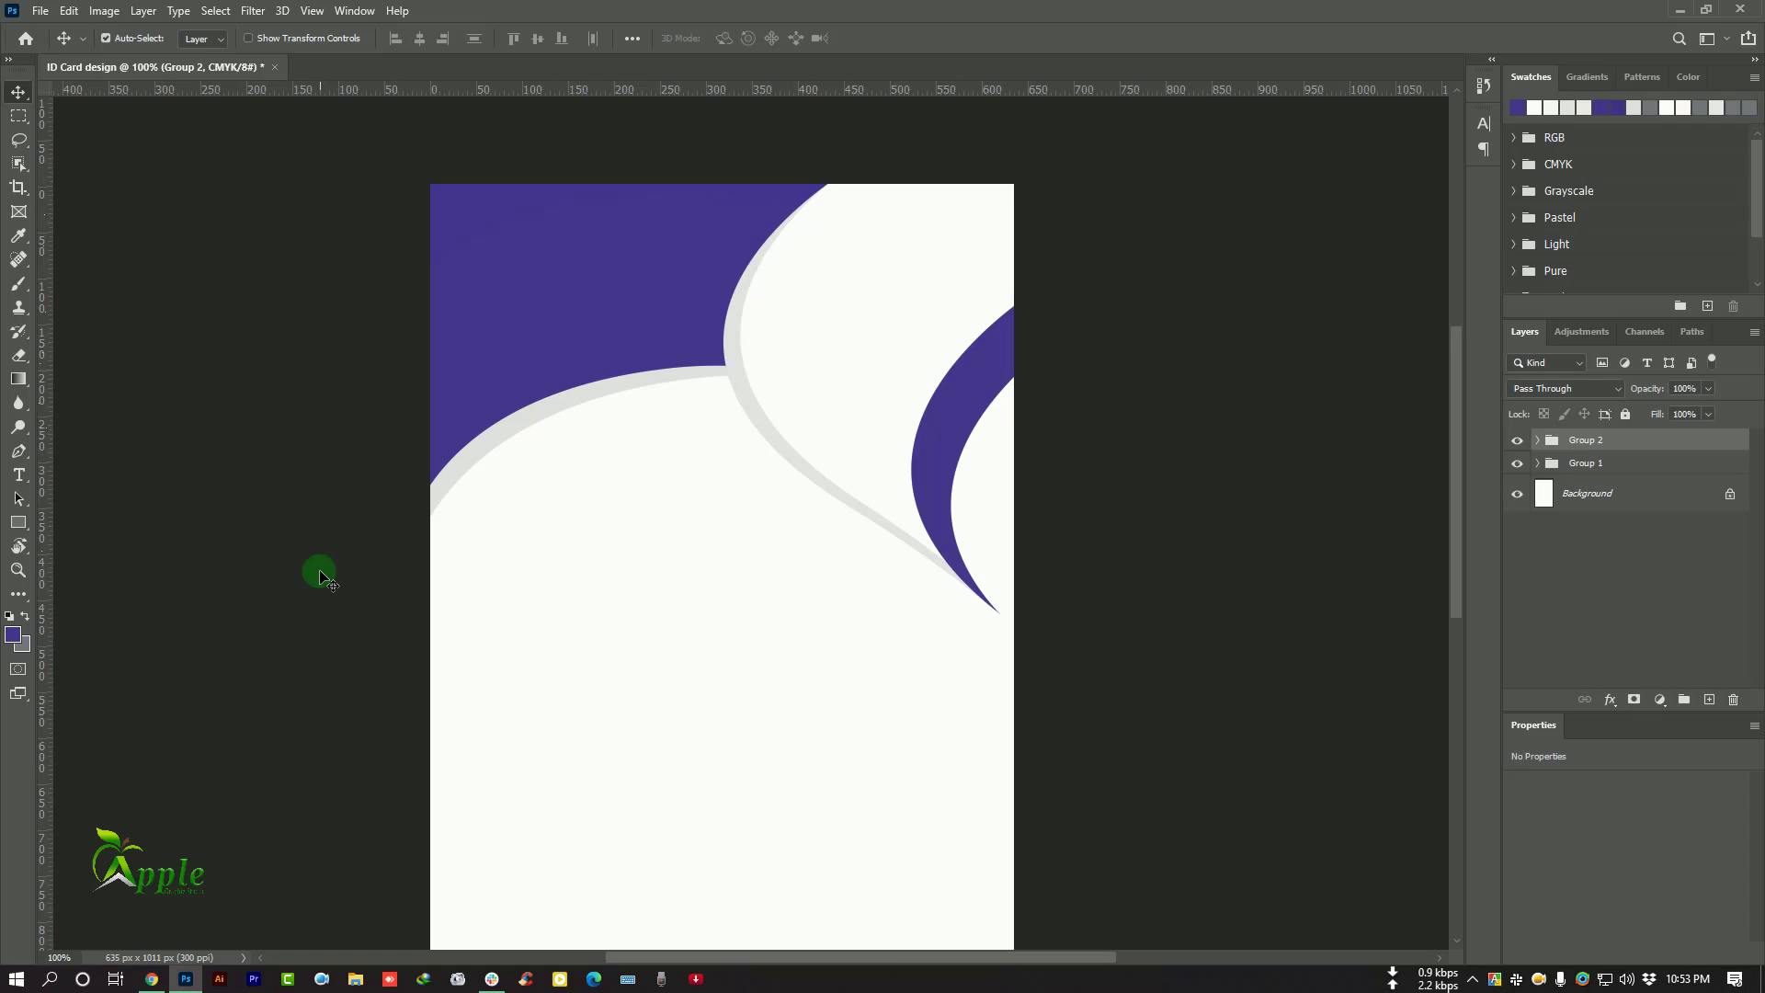
pyautogui.click(355, 978)
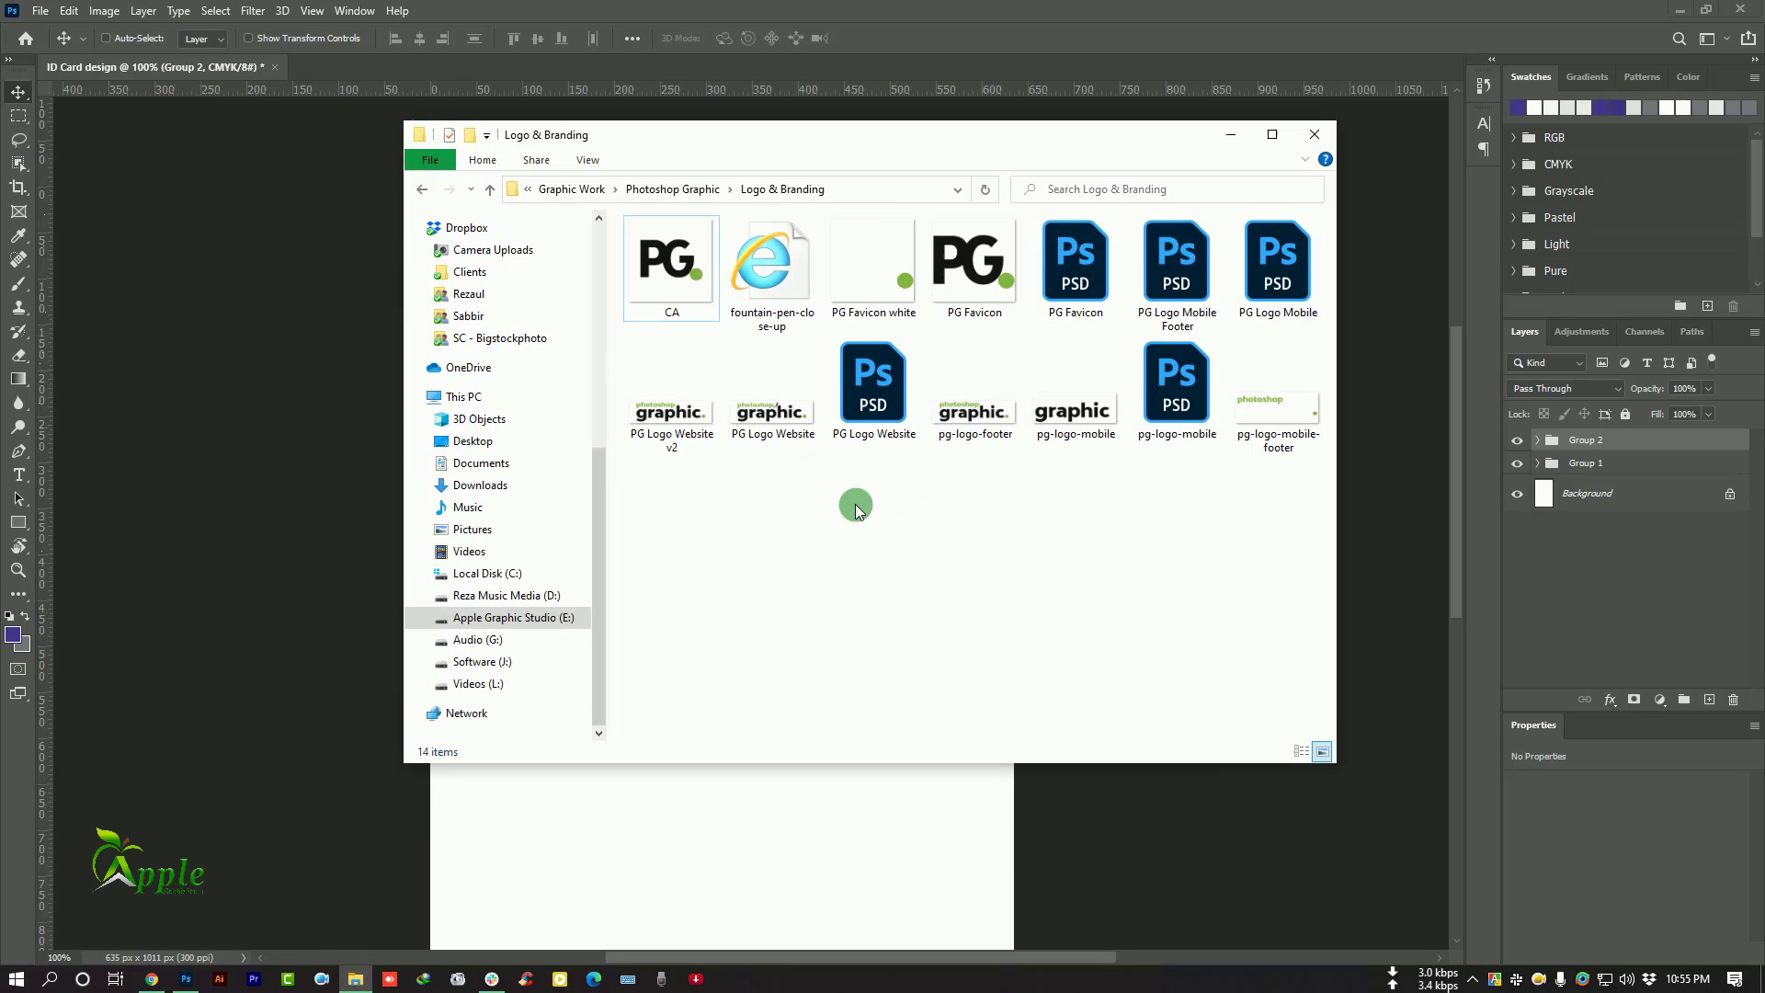
pyautogui.doubleClick(1076, 292)
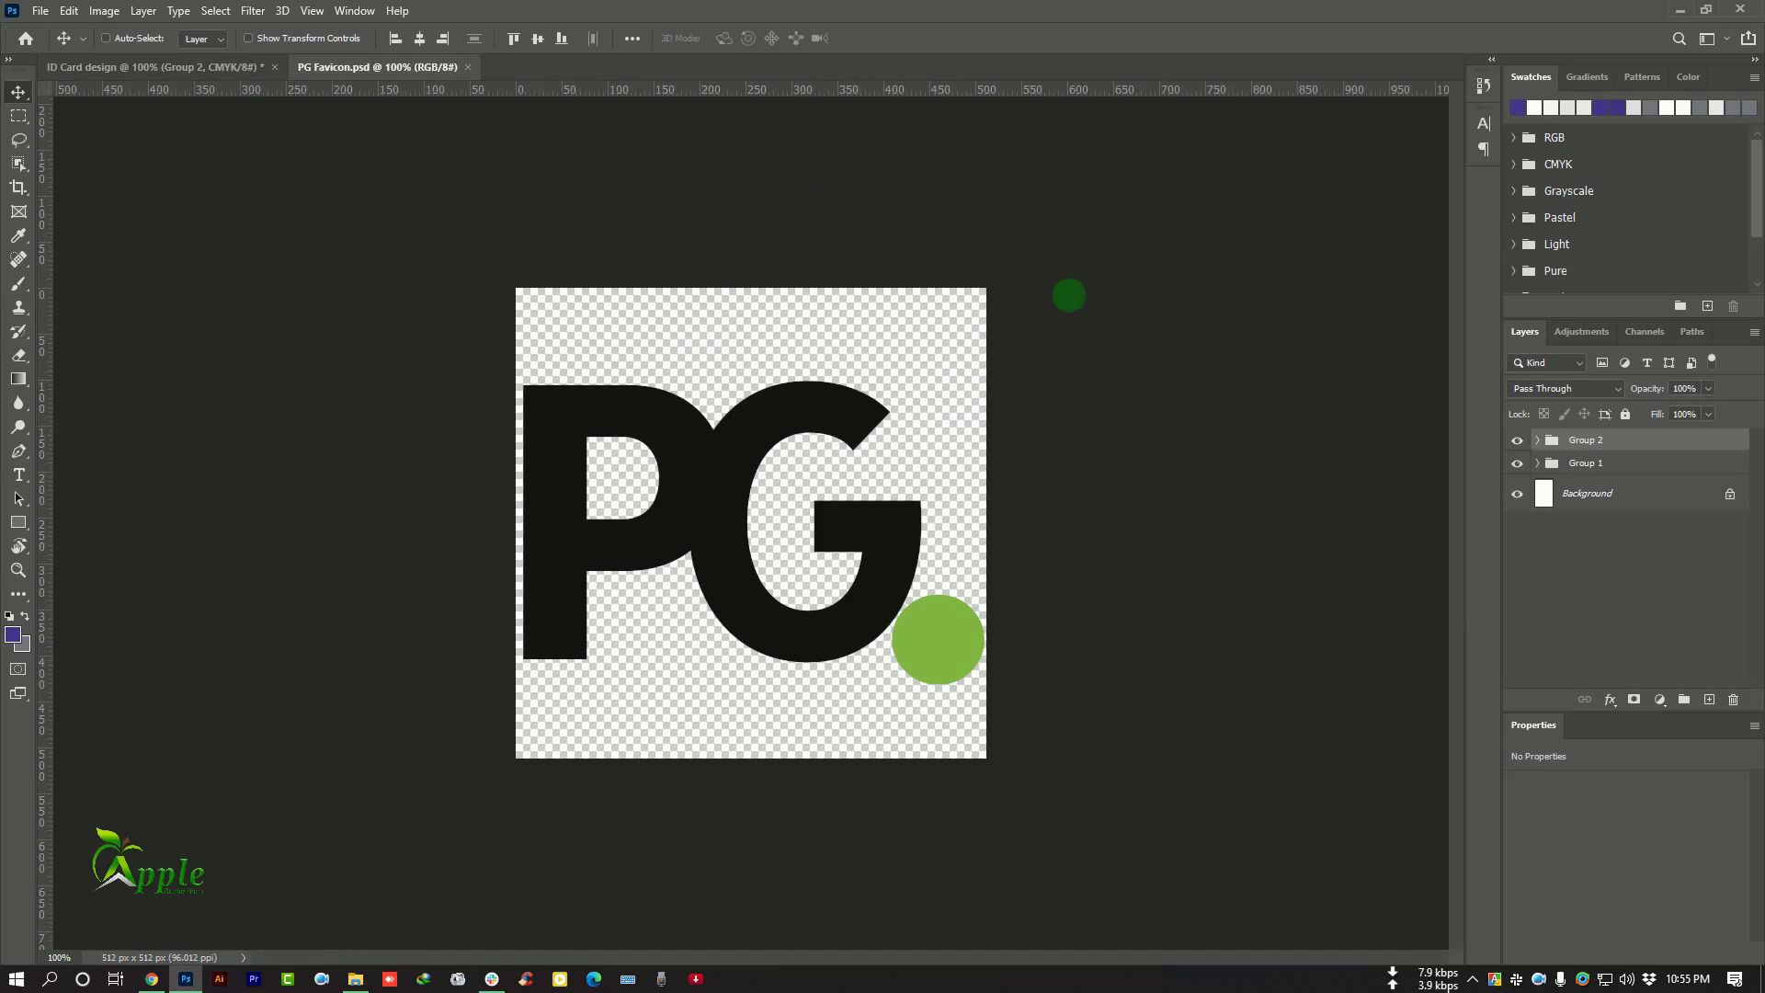
pyautogui.rightClick(954, 647)
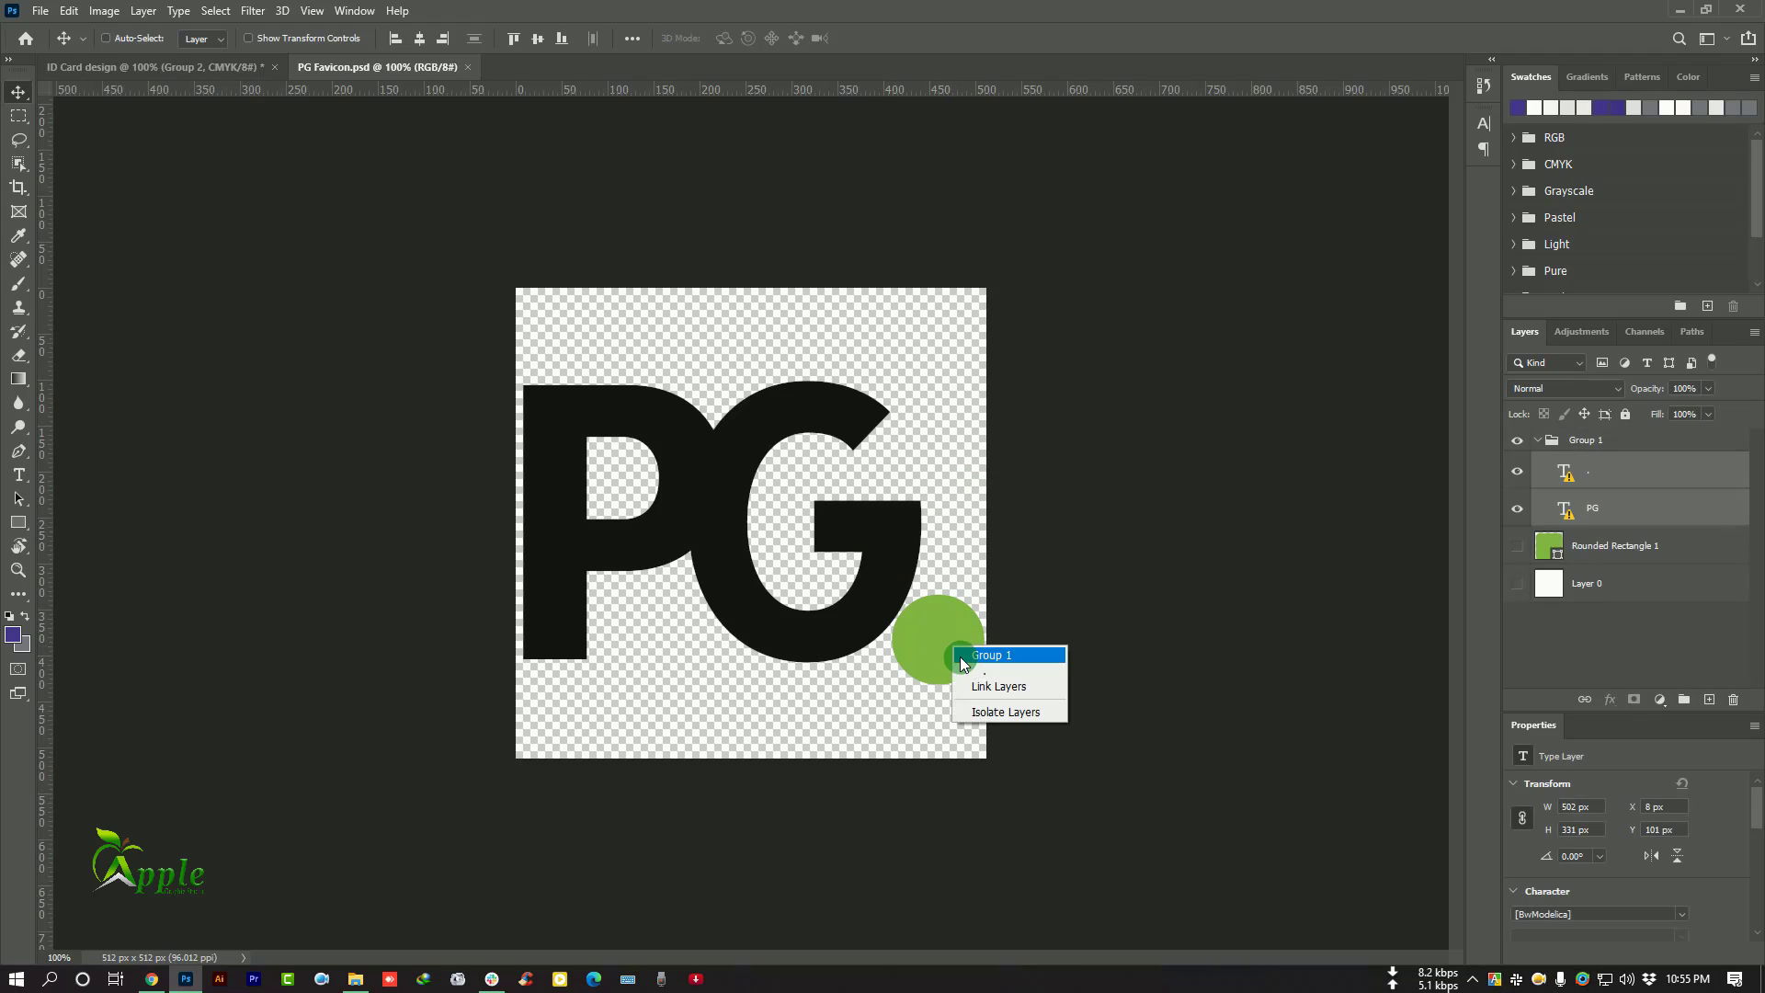
pyautogui.click(1010, 673)
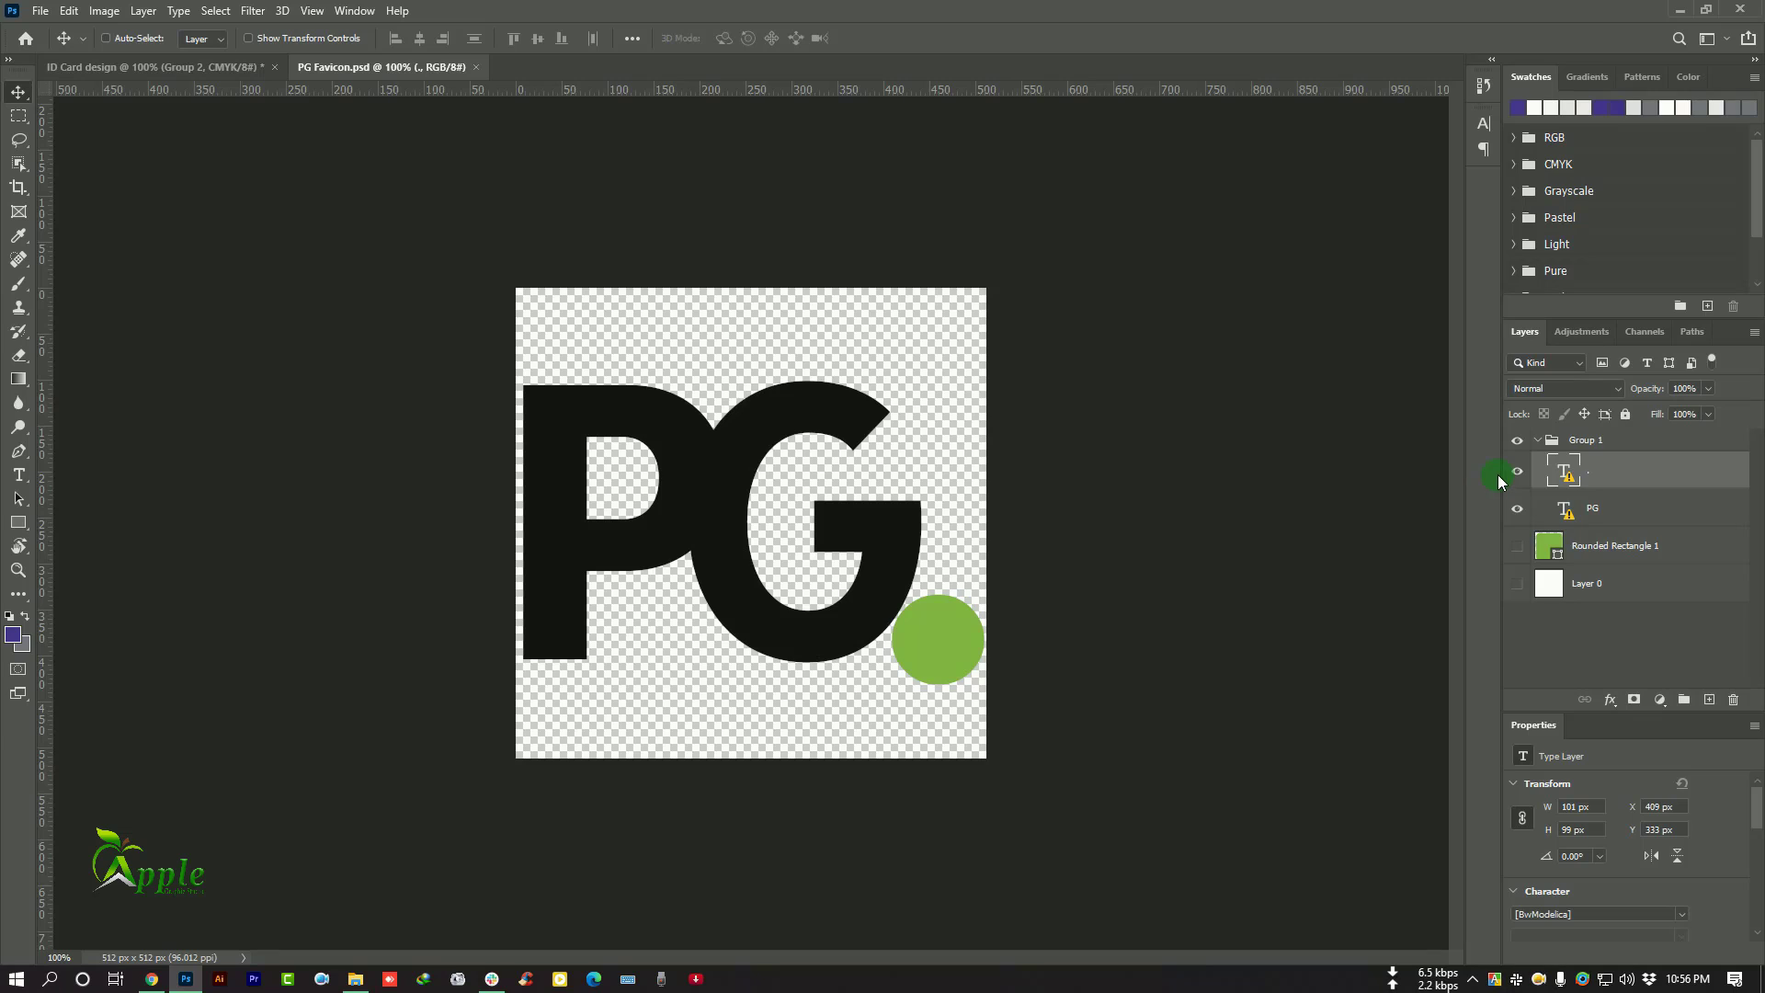
# - Replace the missing BwModelica font on the logo's dot layer with the default font
pyautogui.click(115, 67)
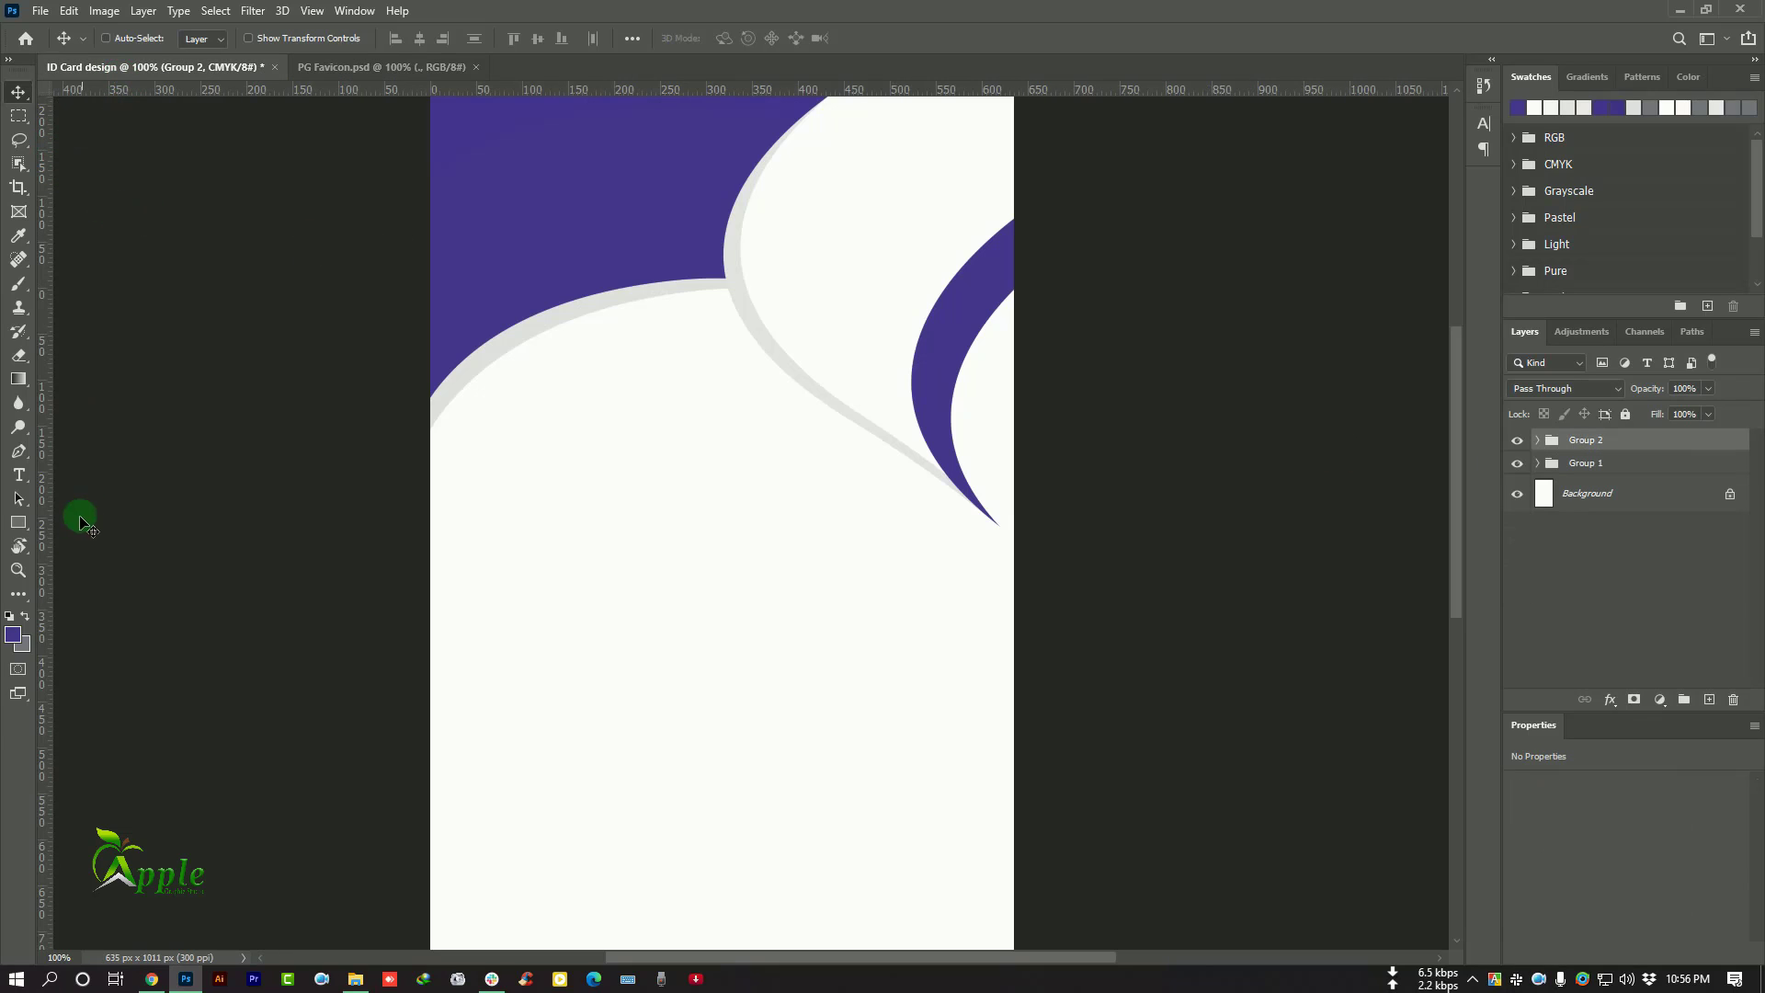
pyautogui.click(322, 68)
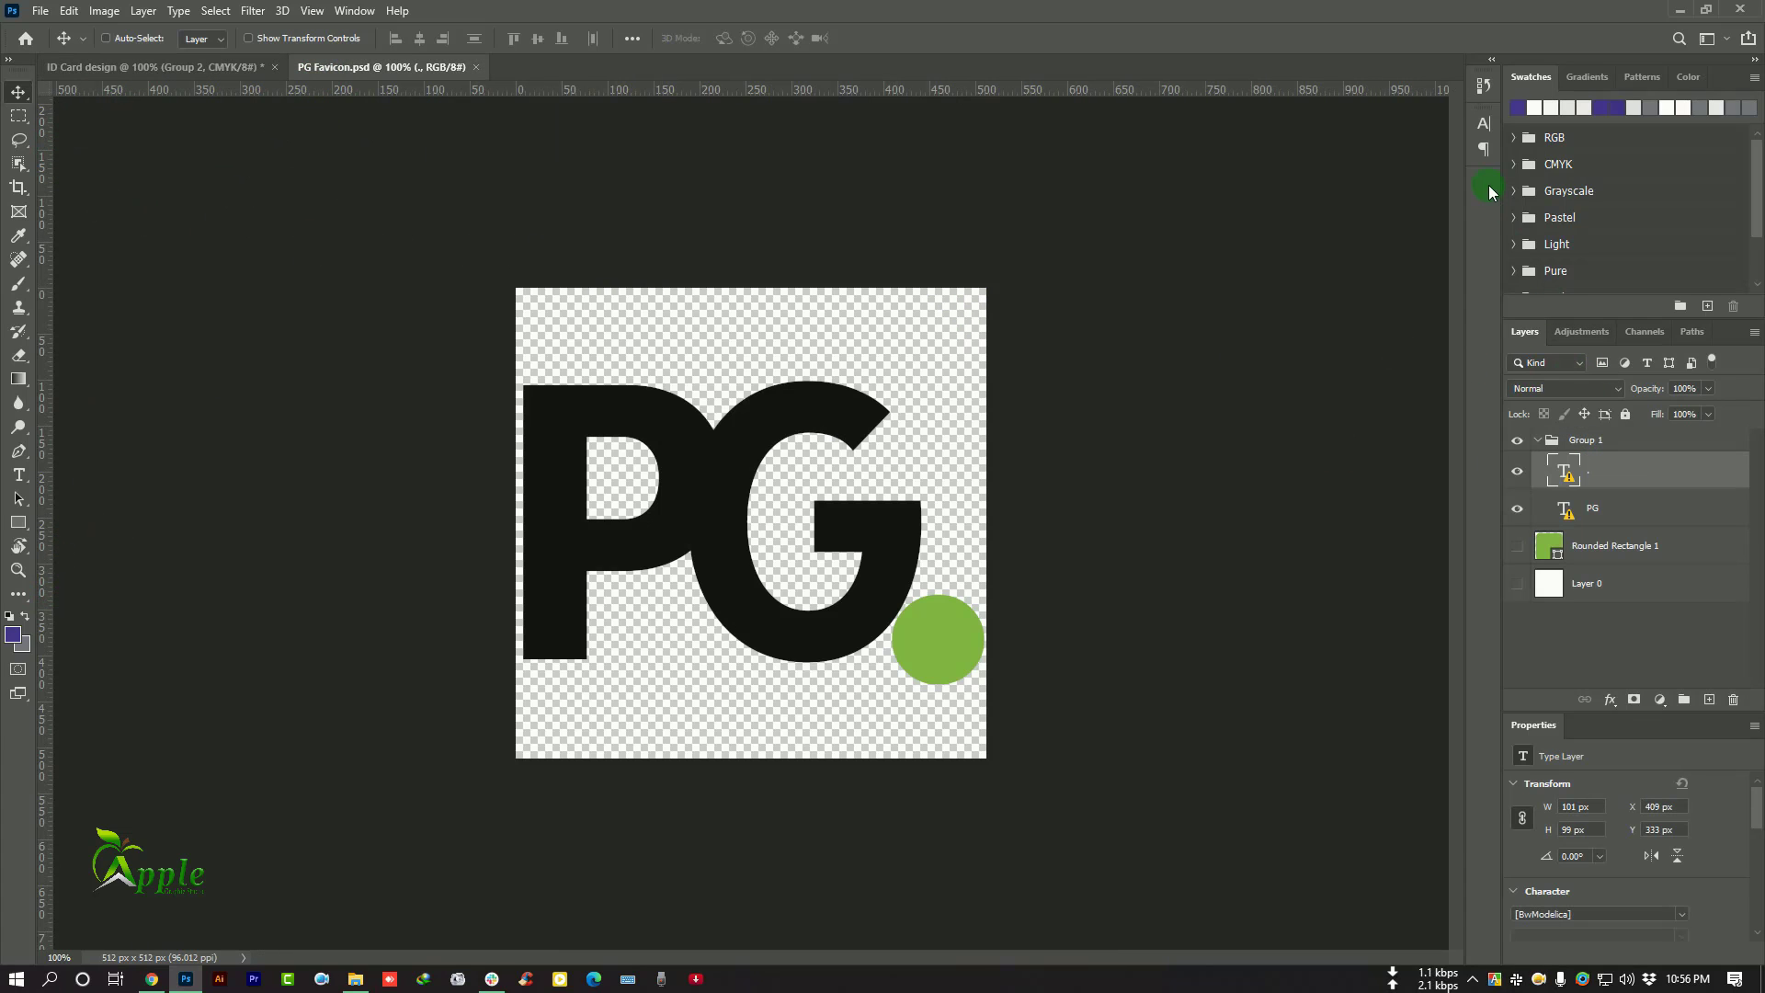
pyautogui.click(1483, 131)
pyautogui.click(1442, 231)
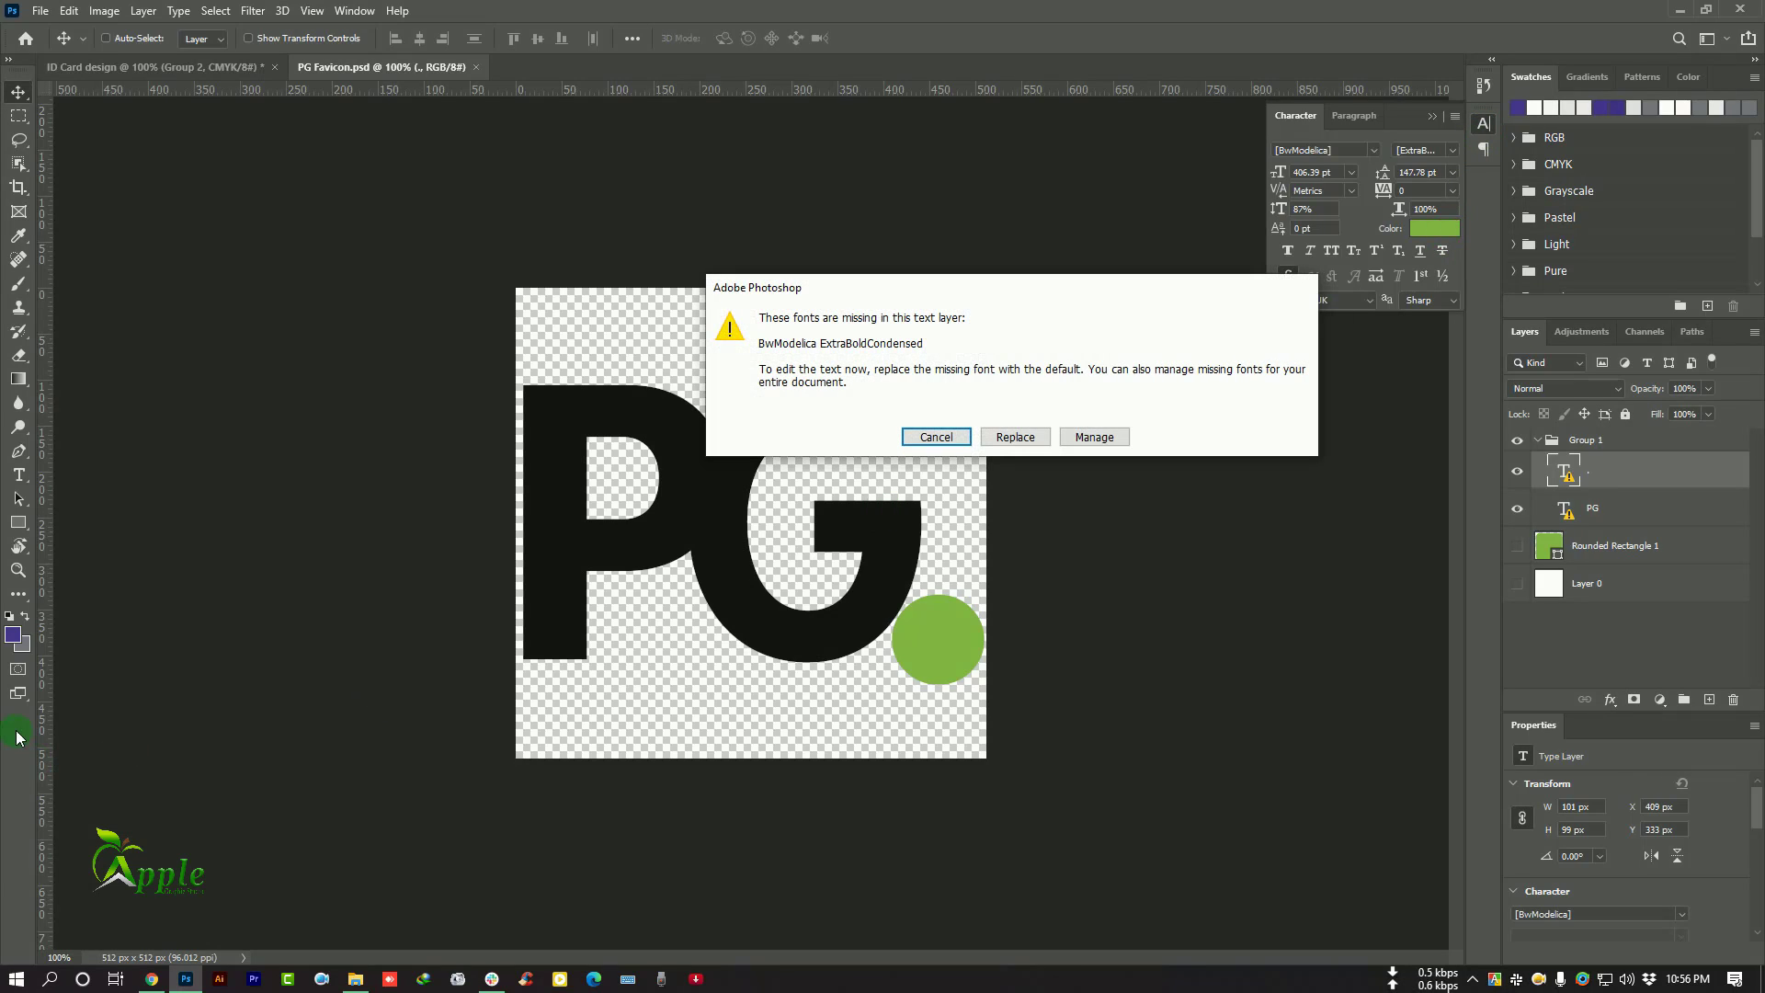
pyautogui.click(927, 438)
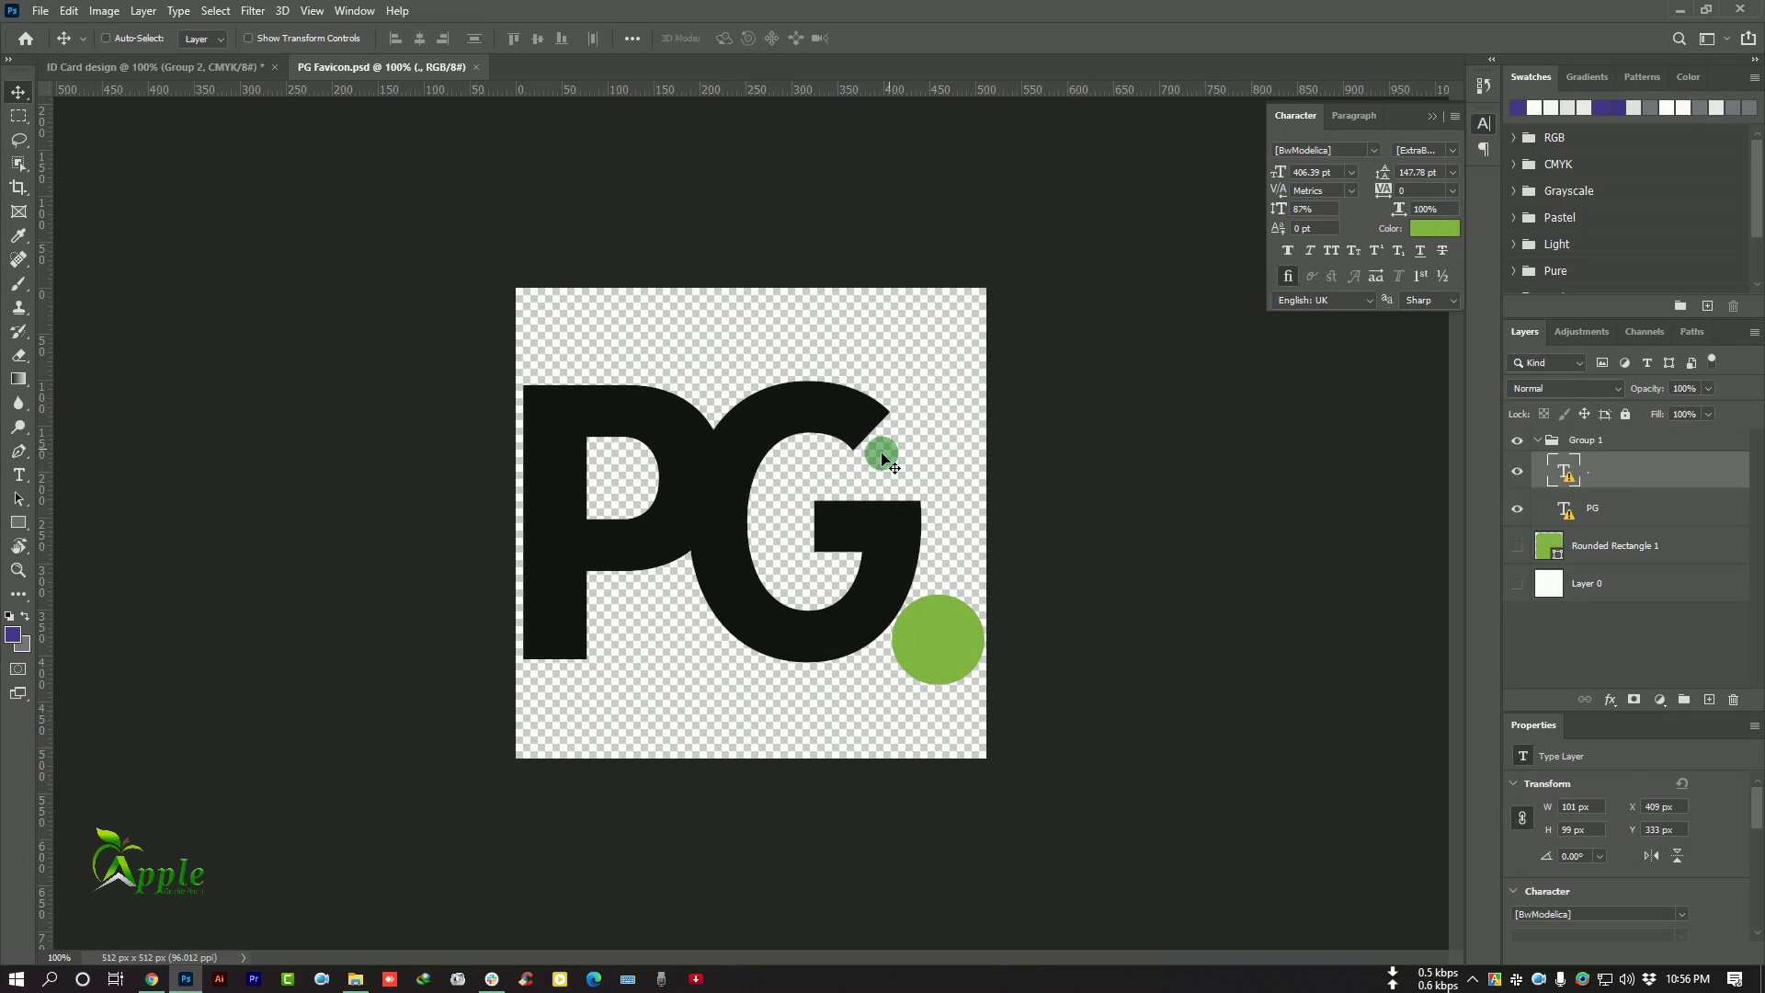
pyautogui.click(1456, 235)
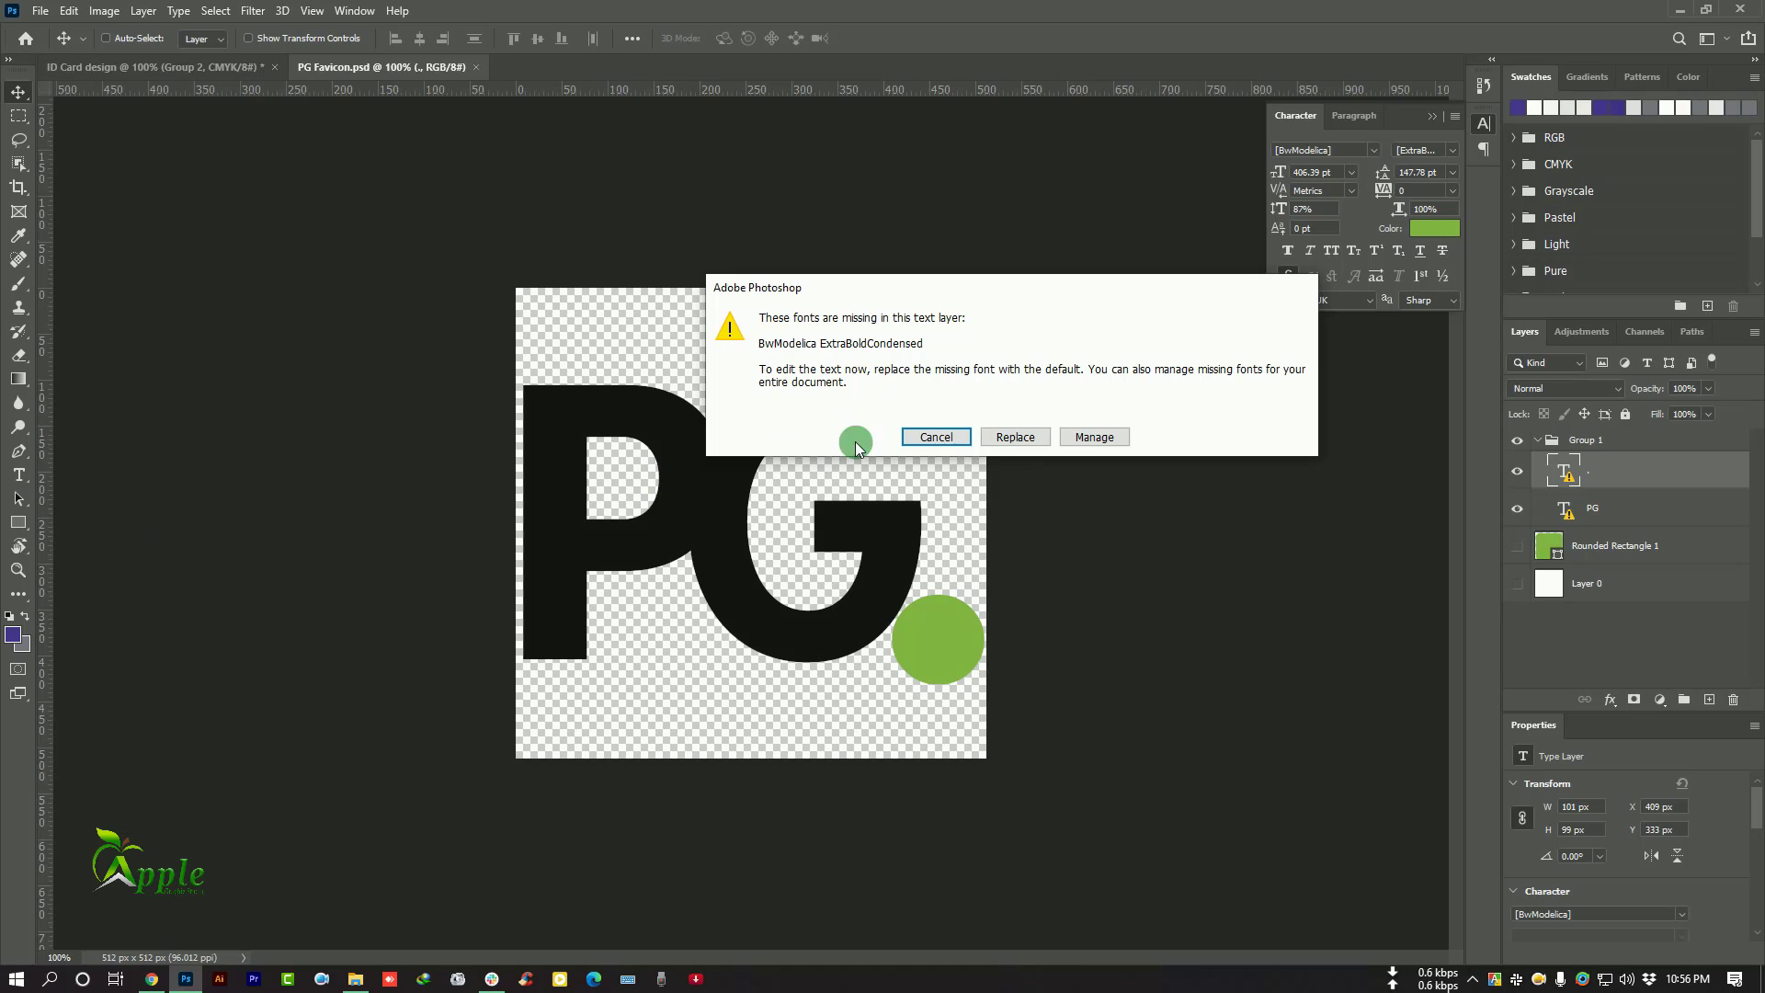
pyautogui.click(1017, 437)
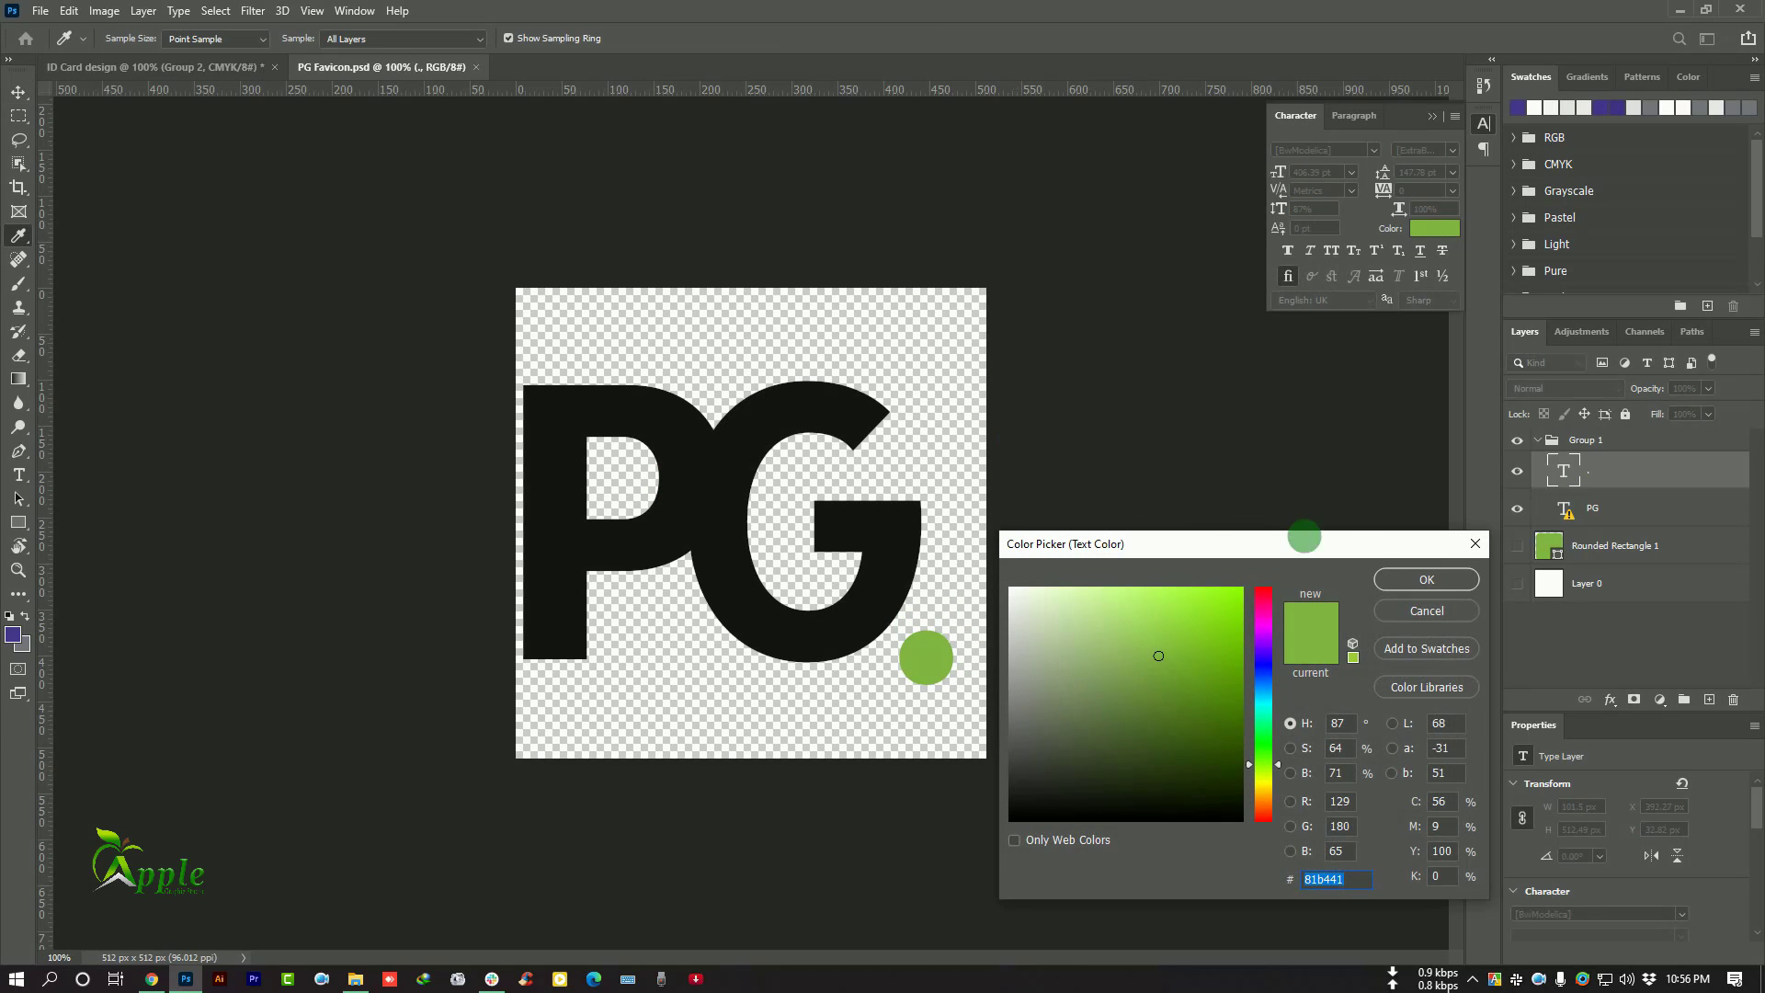
pyautogui.click(1396, 571)
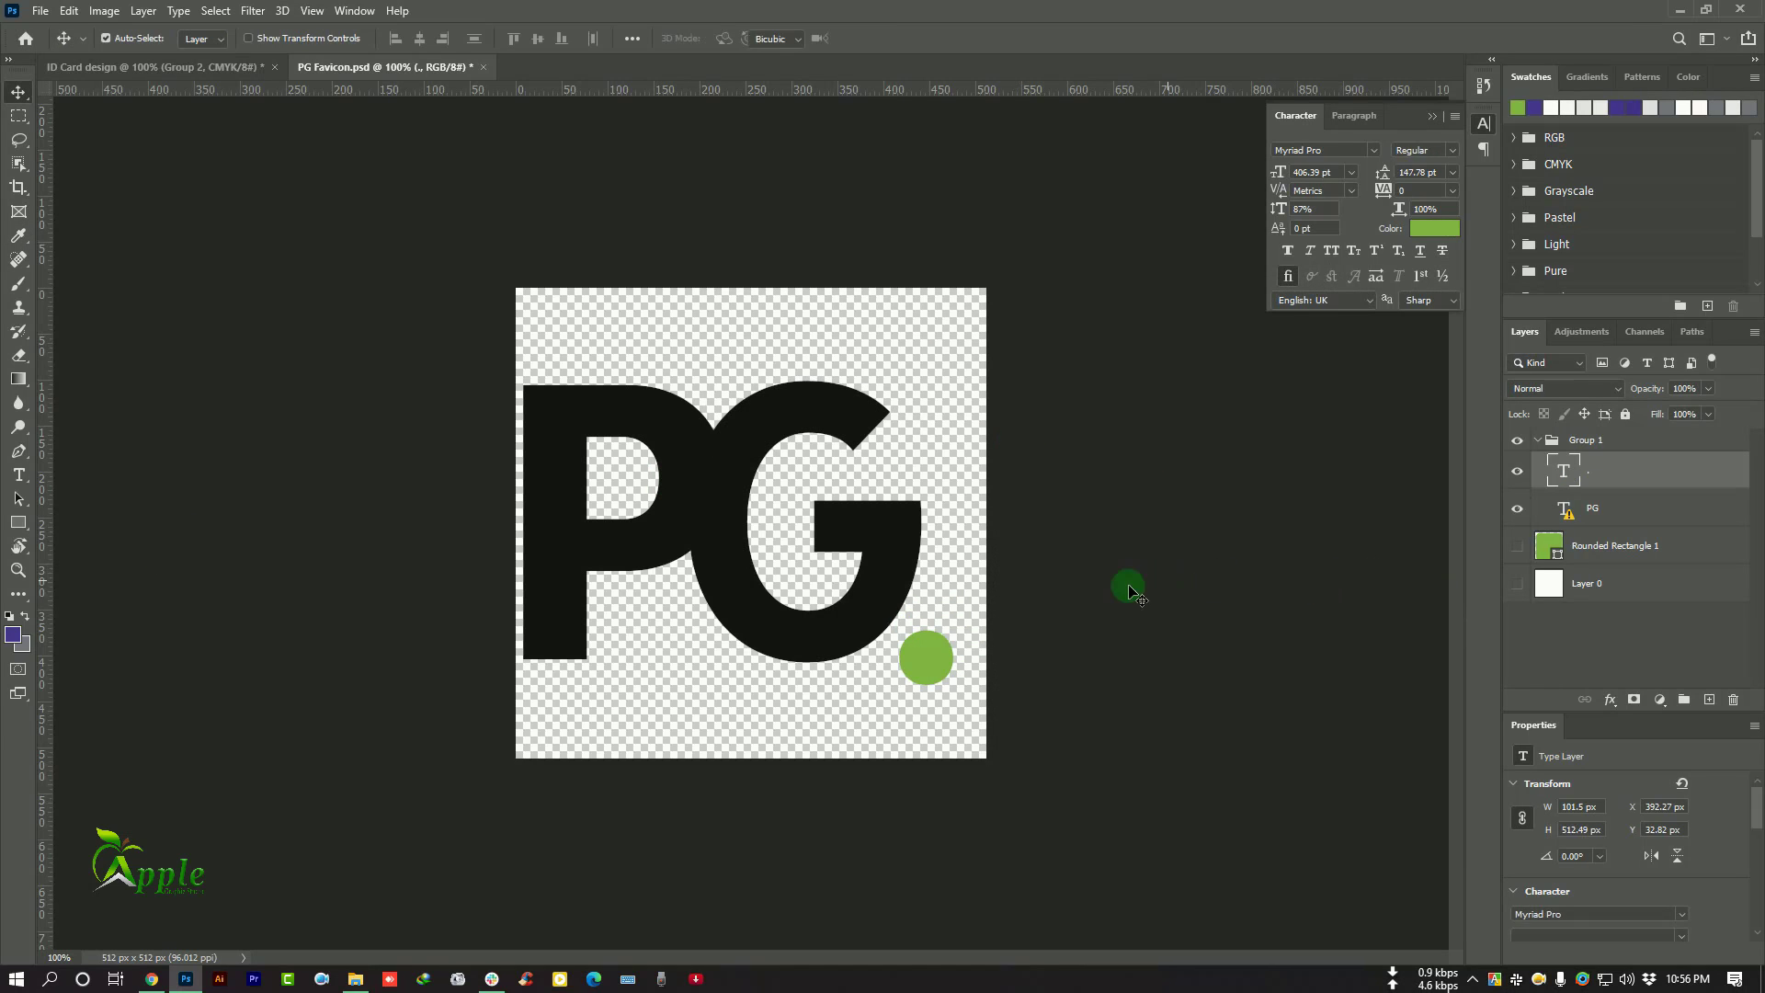
# - Enlarge the logo's dot to about 551 pt and move it up beside the lower right of the G
pyautogui.hotkey('ctrl', 't')
pyautogui.moveTo(969, 789); pyautogui.dragTo(986, 871)
pyautogui.click(918, 39)
pyautogui.press('Up')
pyautogui.press('Up')
pyautogui.press('Up')
pyautogui.press('Up')
pyautogui.press('Up')
pyautogui.press('Up')
pyautogui.press('Up')
pyautogui.press('Up')
pyautogui.press('Up')
pyautogui.press('Up')
pyautogui.press('Up')
pyautogui.press('Up')
pyautogui.press('Up')
pyautogui.press('Up')
pyautogui.press('Up')
pyautogui.press('Up')
pyautogui.press('Up')
pyautogui.press('Up')
pyautogui.press('Up')
pyautogui.press('Up')
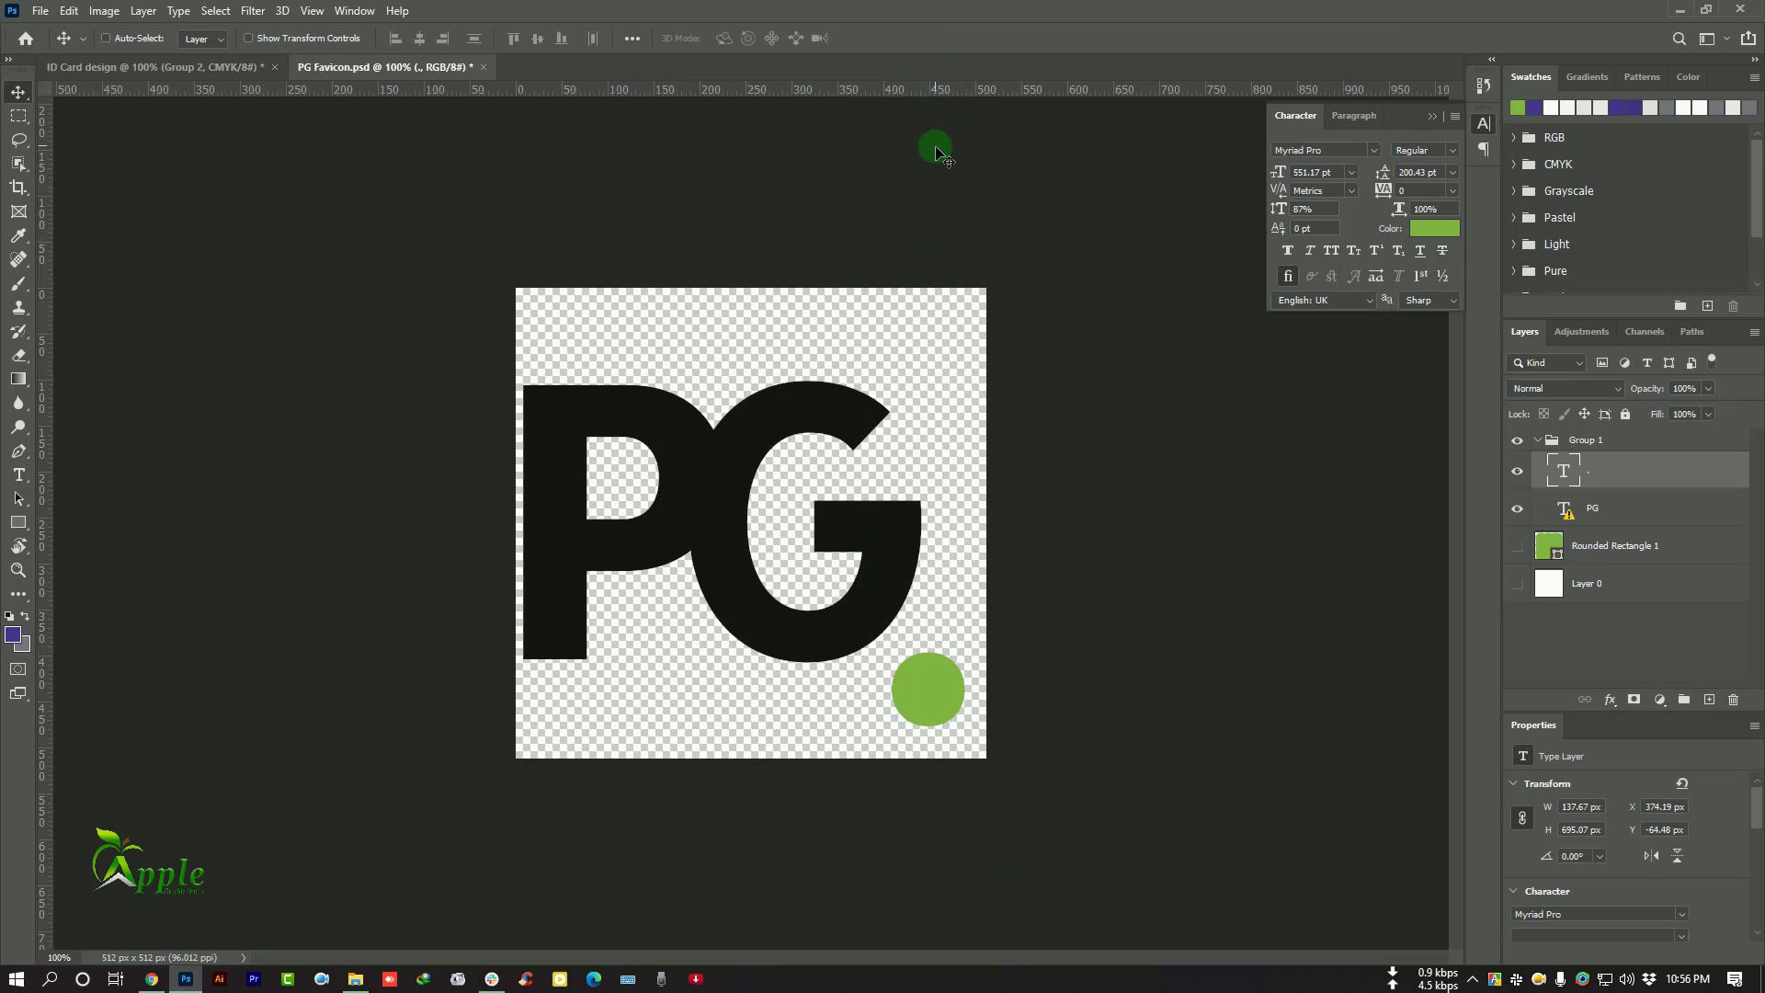
pyautogui.press('Up')
pyautogui.press('Up')
pyautogui.press('Up')
pyautogui.press('Up')
pyautogui.press('Up')
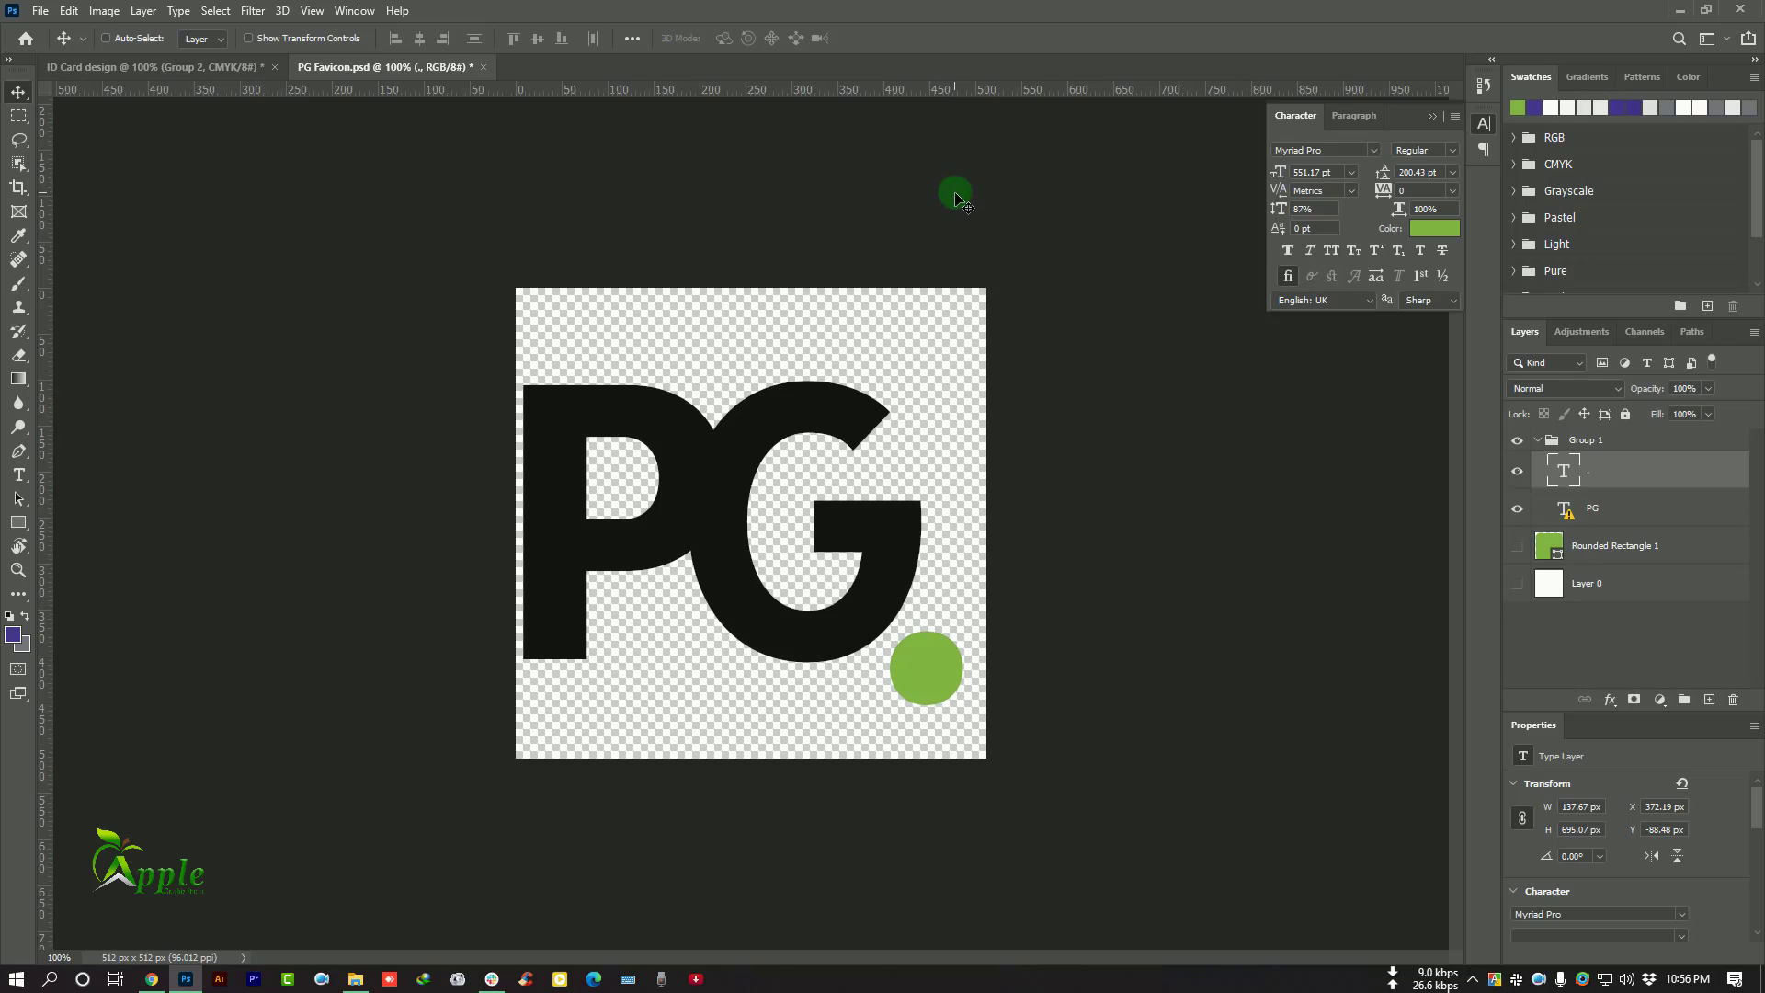
# - Recolor the logo's green dot with the purple foreground color
pyautogui.click(1439, 230)
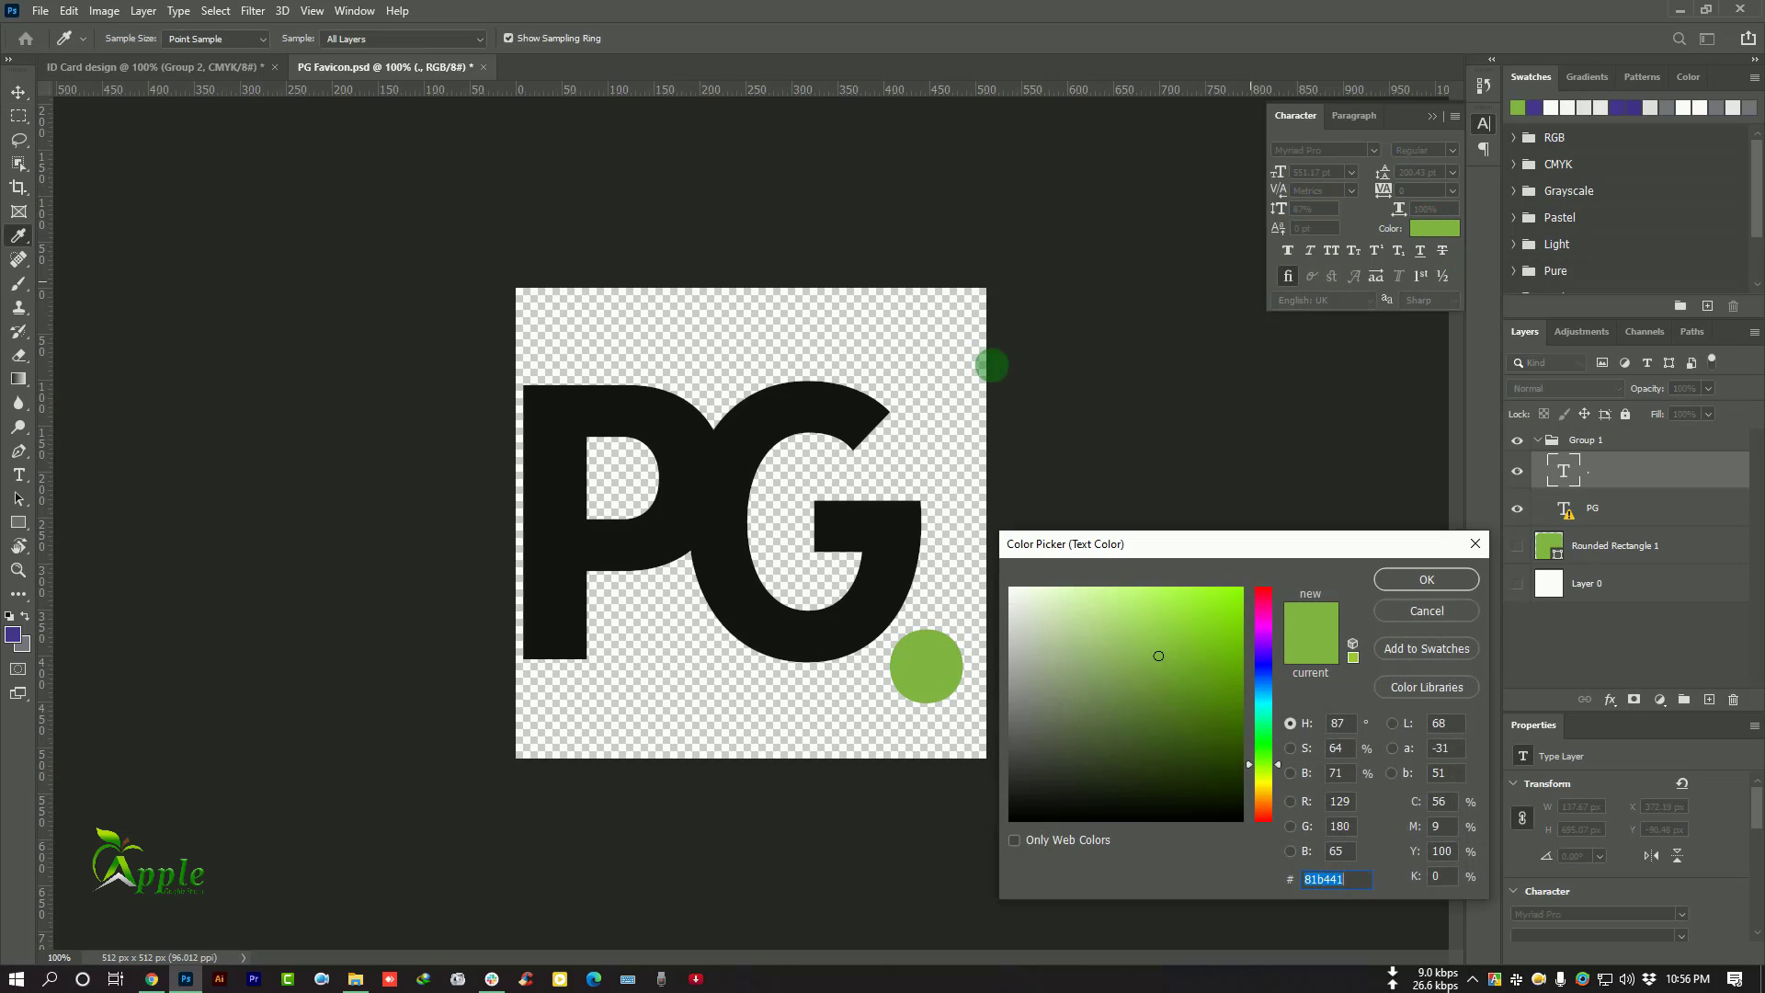
pyautogui.click(16, 637)
pyautogui.click(1385, 581)
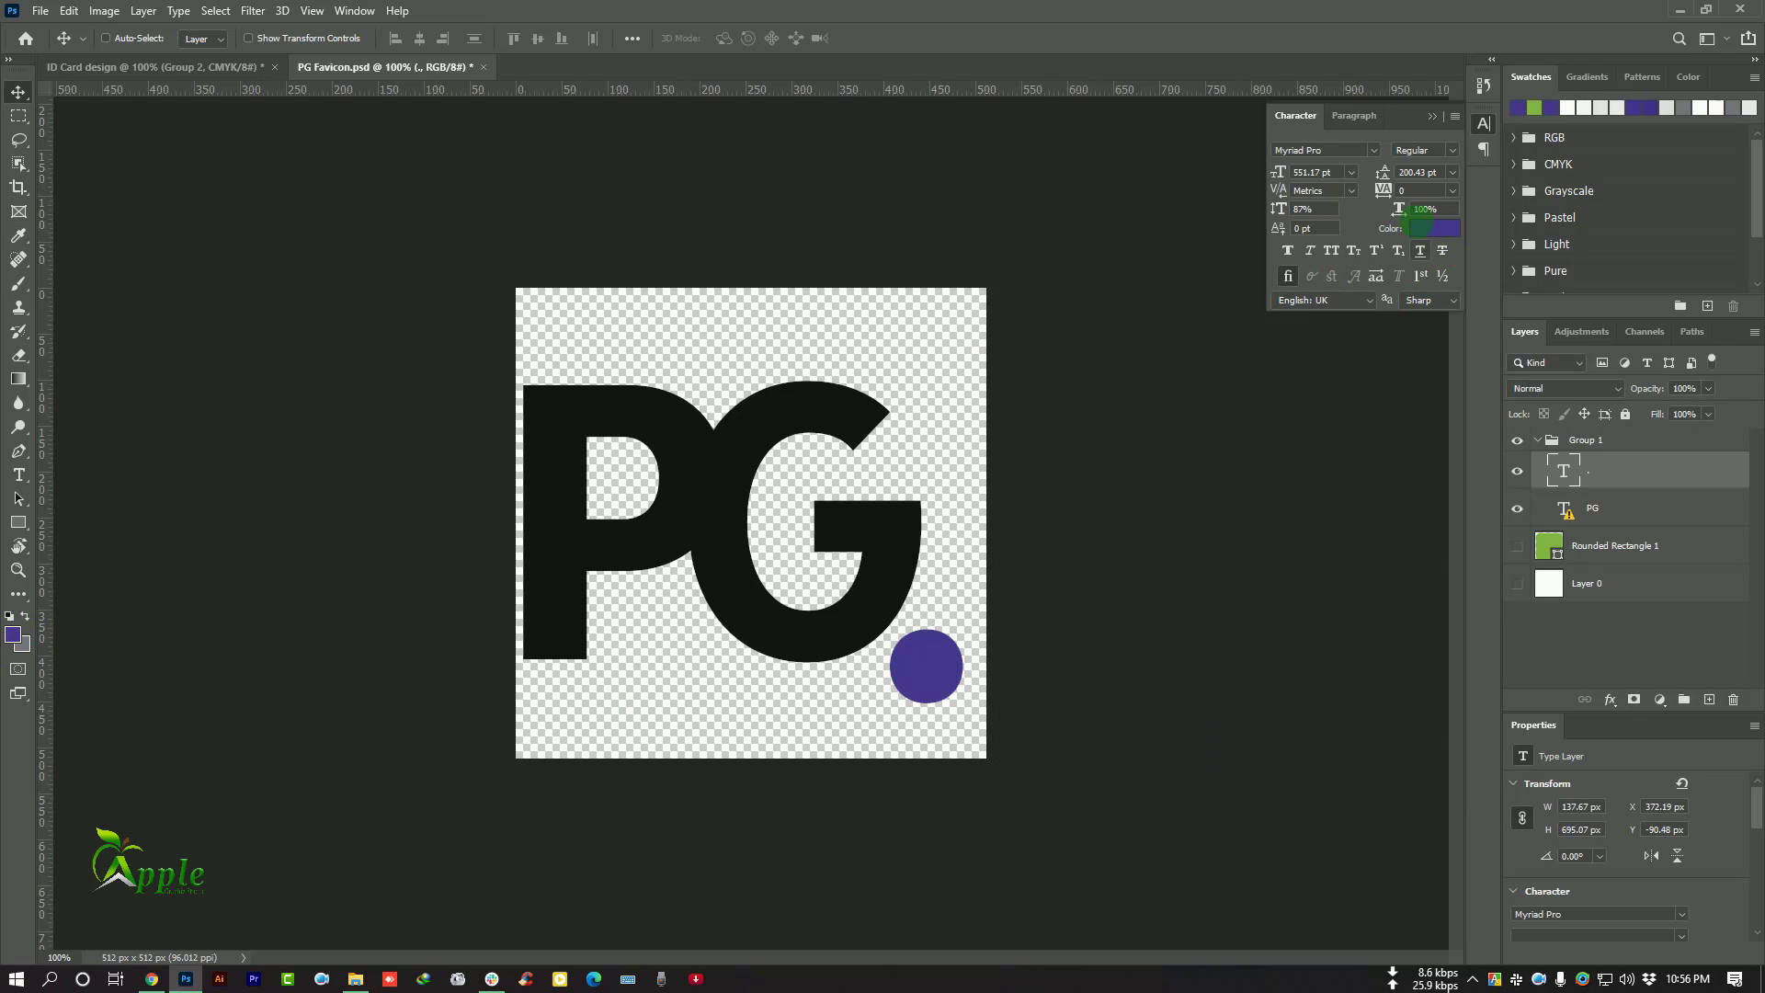
pyautogui.click(1430, 118)
# - Copy the whole PG logo group into the ID Card design document
pyautogui.click(1553, 443)
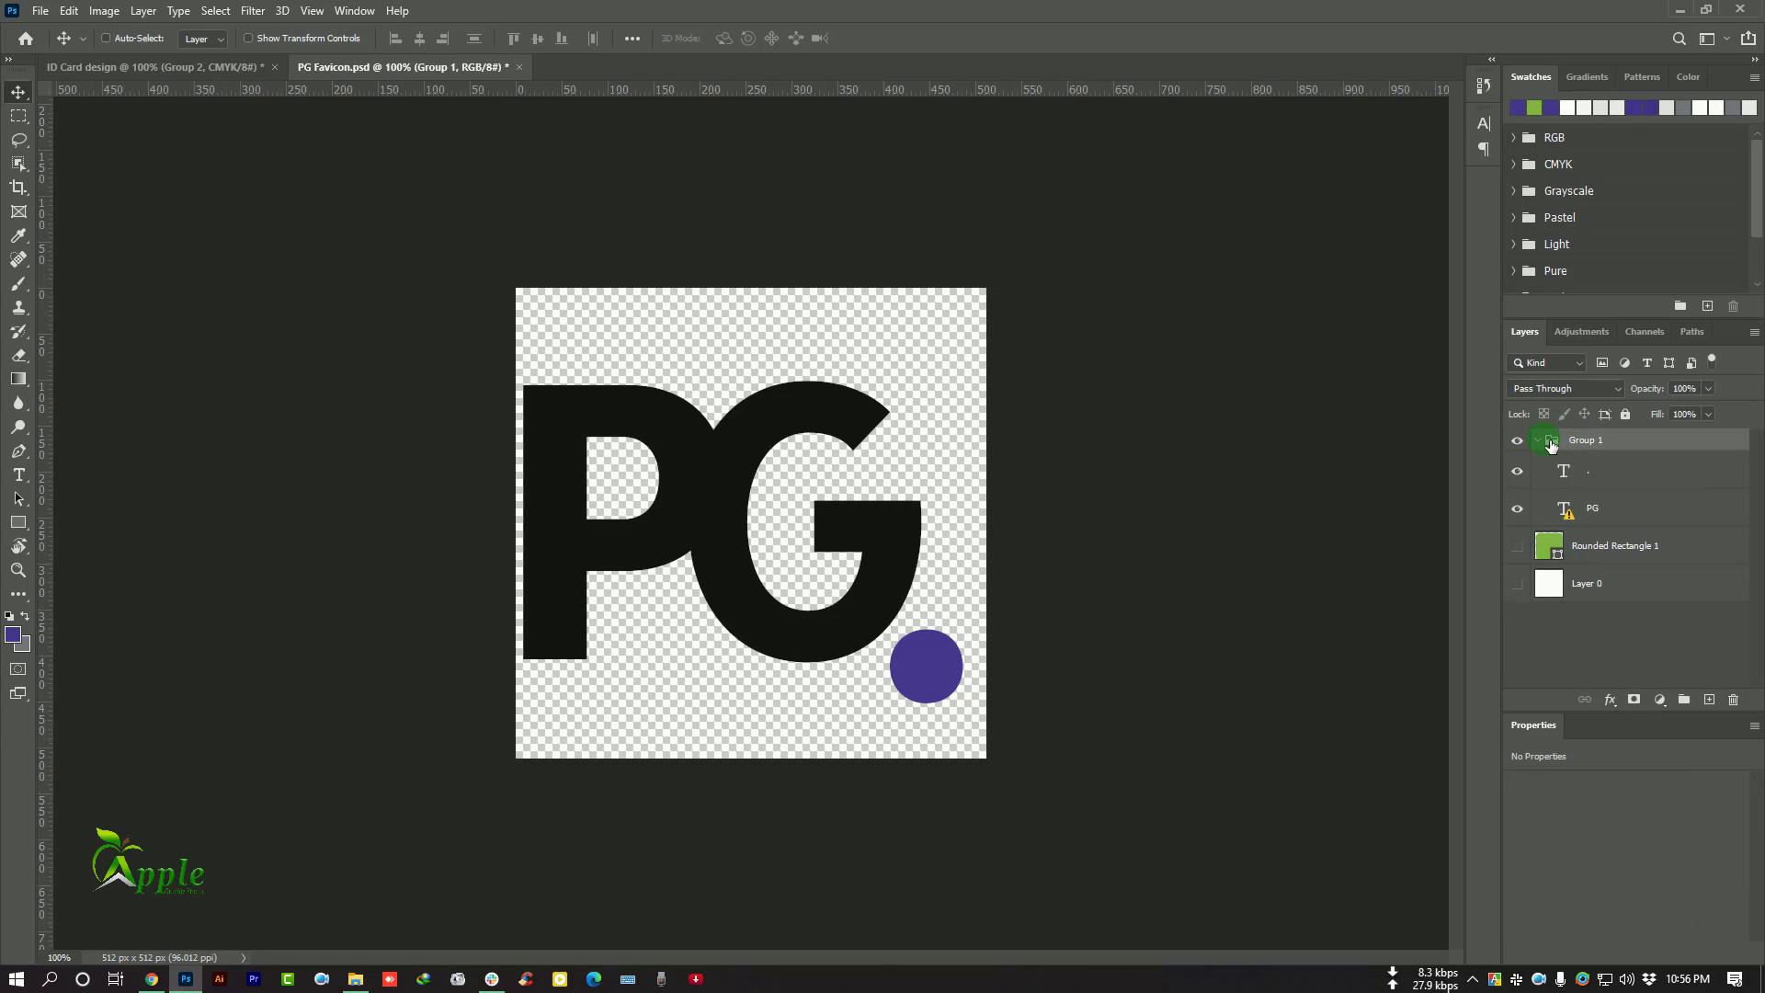
pyautogui.click(1539, 441)
pyautogui.click(1517, 441)
pyautogui.click(1517, 441)
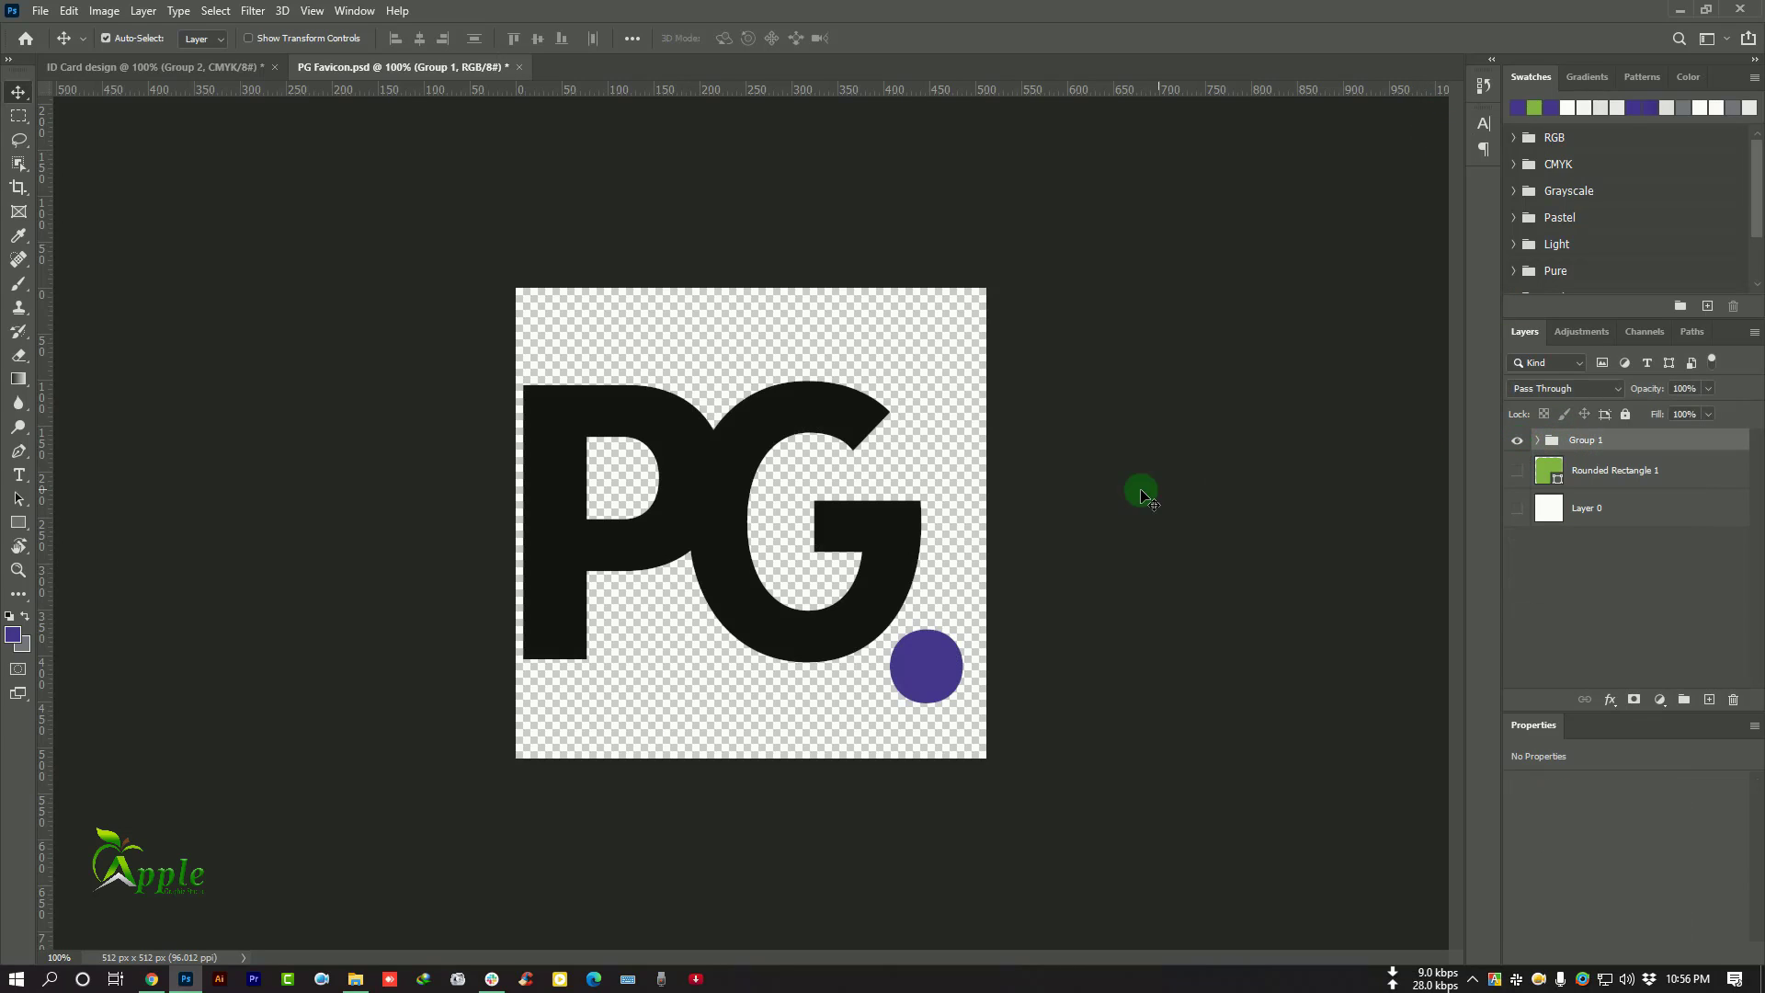
pyautogui.click(158, 64)
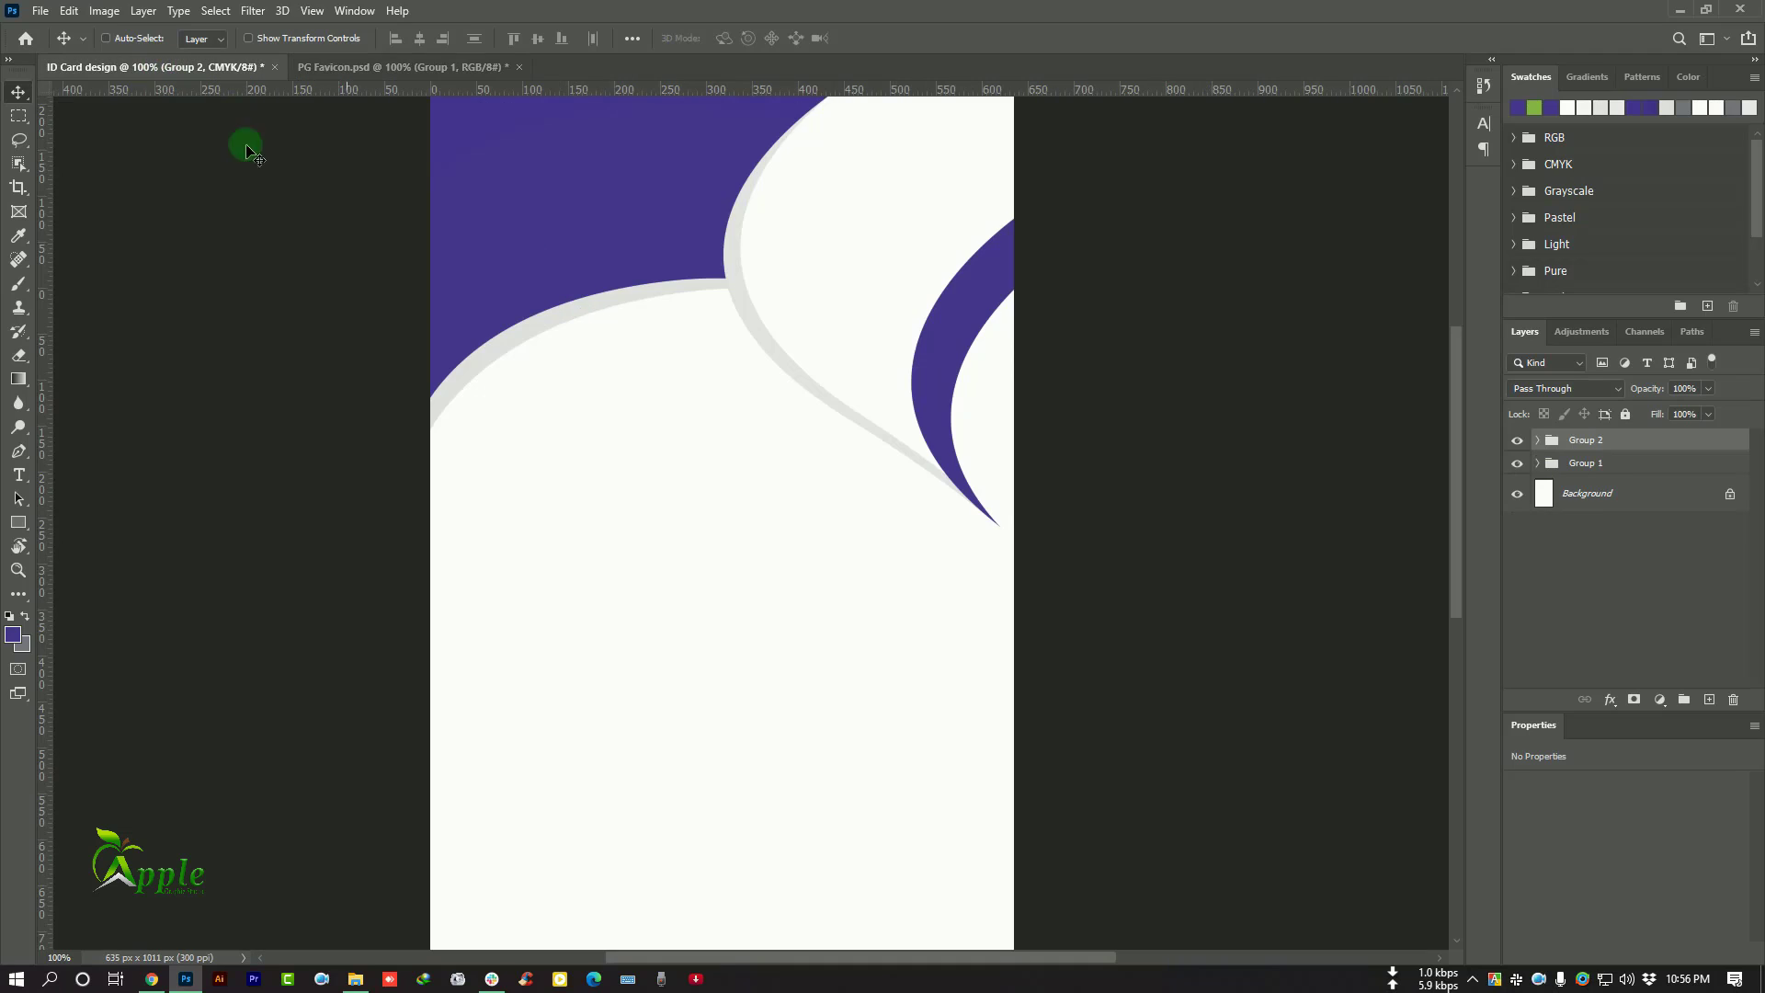
pyautogui.click(68, 13)
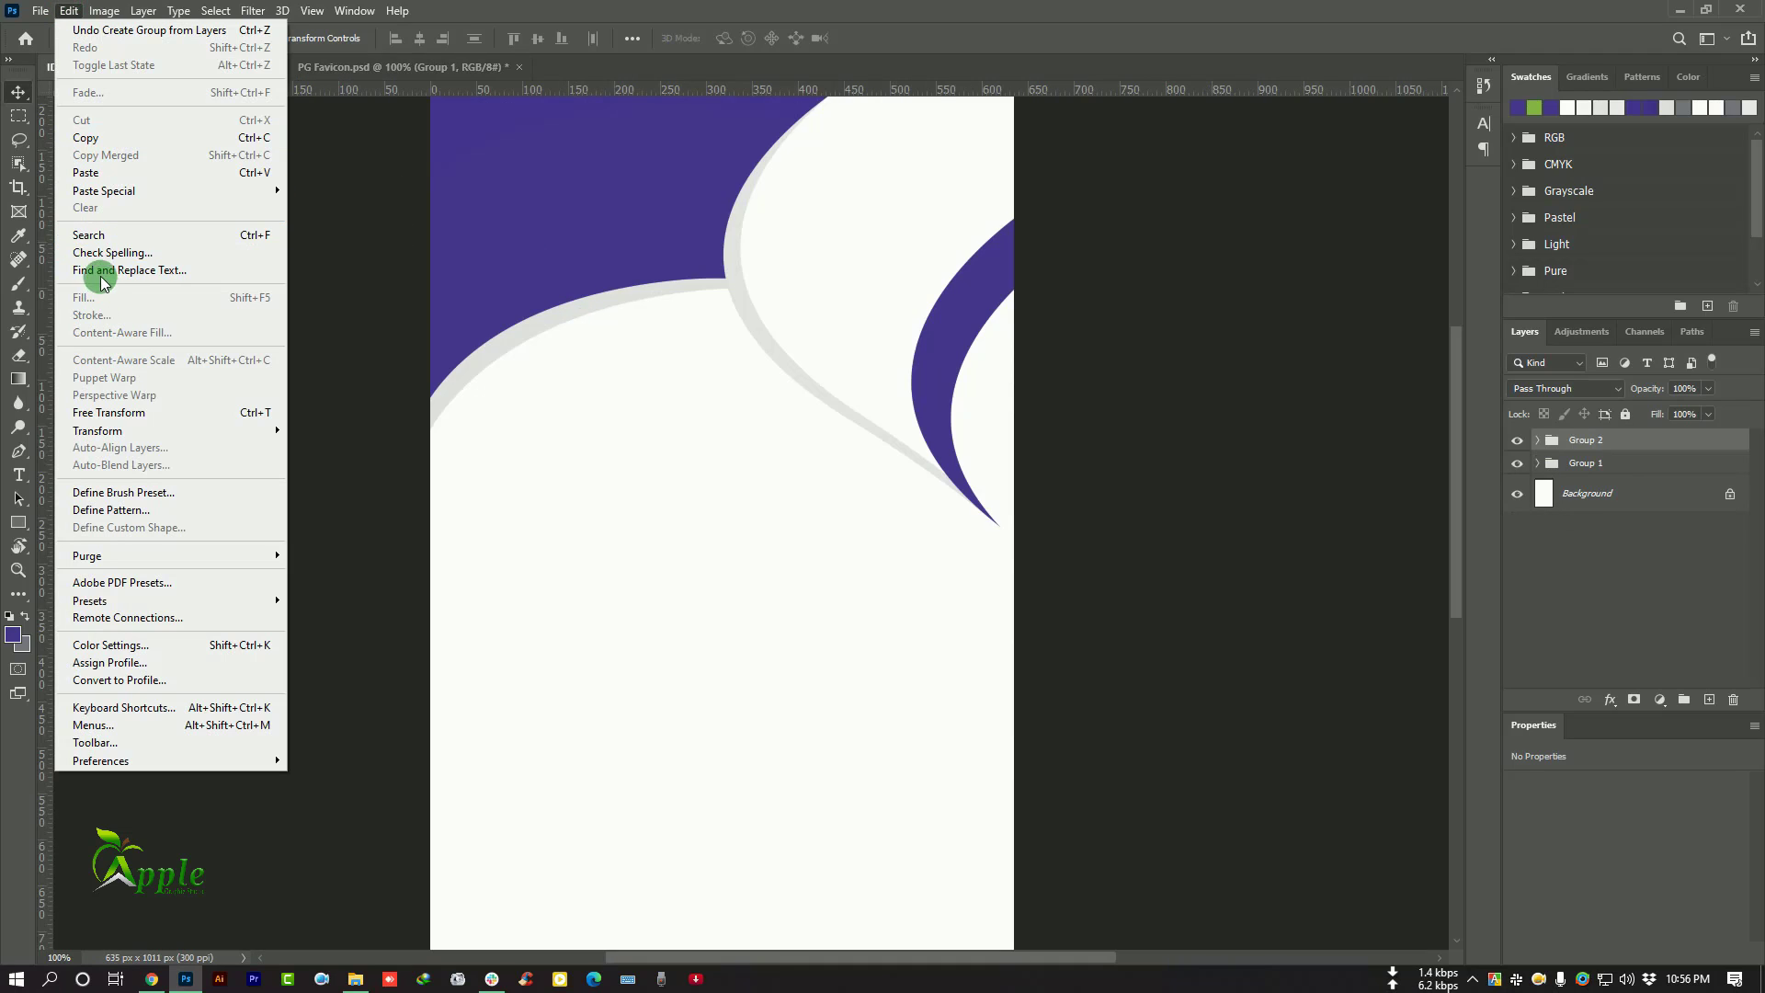
pyautogui.click(97, 173)
# - Scale the pasted PG logo to about 24% and place it in the card's white upper-right corner area
pyautogui.scroll(3, 839, 512)
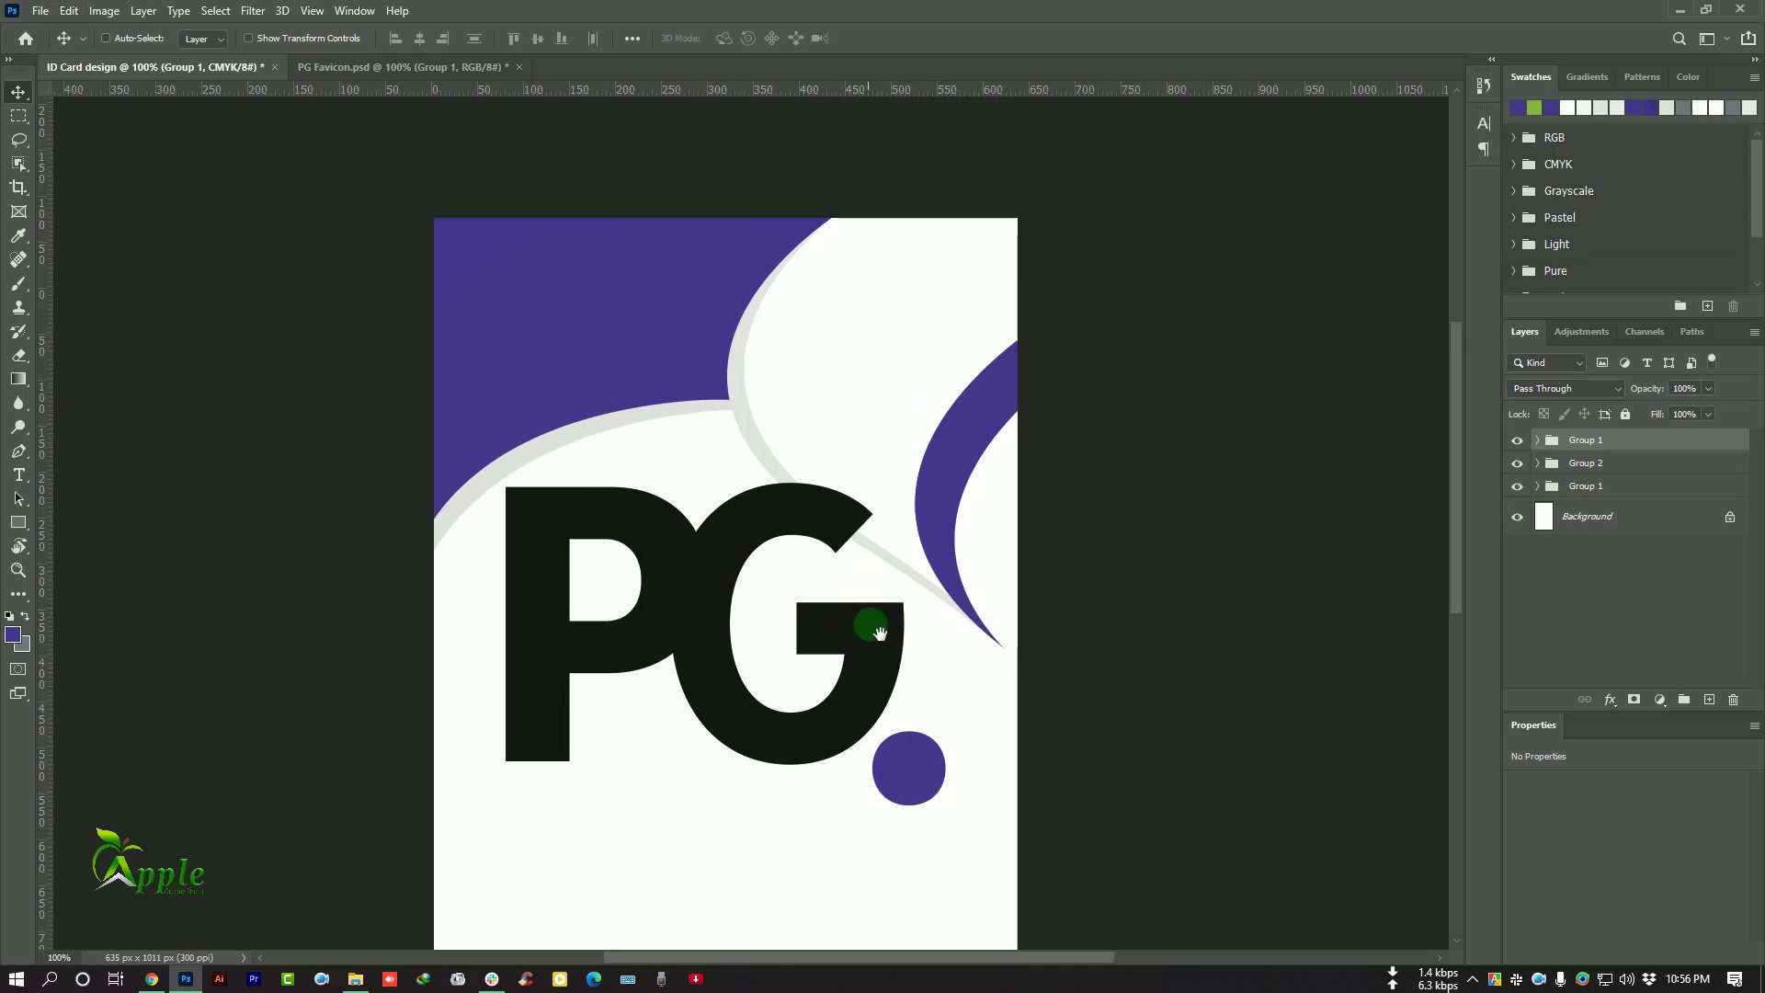
pyautogui.click(63, 22)
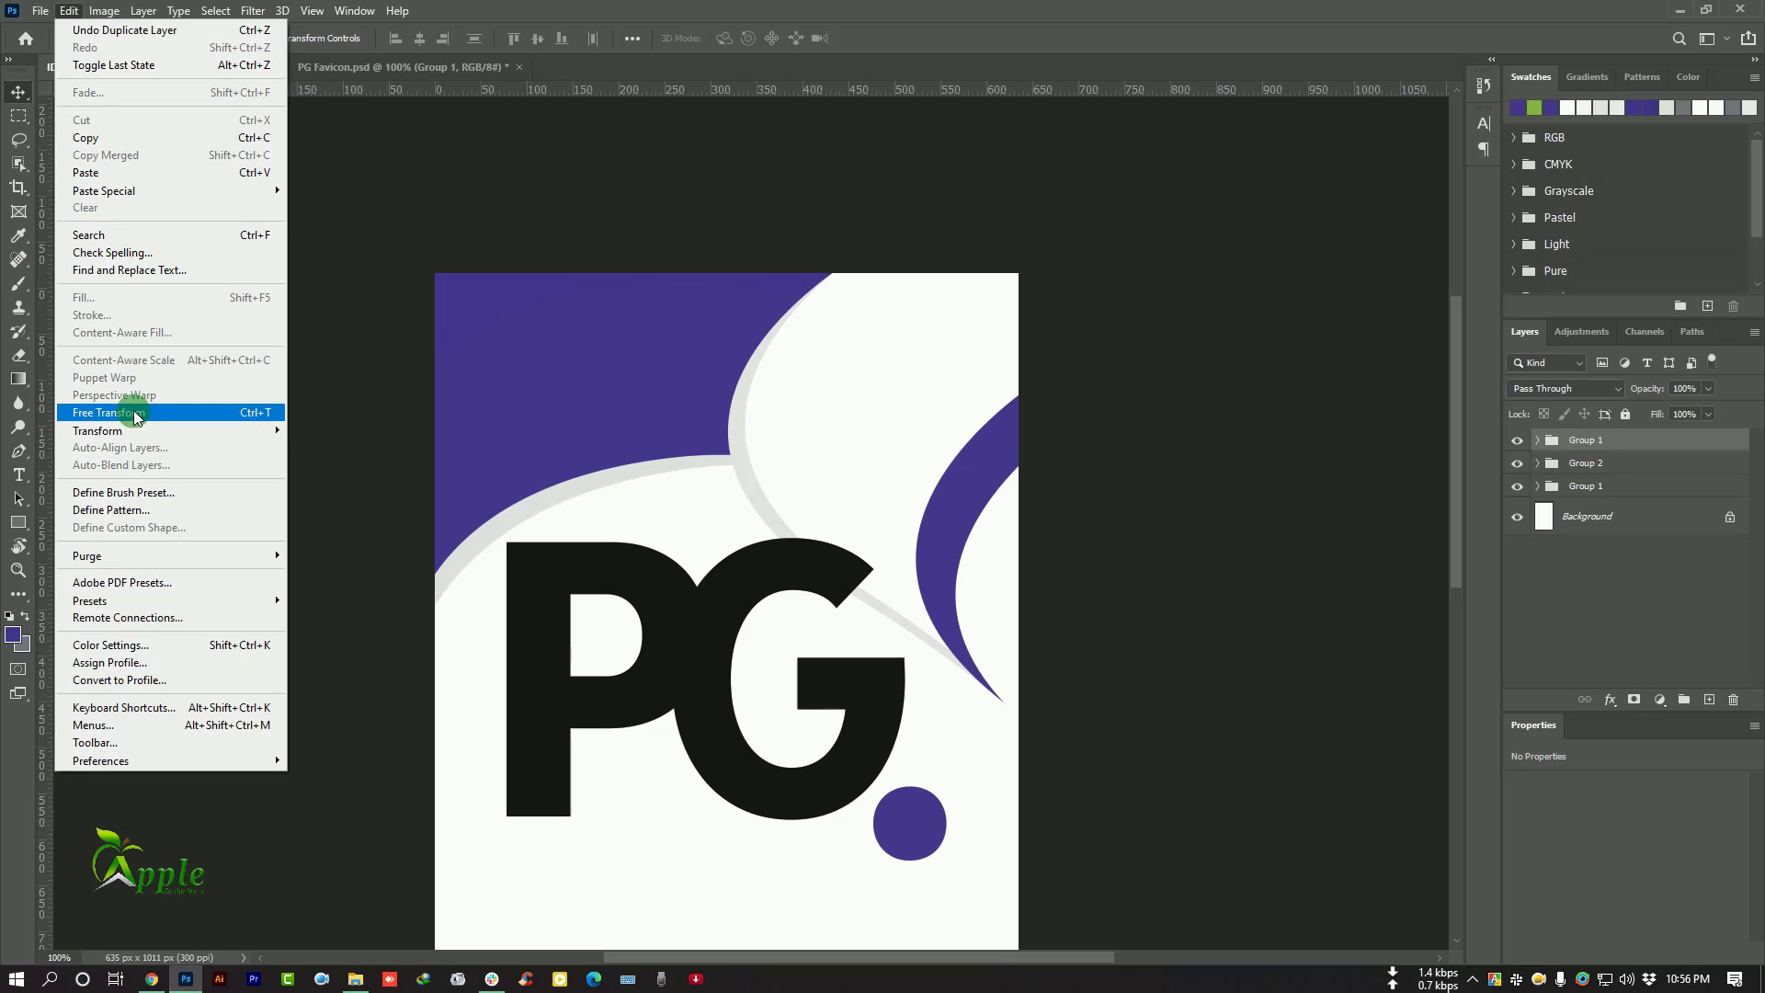
pyautogui.click(138, 405)
pyautogui.click(1033, 439)
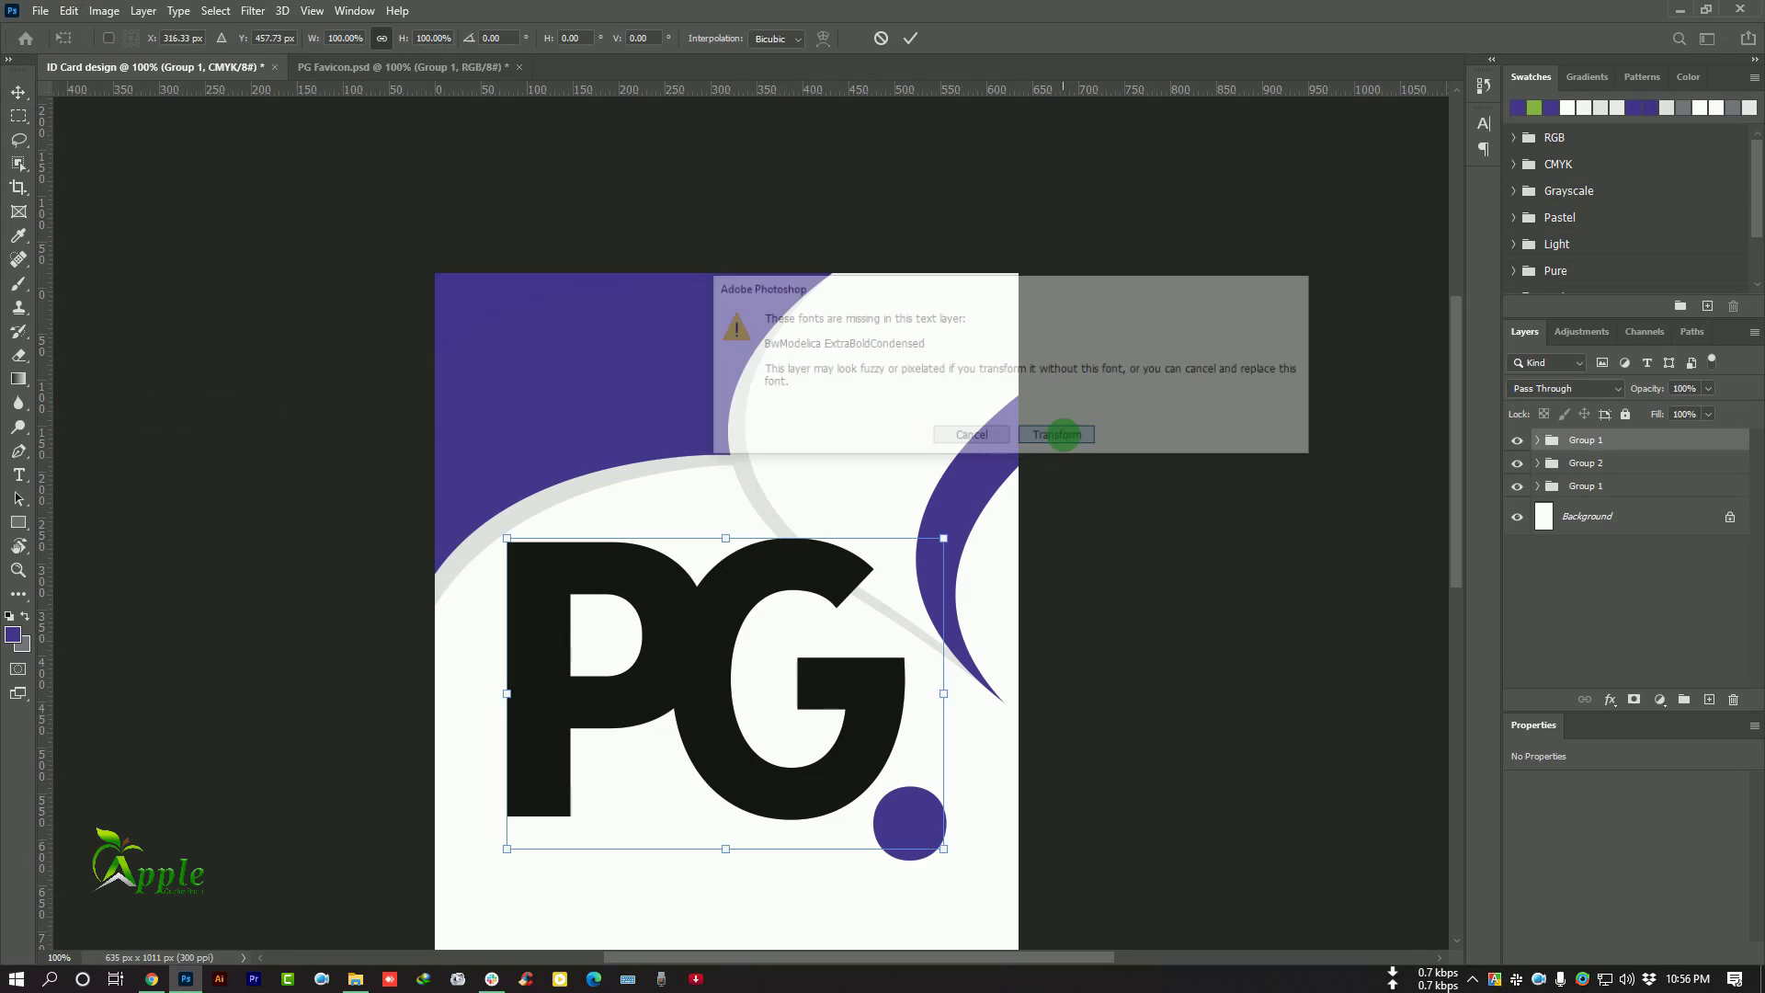
pyautogui.moveTo(496, 541); pyautogui.dragTo(650, 631)
pyautogui.moveTo(782, 656); pyautogui.dragTo(933, 368)
pyautogui.moveTo(956, 451); pyautogui.dragTo(931, 448)
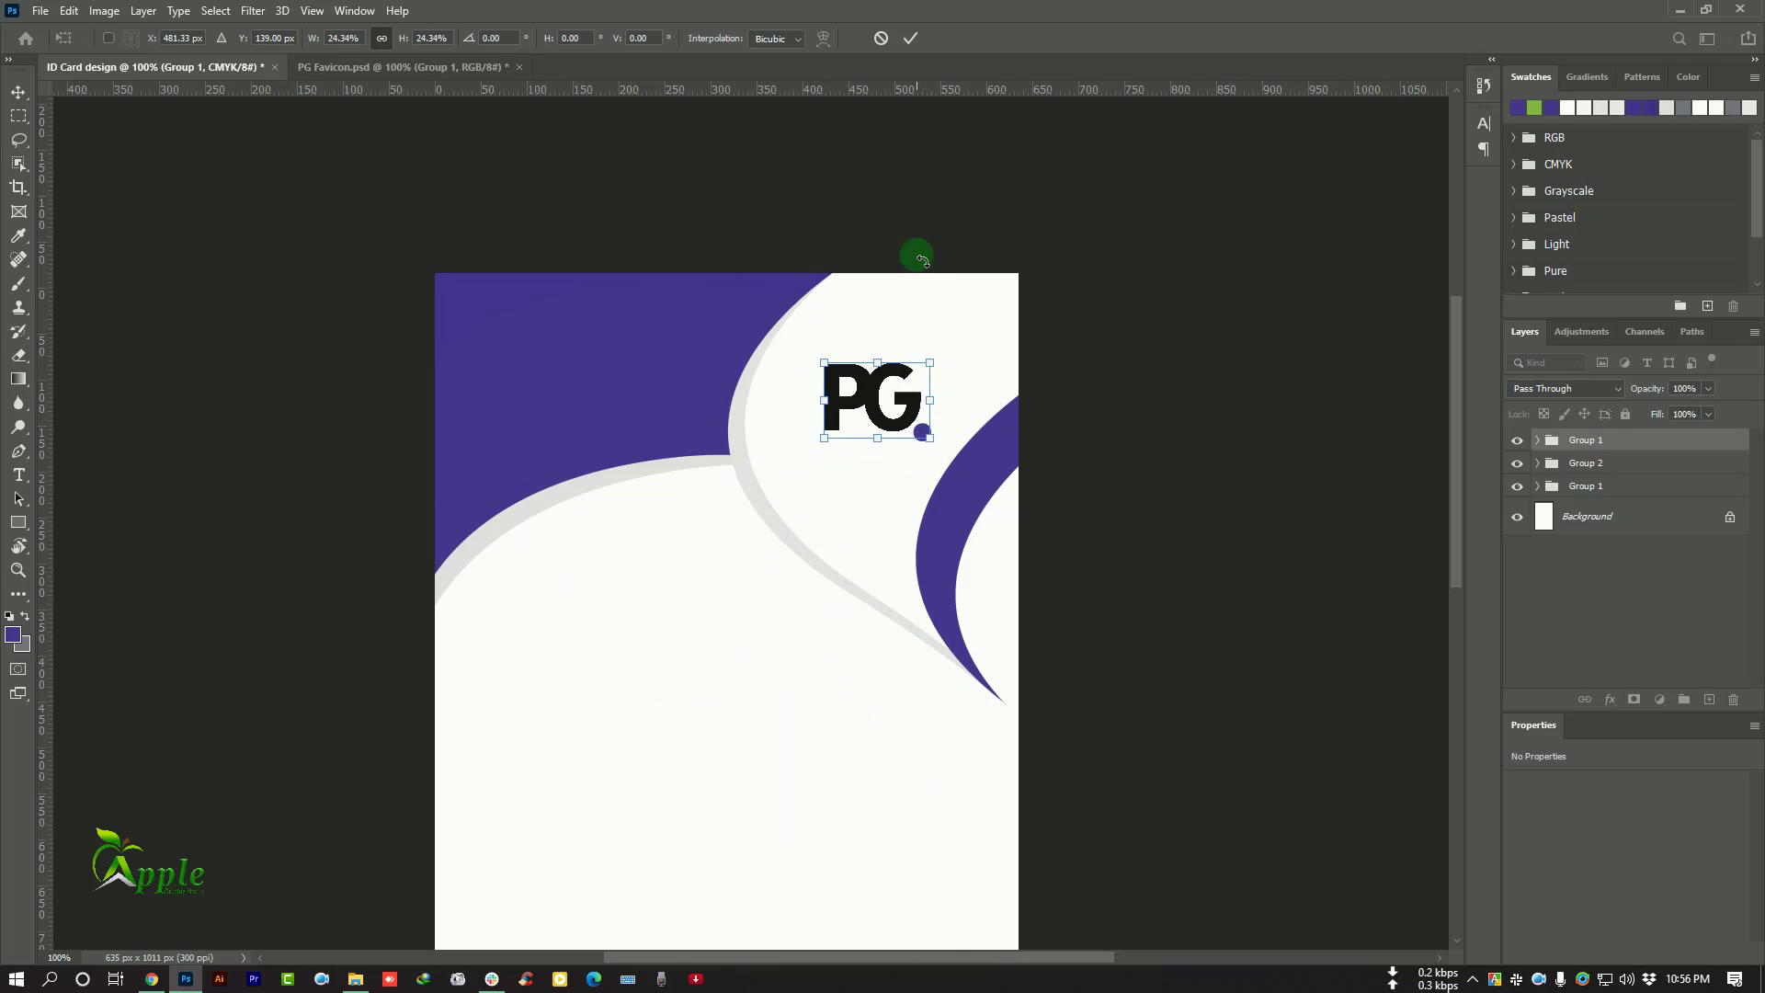
pyautogui.click(905, 34)
# - Nudge the PG logo slightly left and down within the white corner area
pyautogui.press('Left')
pyautogui.press('Left')
pyautogui.press('Left')
pyautogui.press('Left')
pyautogui.press('Left')
pyautogui.press('Left')
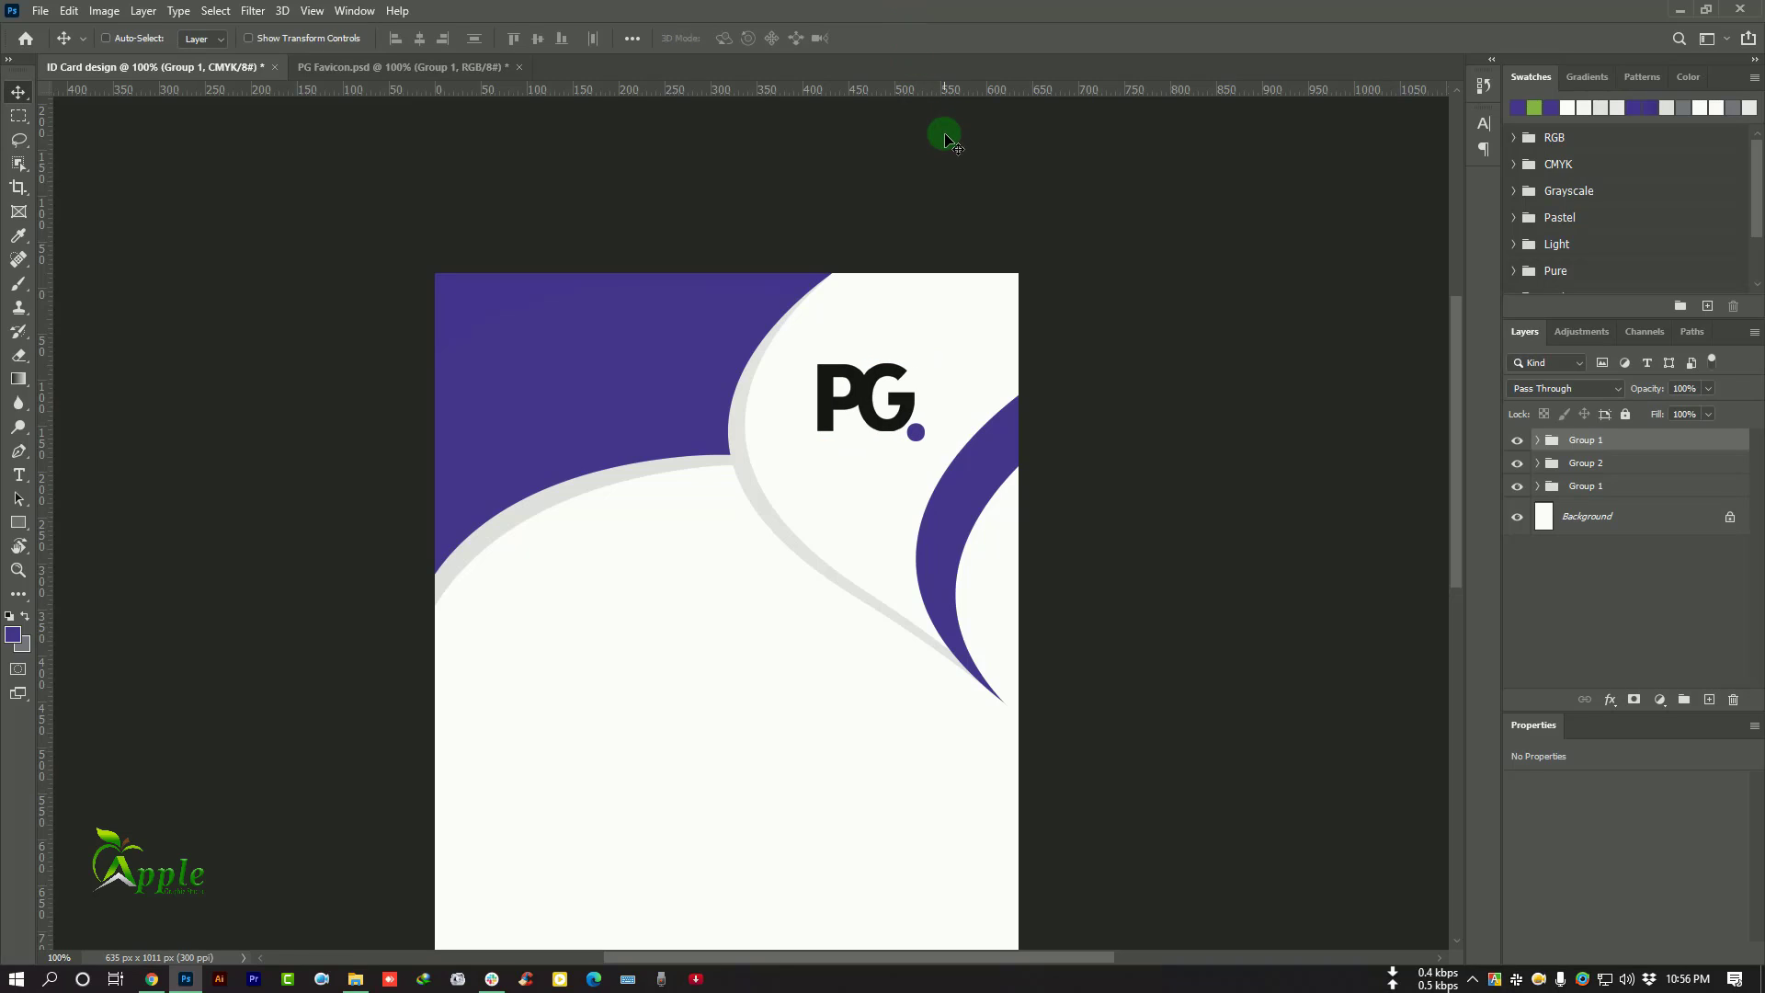
pyautogui.press('Down')
pyautogui.press('Down')
pyautogui.press('Down')
pyautogui.press('Down')
pyautogui.press('Down')
pyautogui.press('Left')
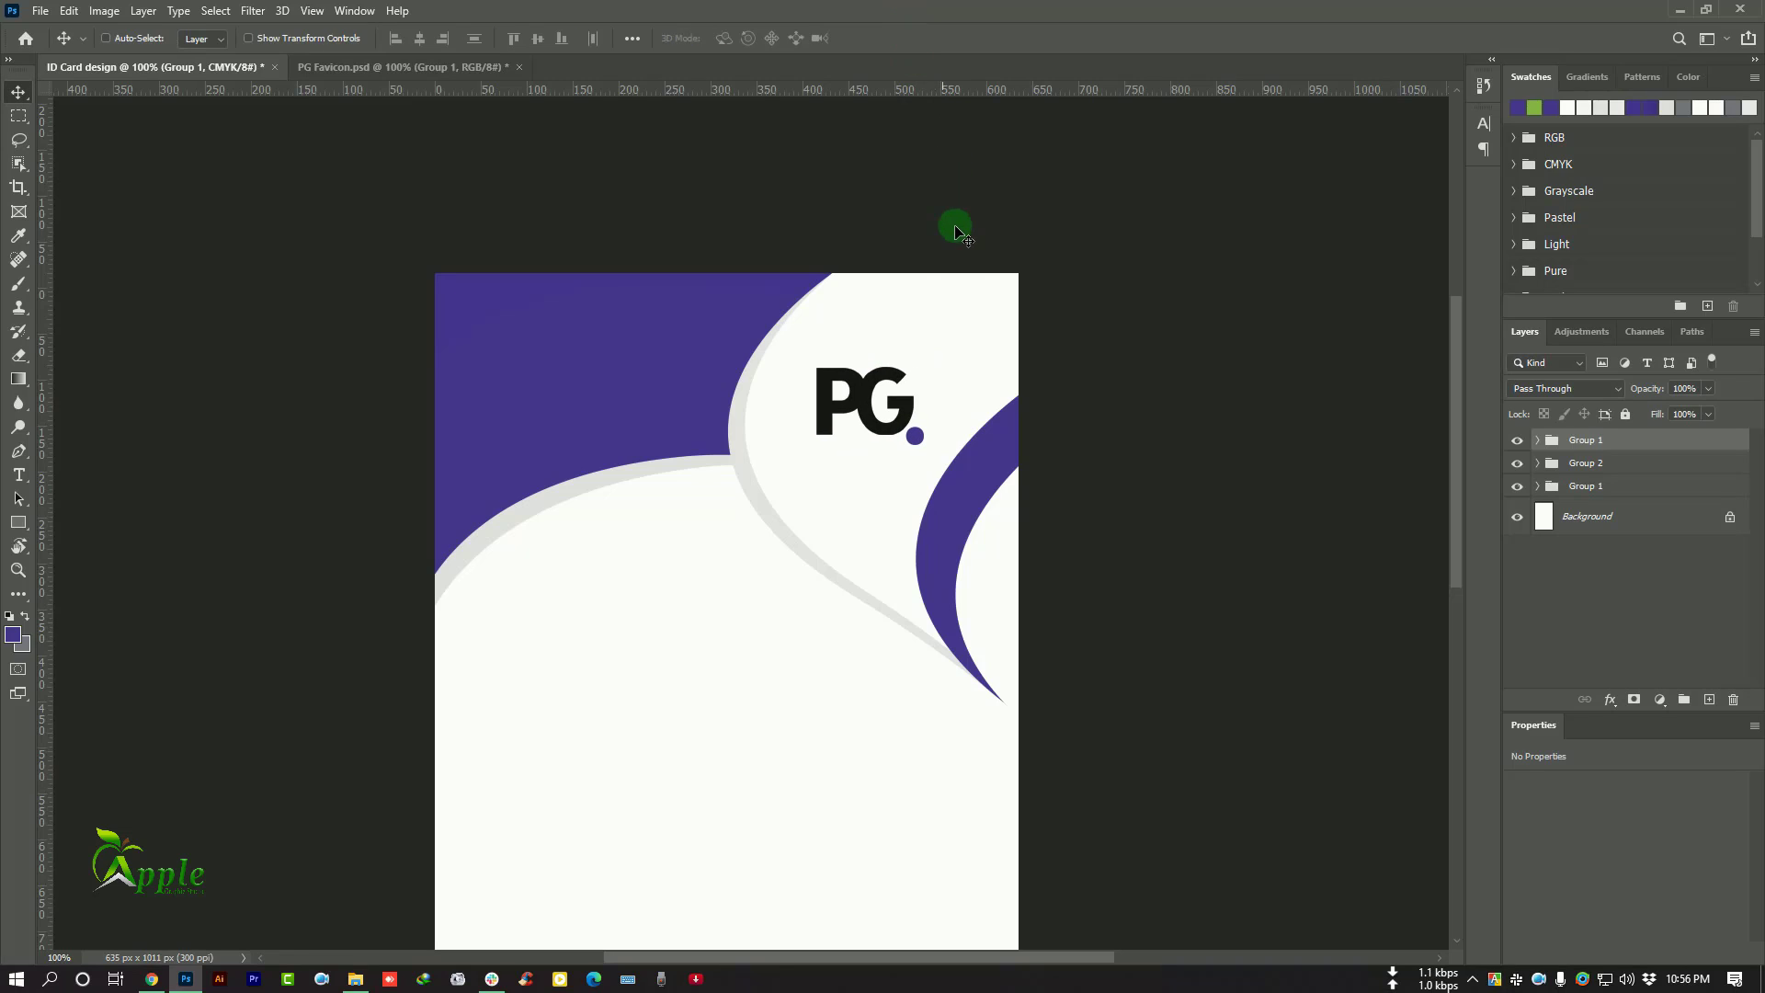
pyautogui.press('Down')
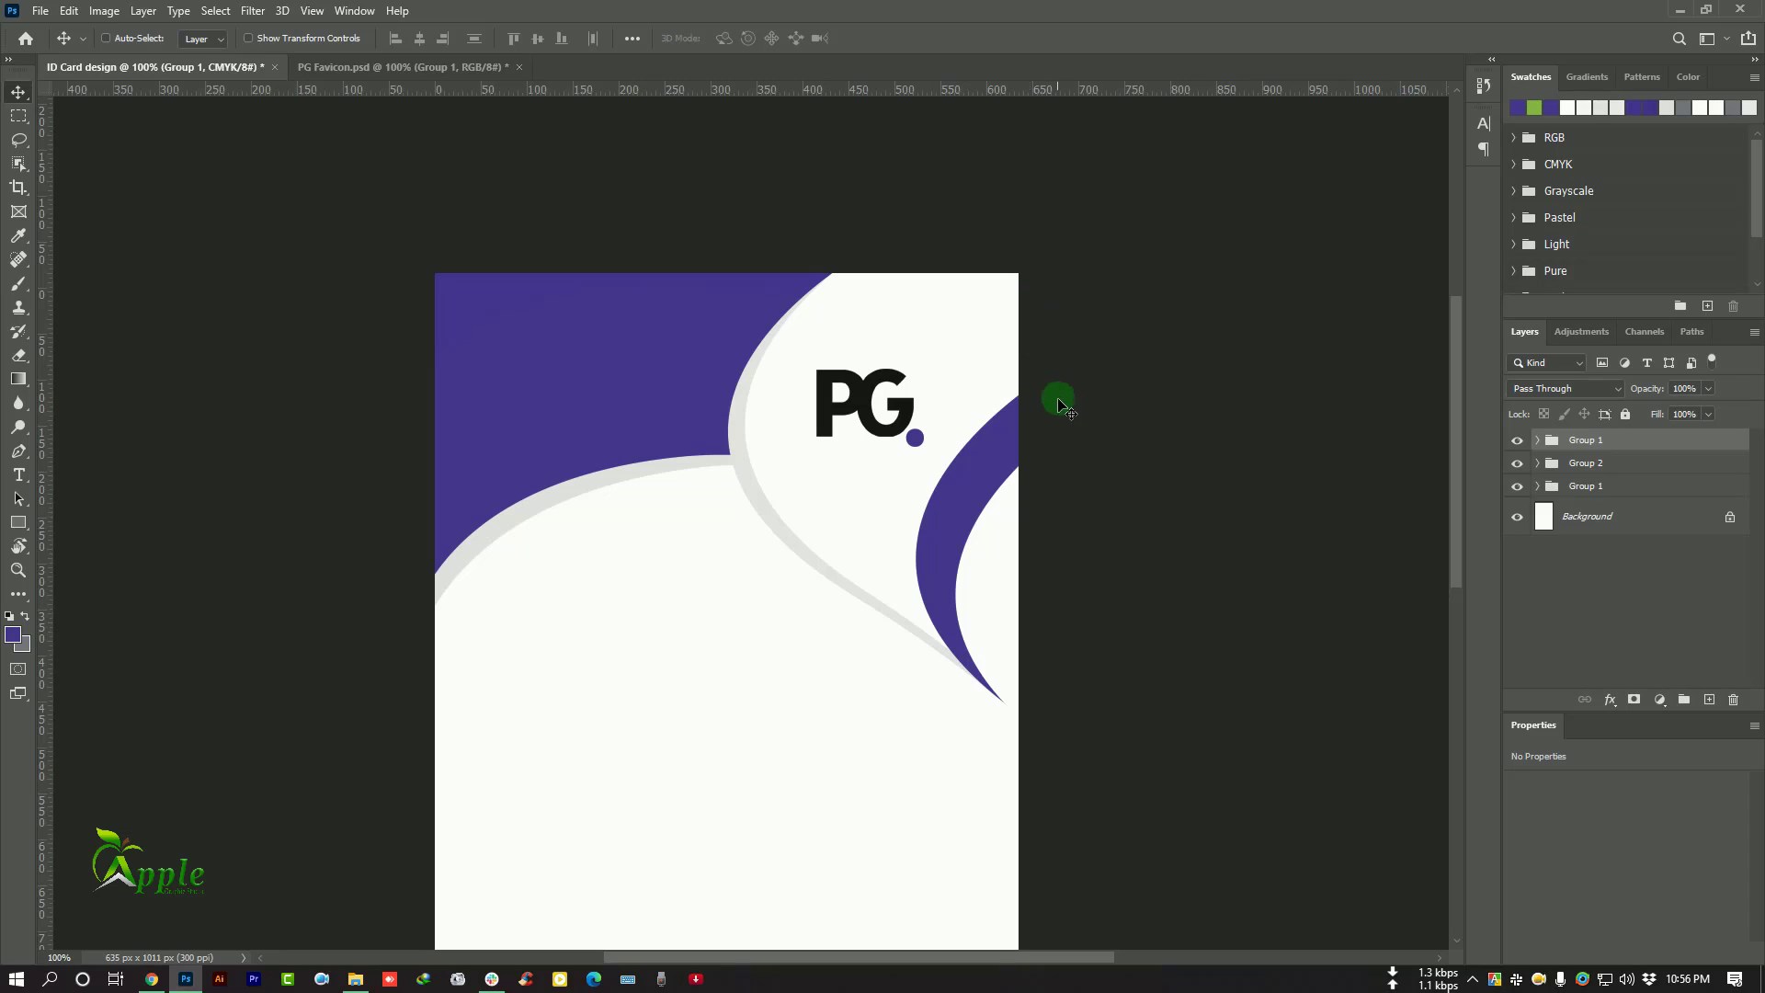
pyautogui.hotkey('ctrl', '-')
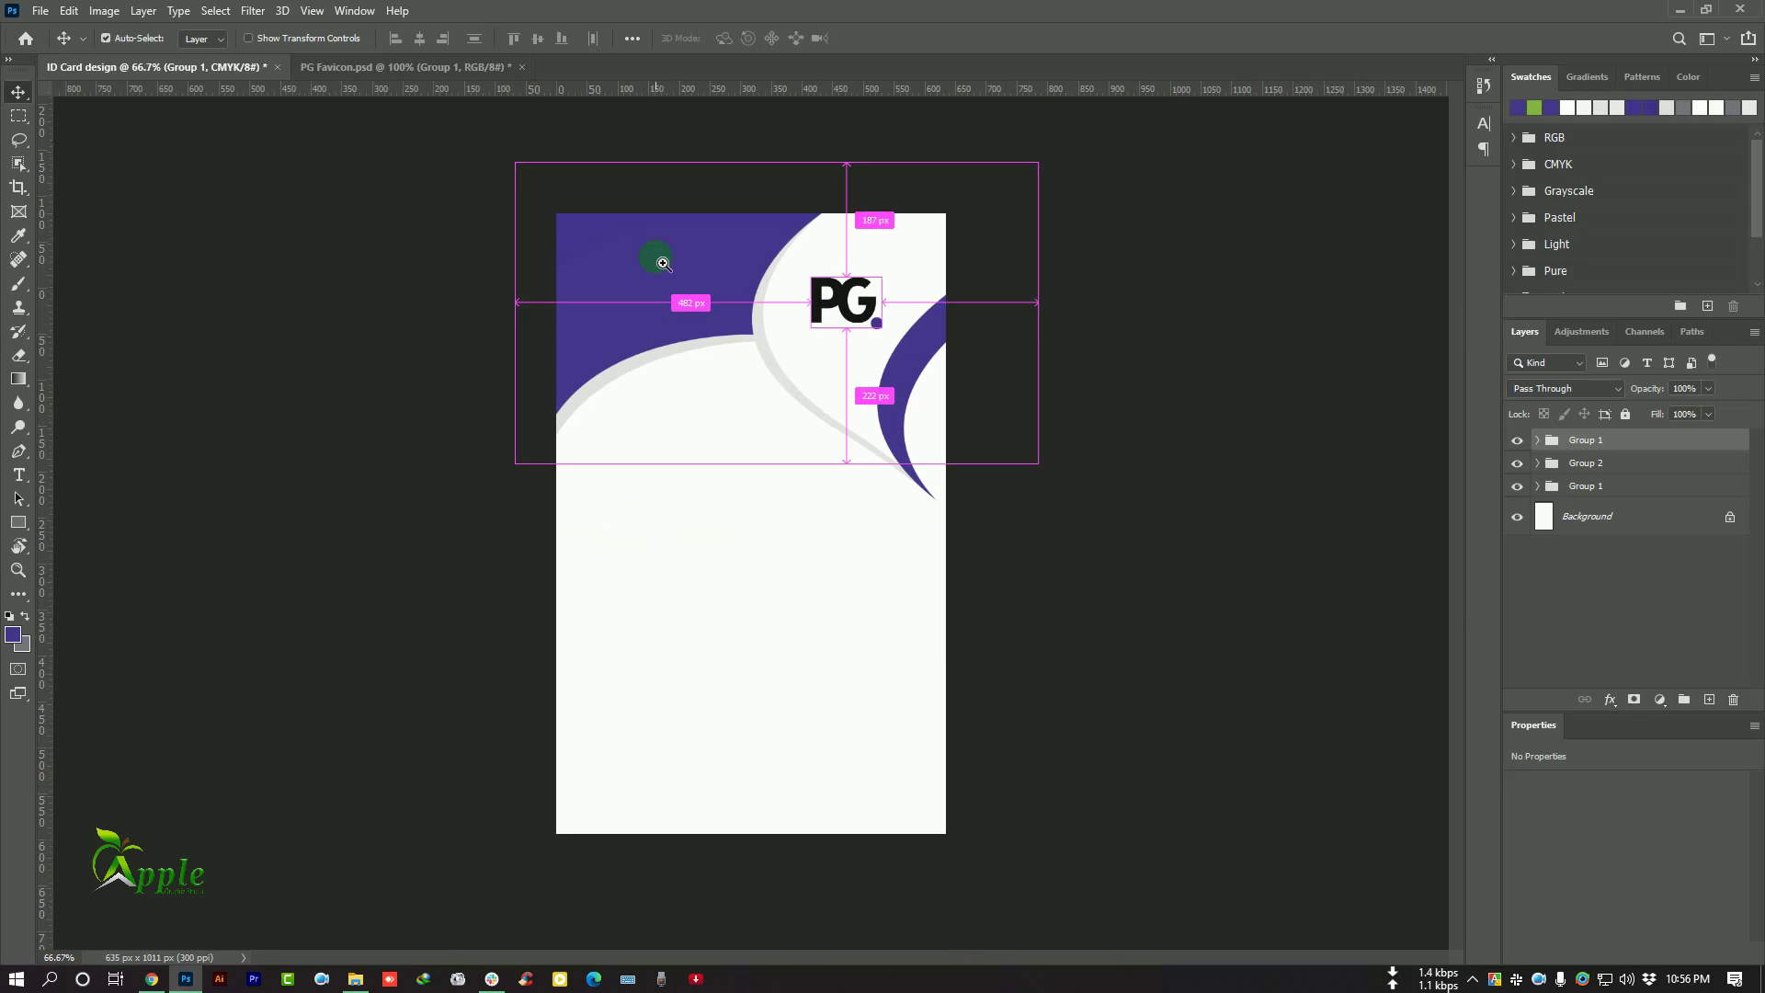
pyautogui.hotkey('ctrl', '+')
pyautogui.moveTo(815, 402); pyautogui.dragTo(771, 519)
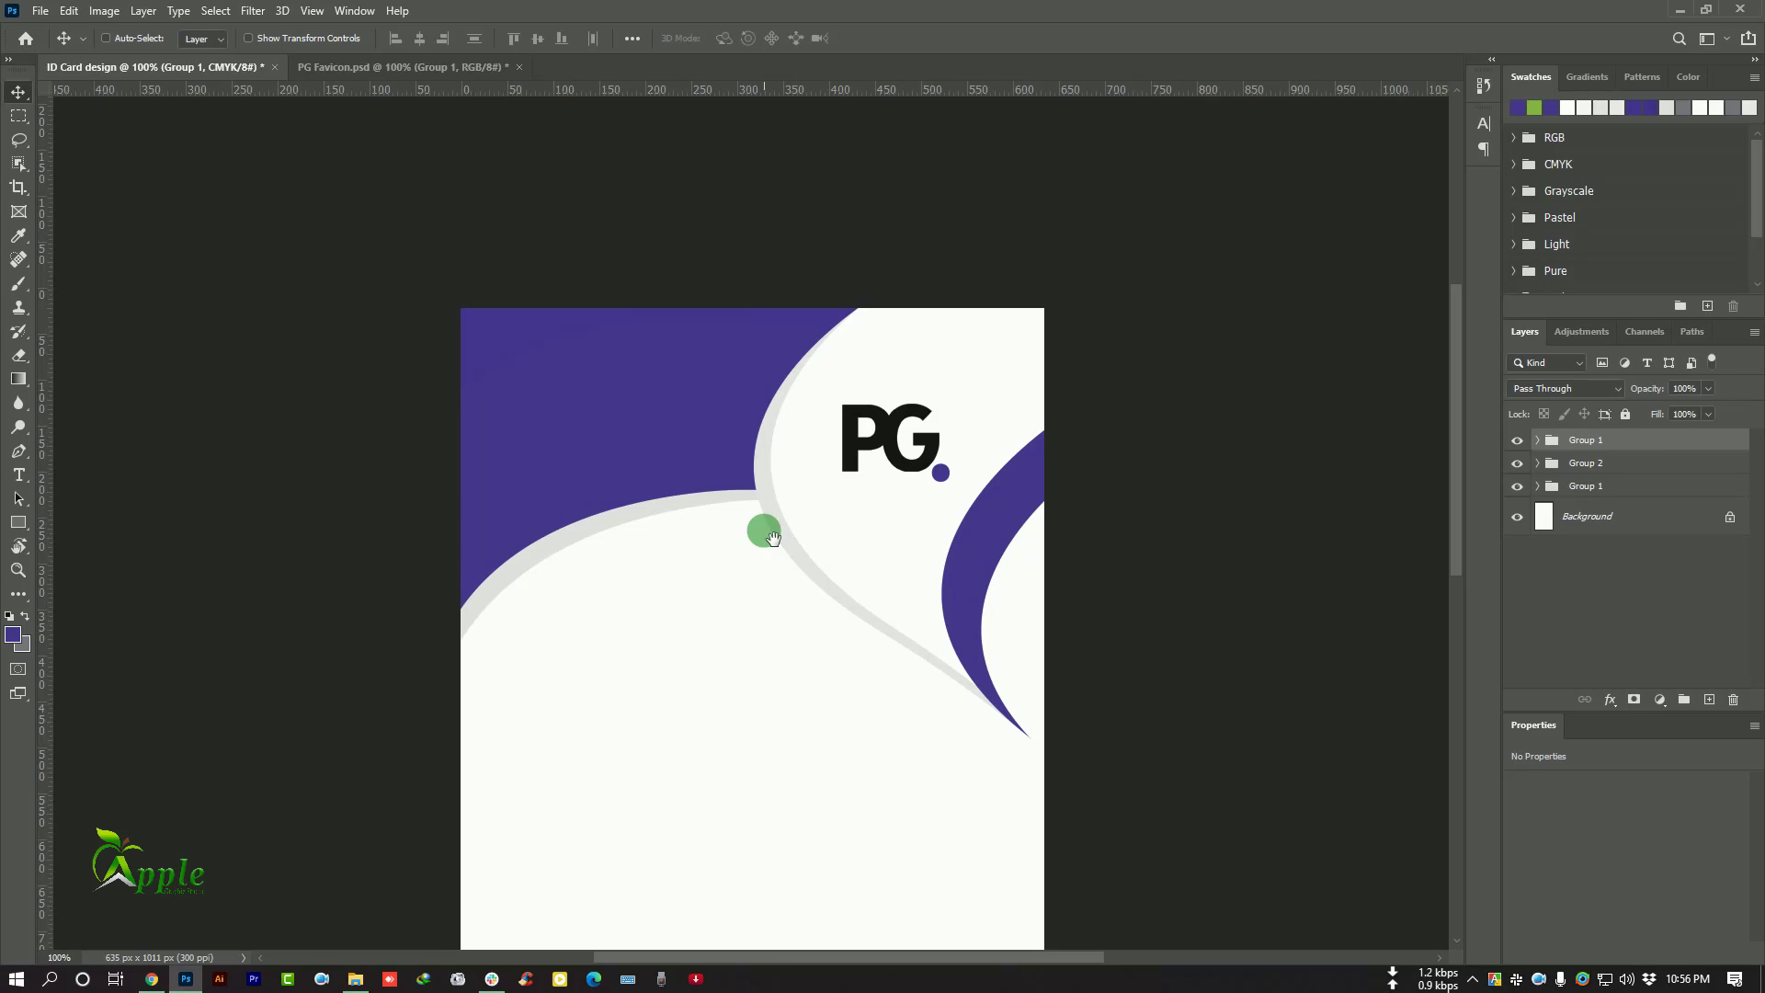
# - Check the PG logo's placement on the card, comparing it with the source logo document and inspecting it at 200% zoom
pyautogui.moveTo(772, 537); pyautogui.dragTo(870, 445)
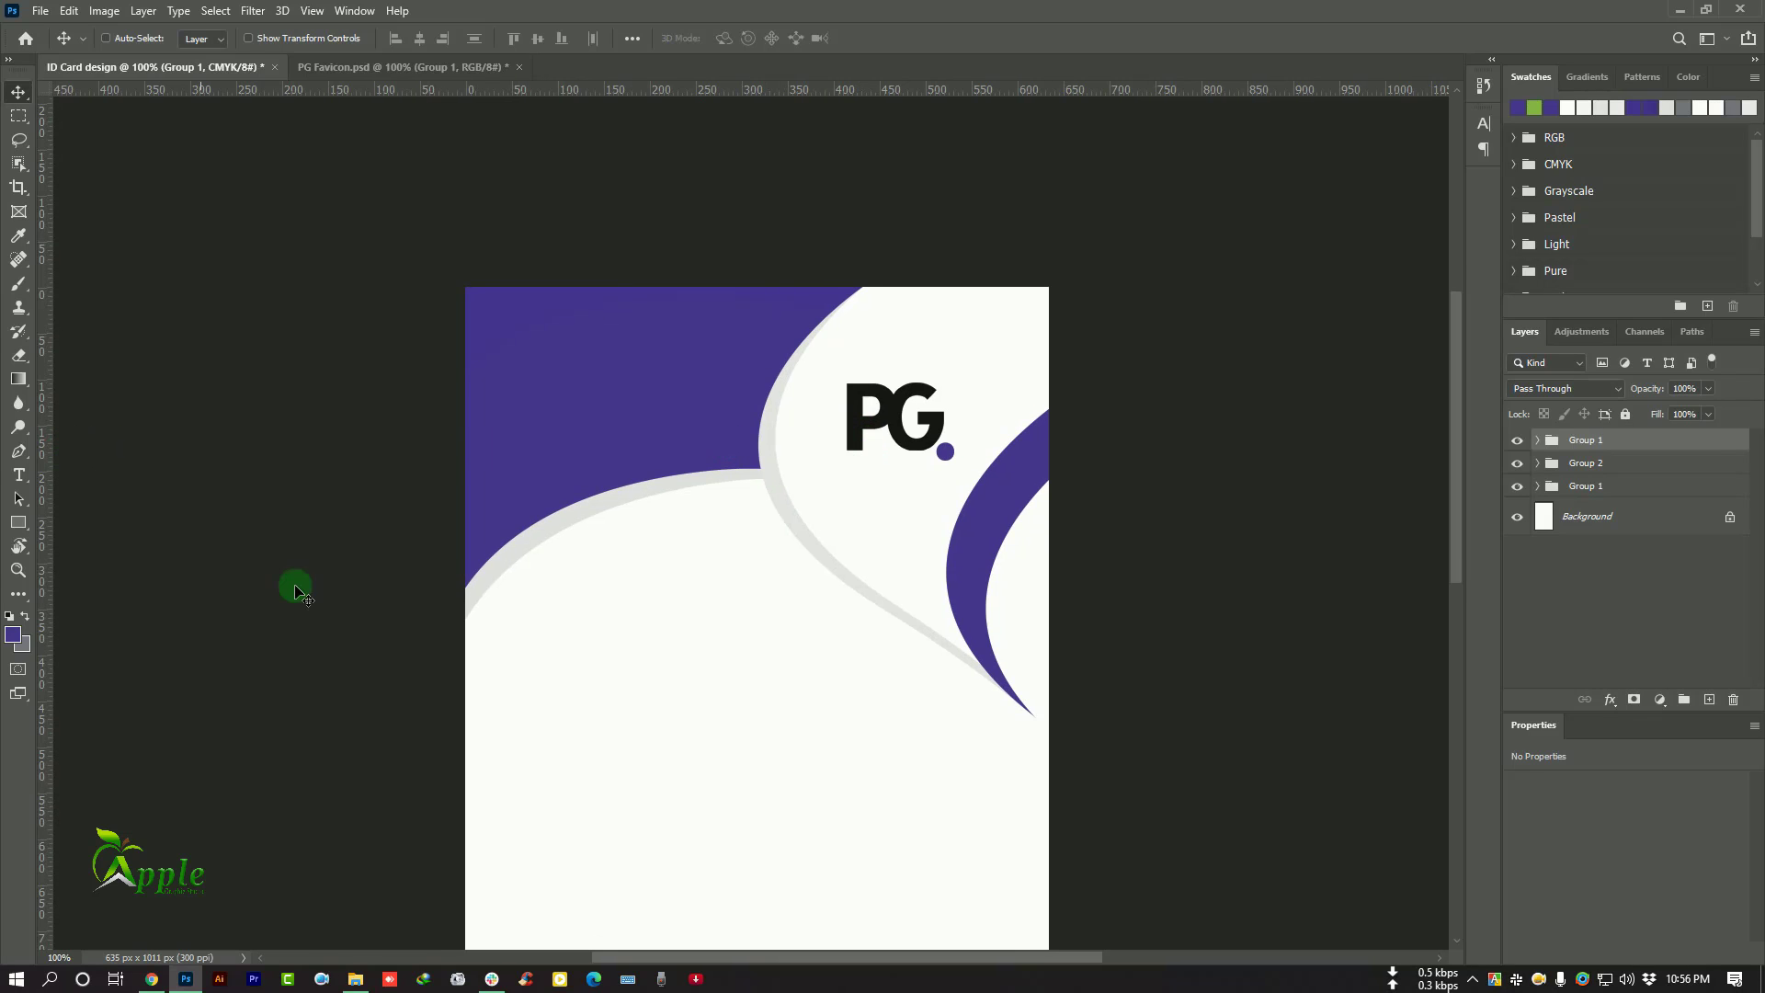
pyautogui.moveTo(726, 689); pyautogui.dragTo(677, 661)
pyautogui.click(410, 72)
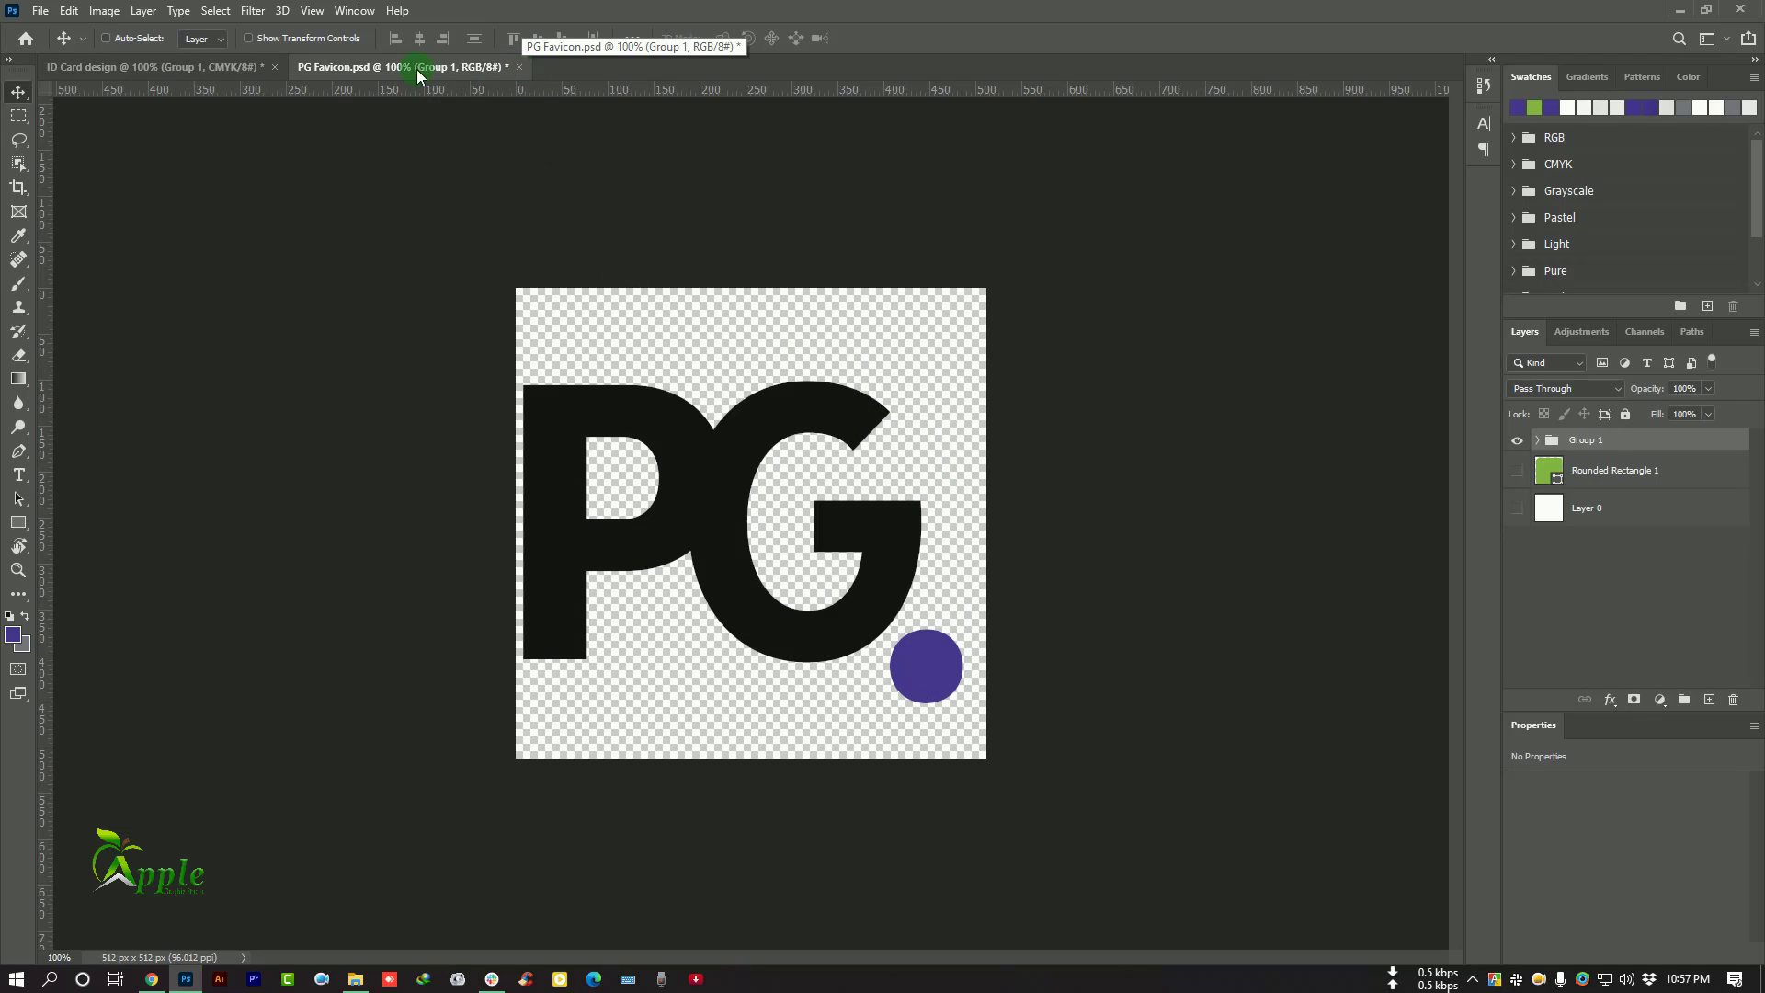
pyautogui.click(230, 70)
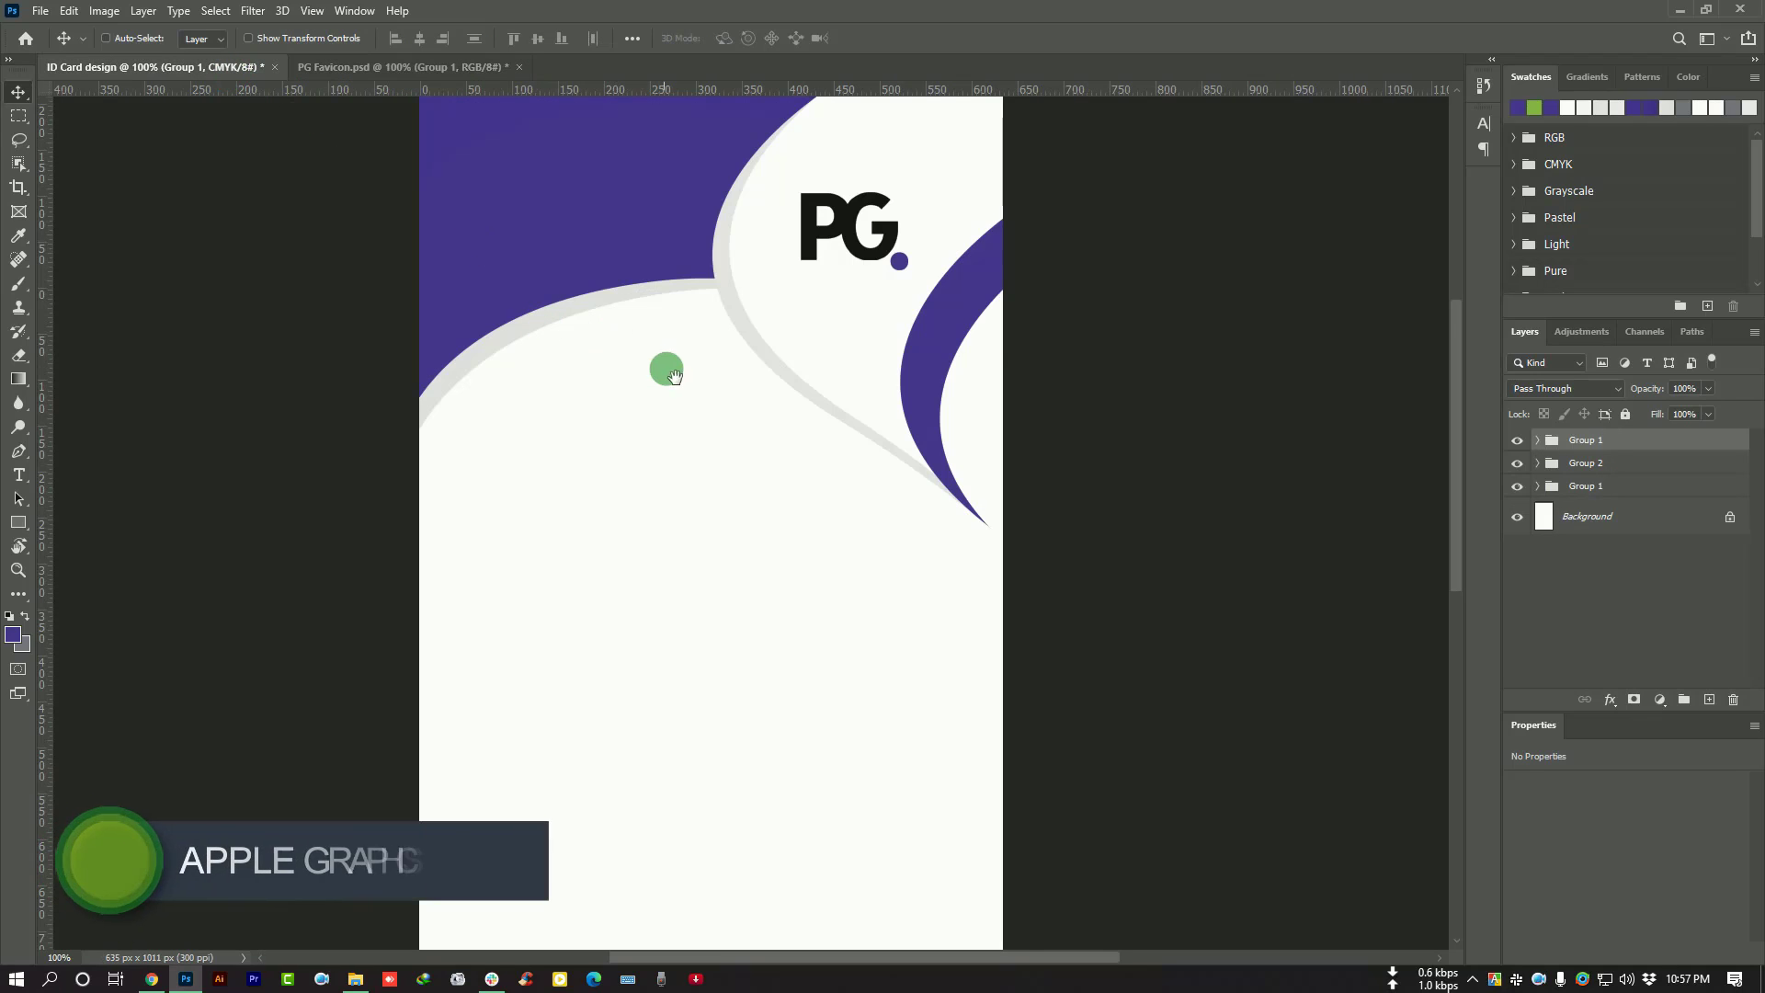
pyautogui.moveTo(665, 367); pyautogui.dragTo(723, 527)
pyautogui.keyDown('ctrl'); pyautogui.click(937, 292); pyautogui.keyUp('ctrl')
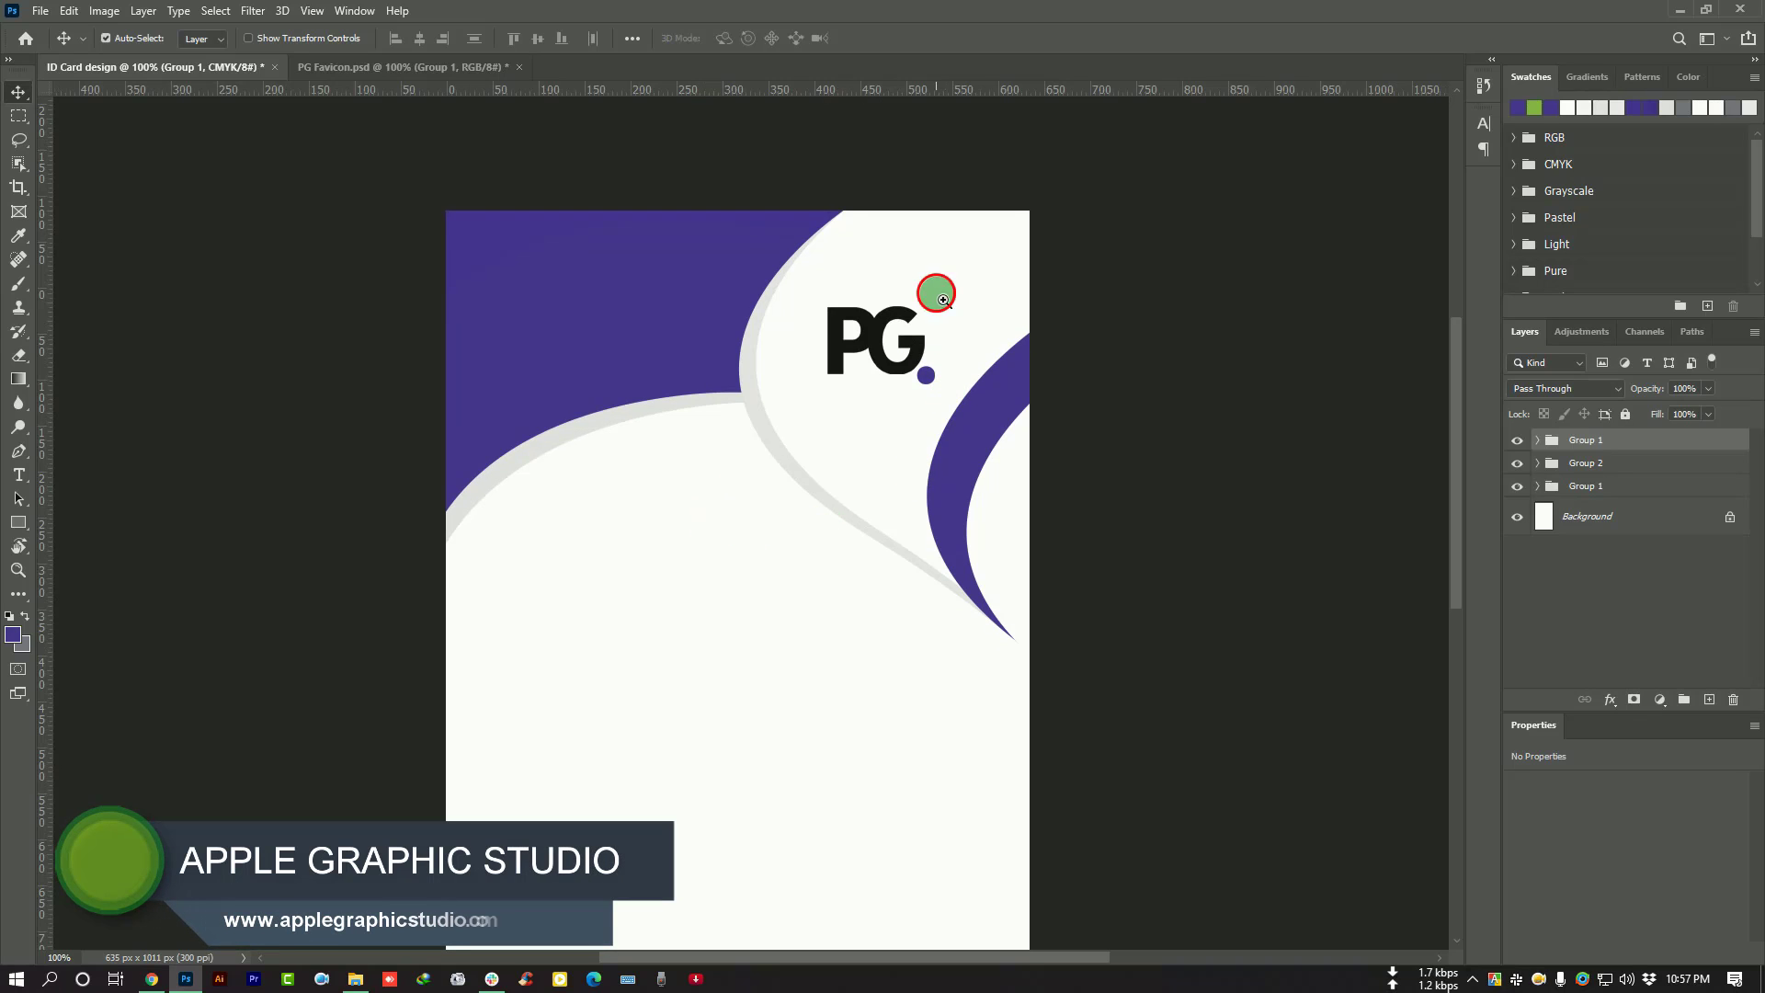
pyautogui.moveTo(1036, 451); pyautogui.dragTo(1064, 462)
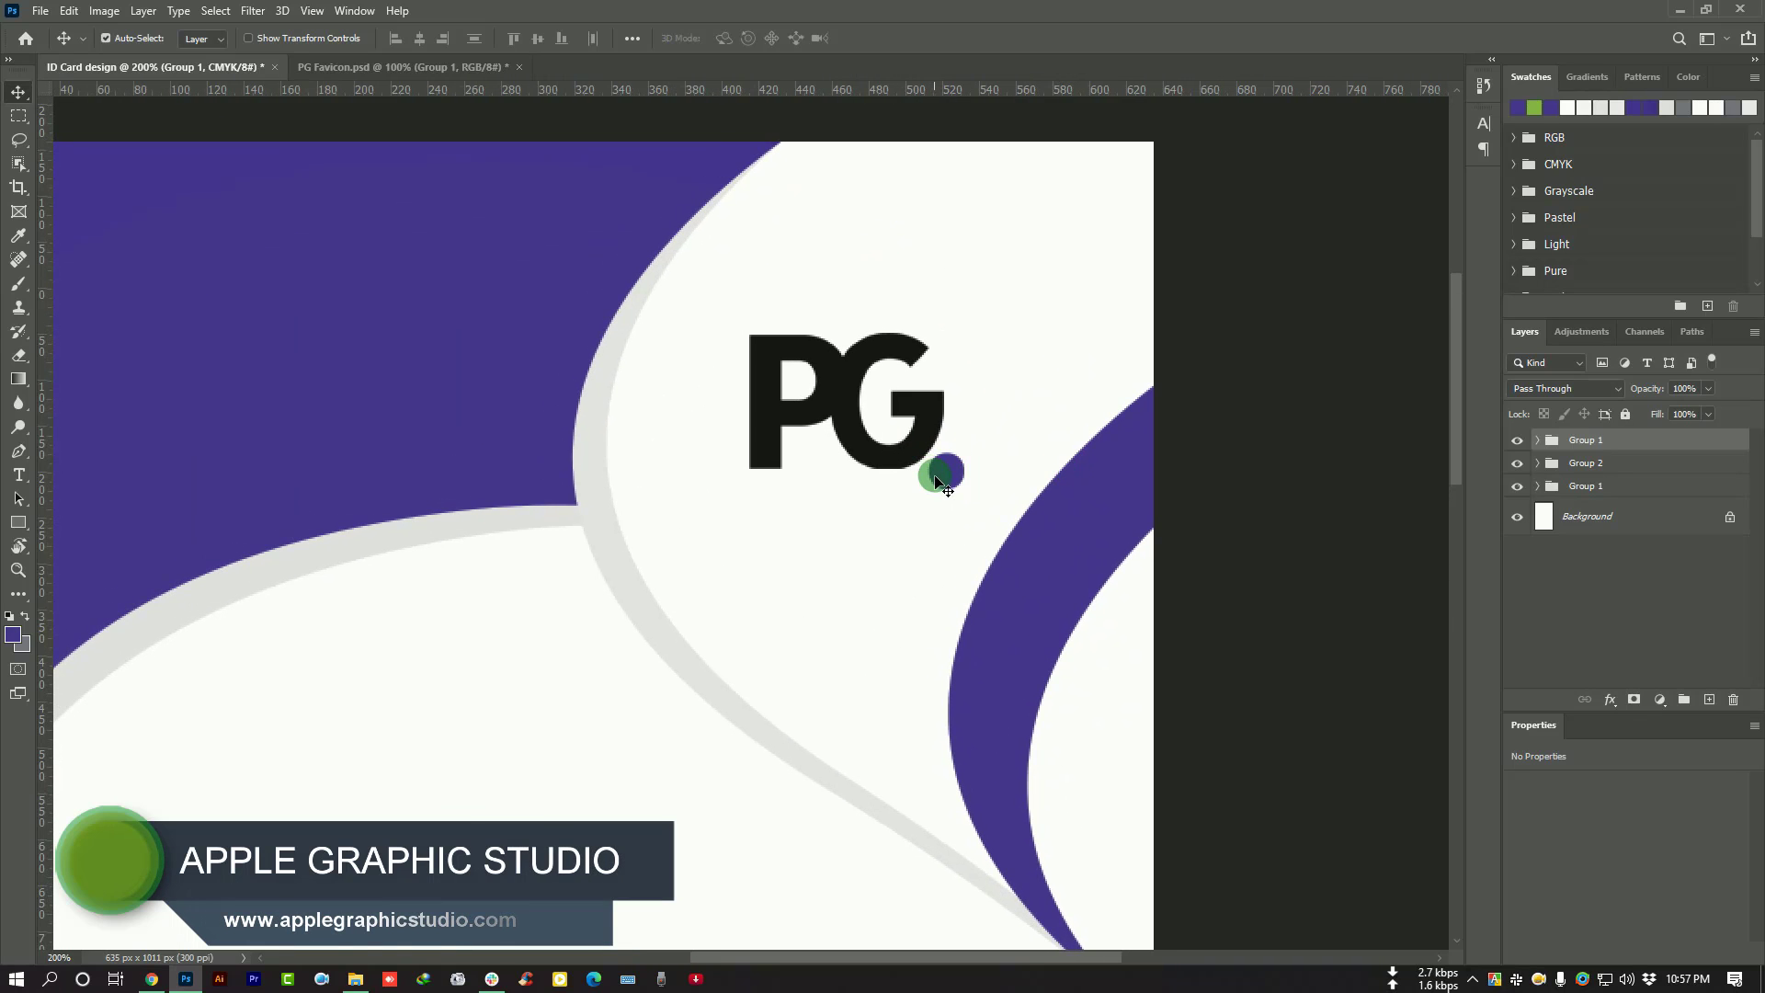
pyautogui.hotkey('ctrl', '-')
pyautogui.scroll(-1, 879, 552)
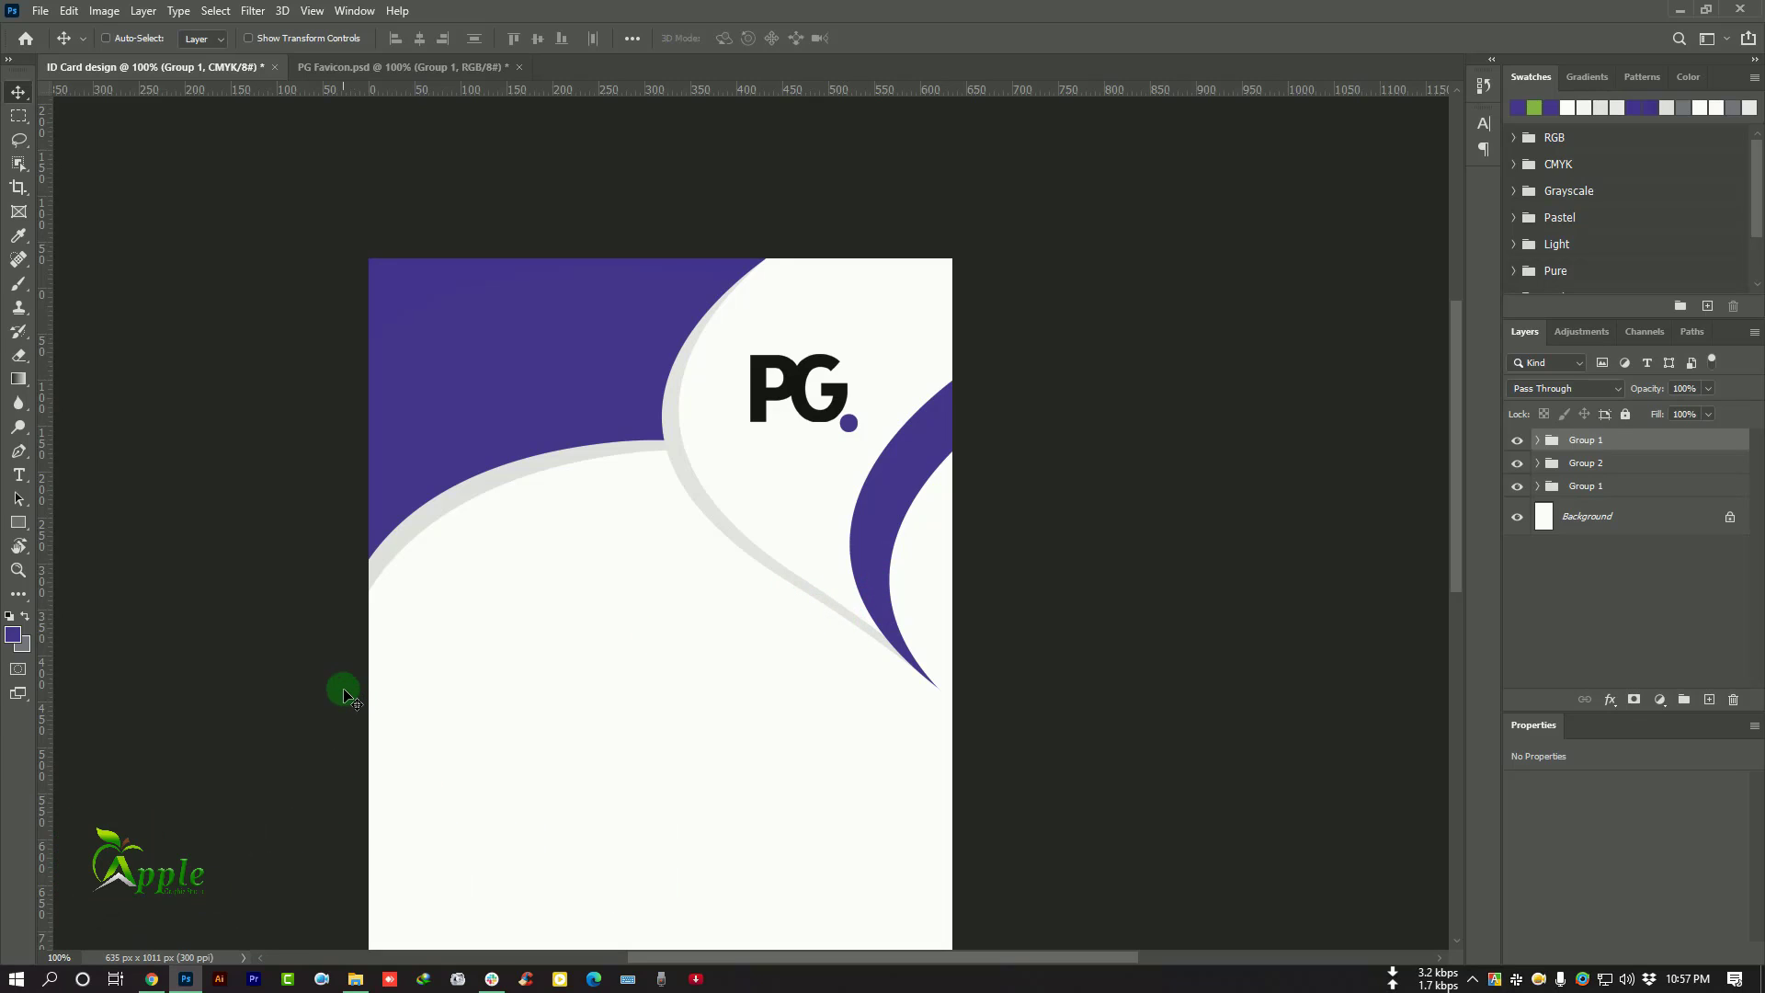
# - Add the centre-aligned white text "PhotoshopGraphic" over the card's purple header
pyautogui.moveTo(597, 593)
pyautogui.mouseDown()
pyautogui.moveTo(614, 556)
pyautogui.moveTo(627, 596)
pyautogui.mouseUp()
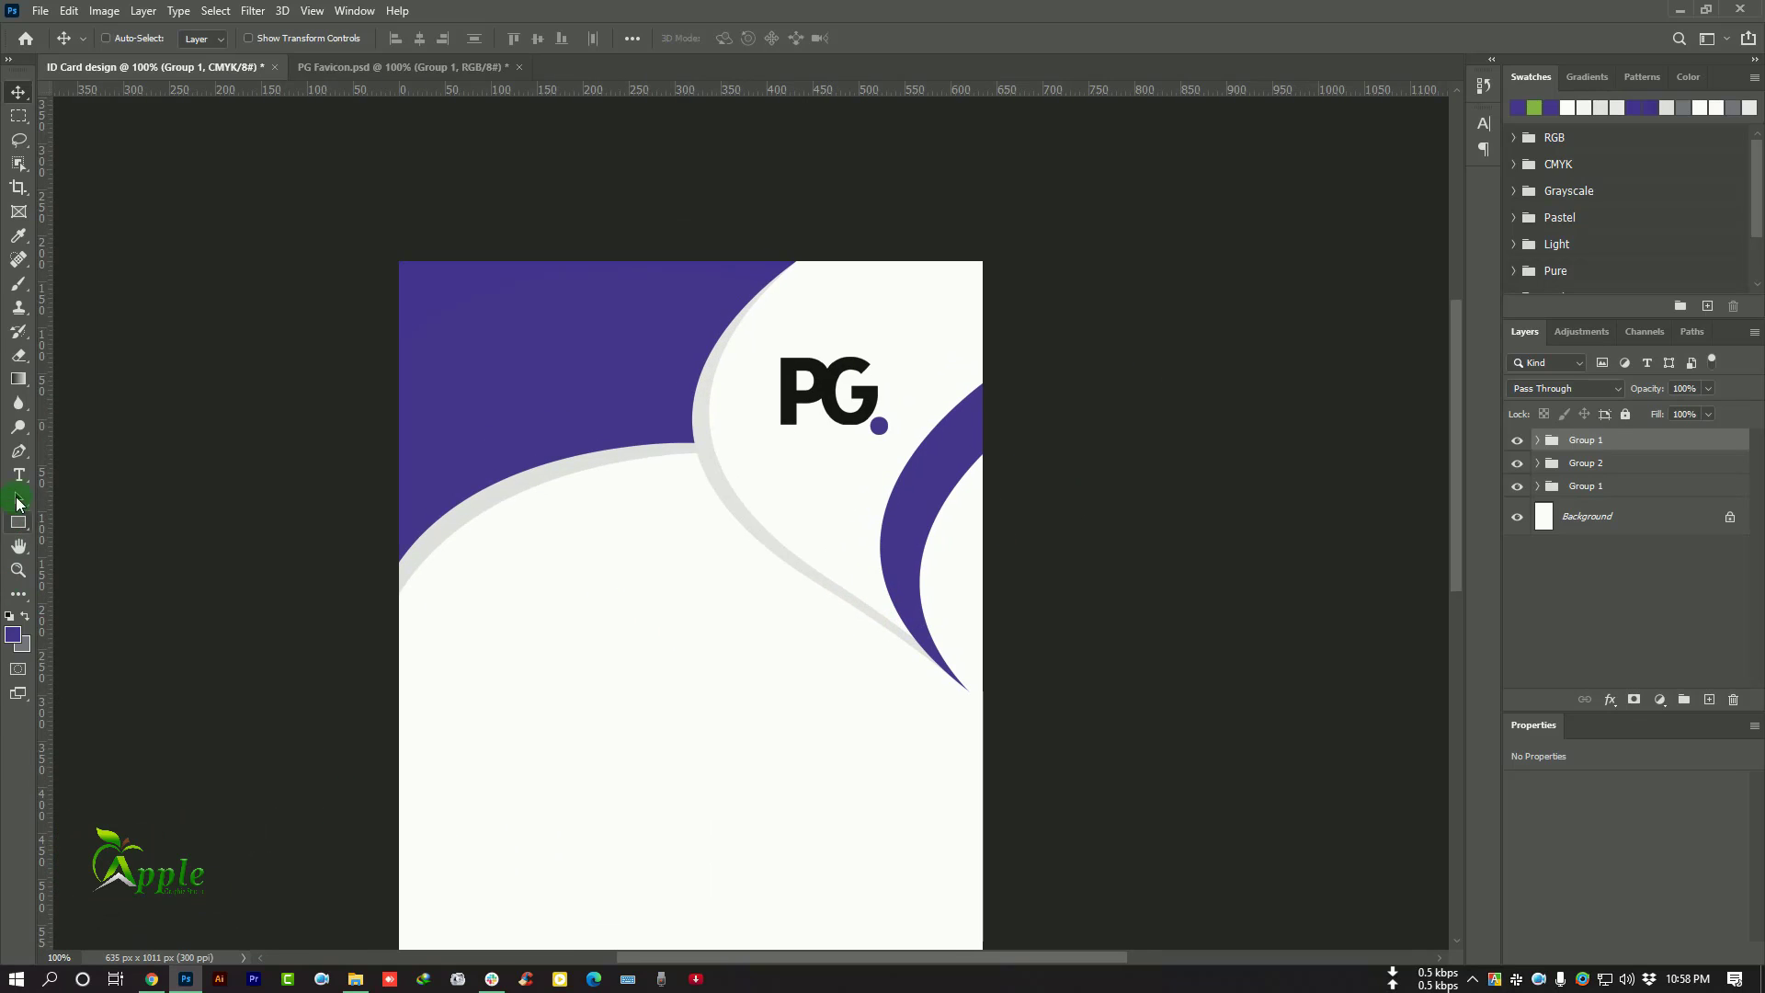
pyautogui.click(19, 475)
pyautogui.click(475, 391)
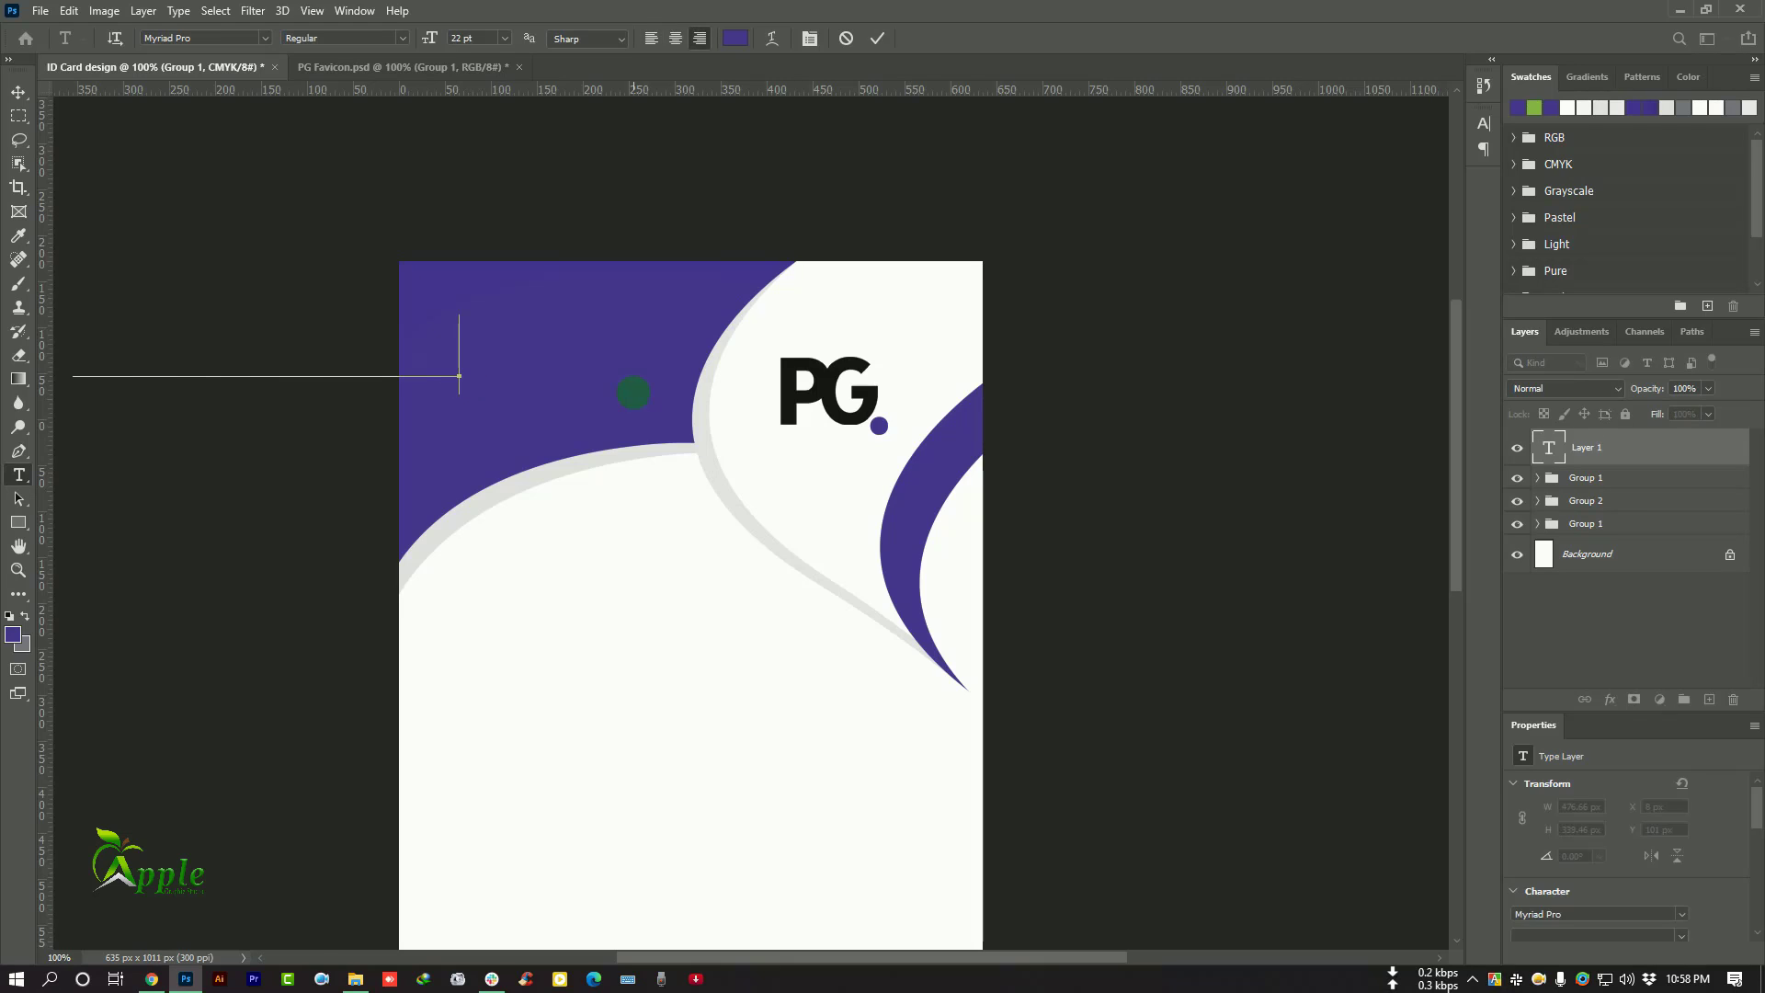
pyautogui.hotkey('ctrl', 'a')
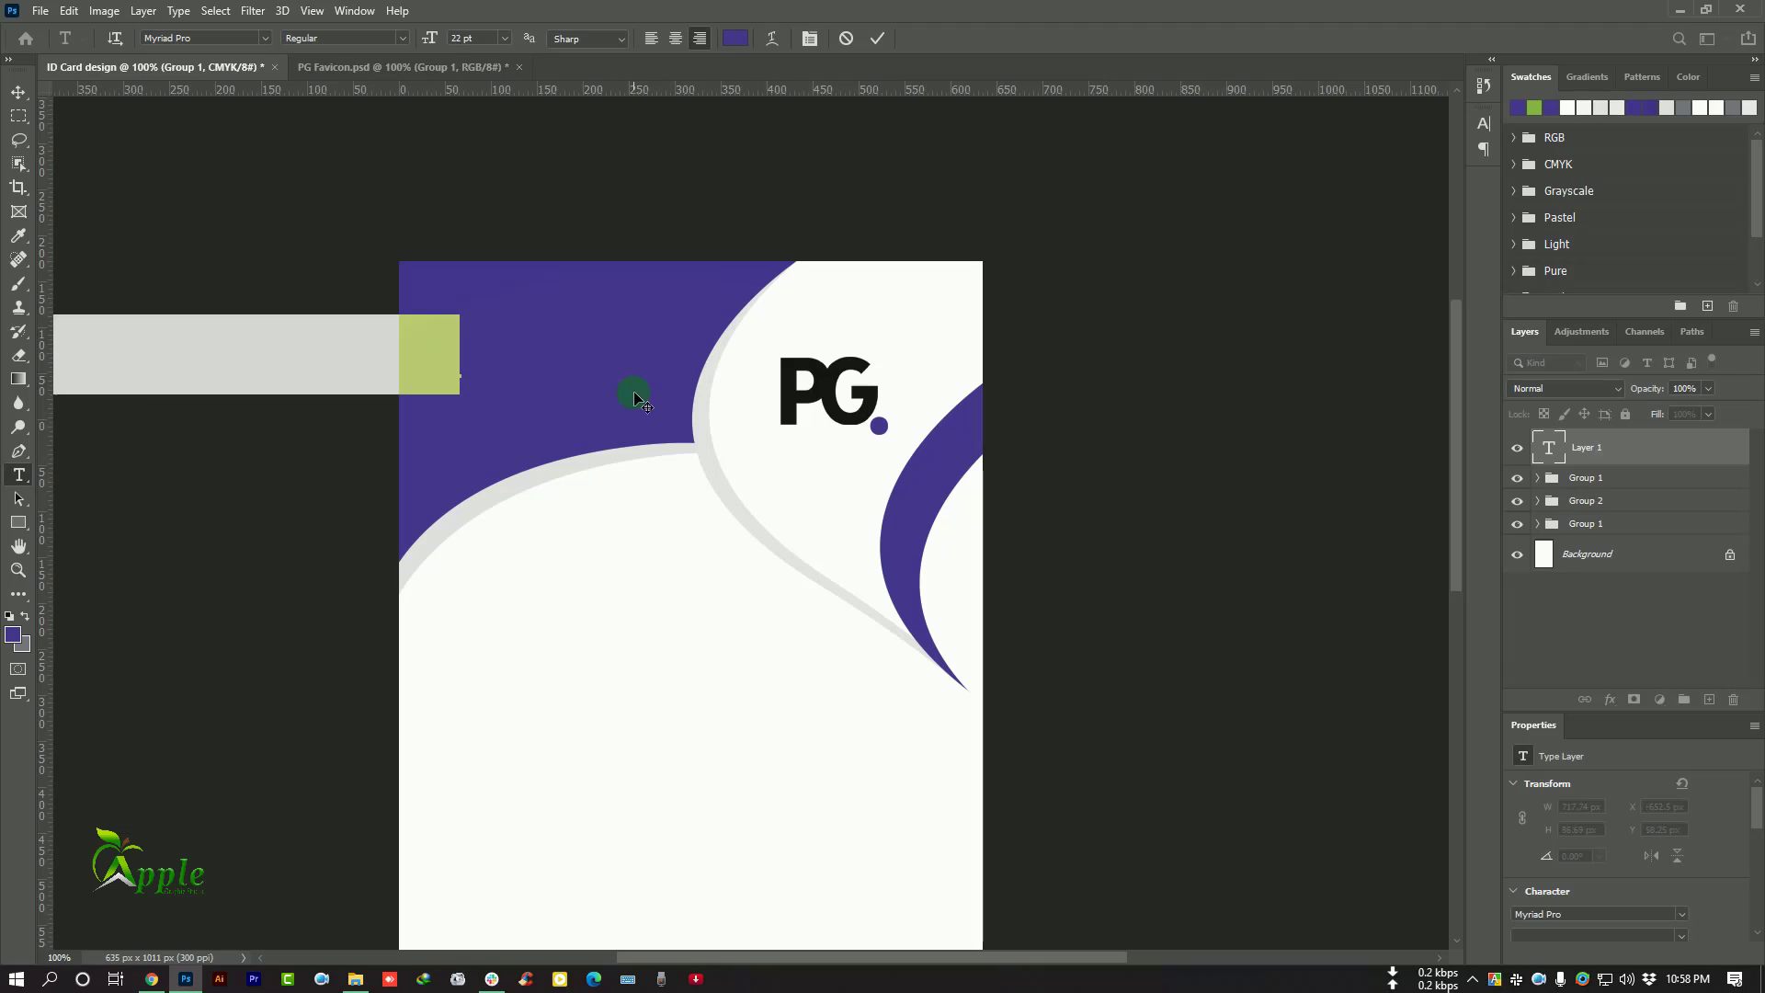
pyautogui.click(675, 38)
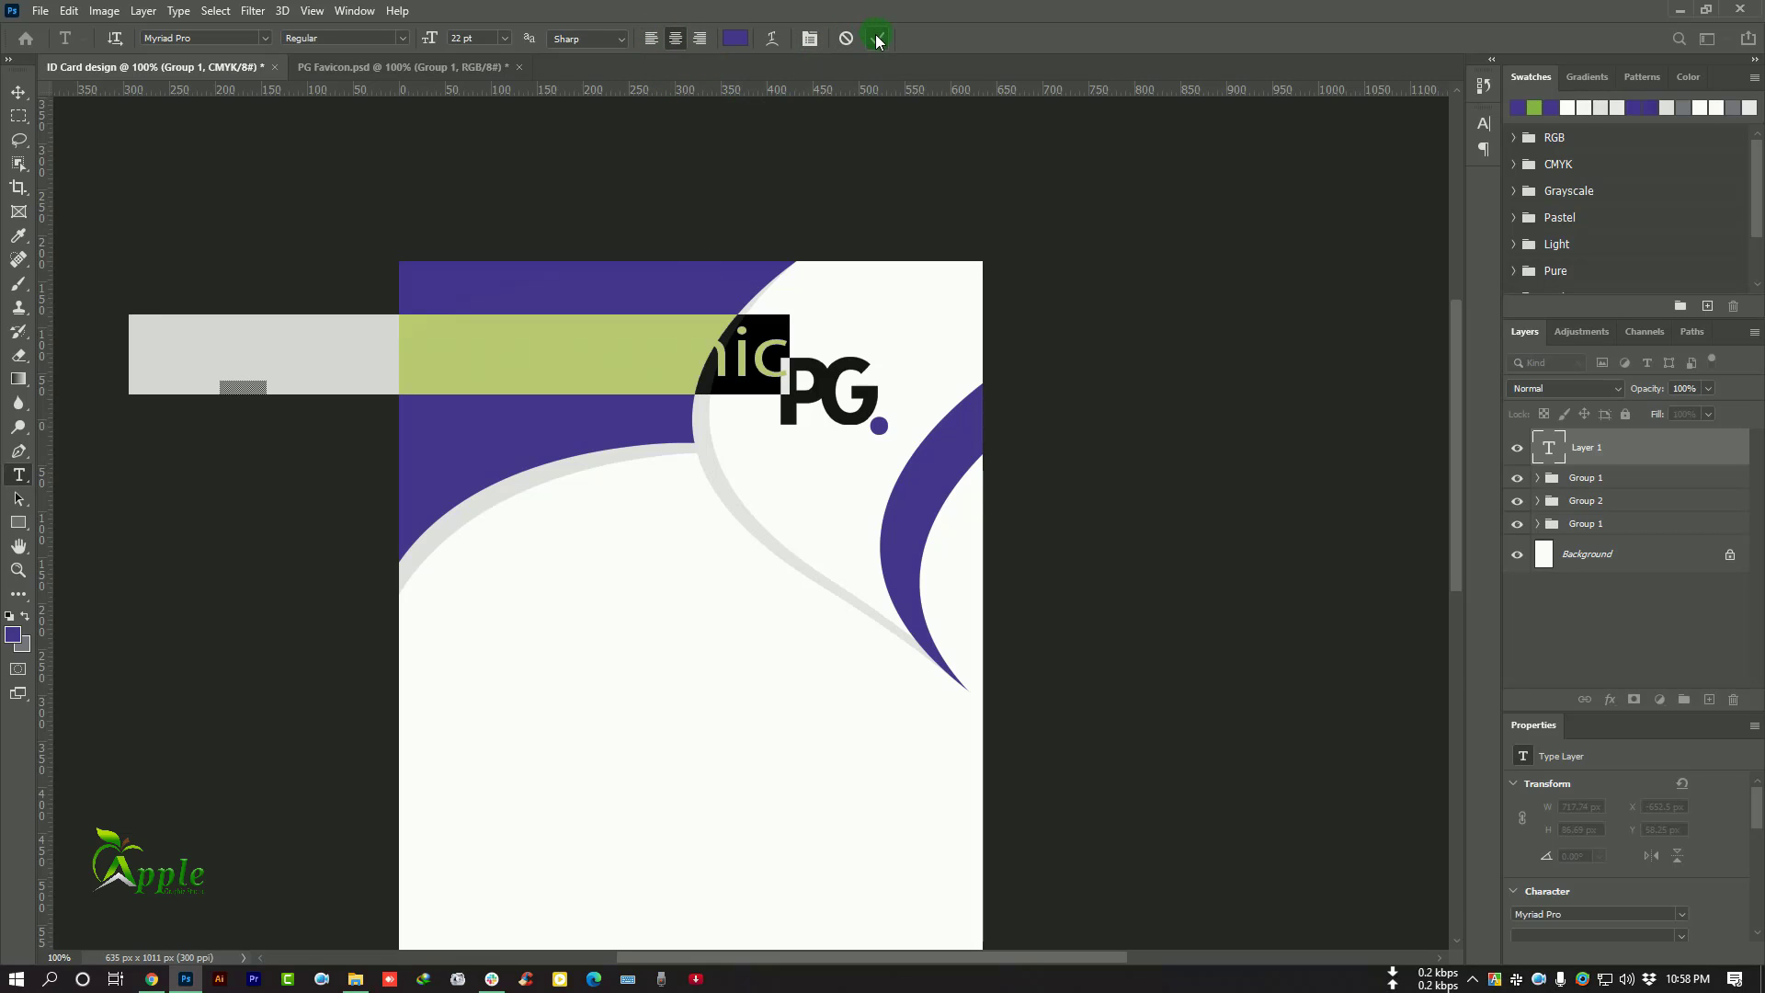
pyautogui.click(736, 37)
pyautogui.click(729, 484)
pyautogui.click(1422, 583)
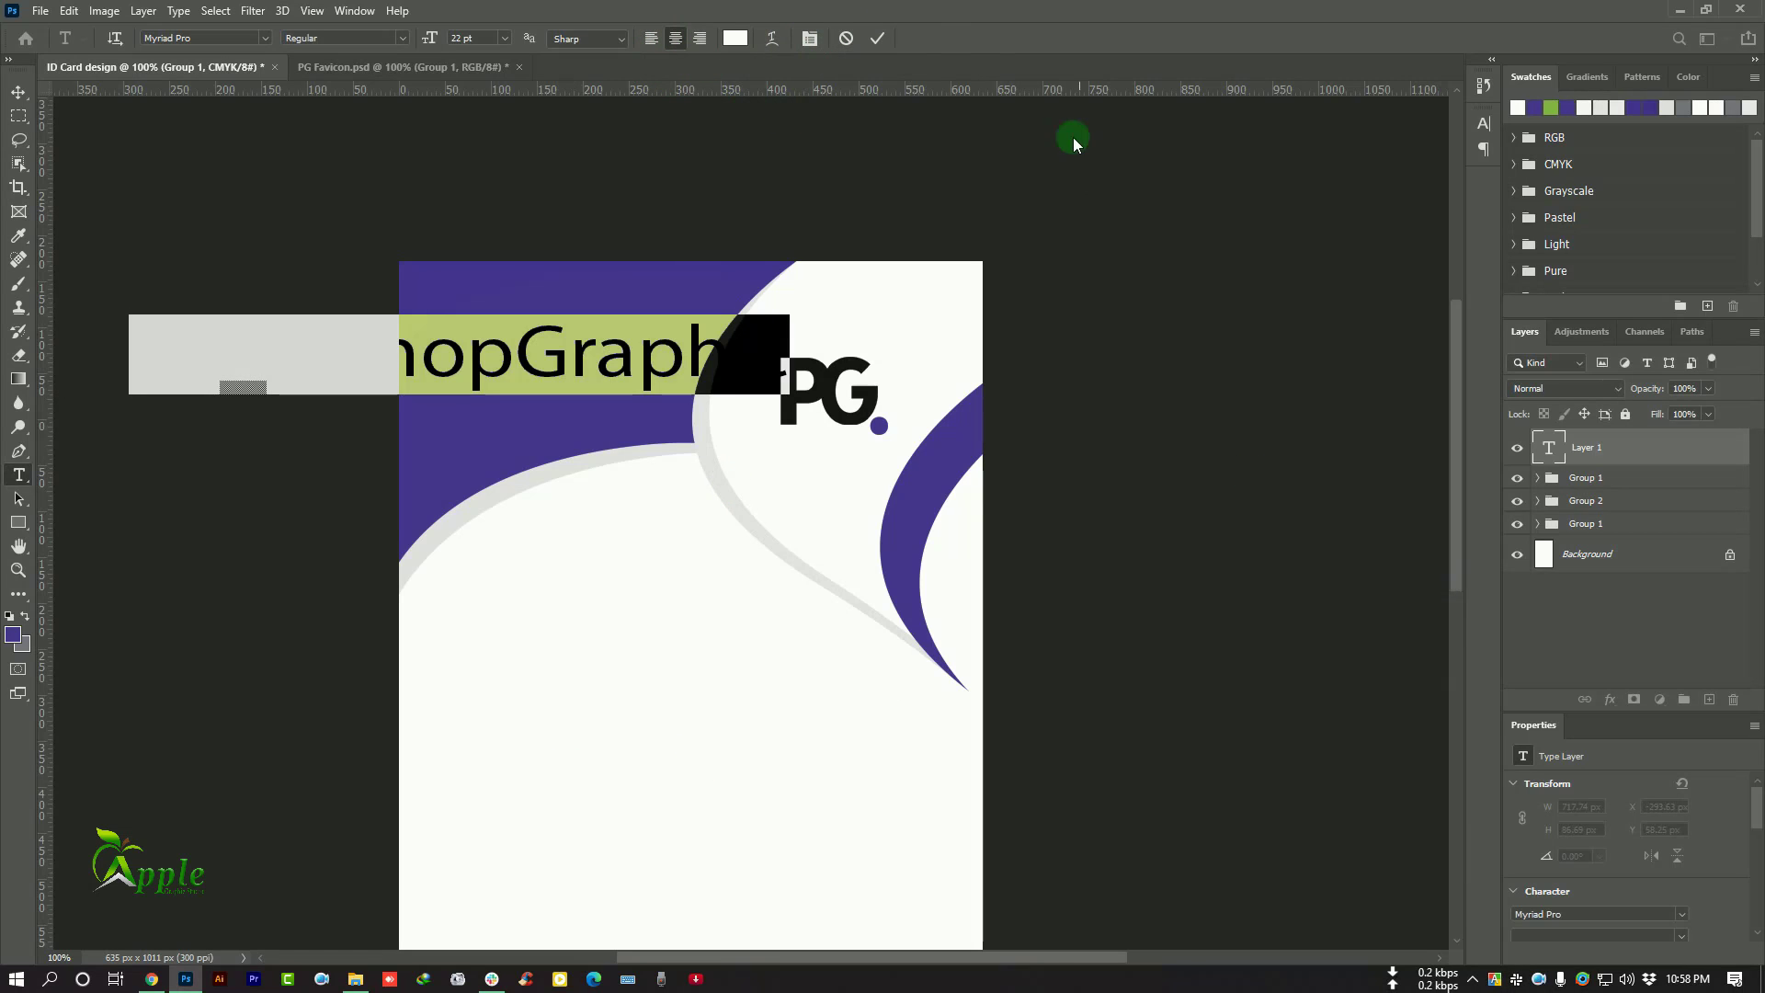
pyautogui.click(894, 40)
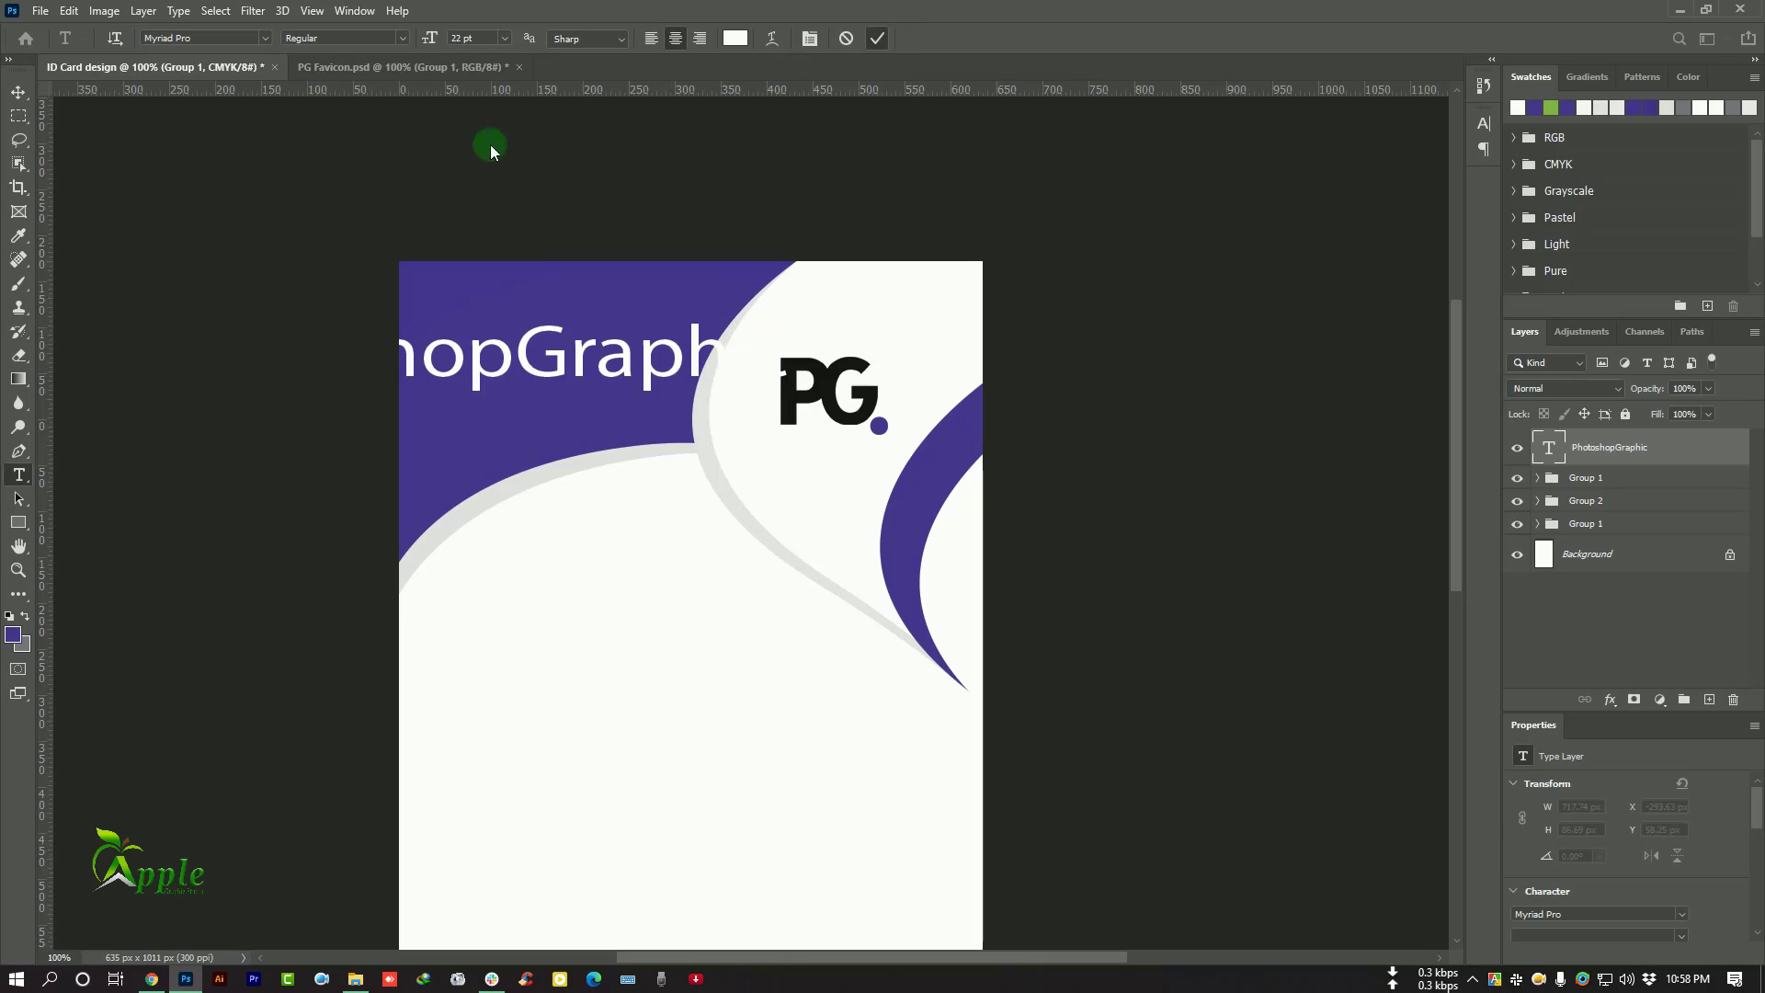
# - Scale the "PhotoshopGraphic" text to about 37.6% and place it inside the purple header
pyautogui.click(18, 93)
pyautogui.moveTo(580, 275); pyautogui.dragTo(789, 278)
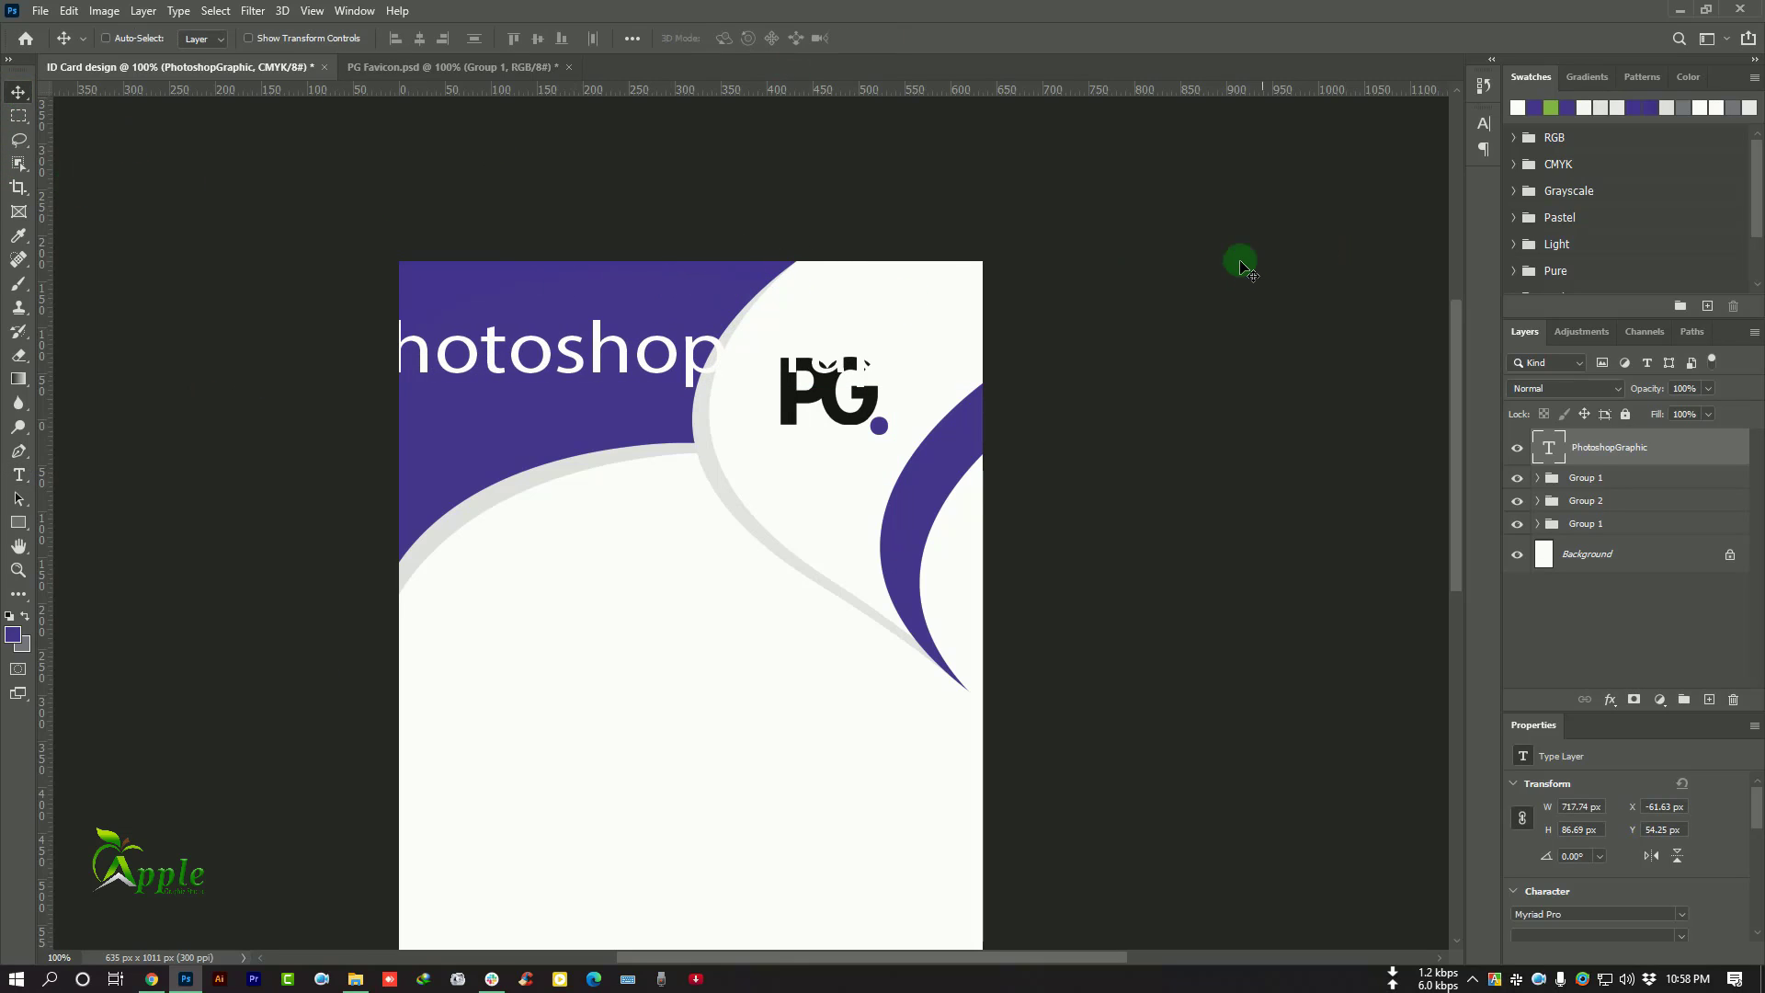
pyautogui.click(69, 11)
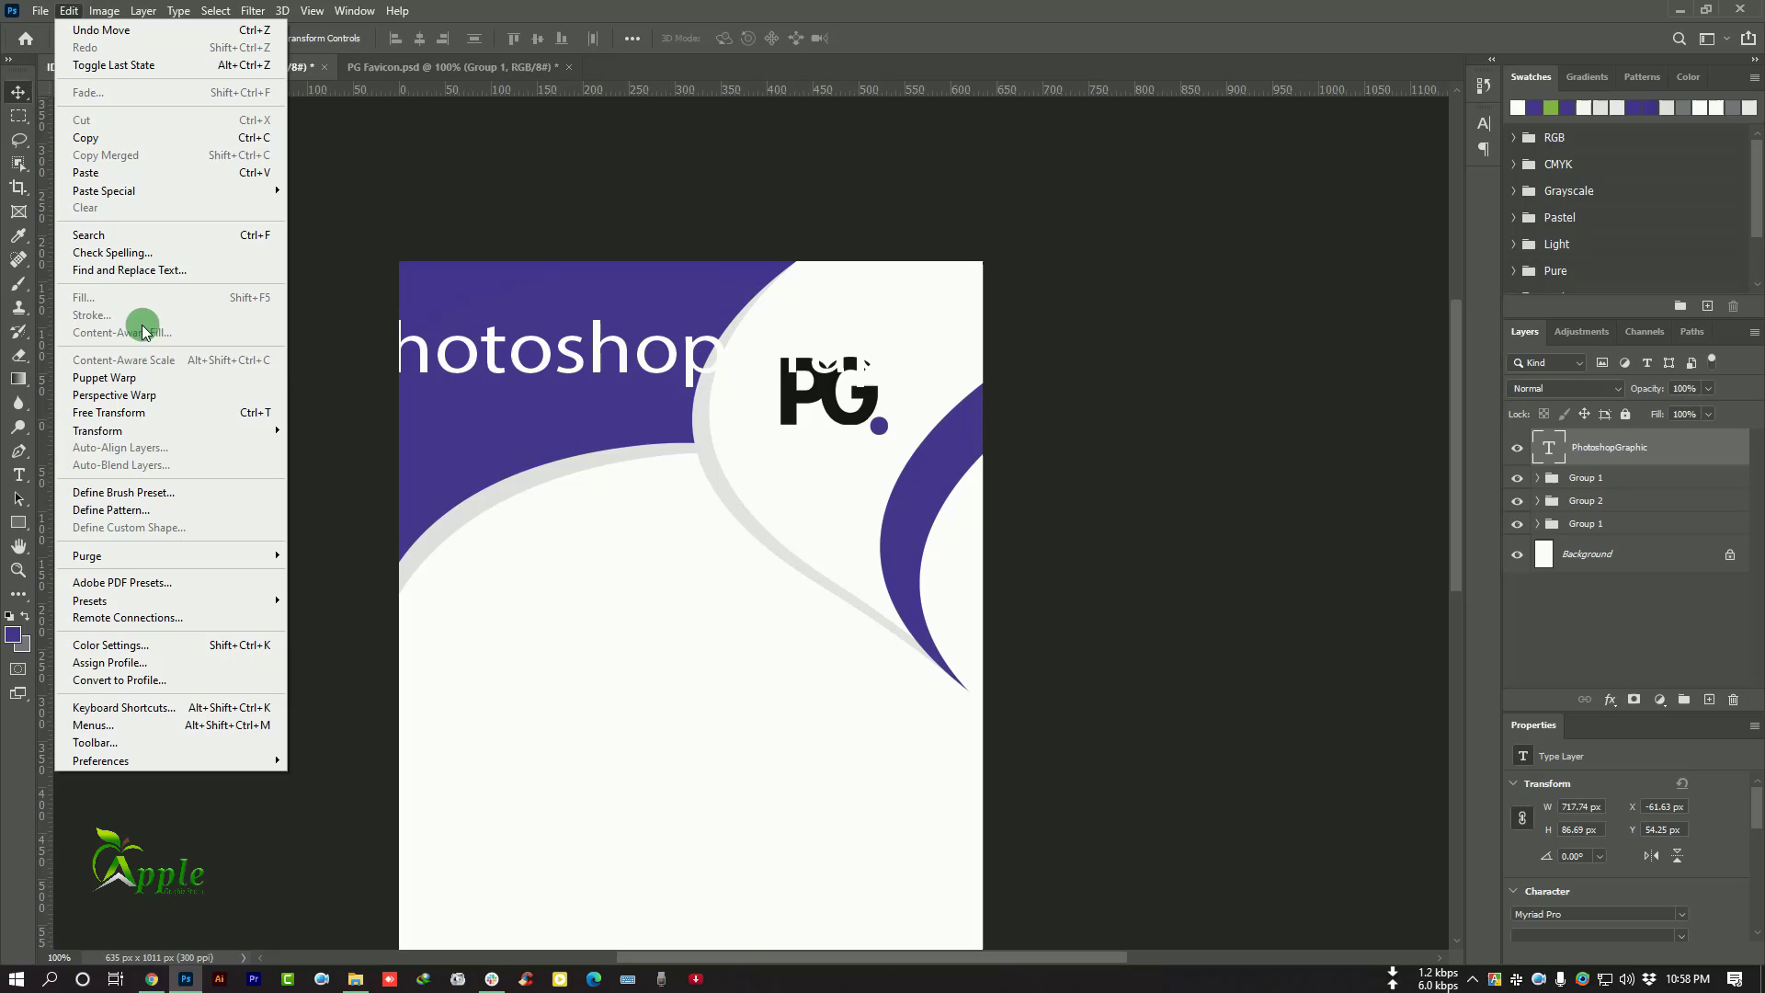
pyautogui.click(142, 394)
pyautogui.click(911, 378)
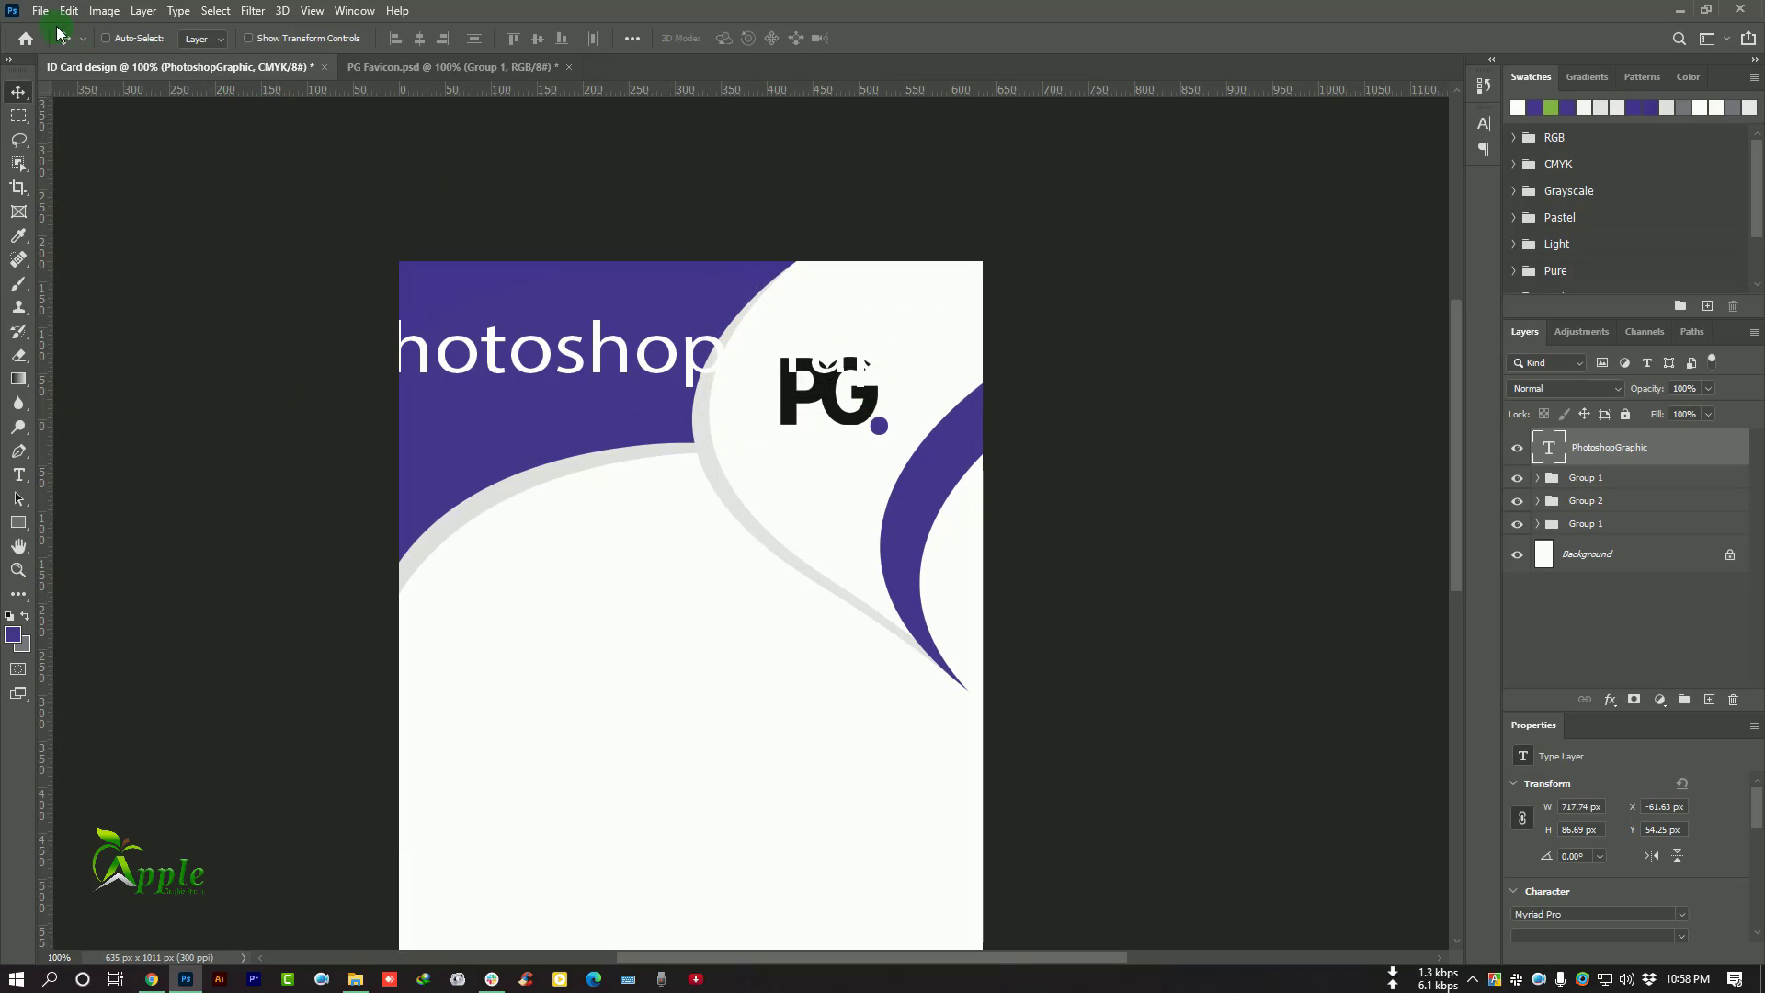
pyautogui.click(69, 10)
pyautogui.click(112, 394)
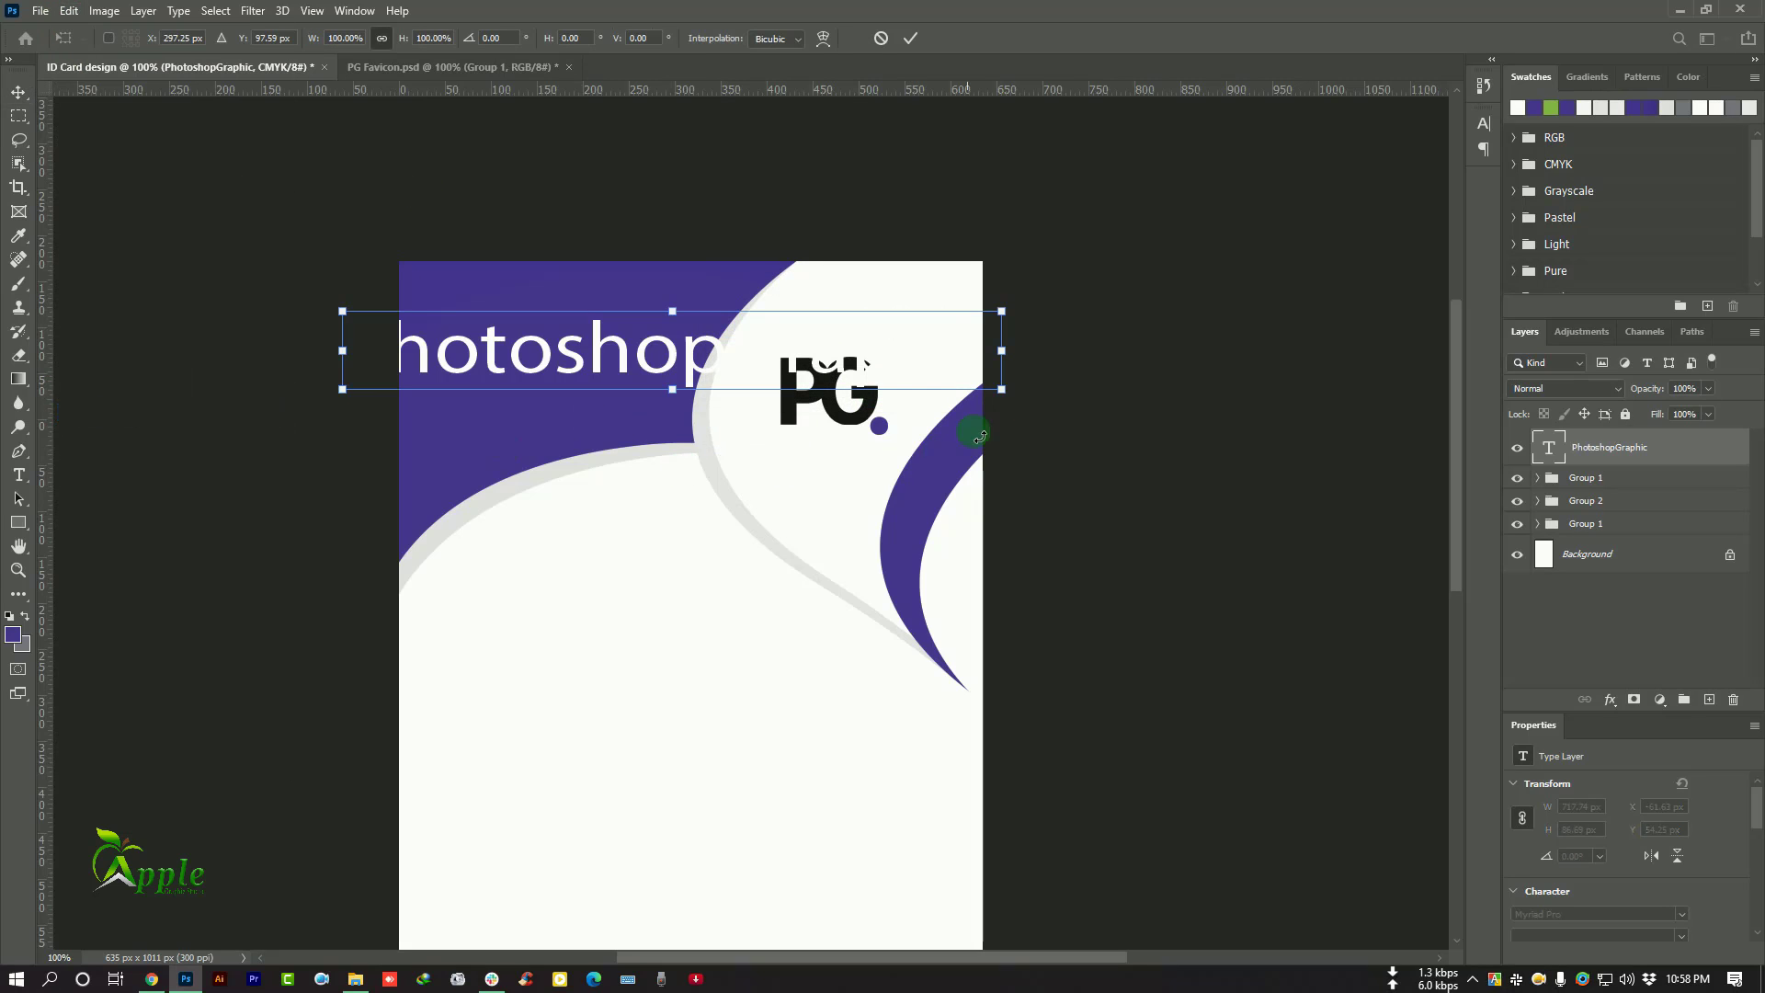
pyautogui.moveTo(1014, 398); pyautogui.dragTo(615, 343)
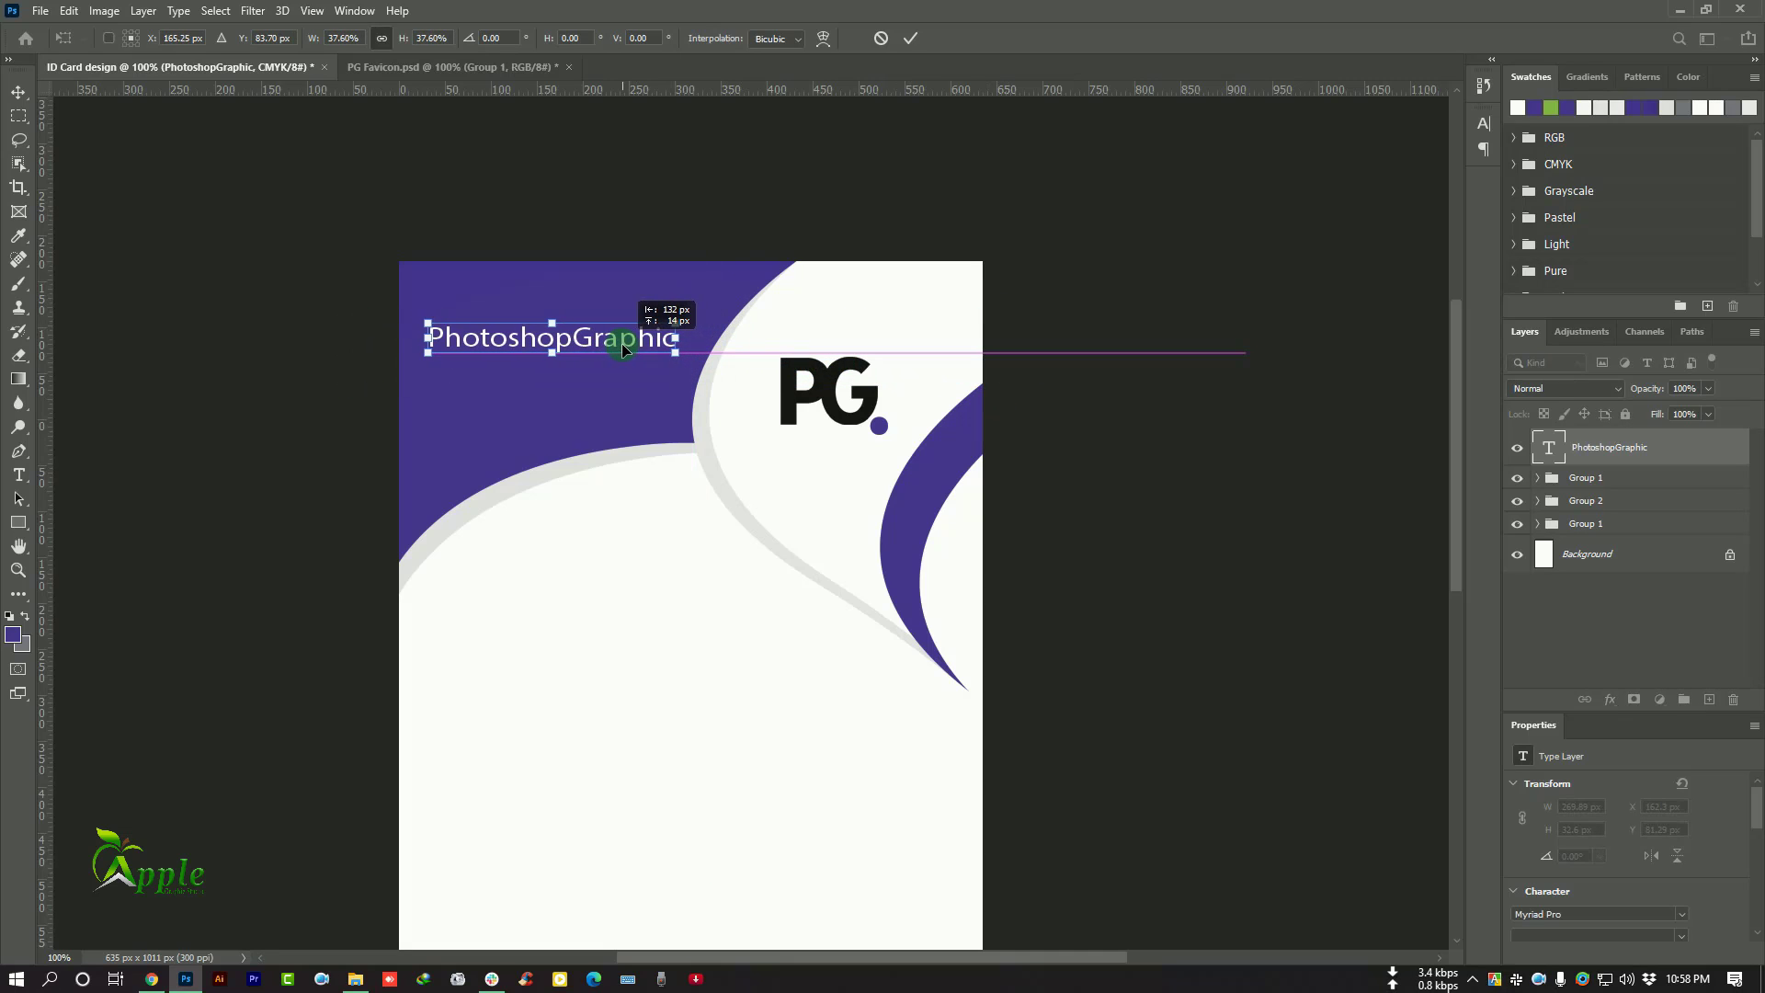
pyautogui.click(910, 38)
pyautogui.press('Up')
# - Set the font of the "PhotoshopGraphic" title to Barlow ExtraBold
pyautogui.click(1483, 124)
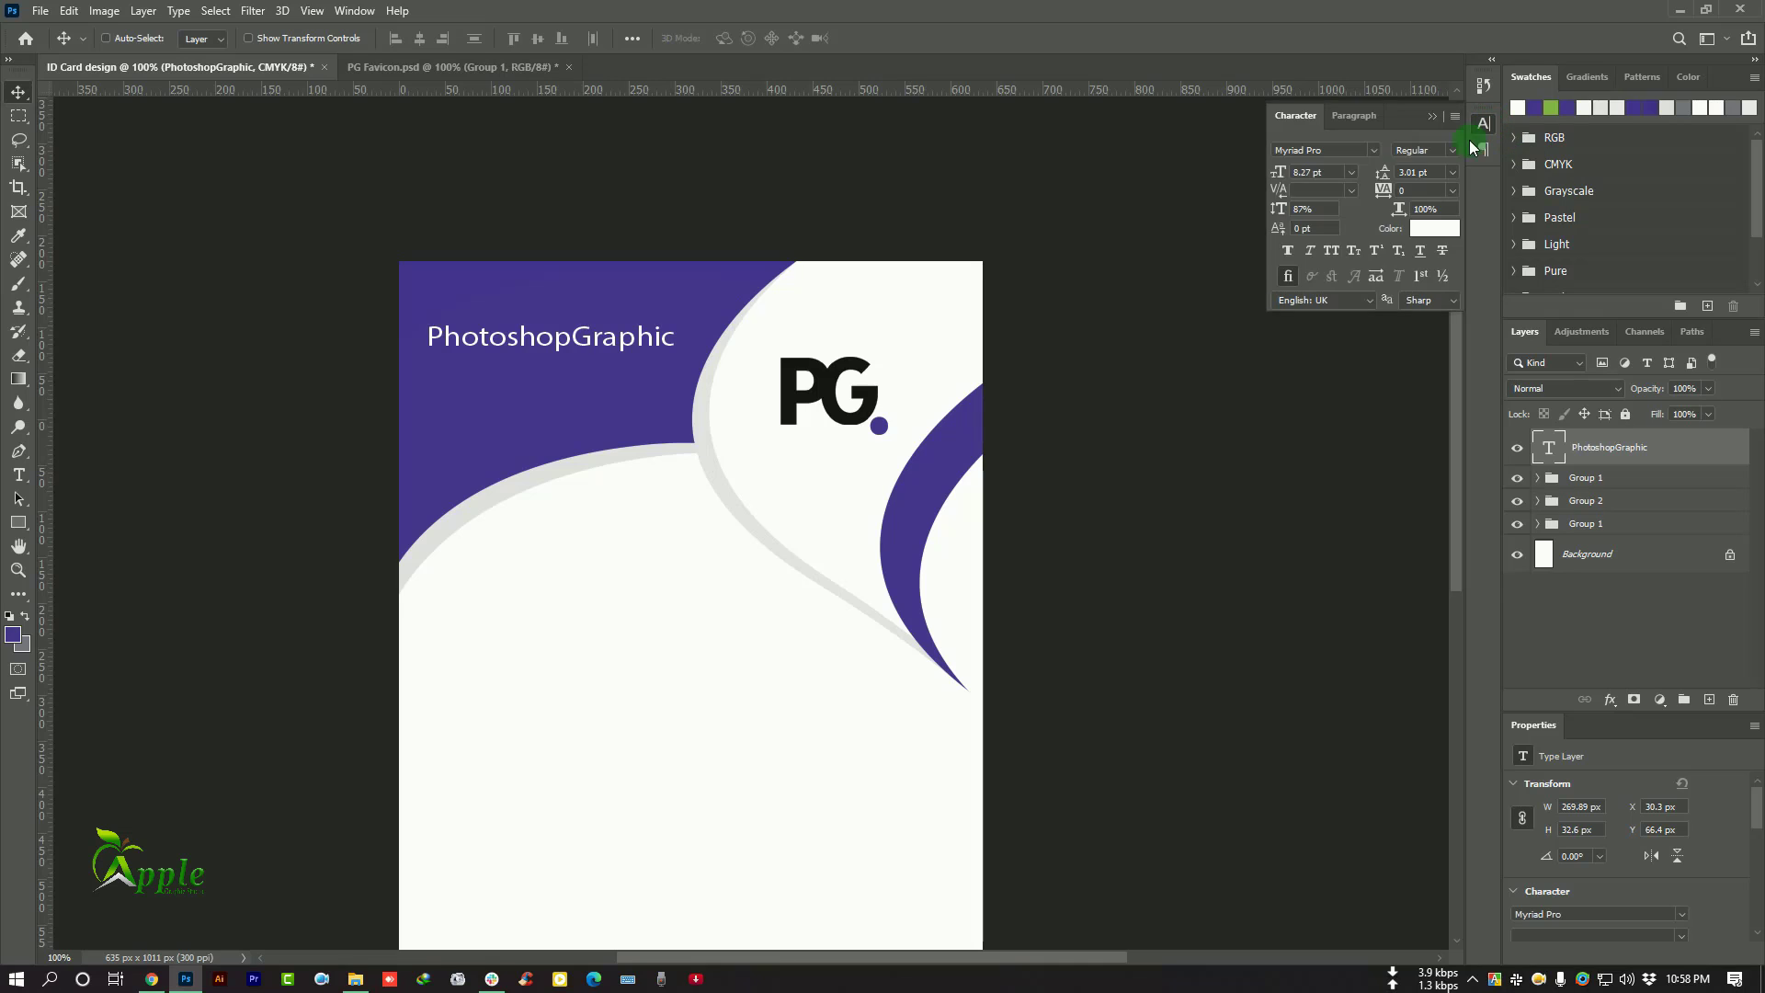
pyautogui.click(1379, 155)
pyautogui.scroll(-5, 1470, 358)
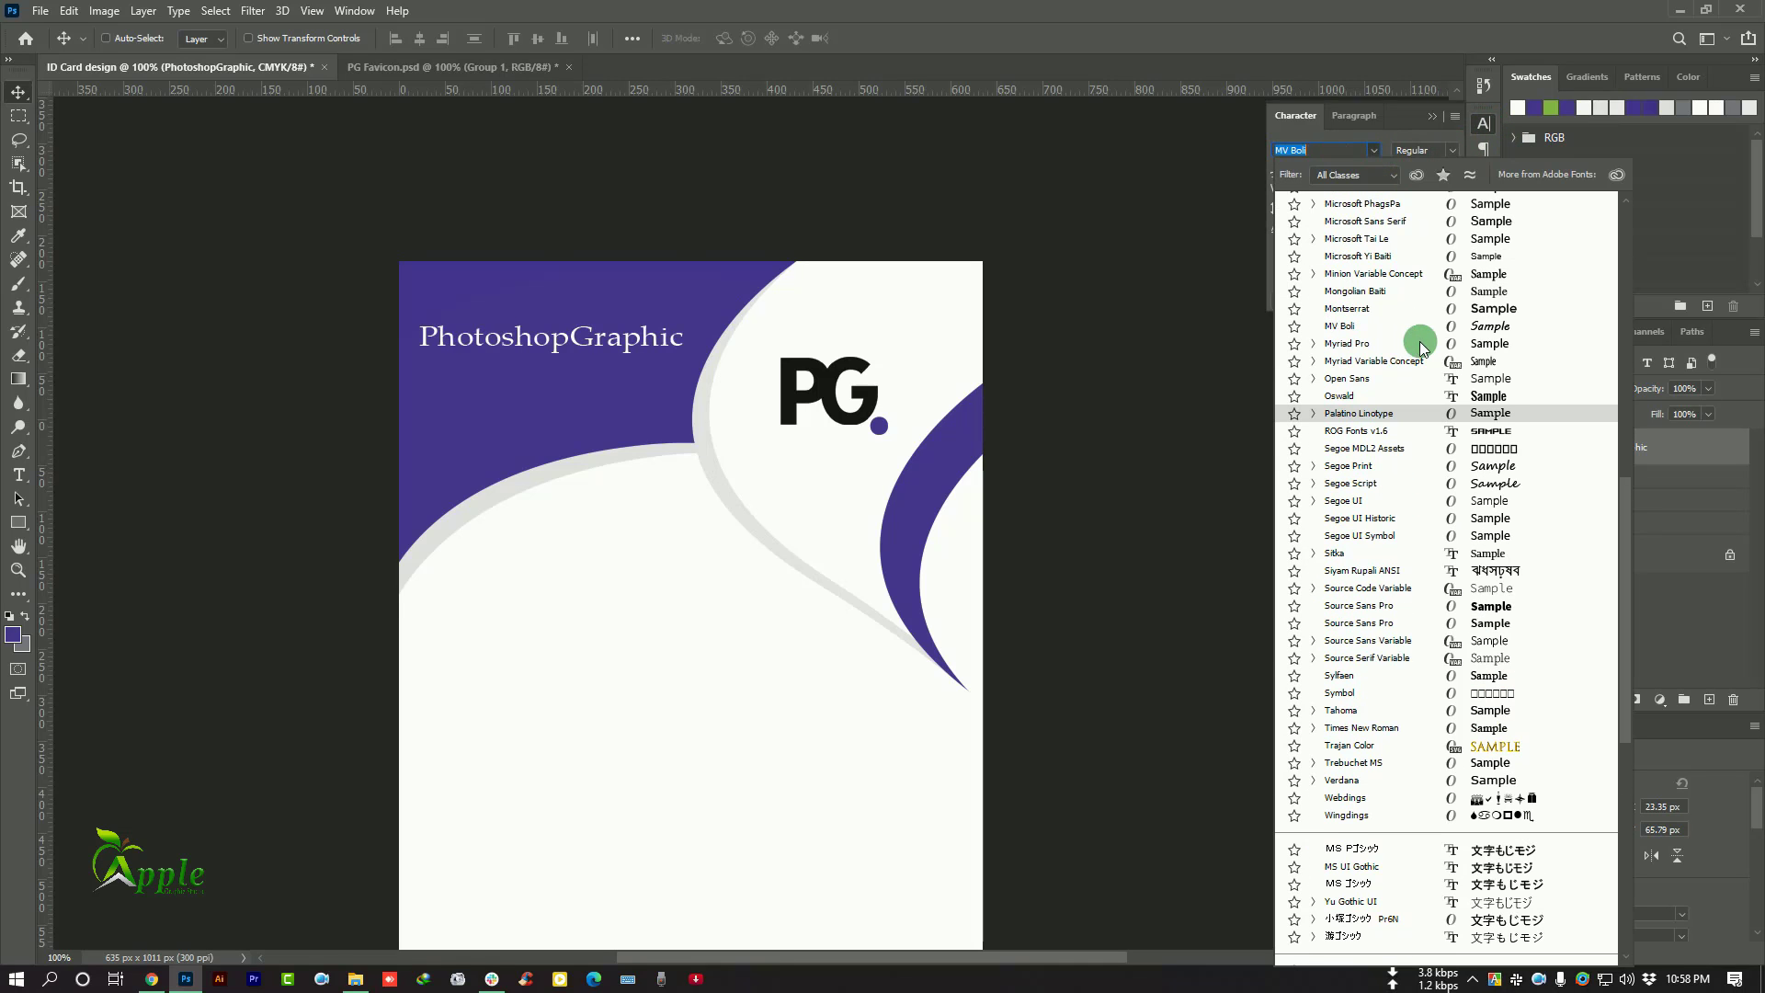
pyautogui.moveTo(1622, 529); pyautogui.dragTo(1622, 317)
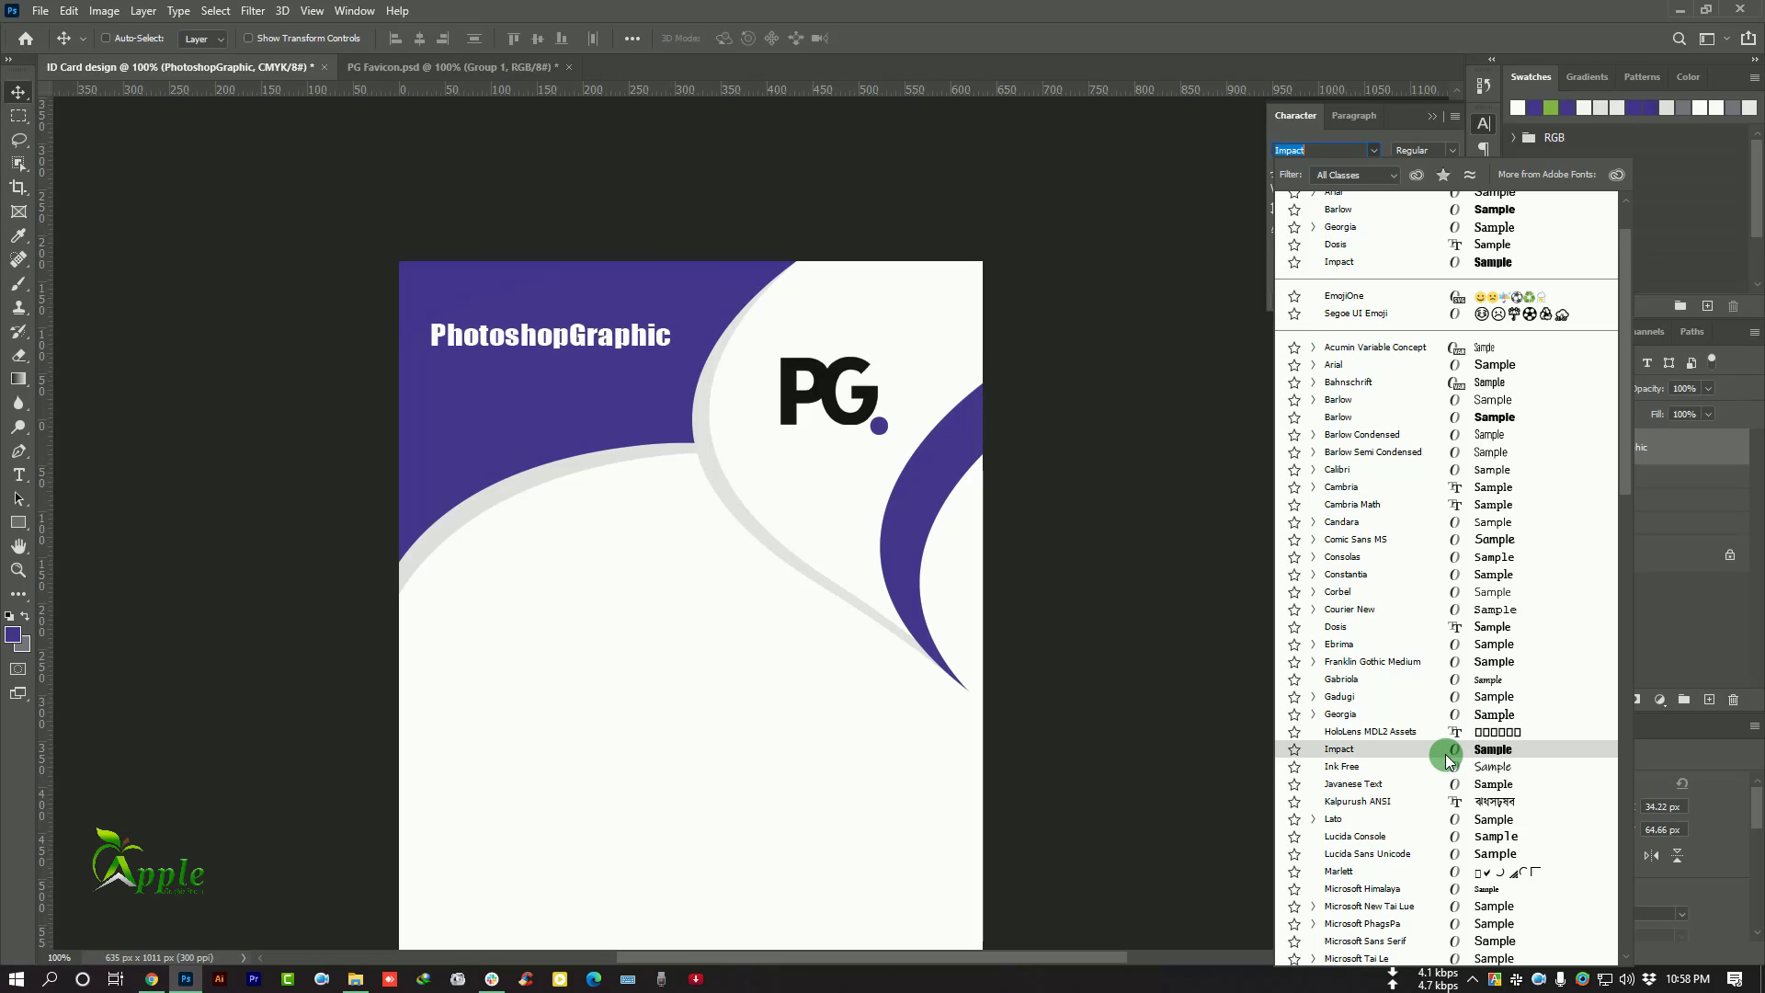
pyautogui.scroll(2, 1447, 756)
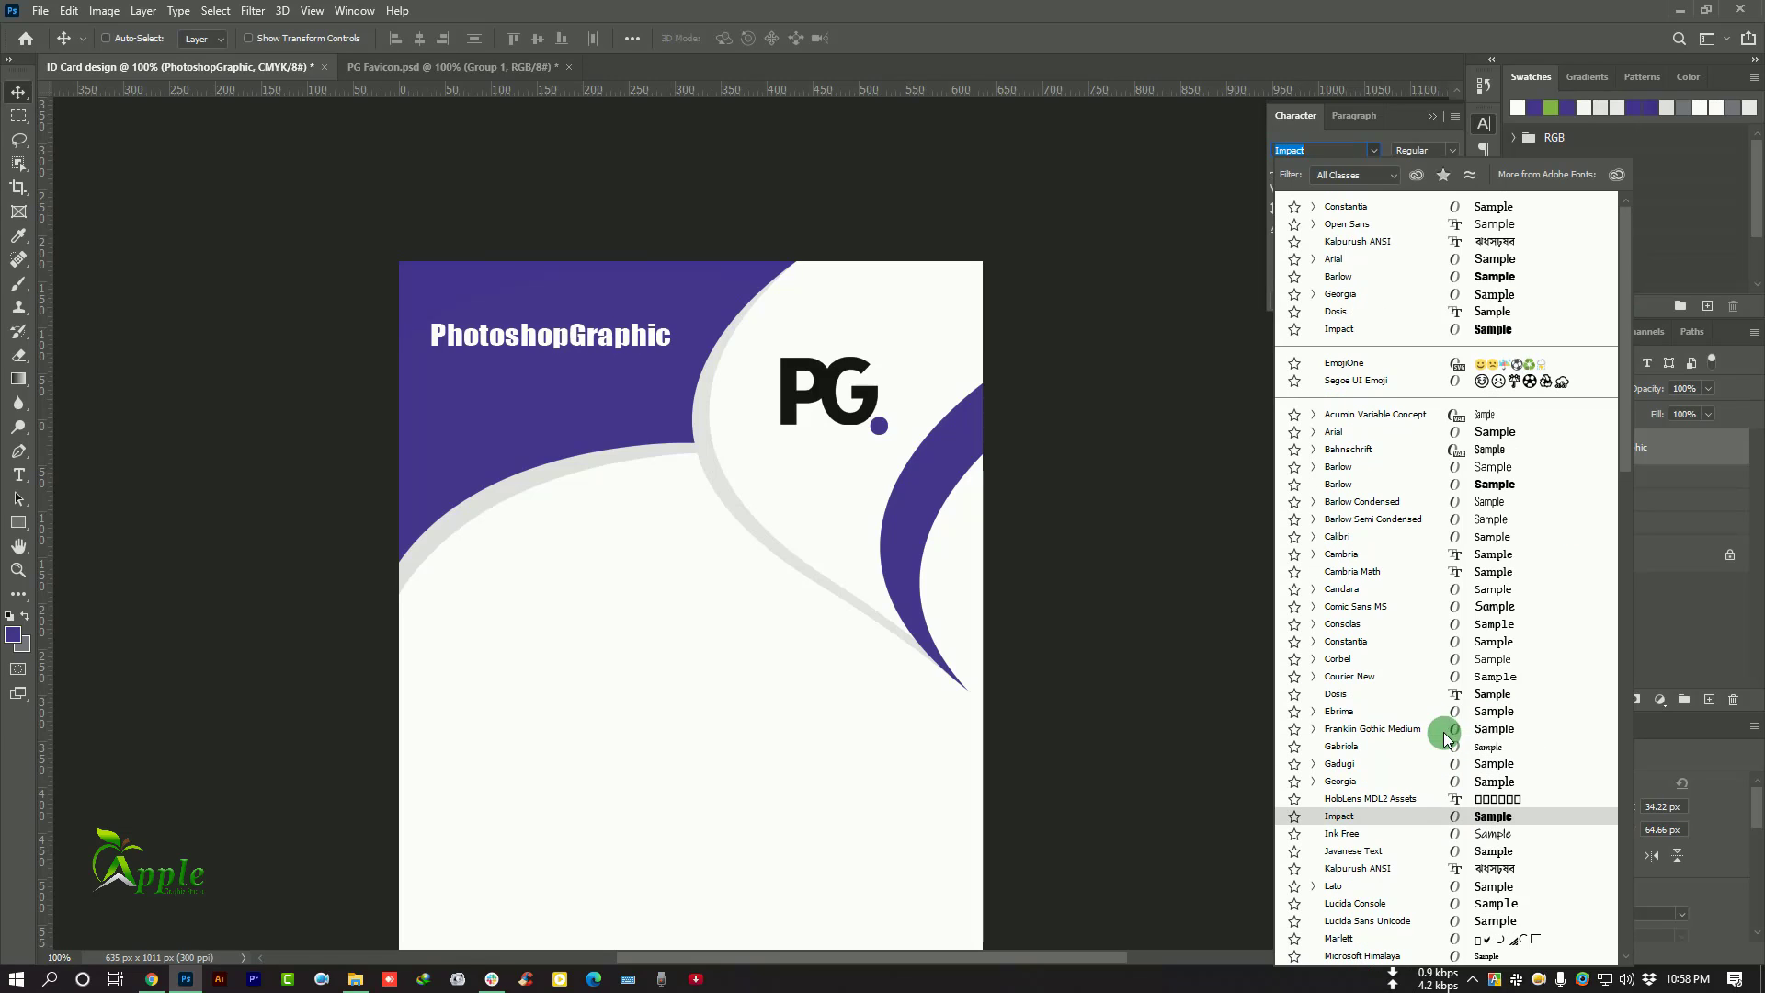
pyautogui.click(1459, 493)
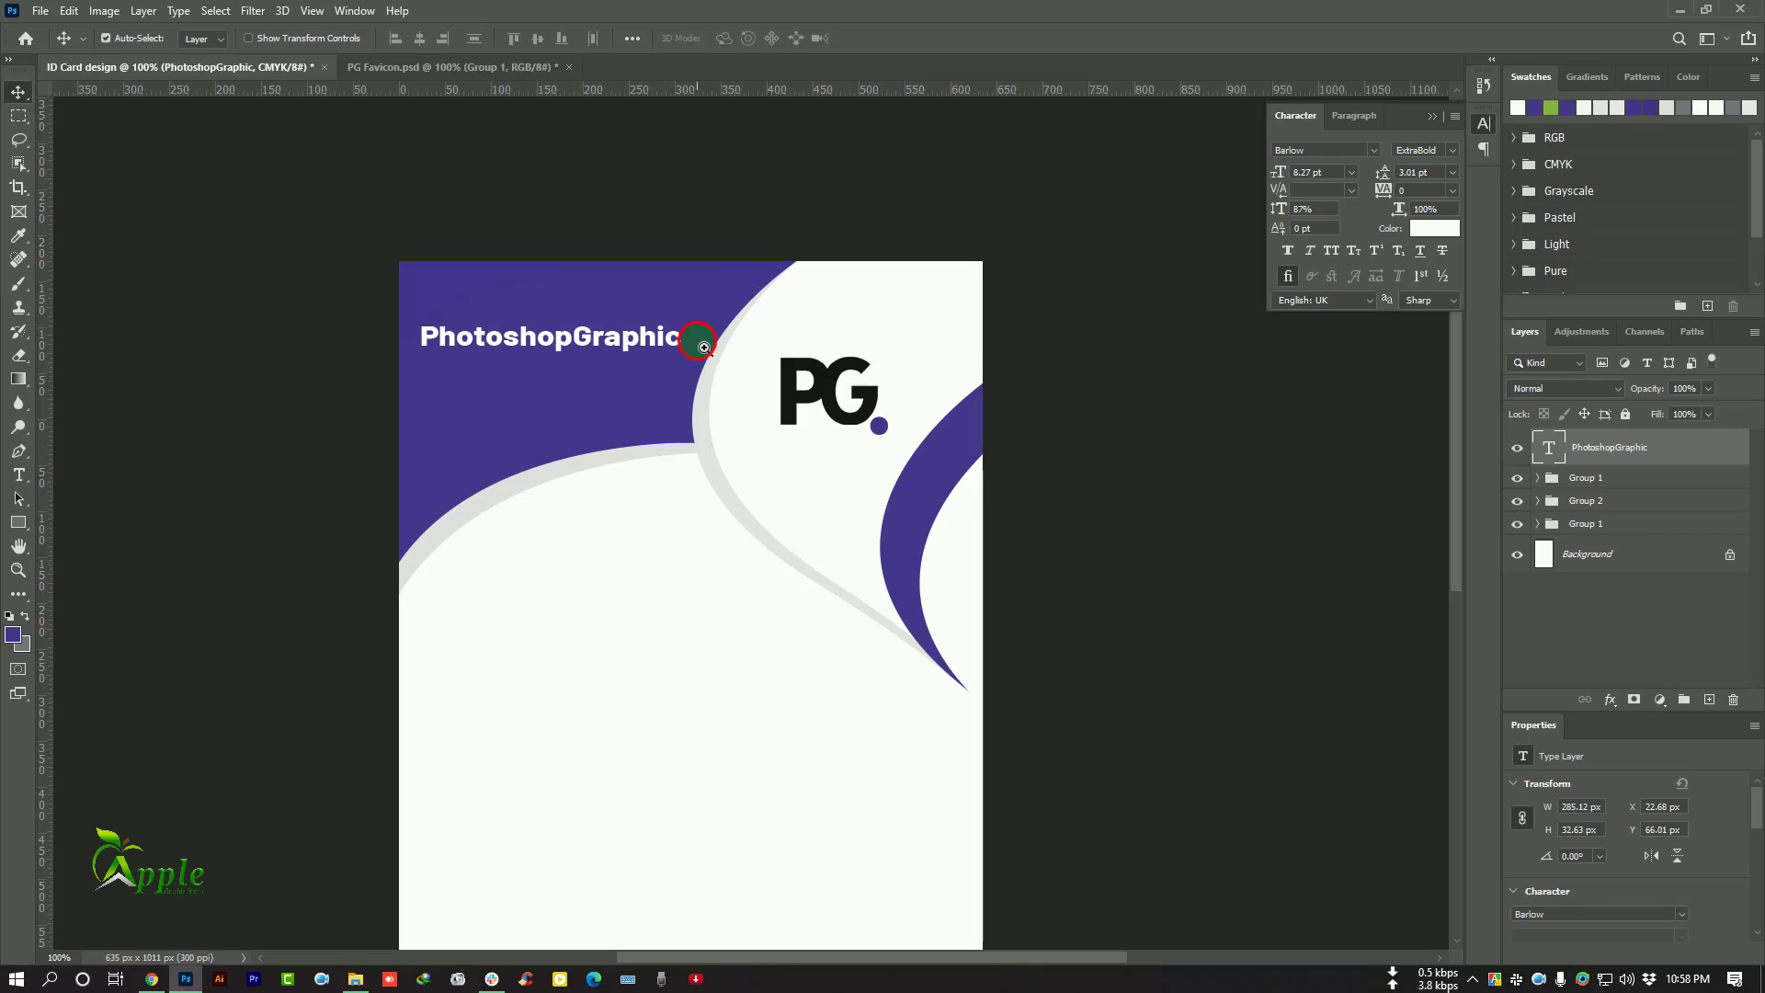
# - Shift the title slightly within the purple header and narrow its width to about 94.7%, keeping its full height
pyautogui.scroll(1, 702, 333)
pyautogui.scroll(-1, 658, 447)
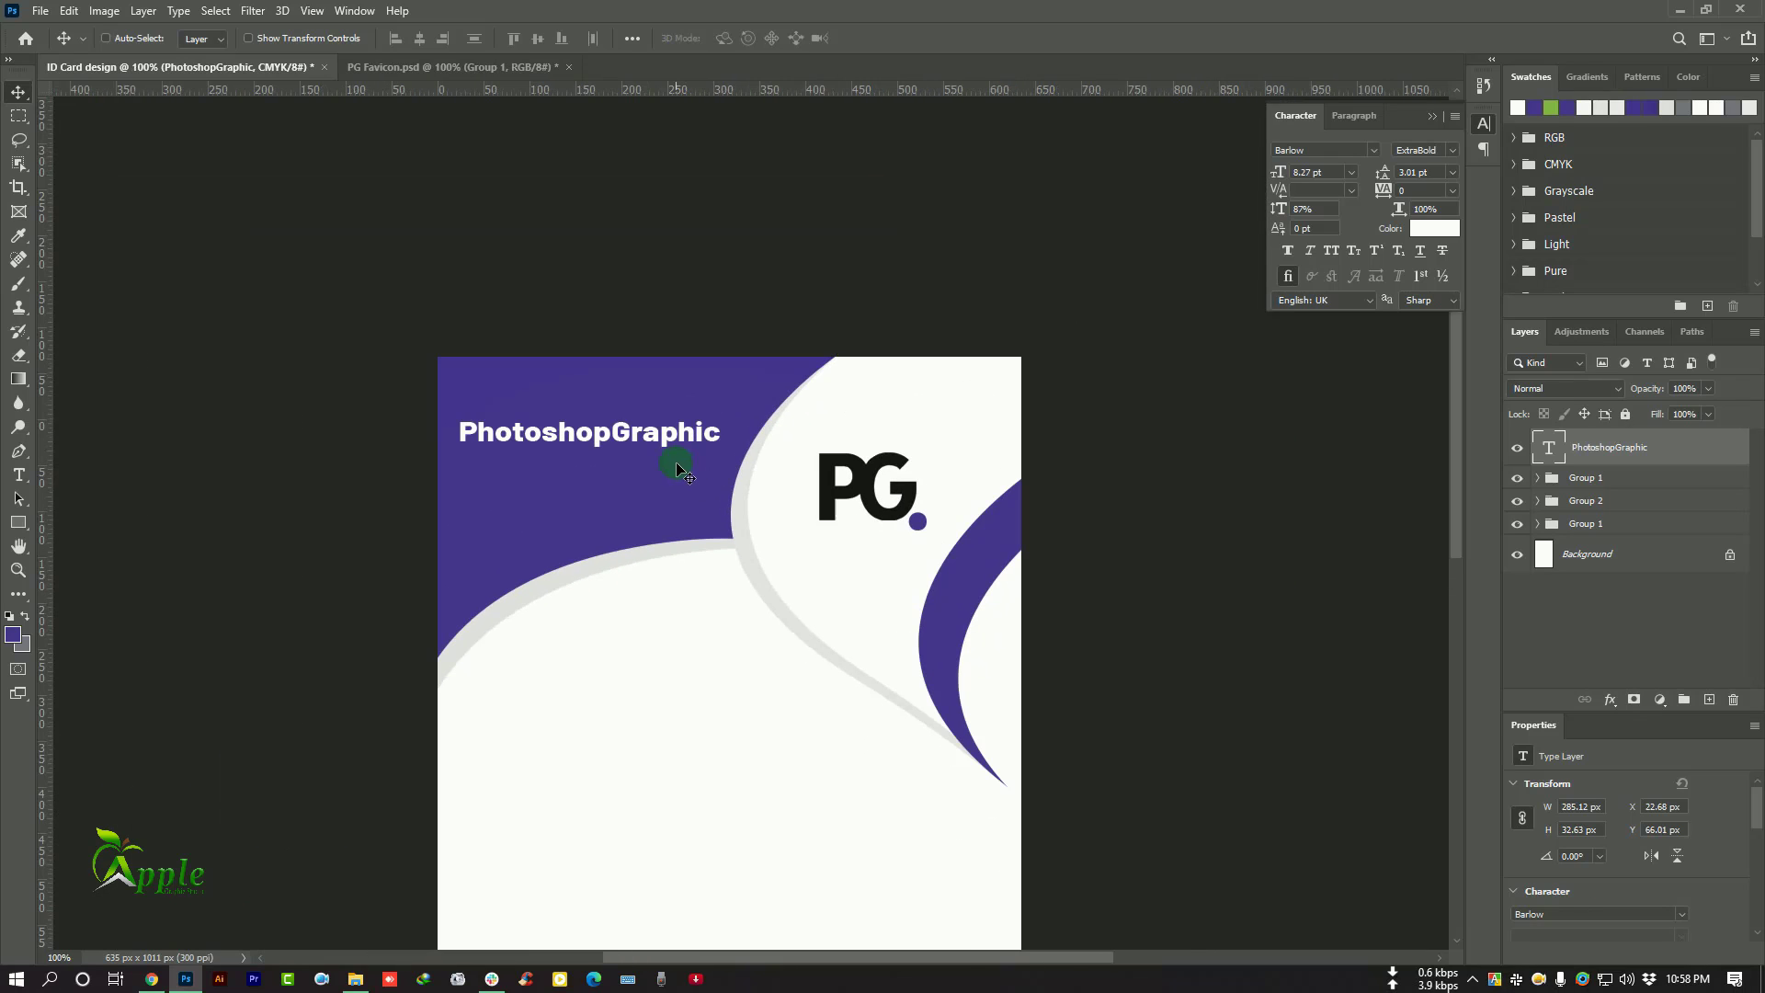
pyautogui.moveTo(630, 430); pyautogui.dragTo(717, 435)
pyautogui.hotkey('ctrl', 't')
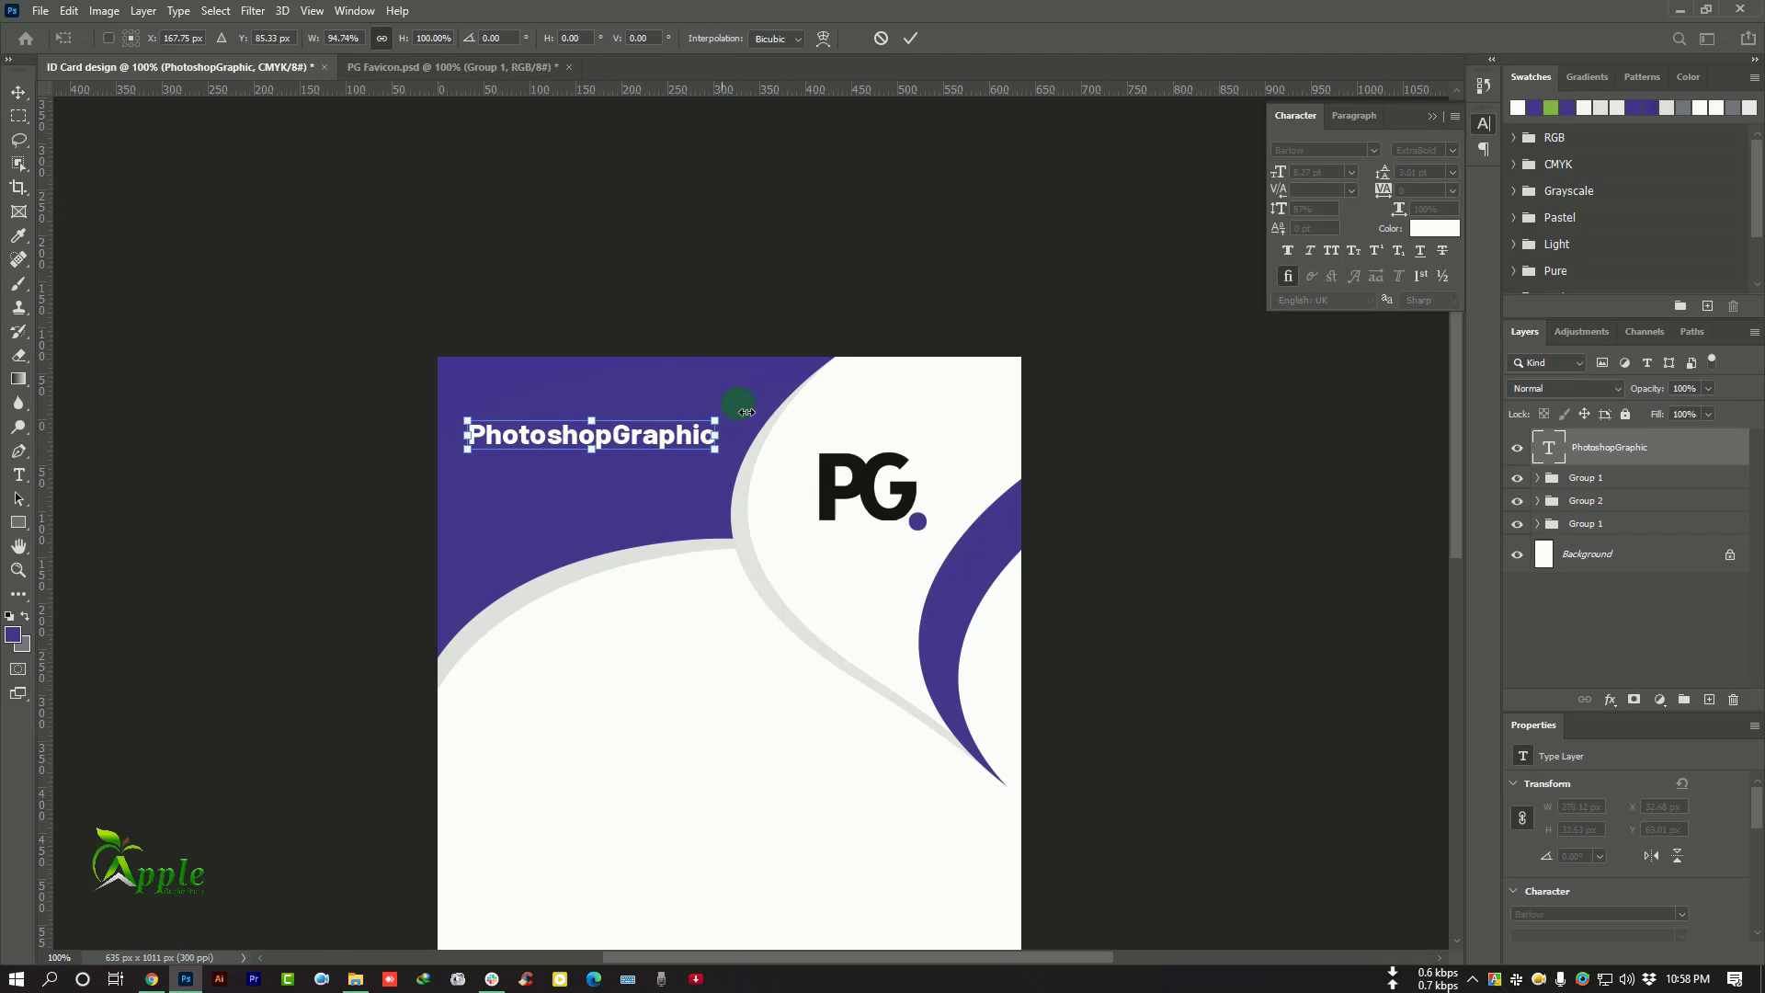
pyautogui.click(911, 27)
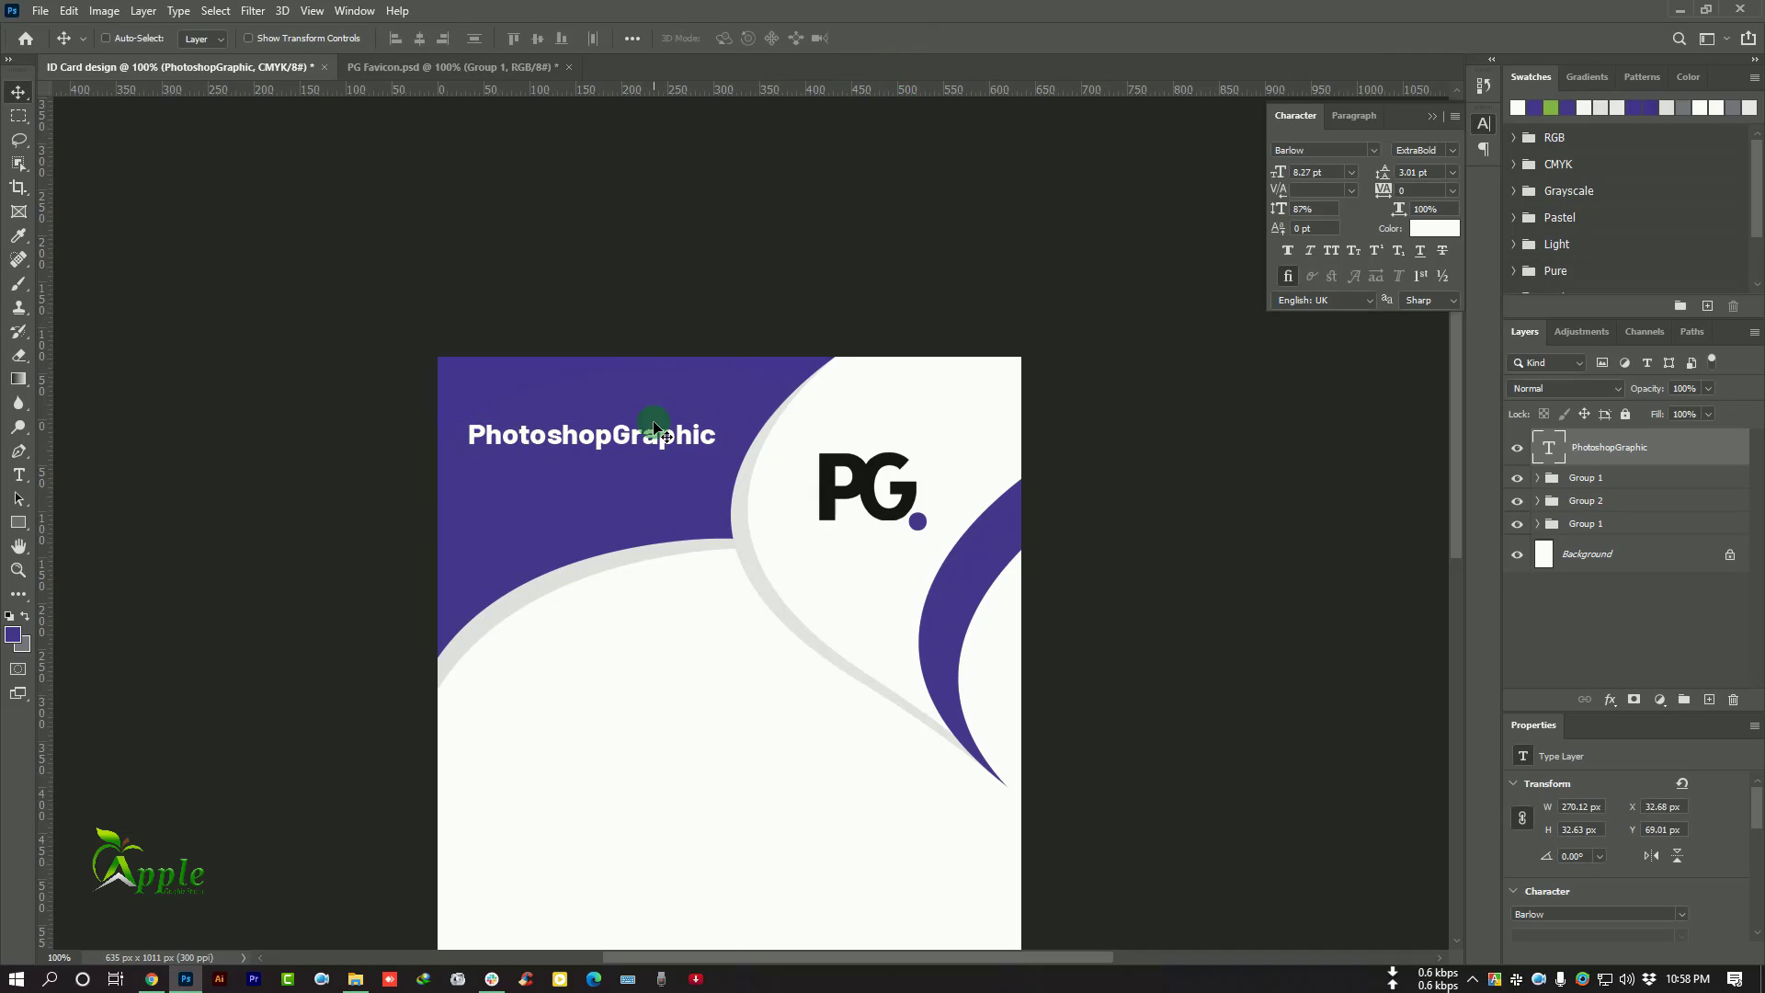
# - Nudge the title within the purple header to about X 35 px, Y 62 px
pyautogui.moveTo(648, 427); pyautogui.dragTo(647, 429)
pyautogui.press('Up')
pyautogui.press('Up')
pyautogui.press('Up')
pyautogui.press('Up')
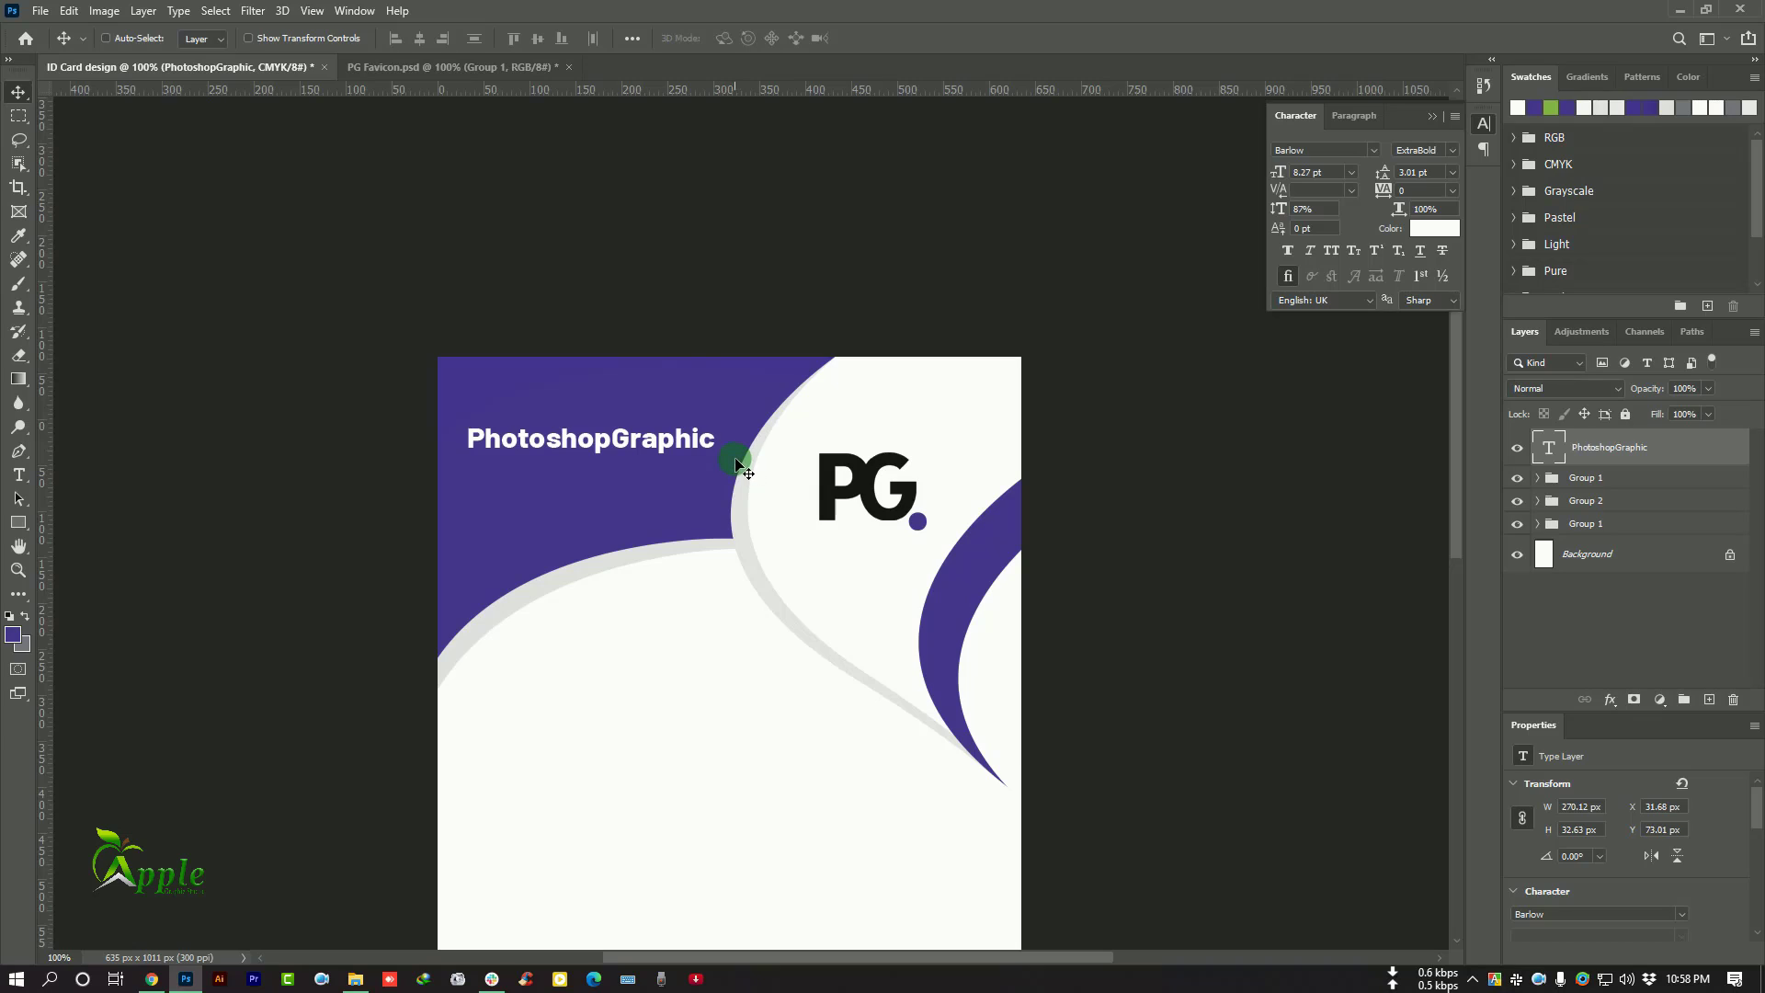
pyautogui.press('Up')
pyautogui.press('Up')
pyautogui.press('Up')
pyautogui.press('Up')
pyautogui.press('Up')
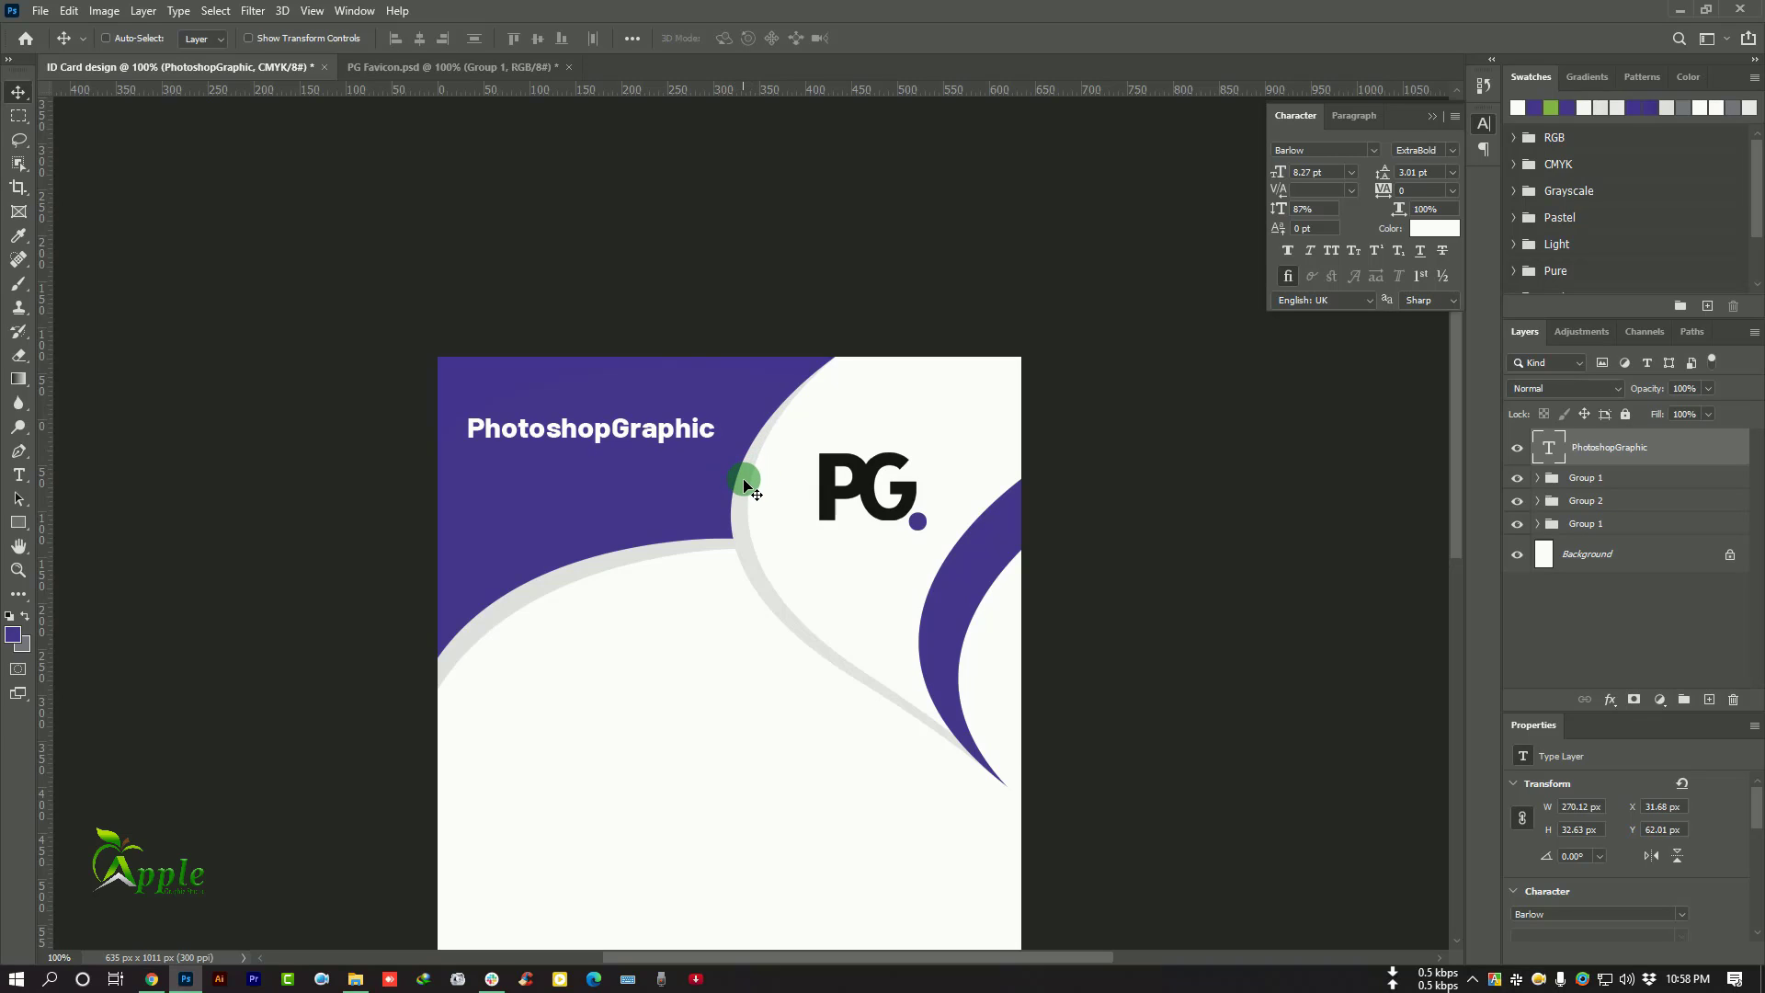
pyautogui.press('Right')
pyautogui.press('Right')
pyautogui.press('Right')
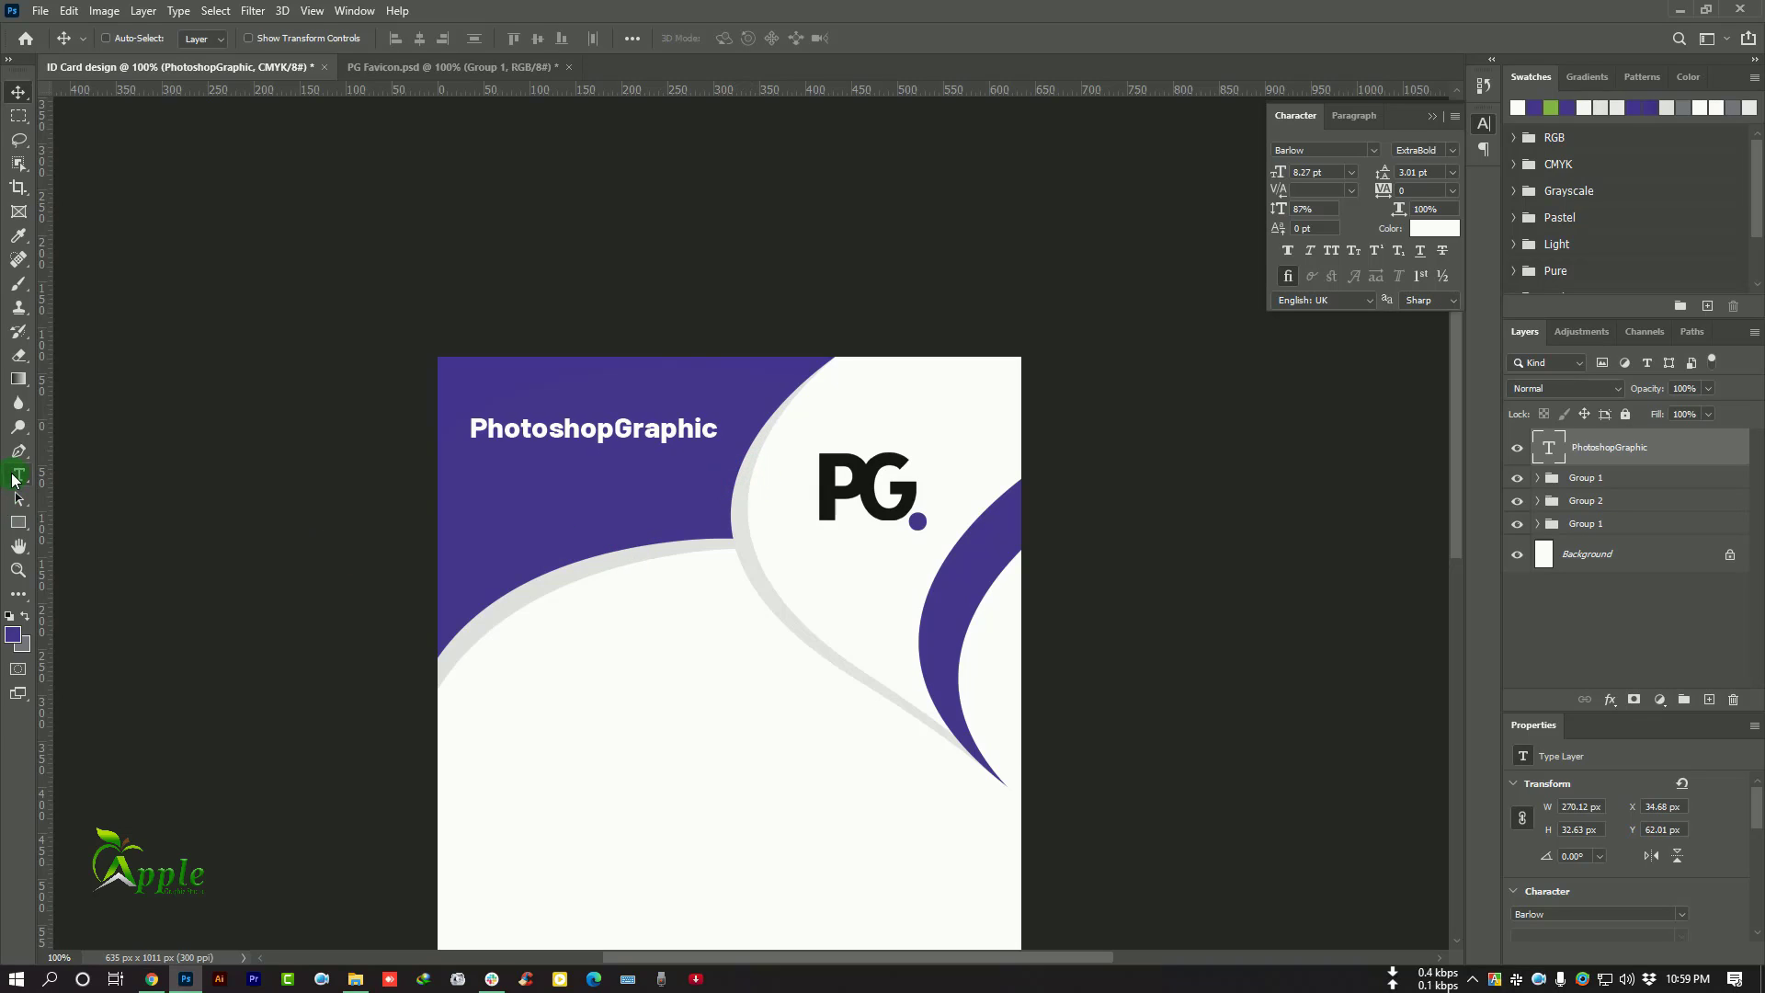
# - Add the white 6 pt tagline "Upcoming Graphic Site" in the purple header below the title
pyautogui.click(16, 476)
pyautogui.click(501, 507)
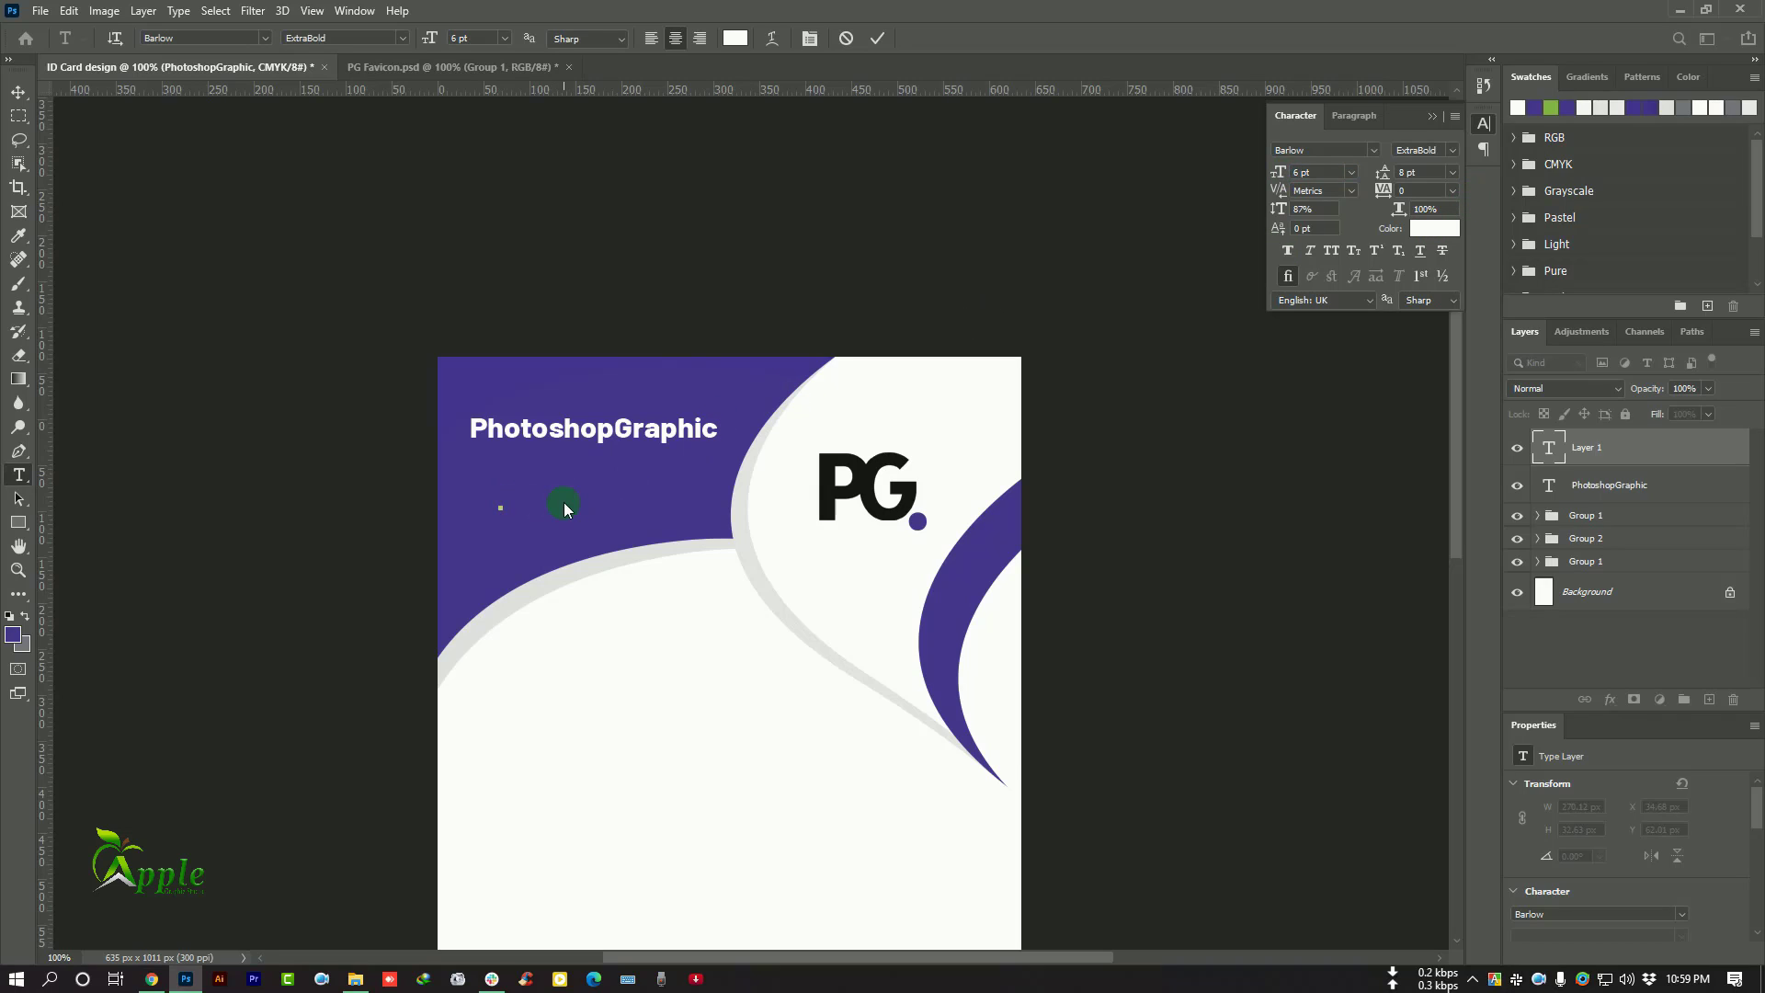
pyautogui.write('Upcomming')
pyautogui.press('BackSpace')
pyautogui.click(571, 513)
pyautogui.write('Graphic Sti')
pyautogui.press('BackSpace')
pyautogui.press('BackSpace')
pyautogui.write('ite')
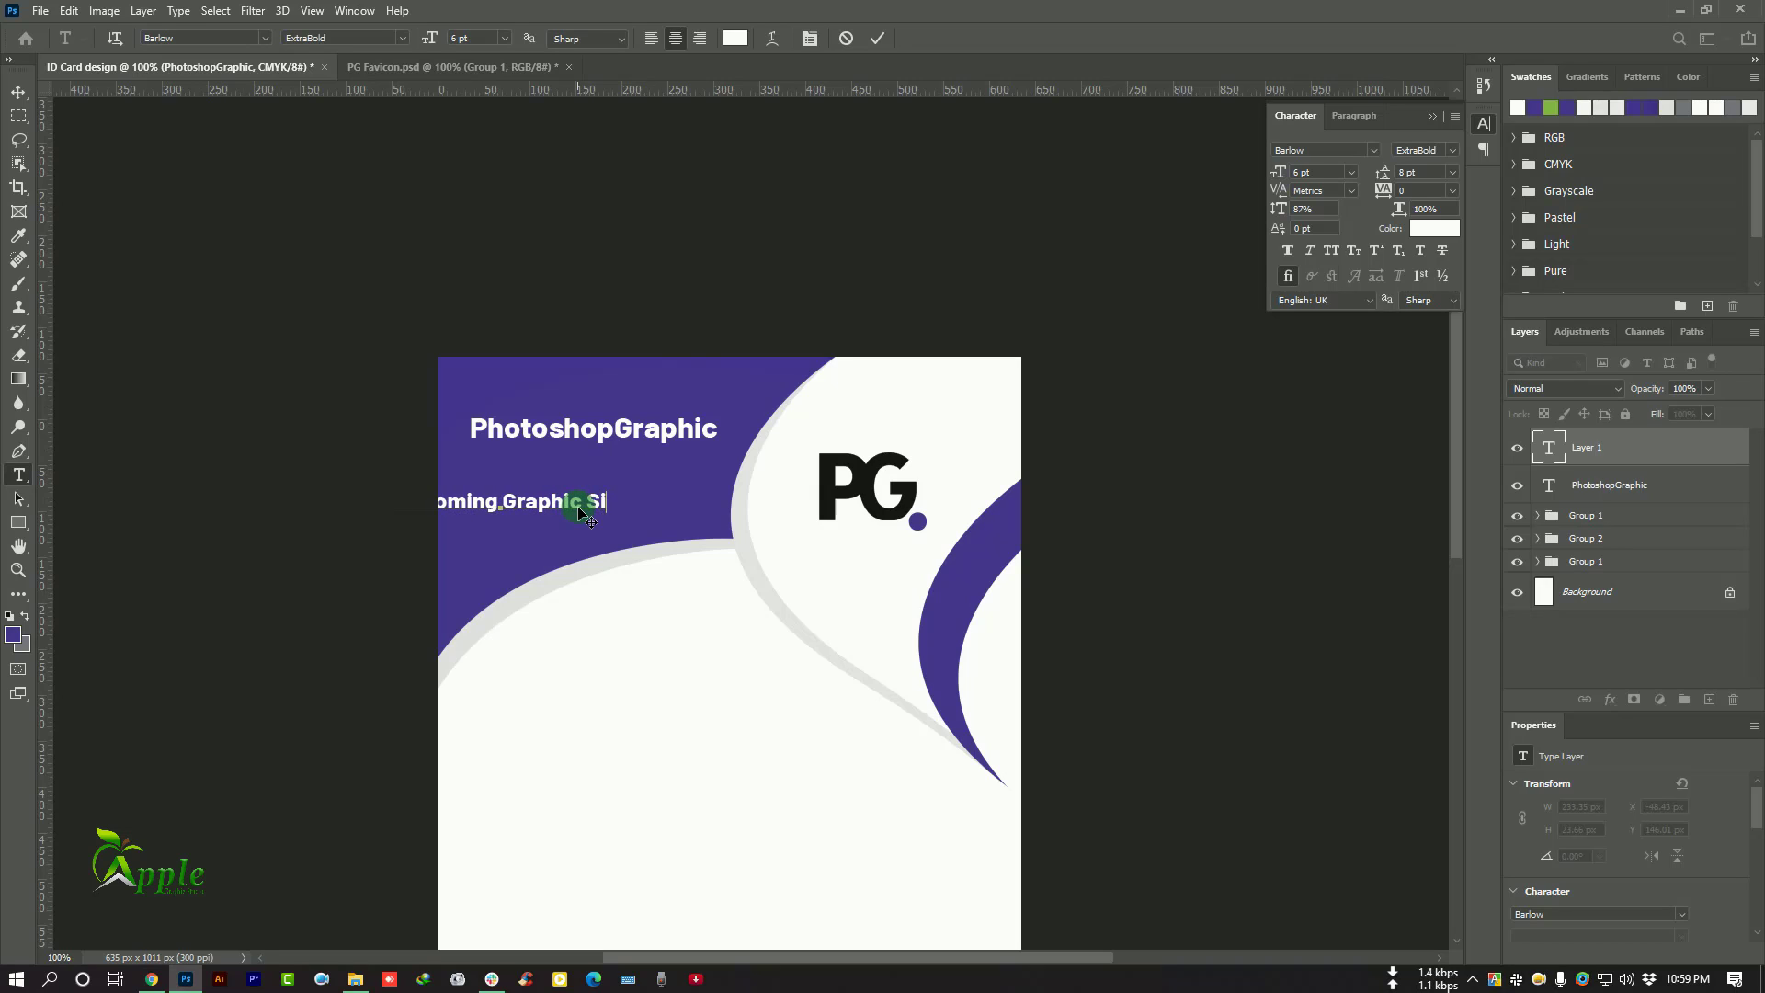
pyautogui.click(864, 35)
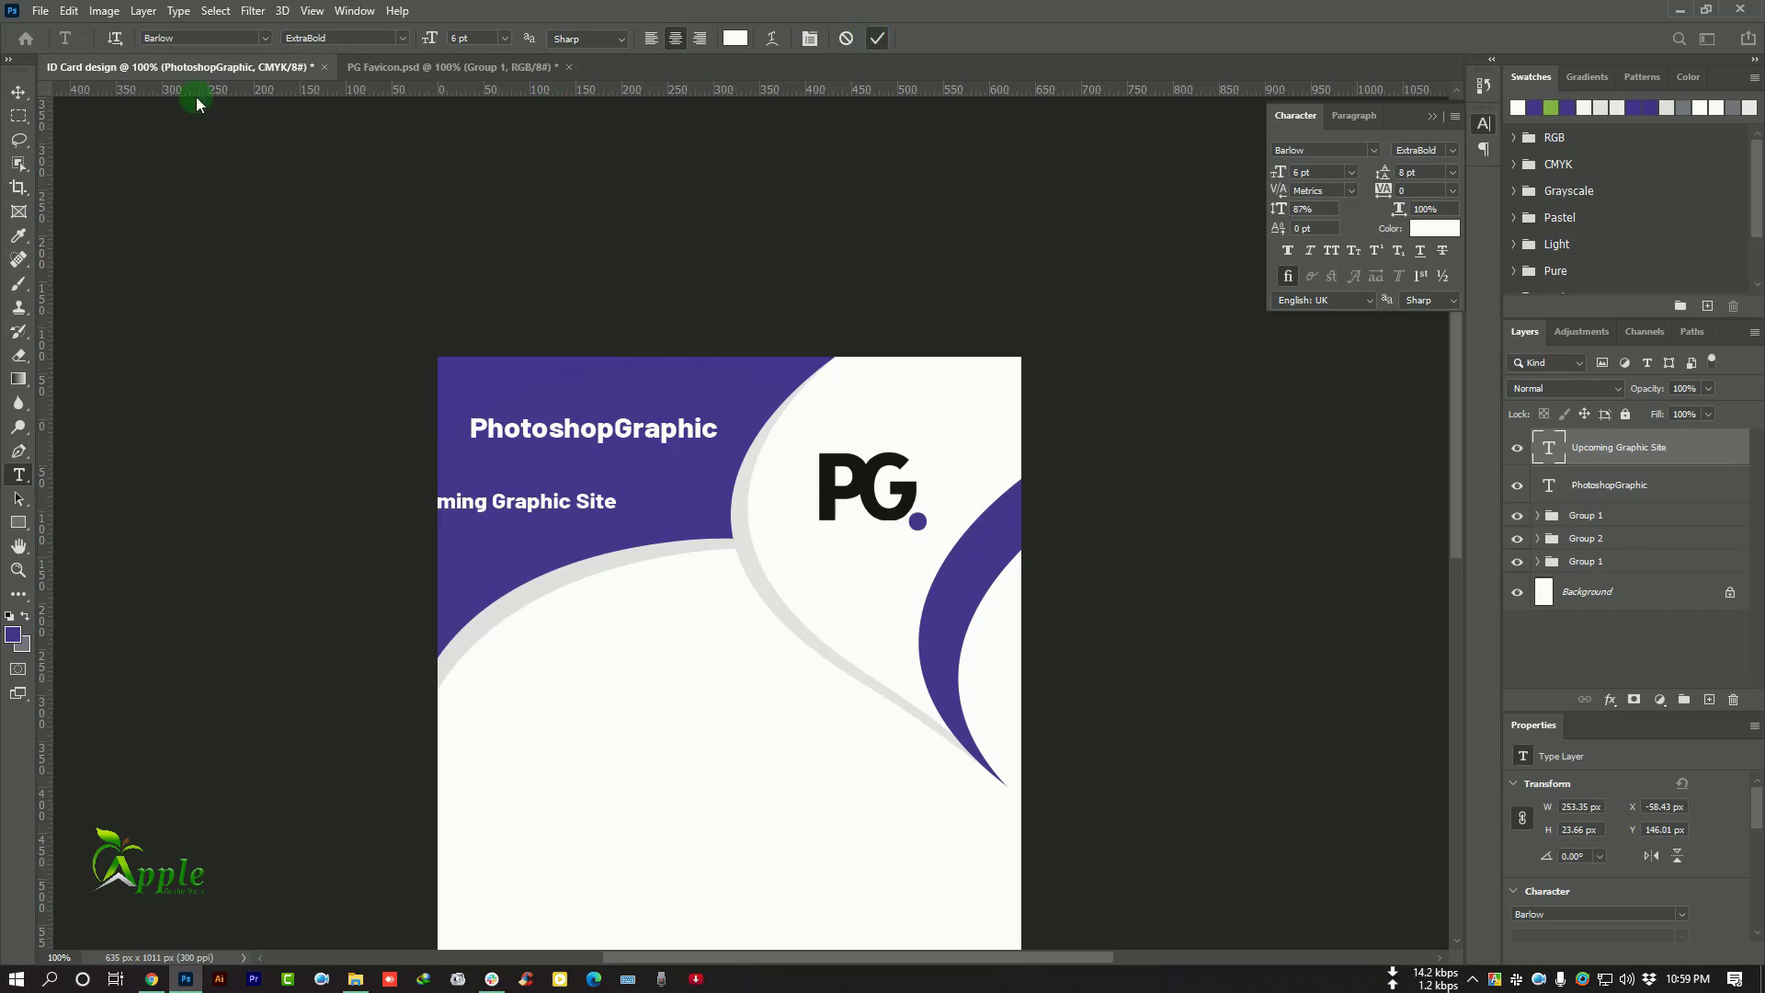
# - Move the tagline directly beneath the "PhotoshopGraphic" title, at about X 42 px, Y 109 px
pyautogui.click(18, 92)
pyautogui.moveTo(652, 369); pyautogui.dragTo(746, 342)
pyautogui.press('Left')
pyautogui.press('Left')
pyautogui.press('Up')
pyautogui.press('Up')
pyautogui.press('Up')
pyautogui.press('Up')
pyautogui.press('Up')
pyautogui.press('Up')
pyautogui.press('Up')
pyautogui.press('Up')
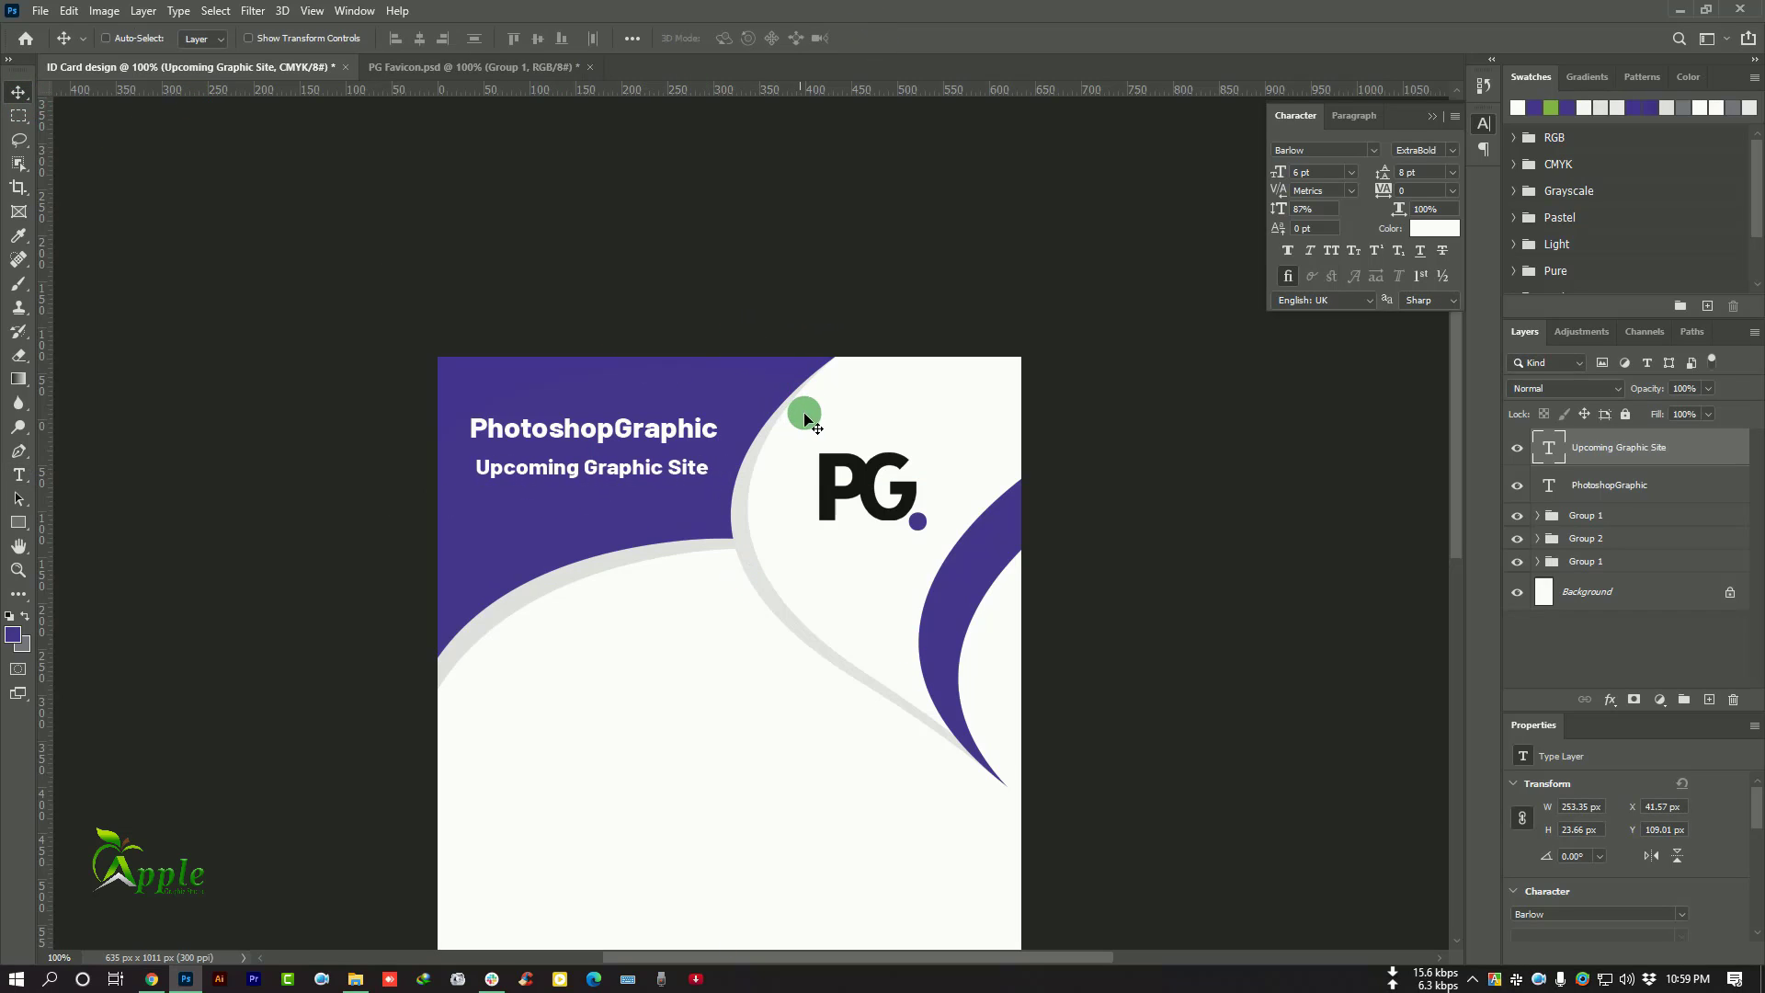
# - Change the tagline's font to Open Sans in the Regular style
pyautogui.click(1373, 152)
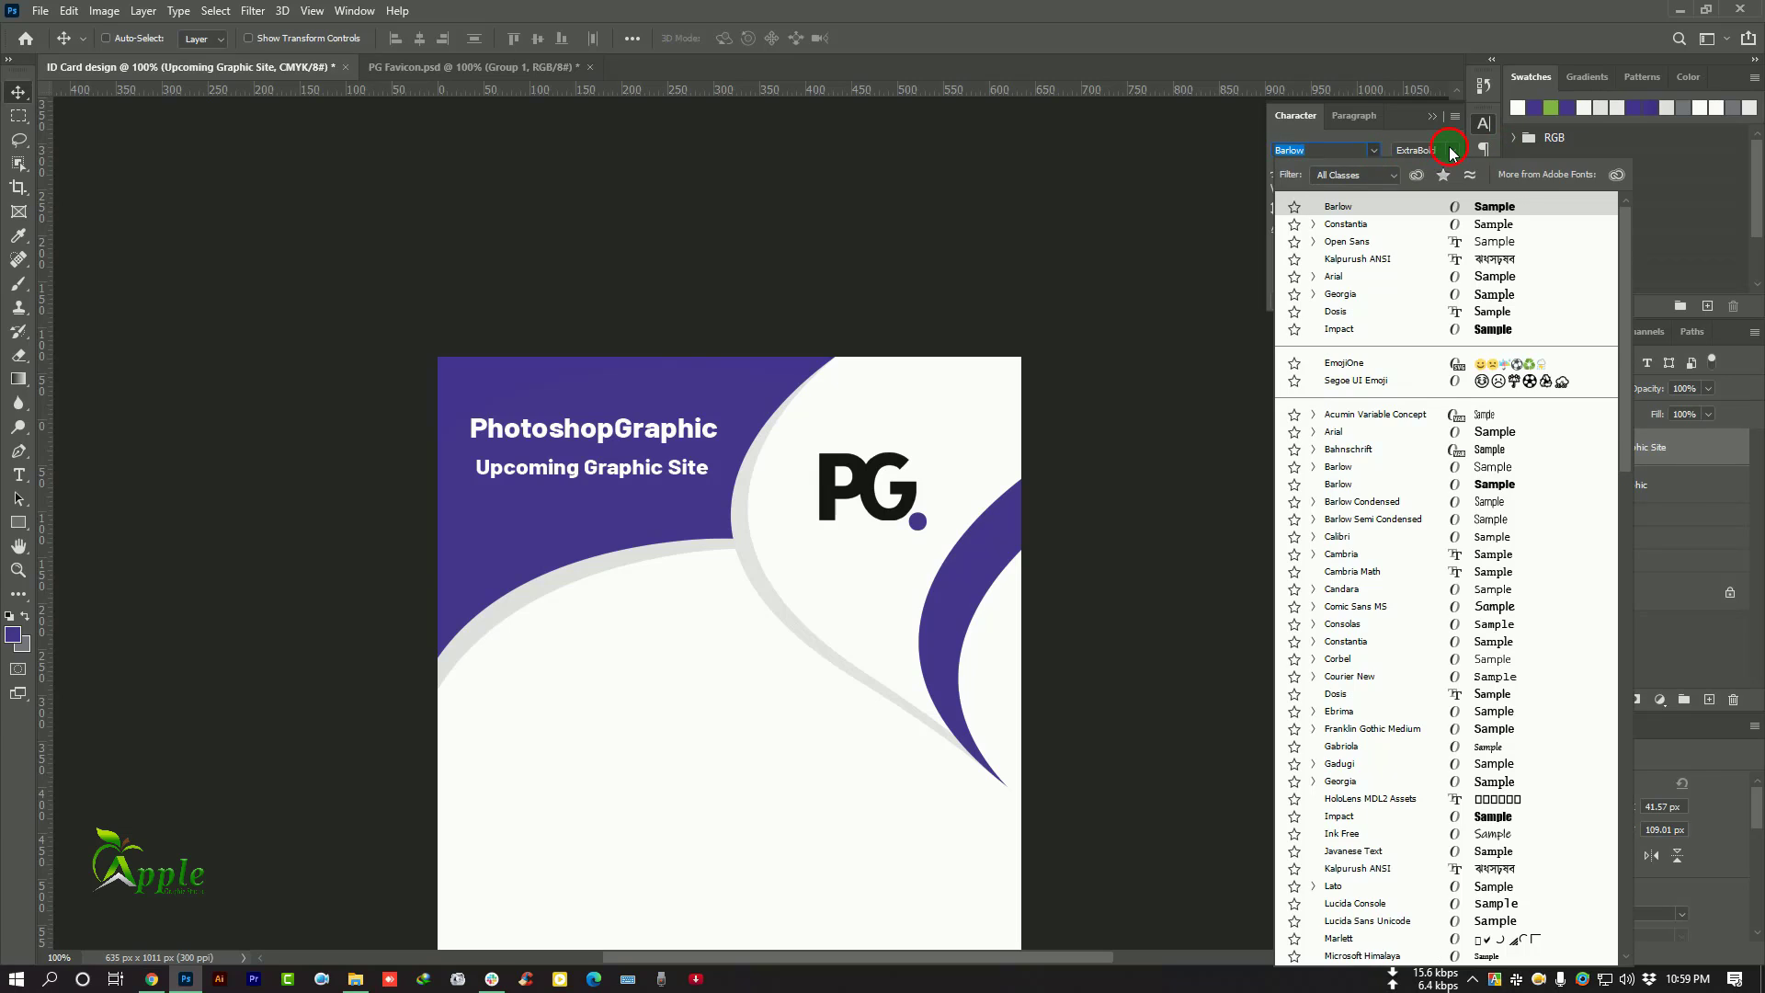
pyautogui.click(1451, 150)
pyautogui.click(1450, 151)
pyautogui.click(1373, 150)
pyautogui.click(1387, 244)
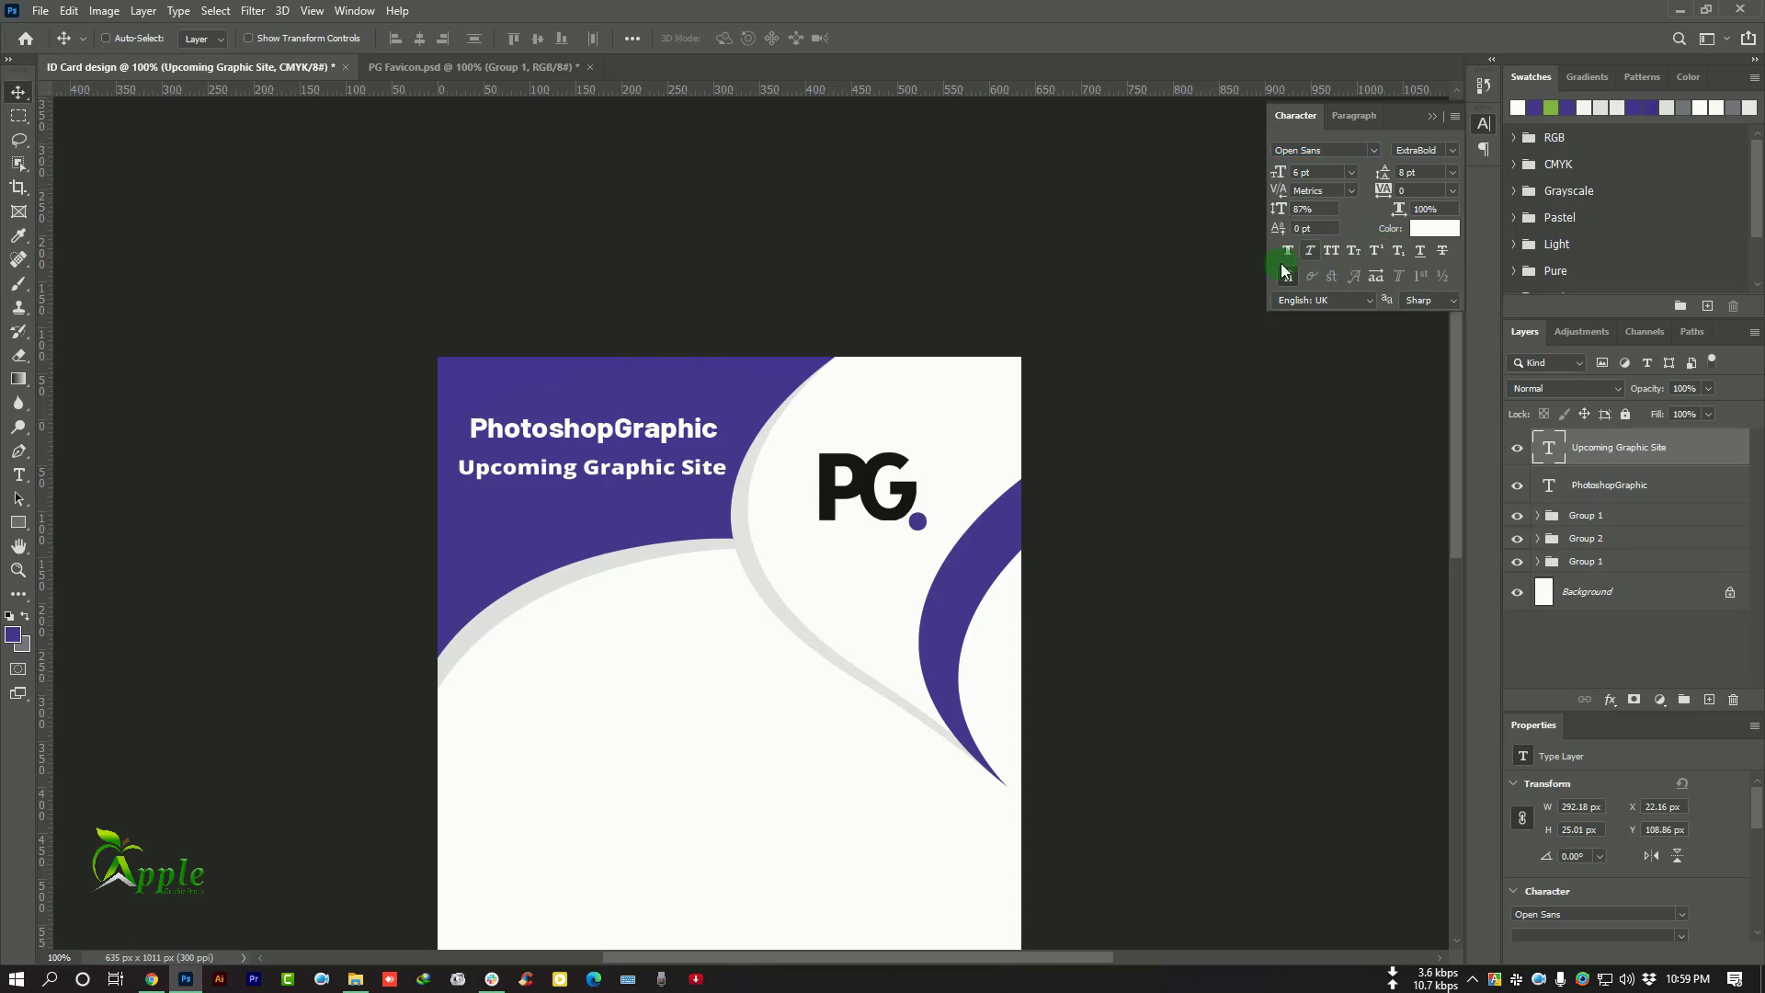
pyautogui.click(1438, 156)
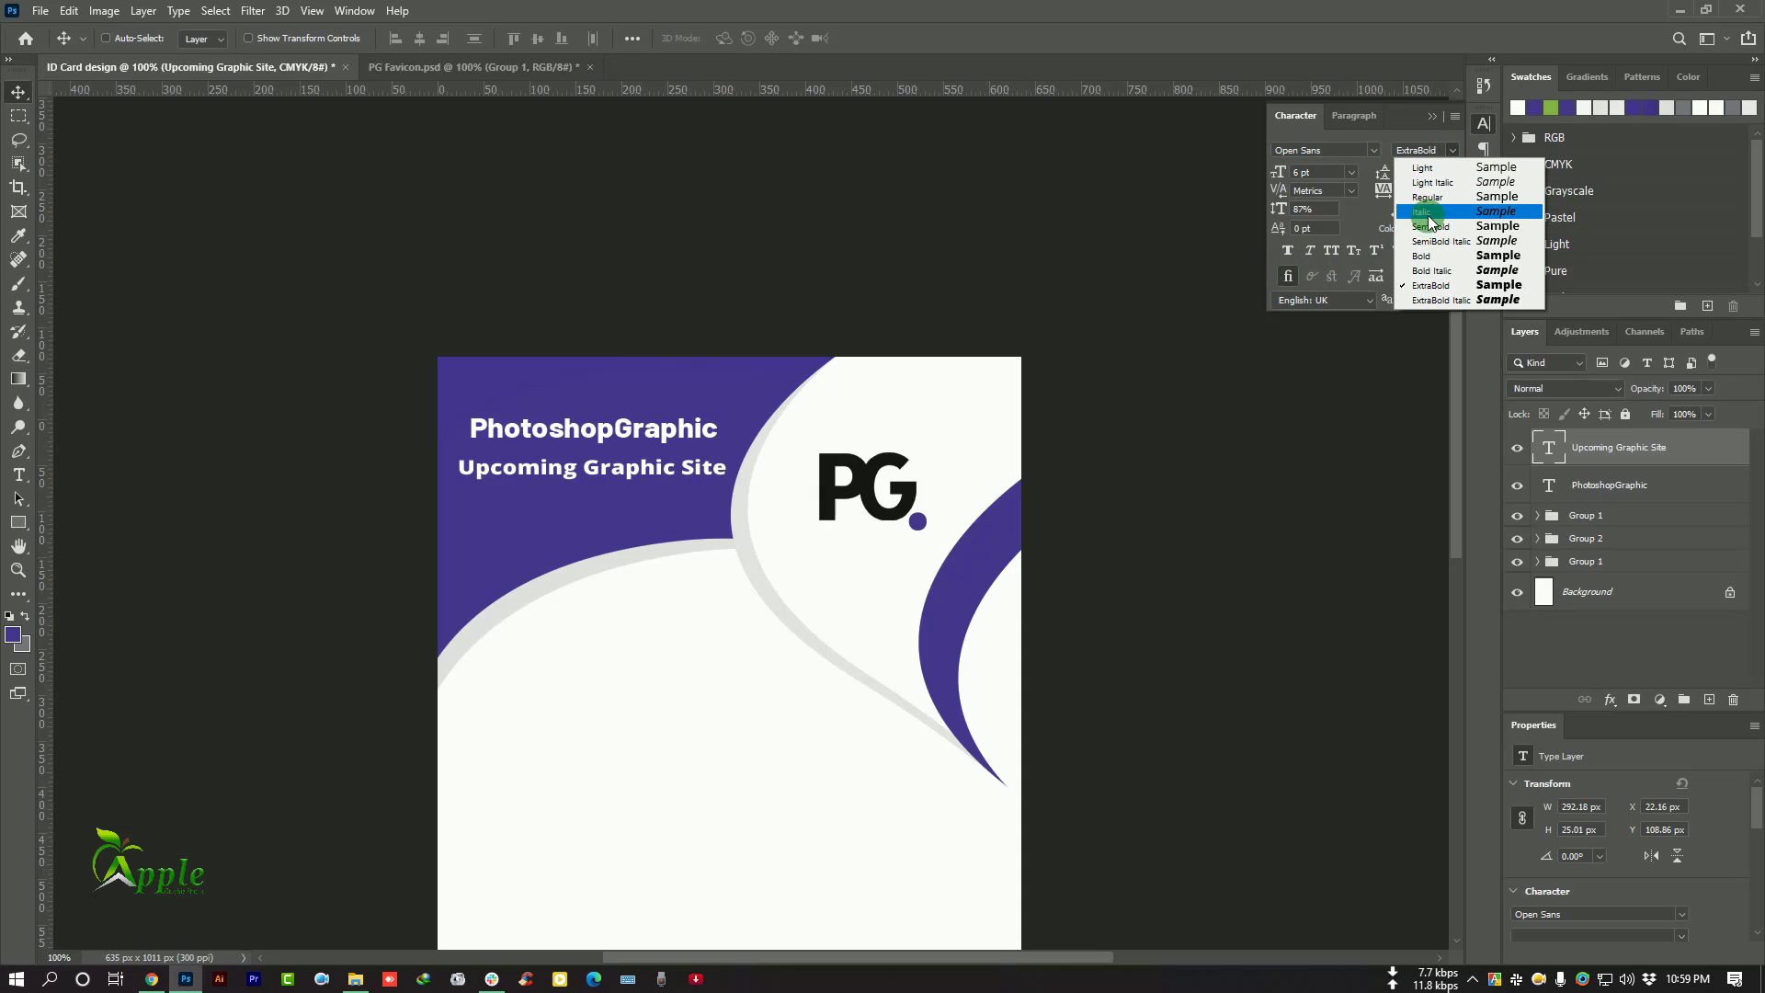
pyautogui.click(1441, 256)
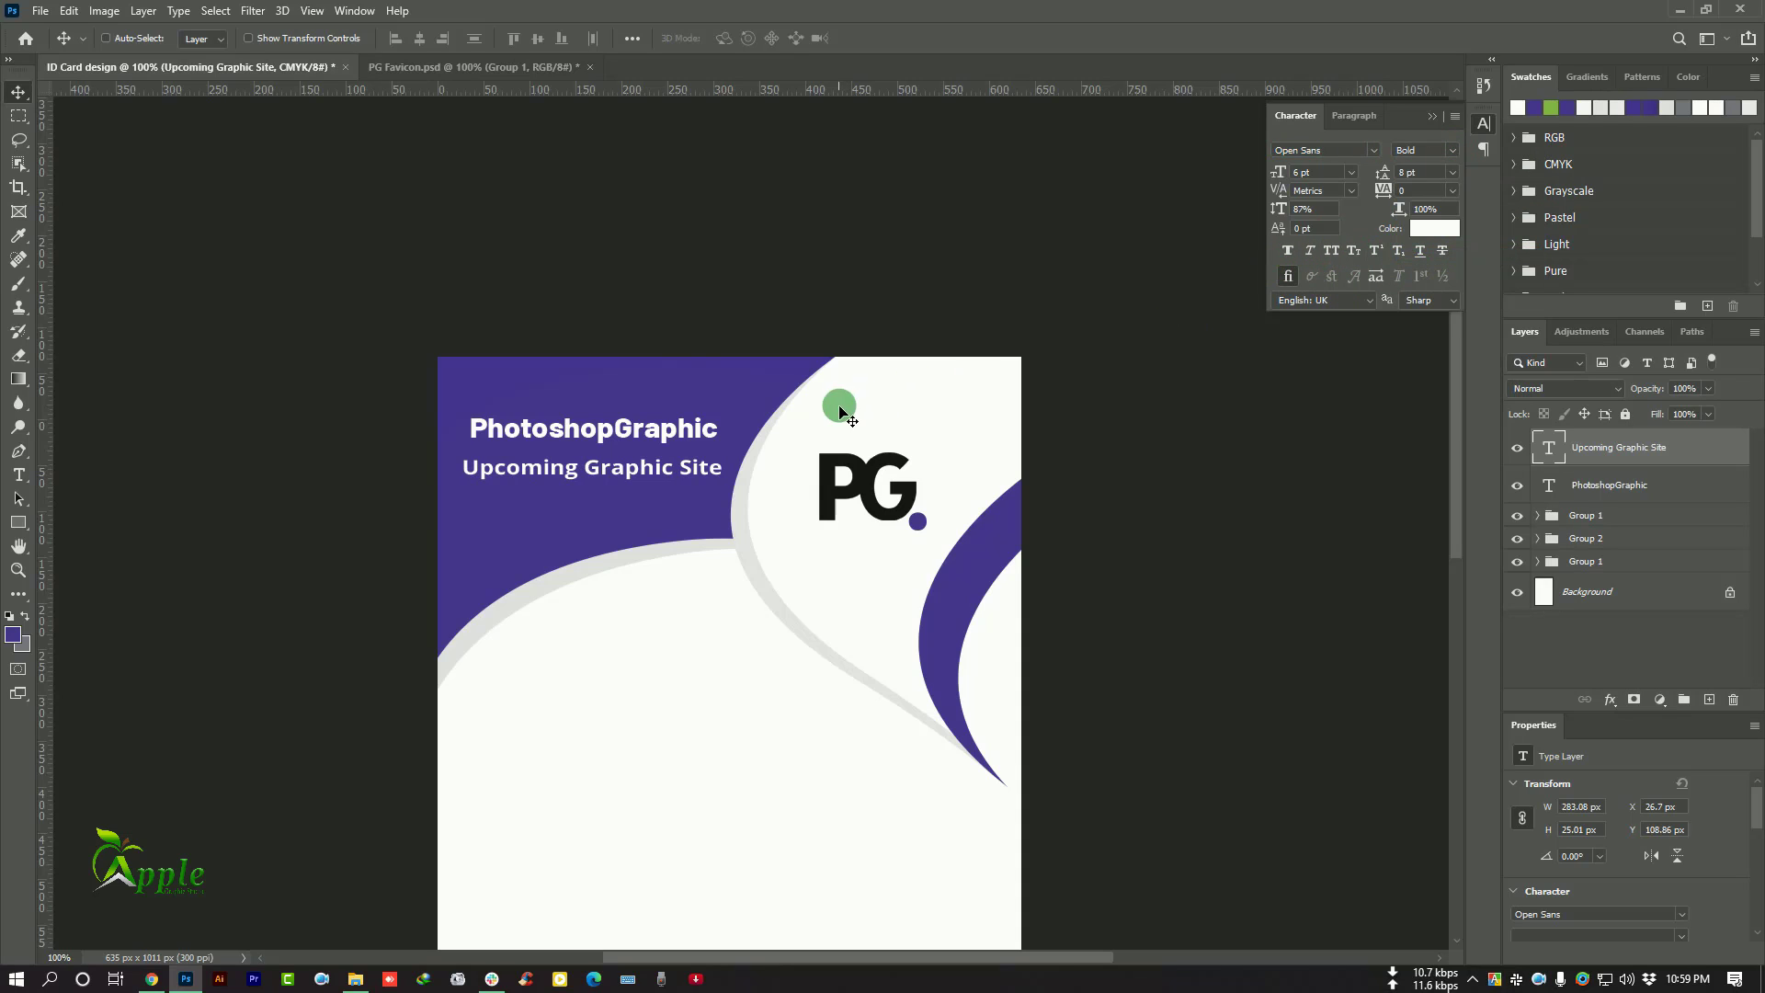
pyautogui.click(1449, 153)
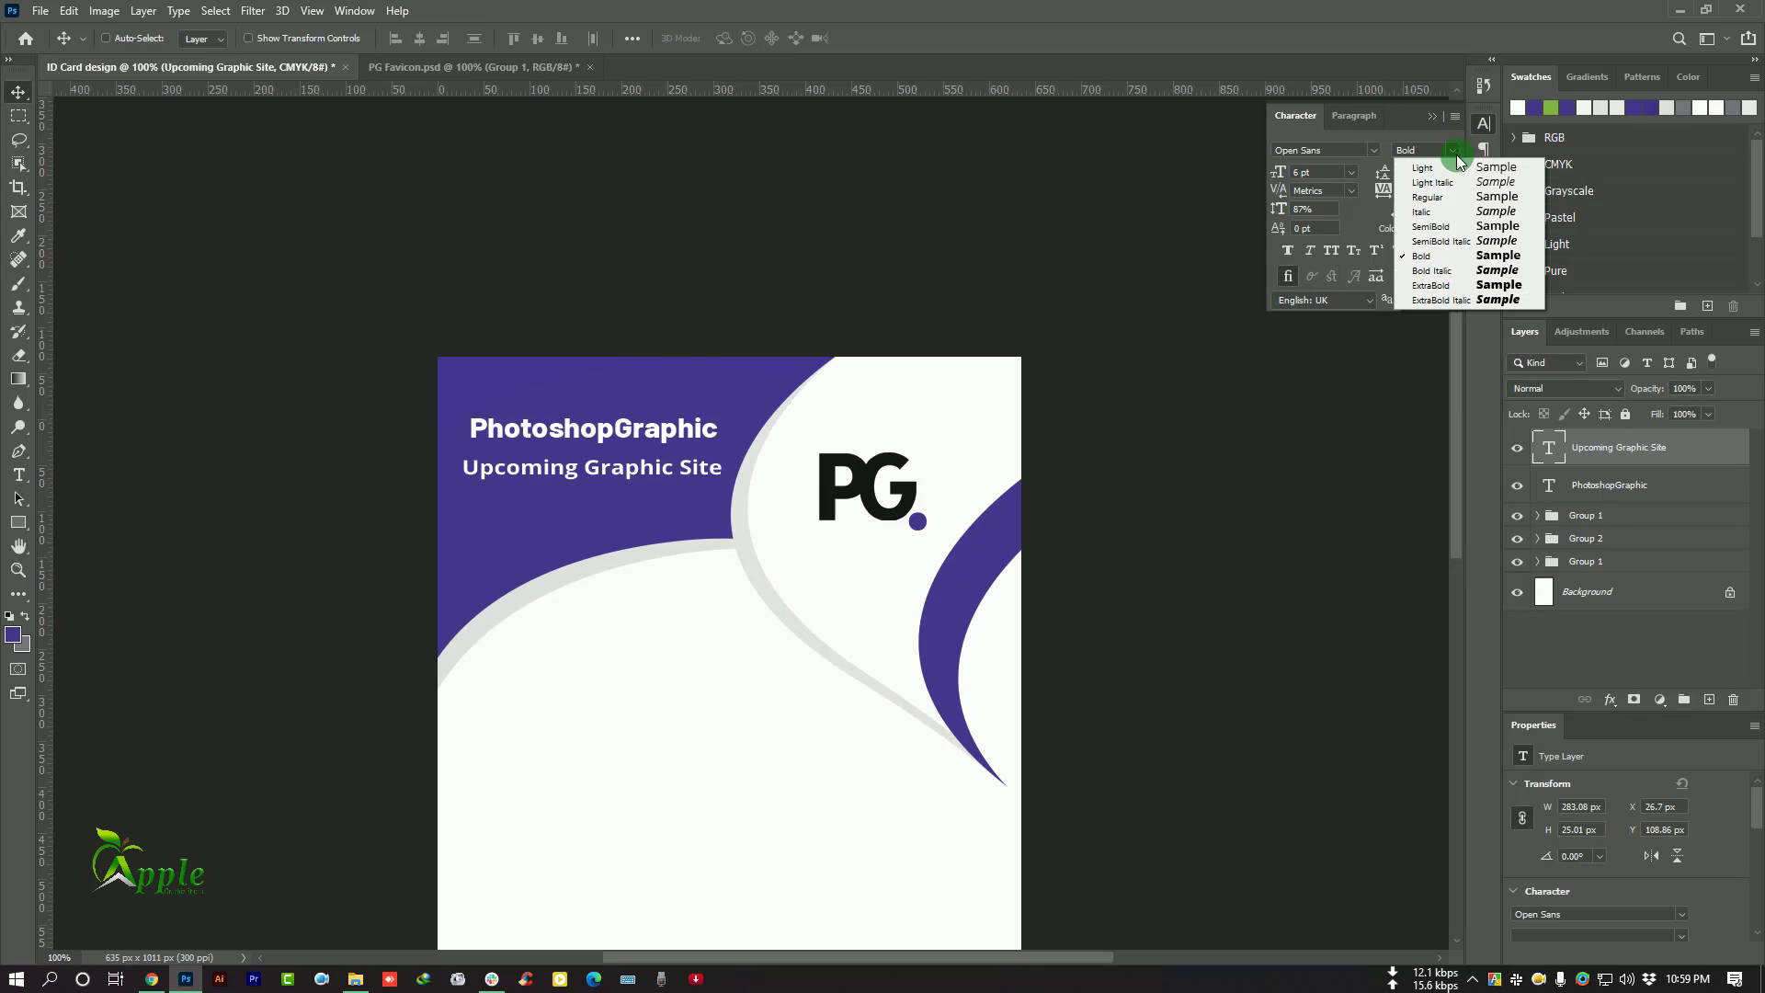
pyautogui.click(1440, 197)
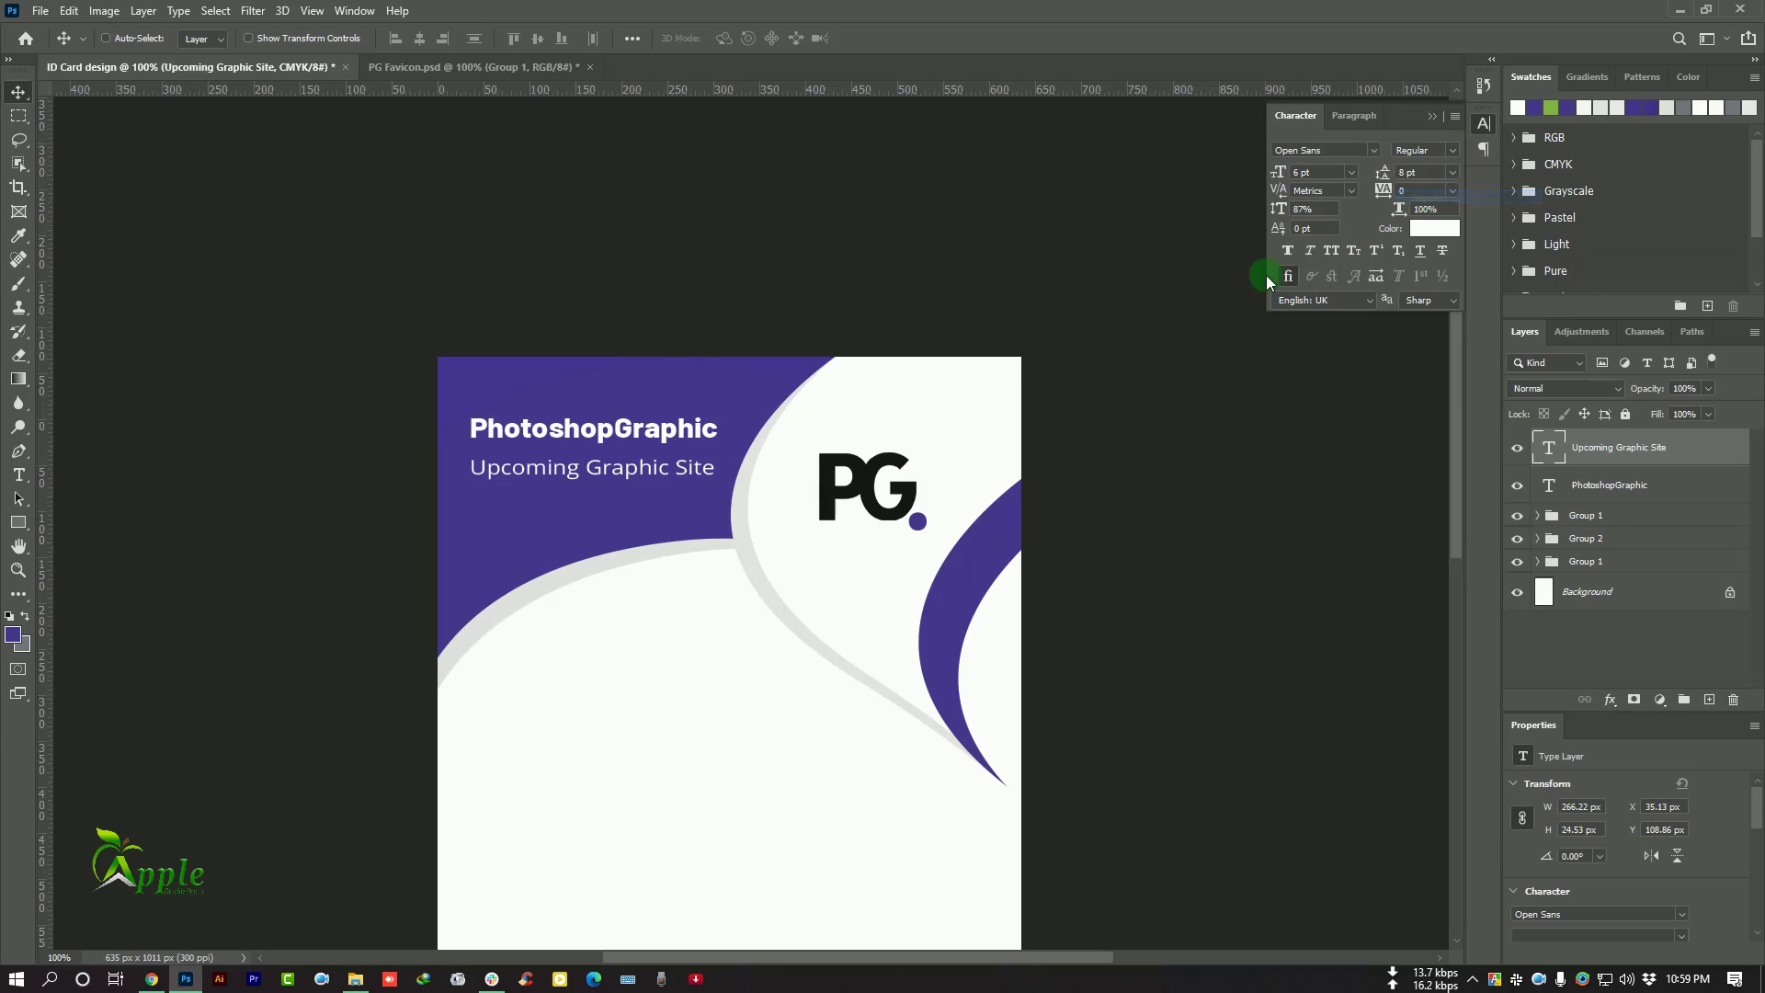
# - Scale the tagline down to about 5.09 pt and nudge it closer beneath the title, at about X 51 px, Y 104 px
pyautogui.hotkey('ctrl', 't')
pyautogui.moveTo(715, 489)
pyautogui.mouseDown()
pyautogui.moveTo(677, 473)
pyautogui.moveTo(695, 487)
pyautogui.mouseUp()
pyautogui.click(907, 39)
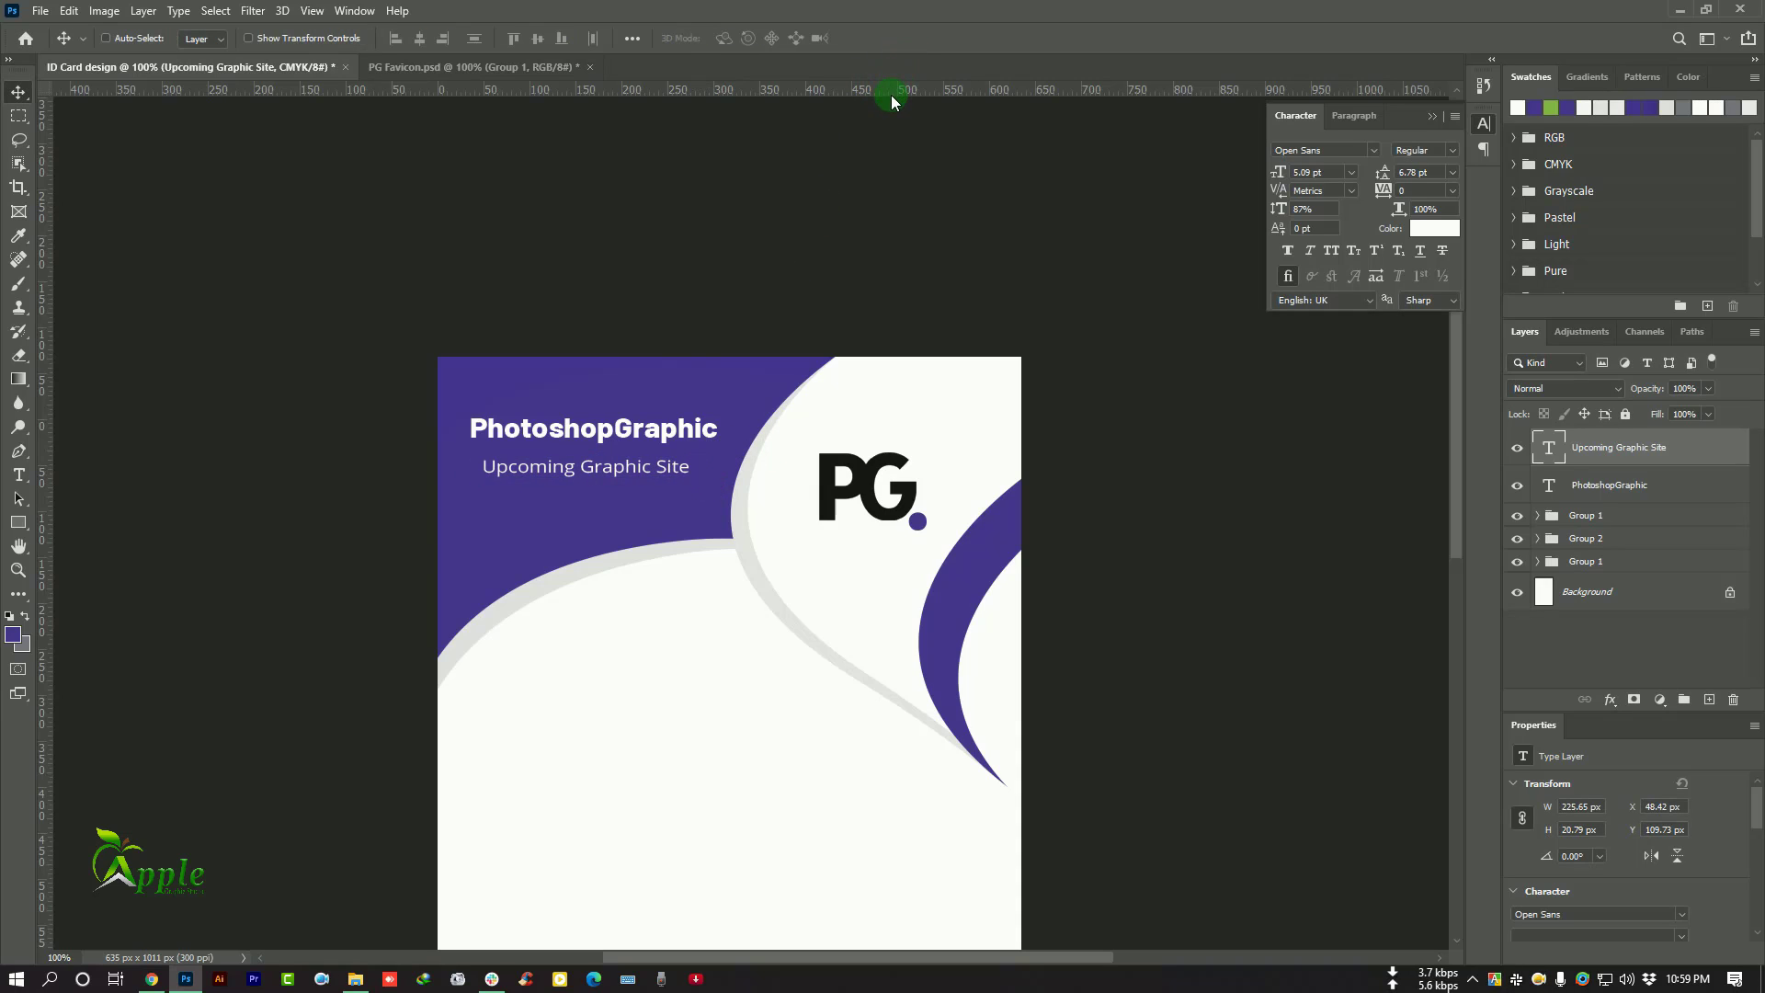
pyautogui.press('Up')
pyautogui.press('Up')
pyautogui.press('Up')
pyautogui.press('Up')
pyautogui.press('Right')
pyautogui.press('Right')
pyautogui.press('Right')
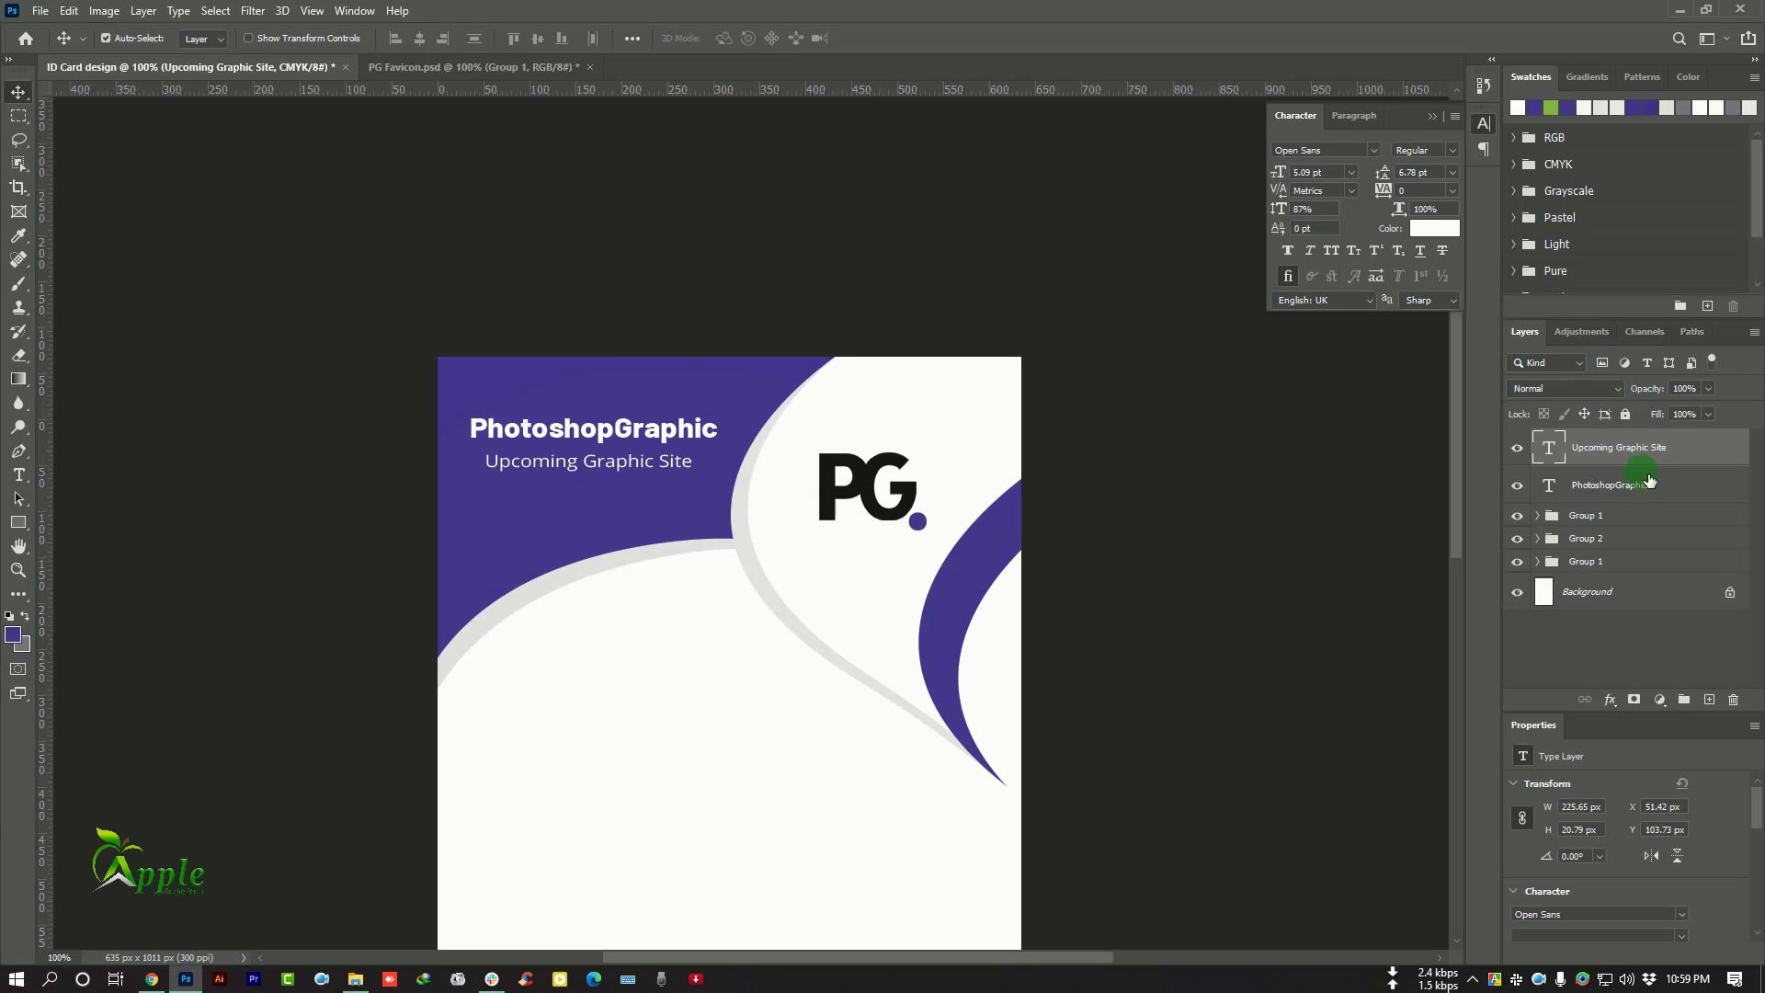
# - Center the title and tagline horizontally on each other and group the two text layers
pyautogui.keyDown('shift'); pyautogui.click(1634, 493); pyautogui.keyUp('shift')
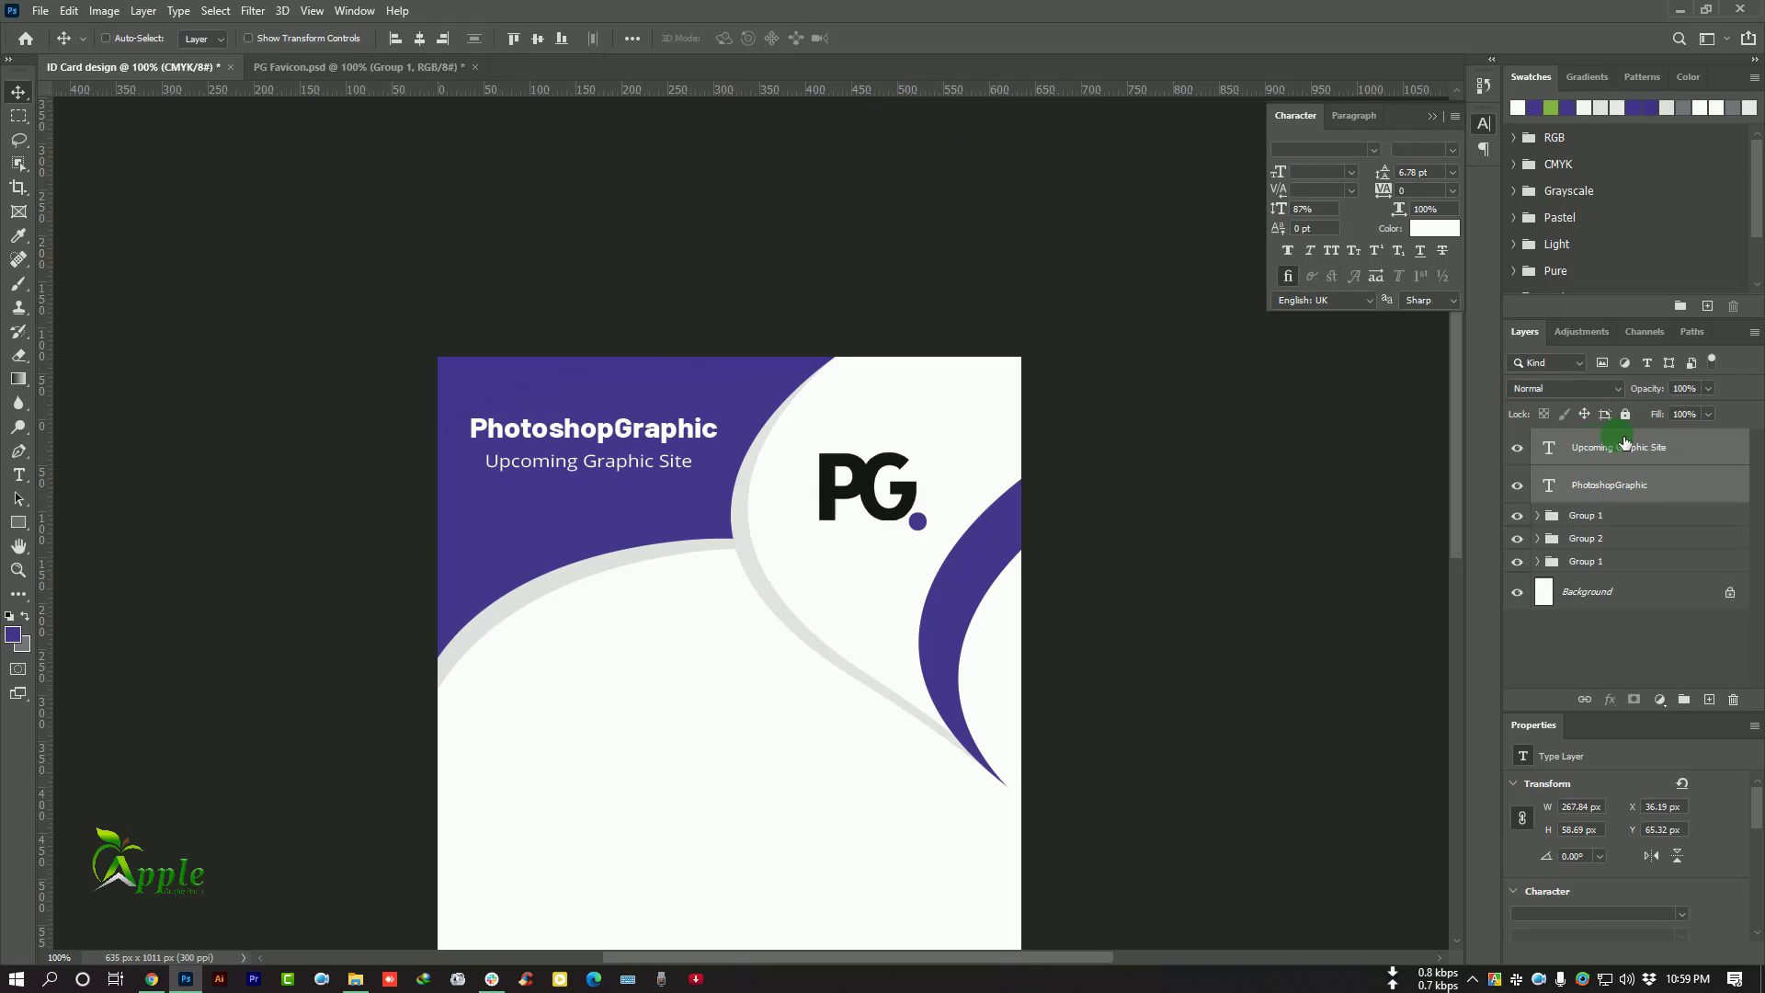
pyautogui.click(420, 39)
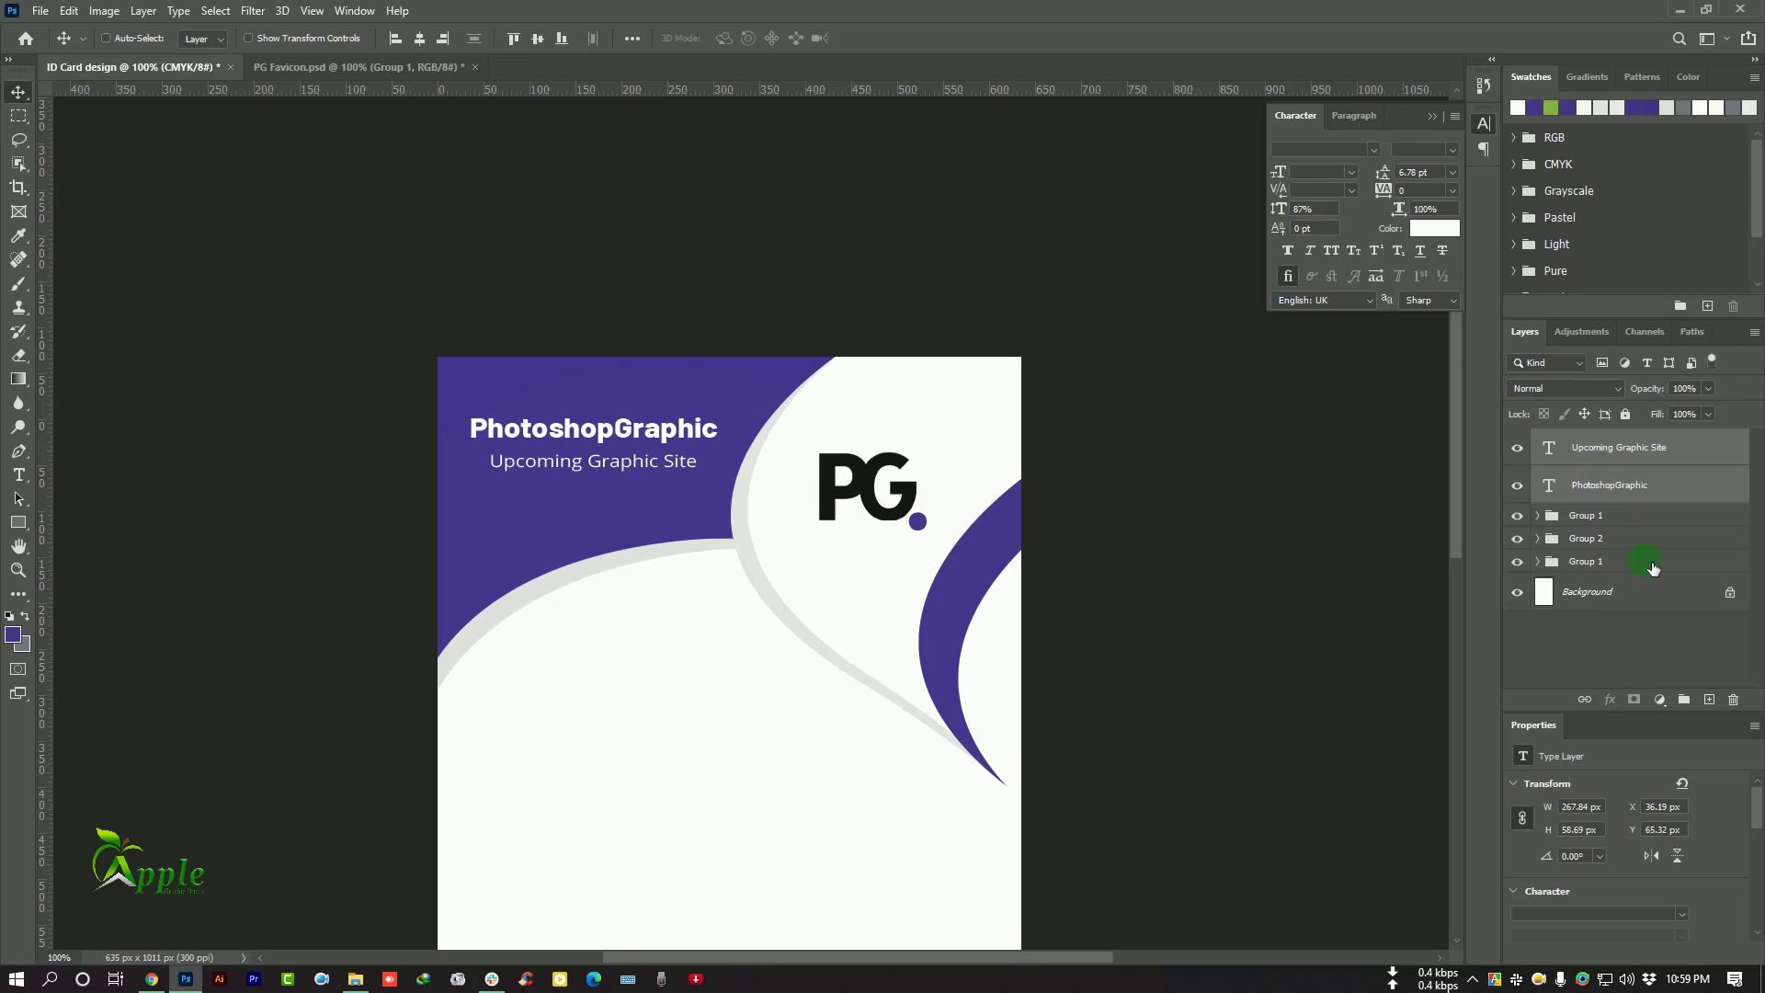
pyautogui.click(1684, 700)
# - Move the text group slightly lower within the purple header and collapse the character settings
pyautogui.moveTo(643, 409); pyautogui.dragTo(645, 434)
pyautogui.hotkey('ctrl', '-')
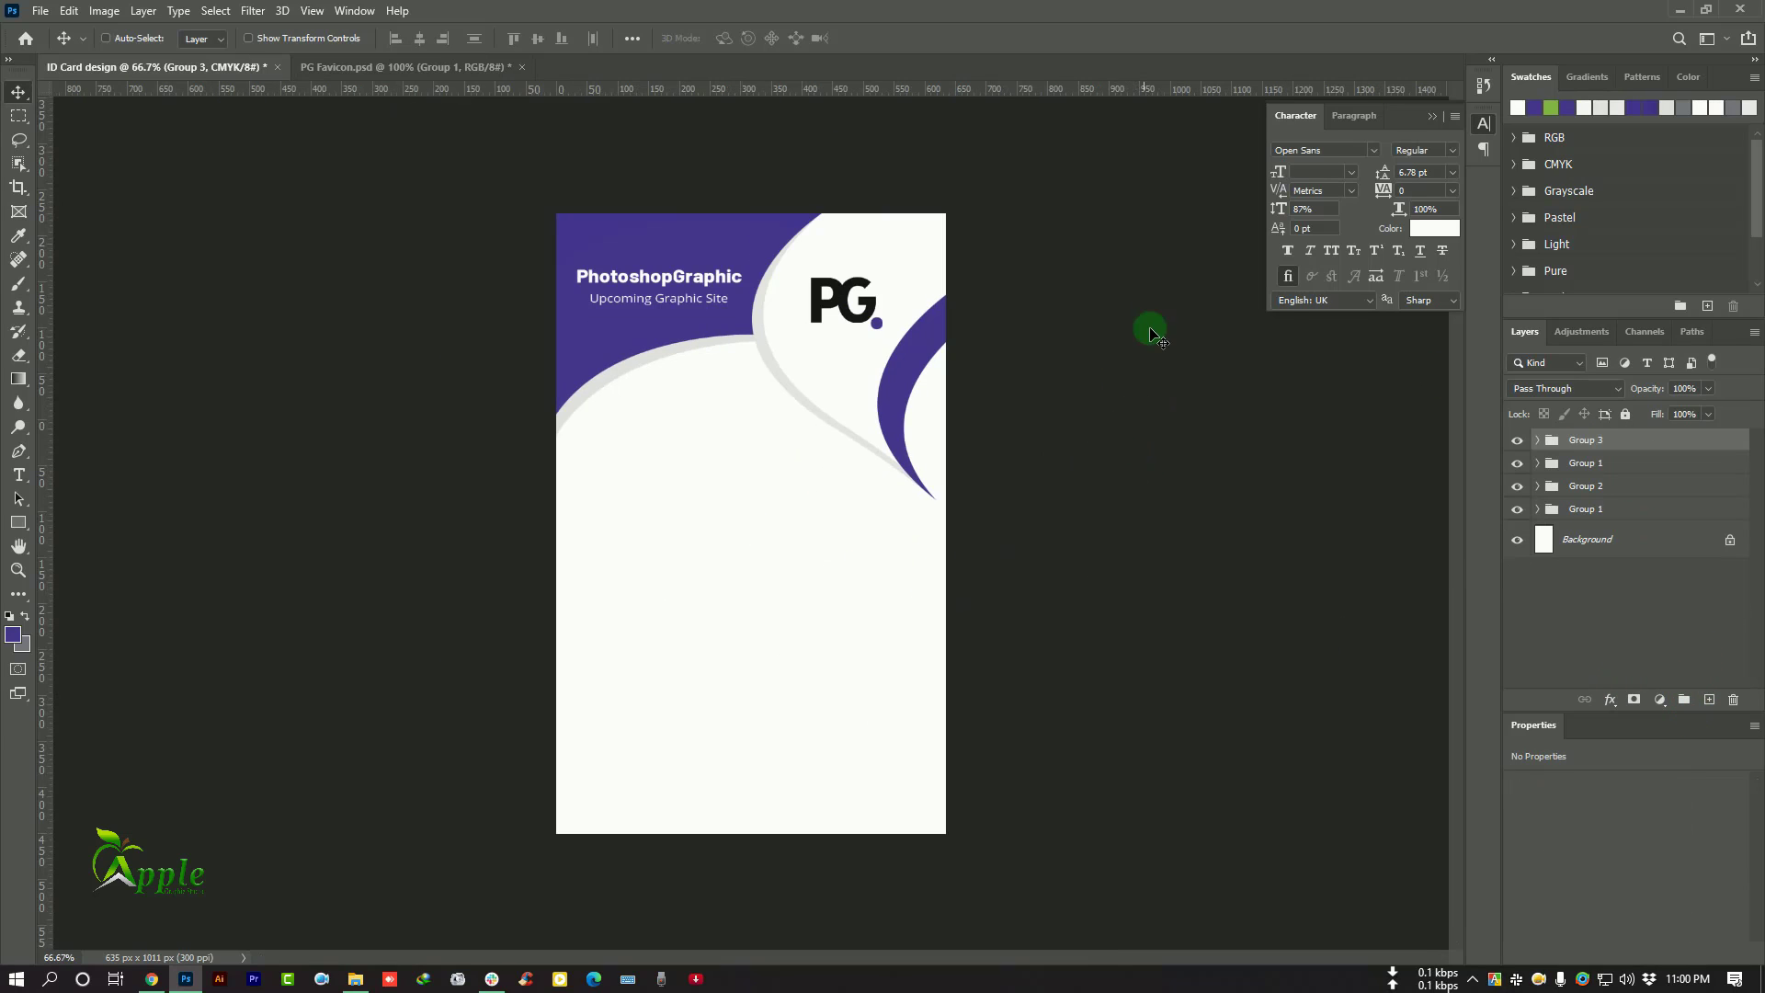
pyautogui.click(1437, 122)
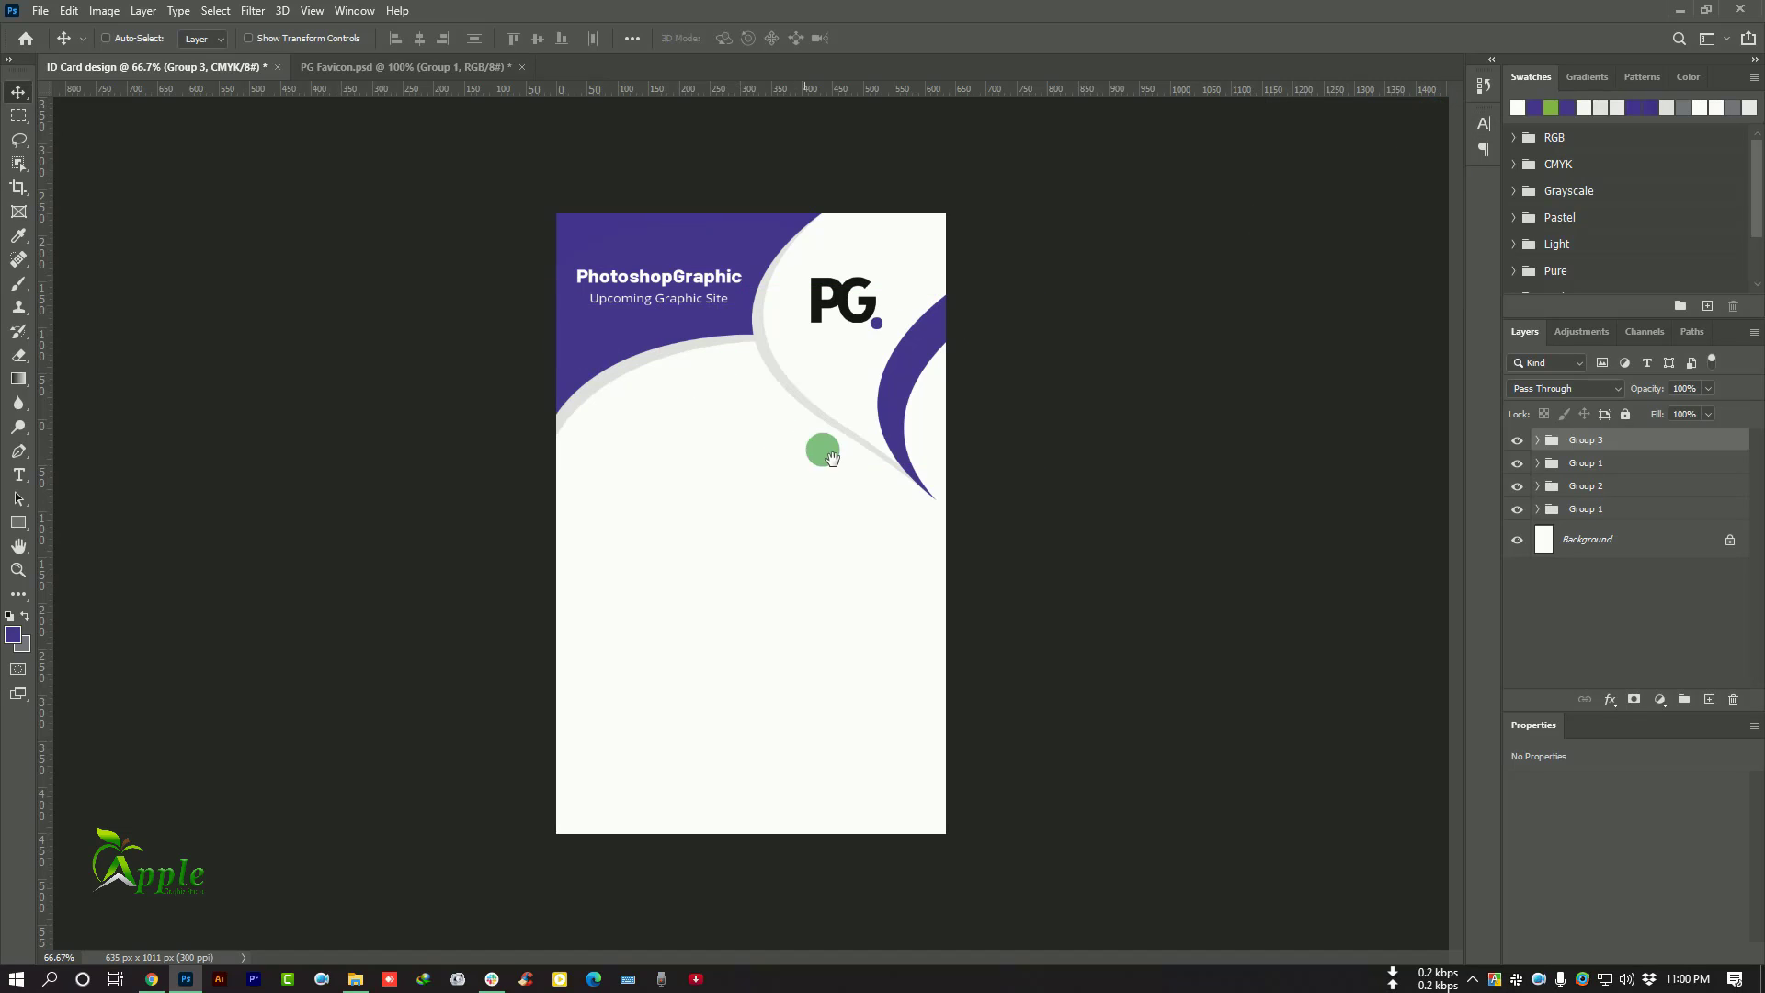
pyautogui.hotkey('ctrl', '+')
pyautogui.moveTo(783, 496); pyautogui.dragTo(906, 582)
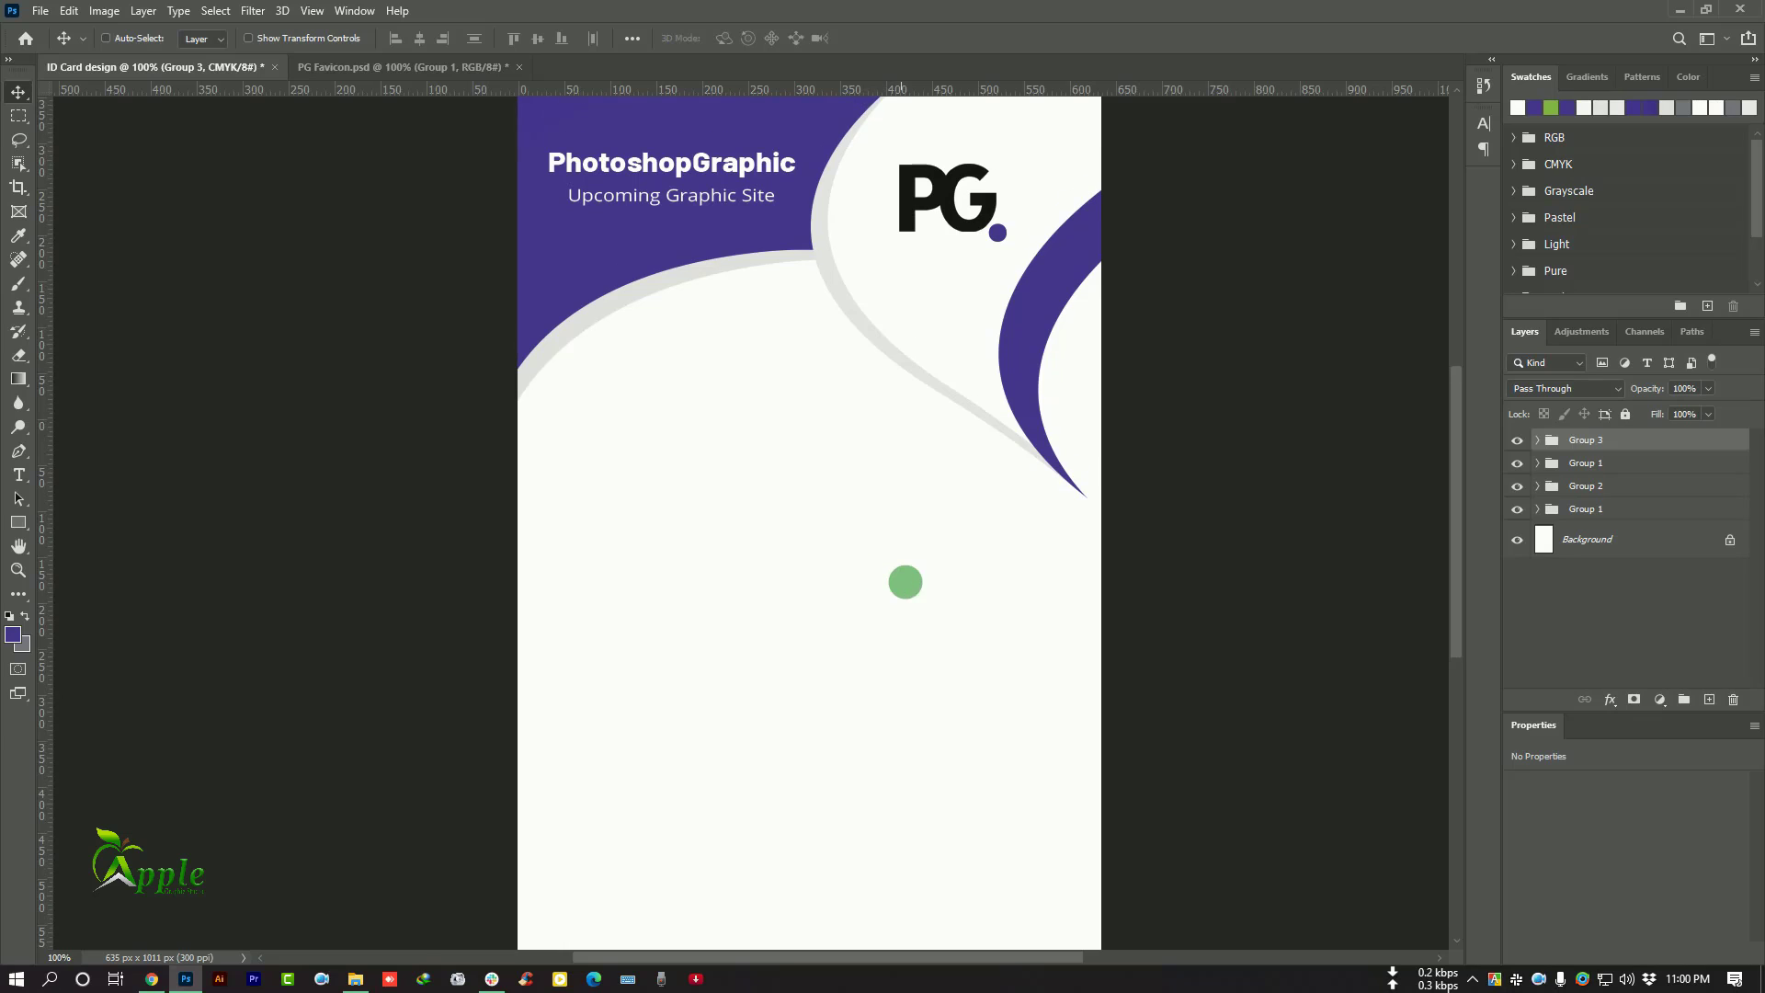
pyautogui.hotkey('ctrl', '-')
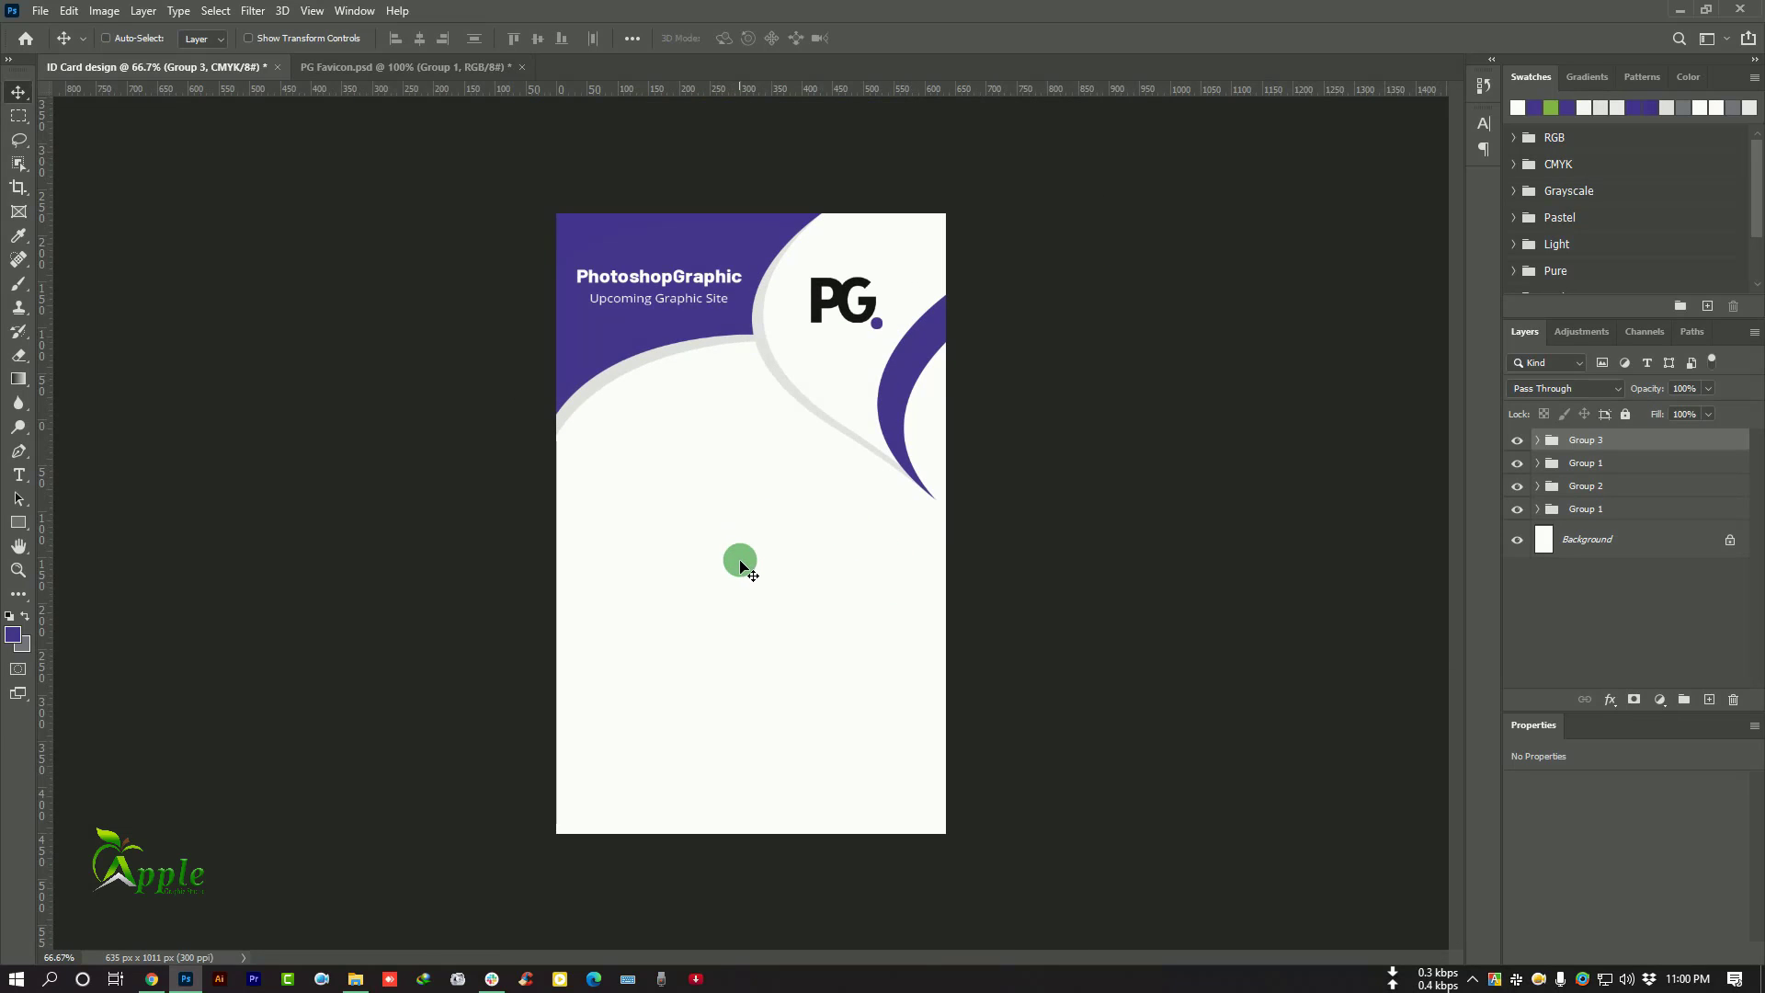
# - Draw an ellipse about 309 × 316 px in the blank area below the header and fill it with white (ffffff)
pyautogui.moveTo(6, 515); pyautogui.dragTo(70, 558)
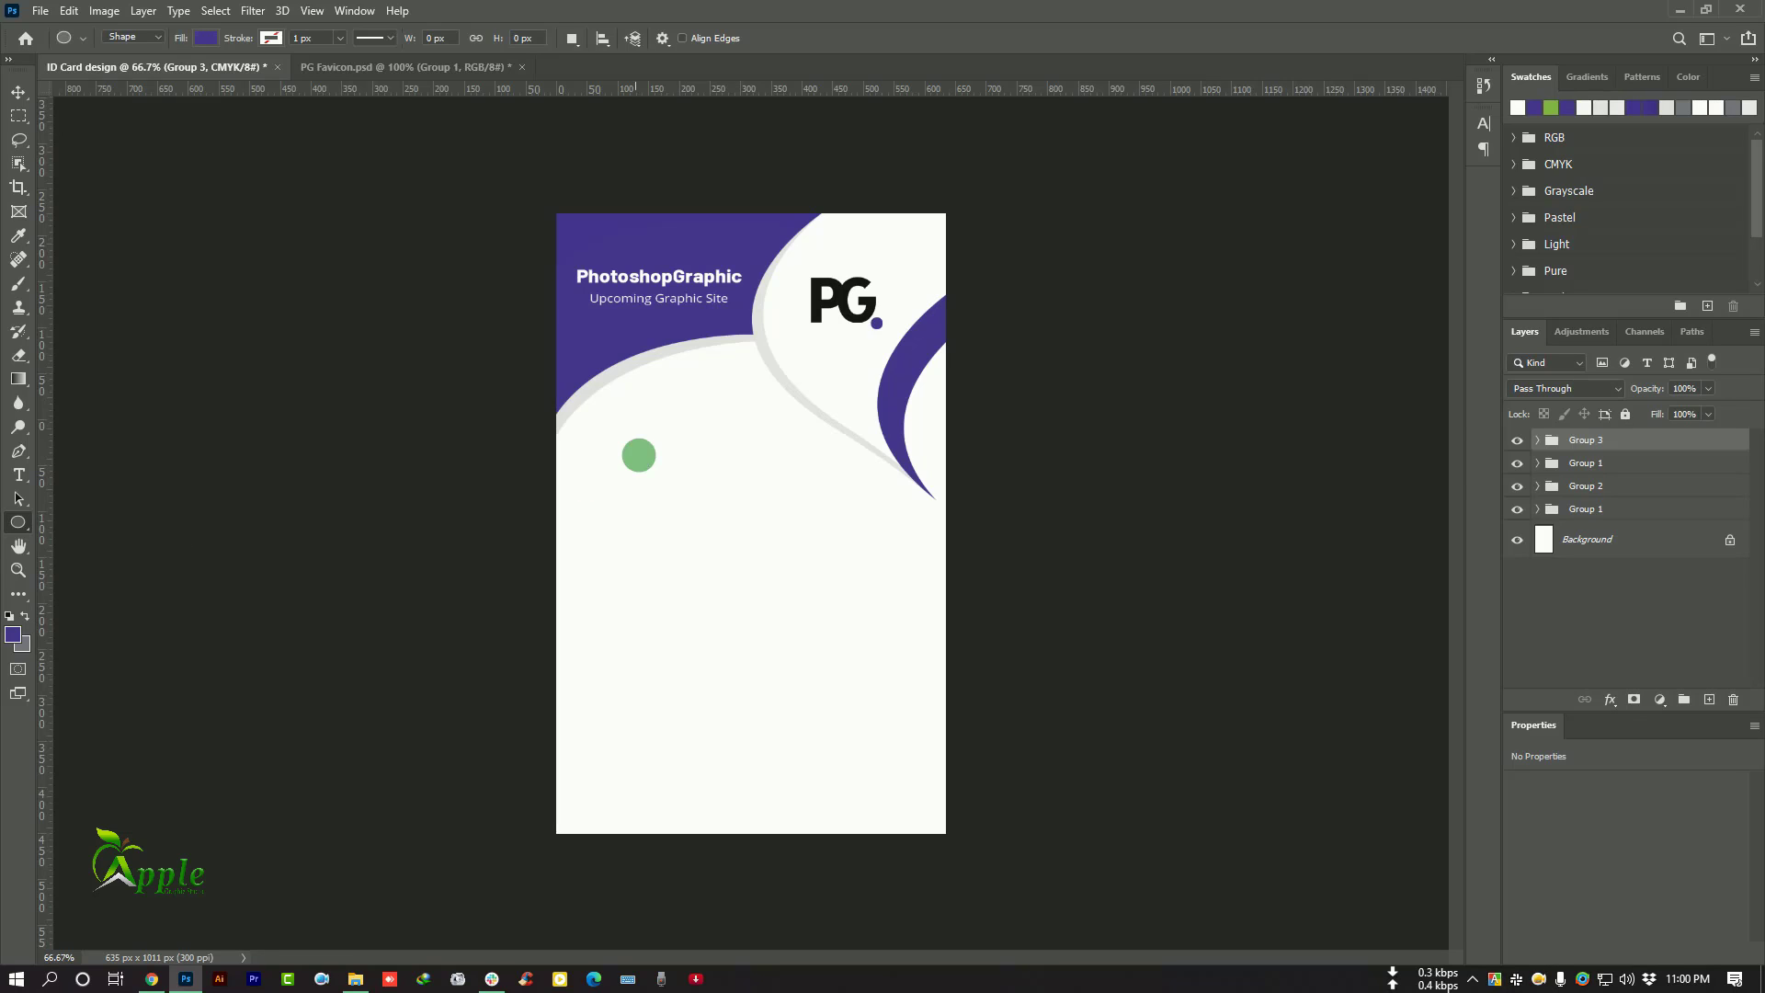
pyautogui.moveTo(641, 425); pyautogui.dragTo(830, 616)
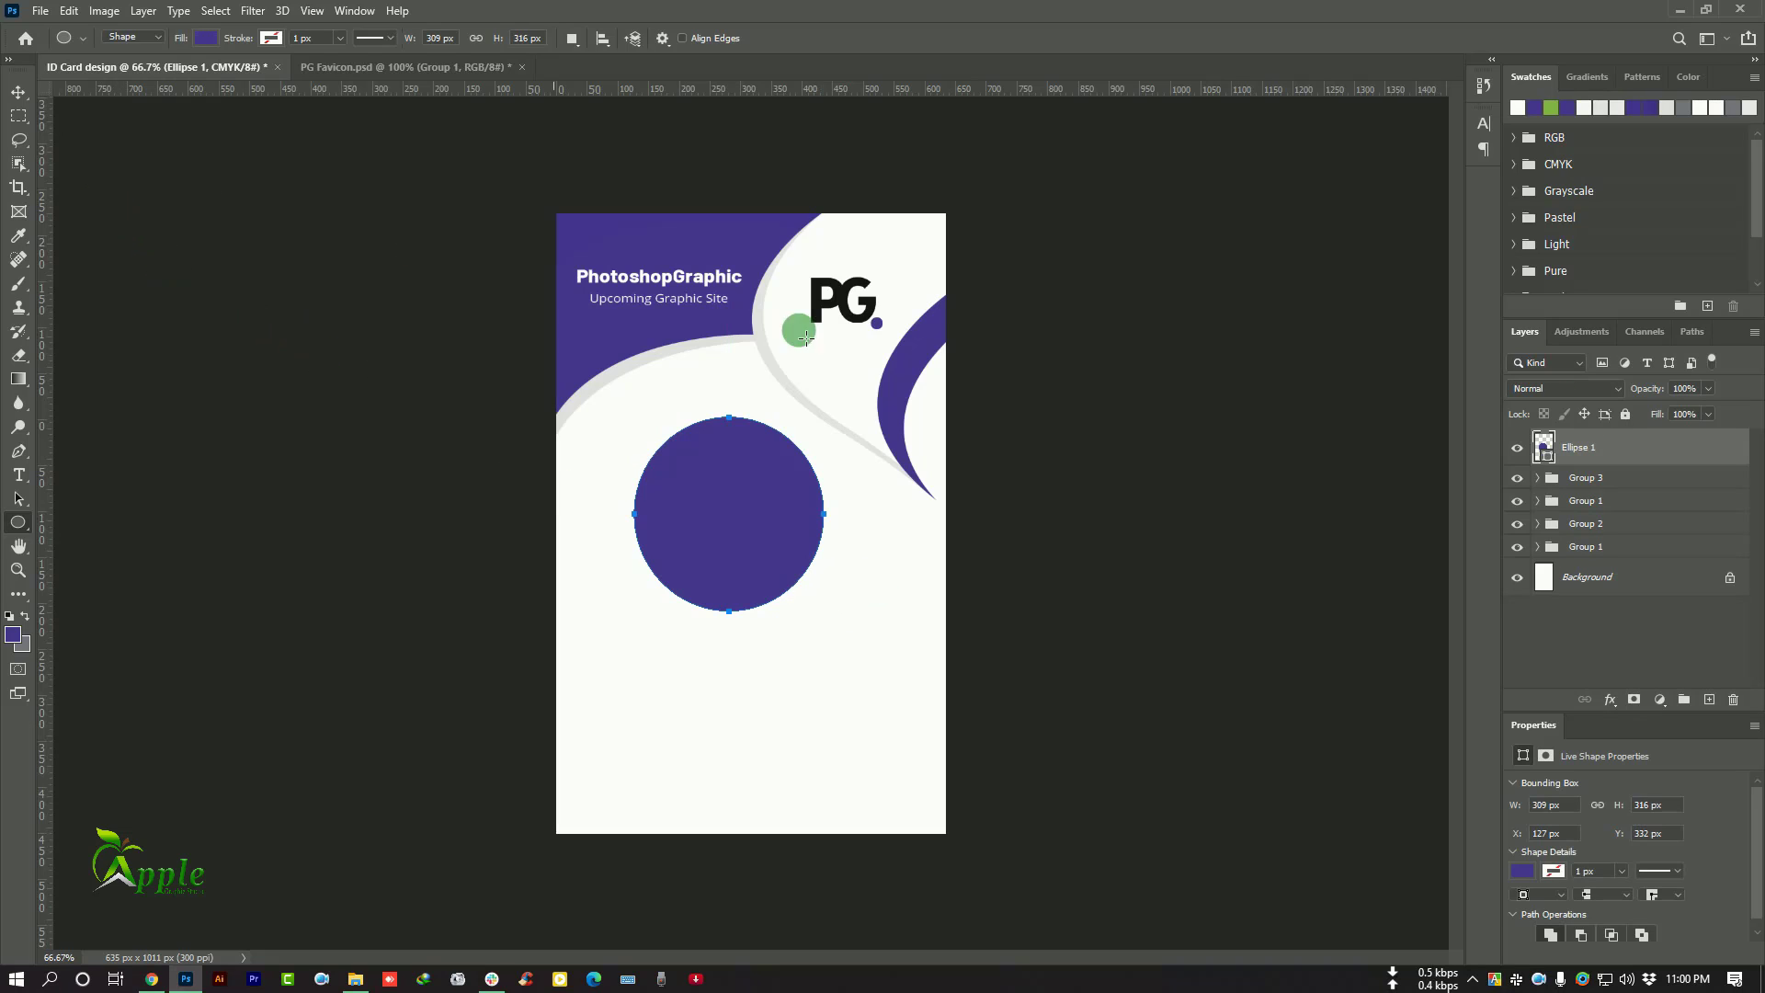
pyautogui.doubleClick(1551, 449)
pyautogui.click(840, 385)
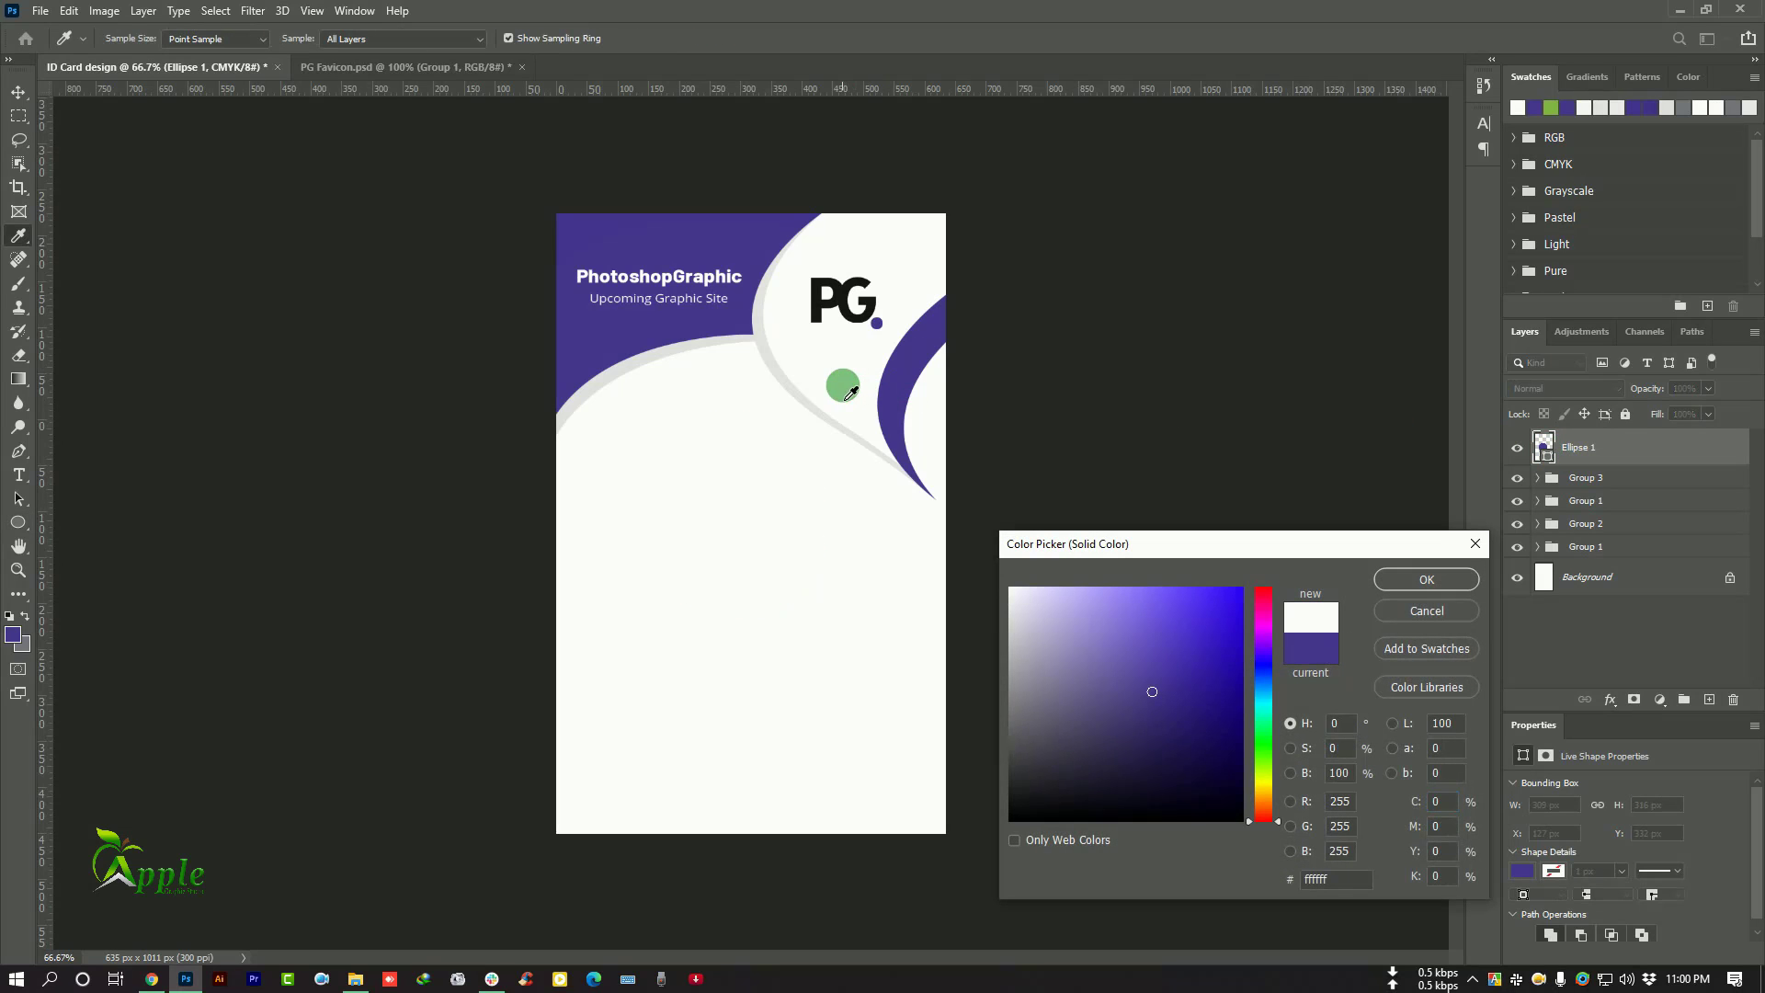
pyautogui.click(1408, 586)
# - Duplicate the white ellipse and recolor the lower one with the card's purple (47378d)
pyautogui.moveTo(1615, 460); pyautogui.dragTo(1708, 700)
pyautogui.click(1550, 494)
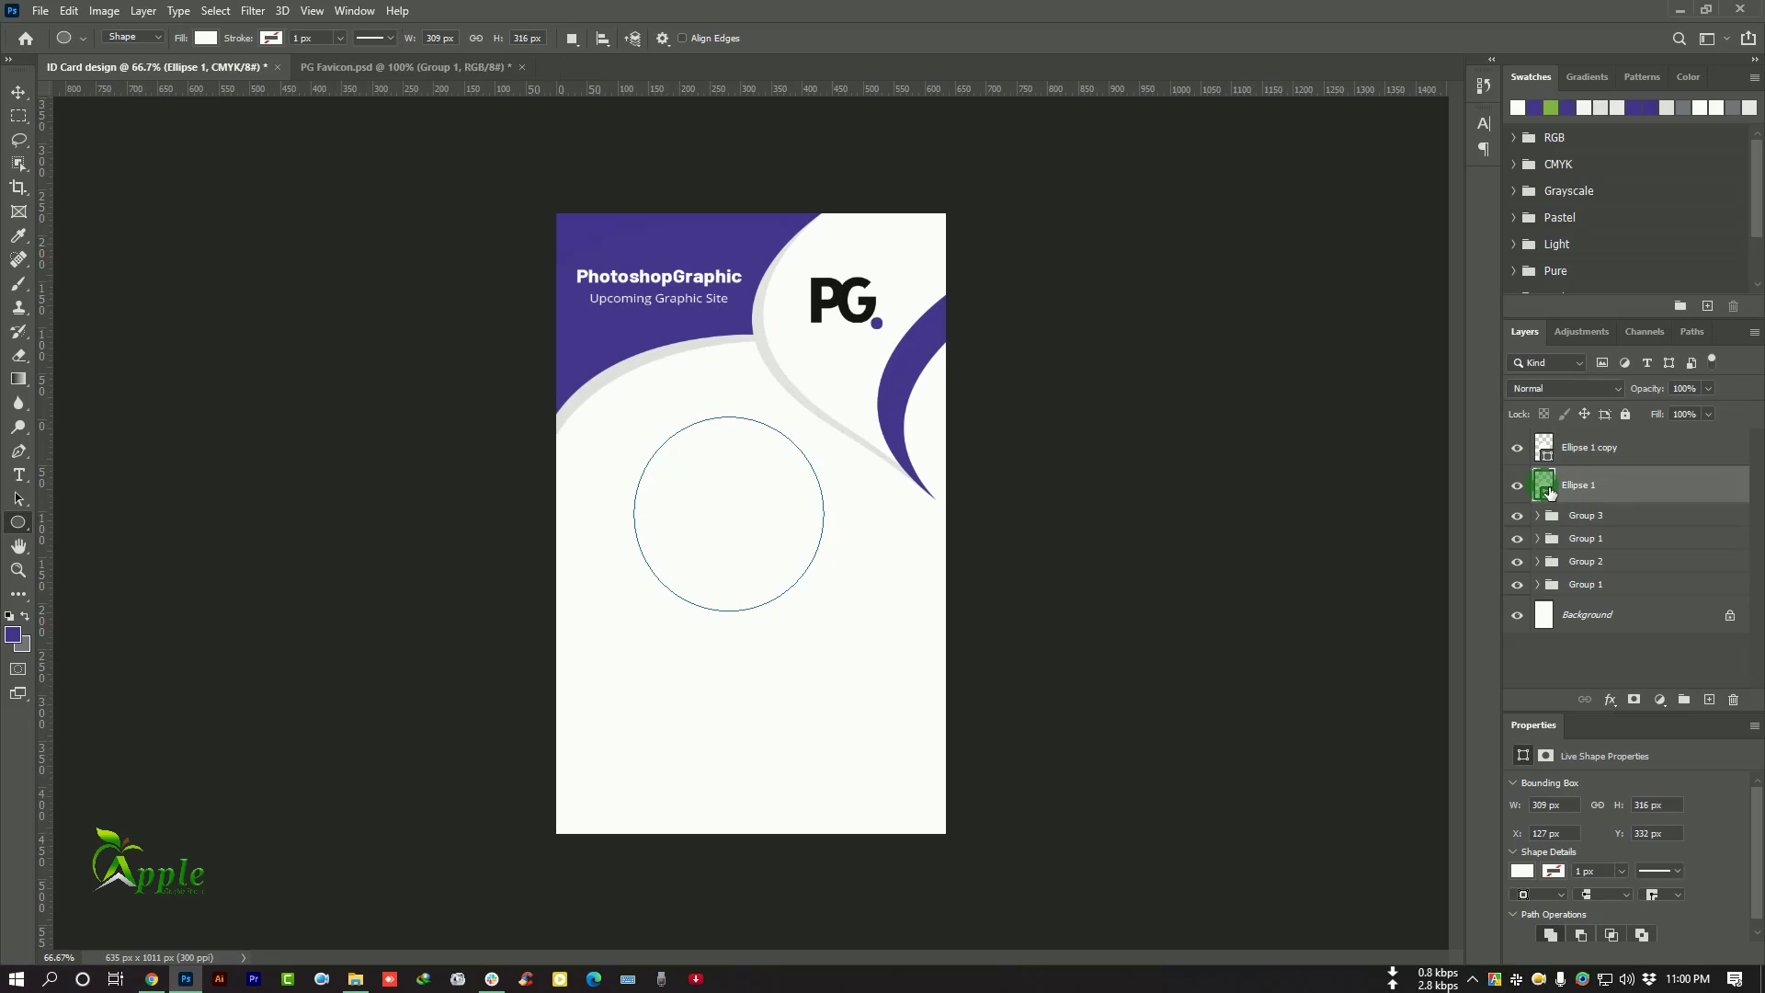
pyautogui.doubleClick(1550, 494)
pyautogui.click(914, 374)
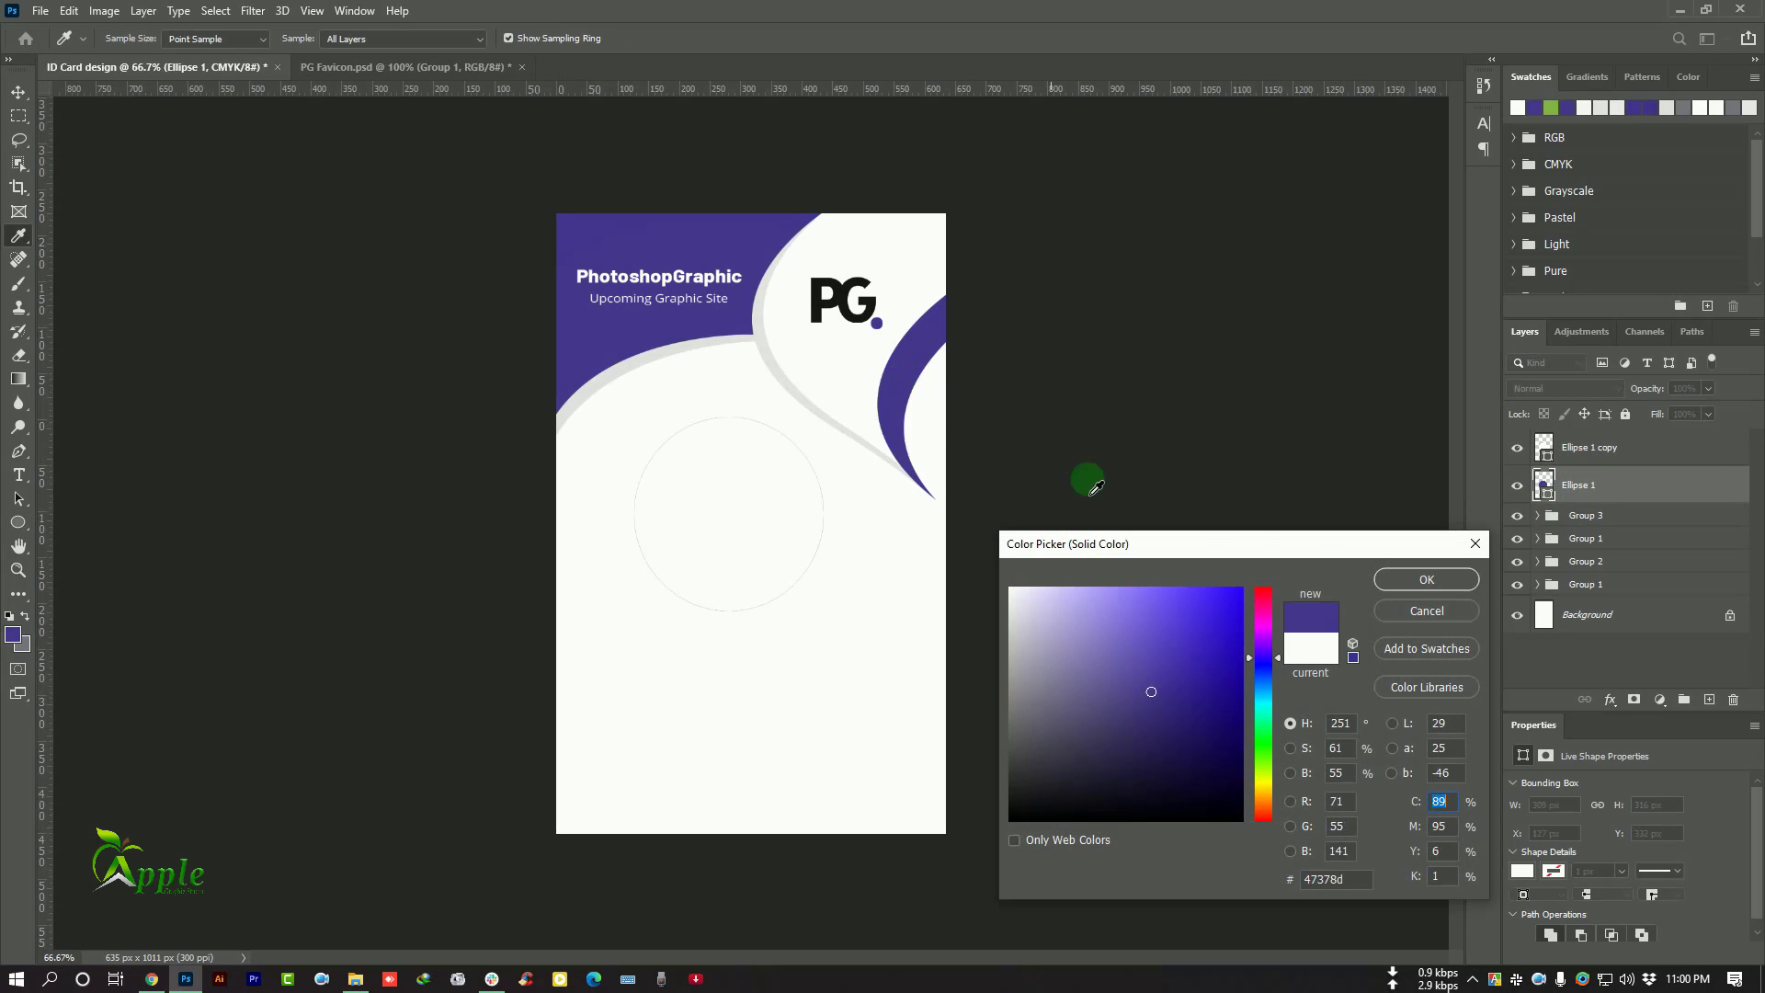
pyautogui.click(1422, 586)
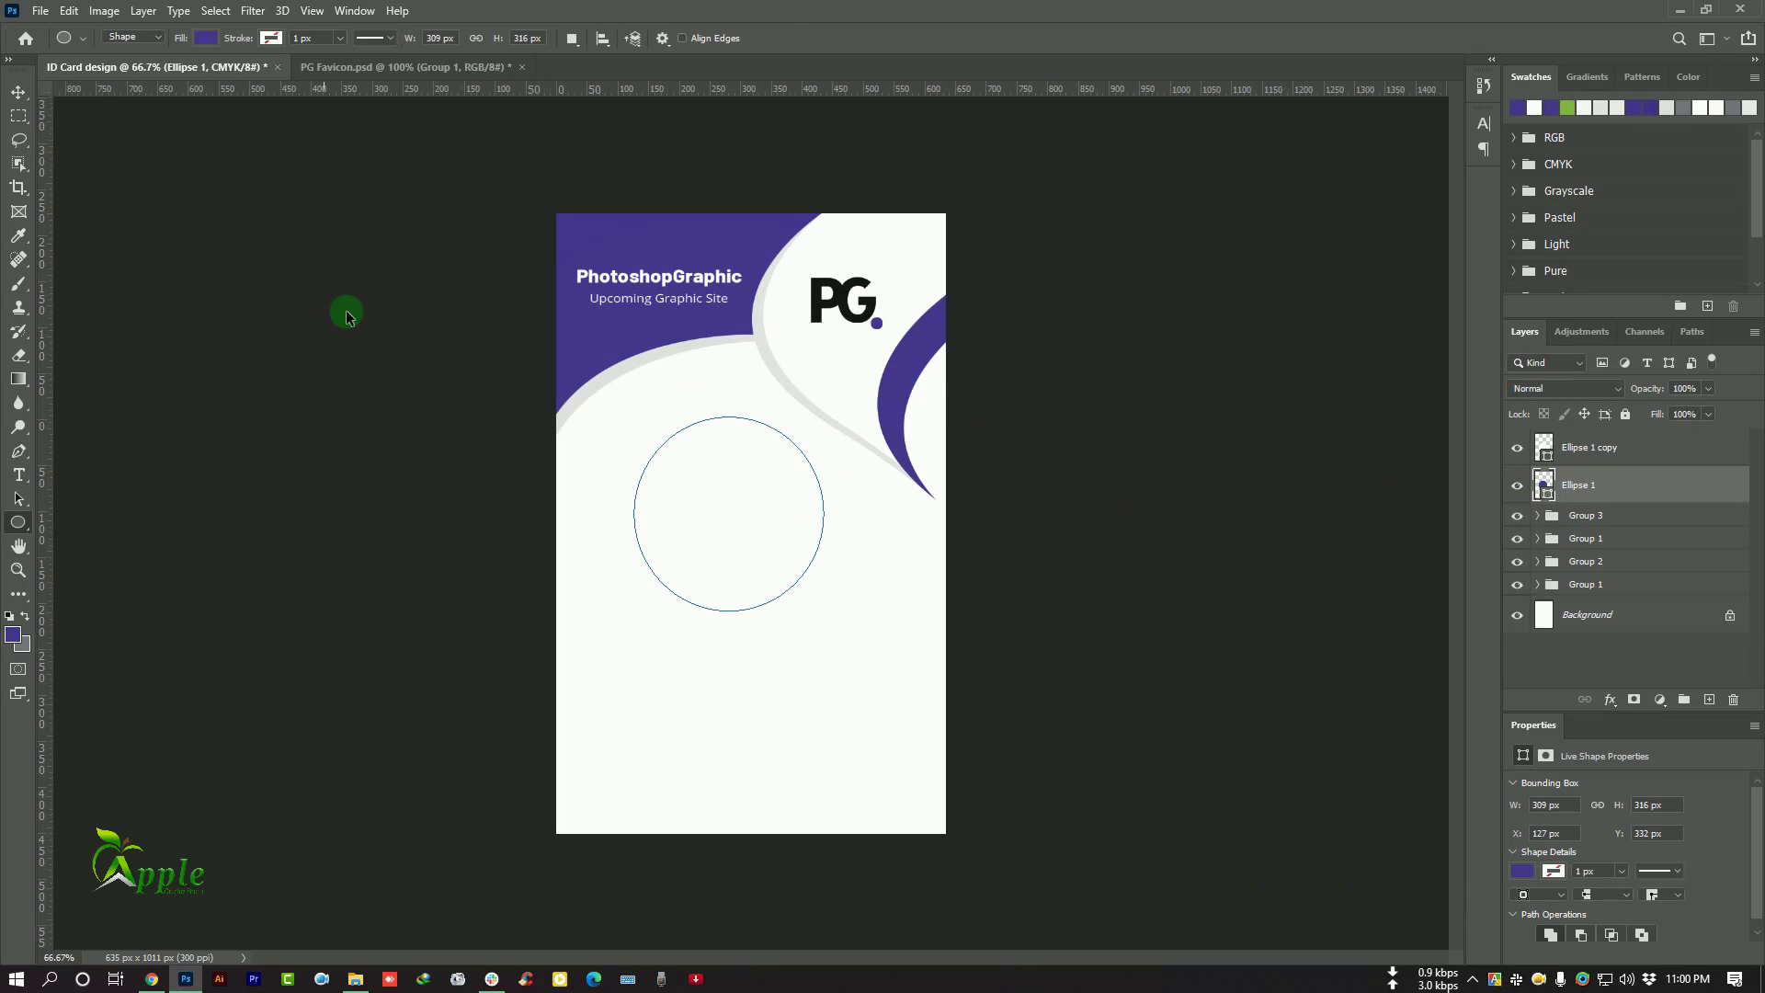
# - Widen the purple ellipse around its center to about 107.8%, making it about 333 px wide at its full height
pyautogui.hotkey('ctrl', 't')
pyautogui.scroll(1, 784, 500)
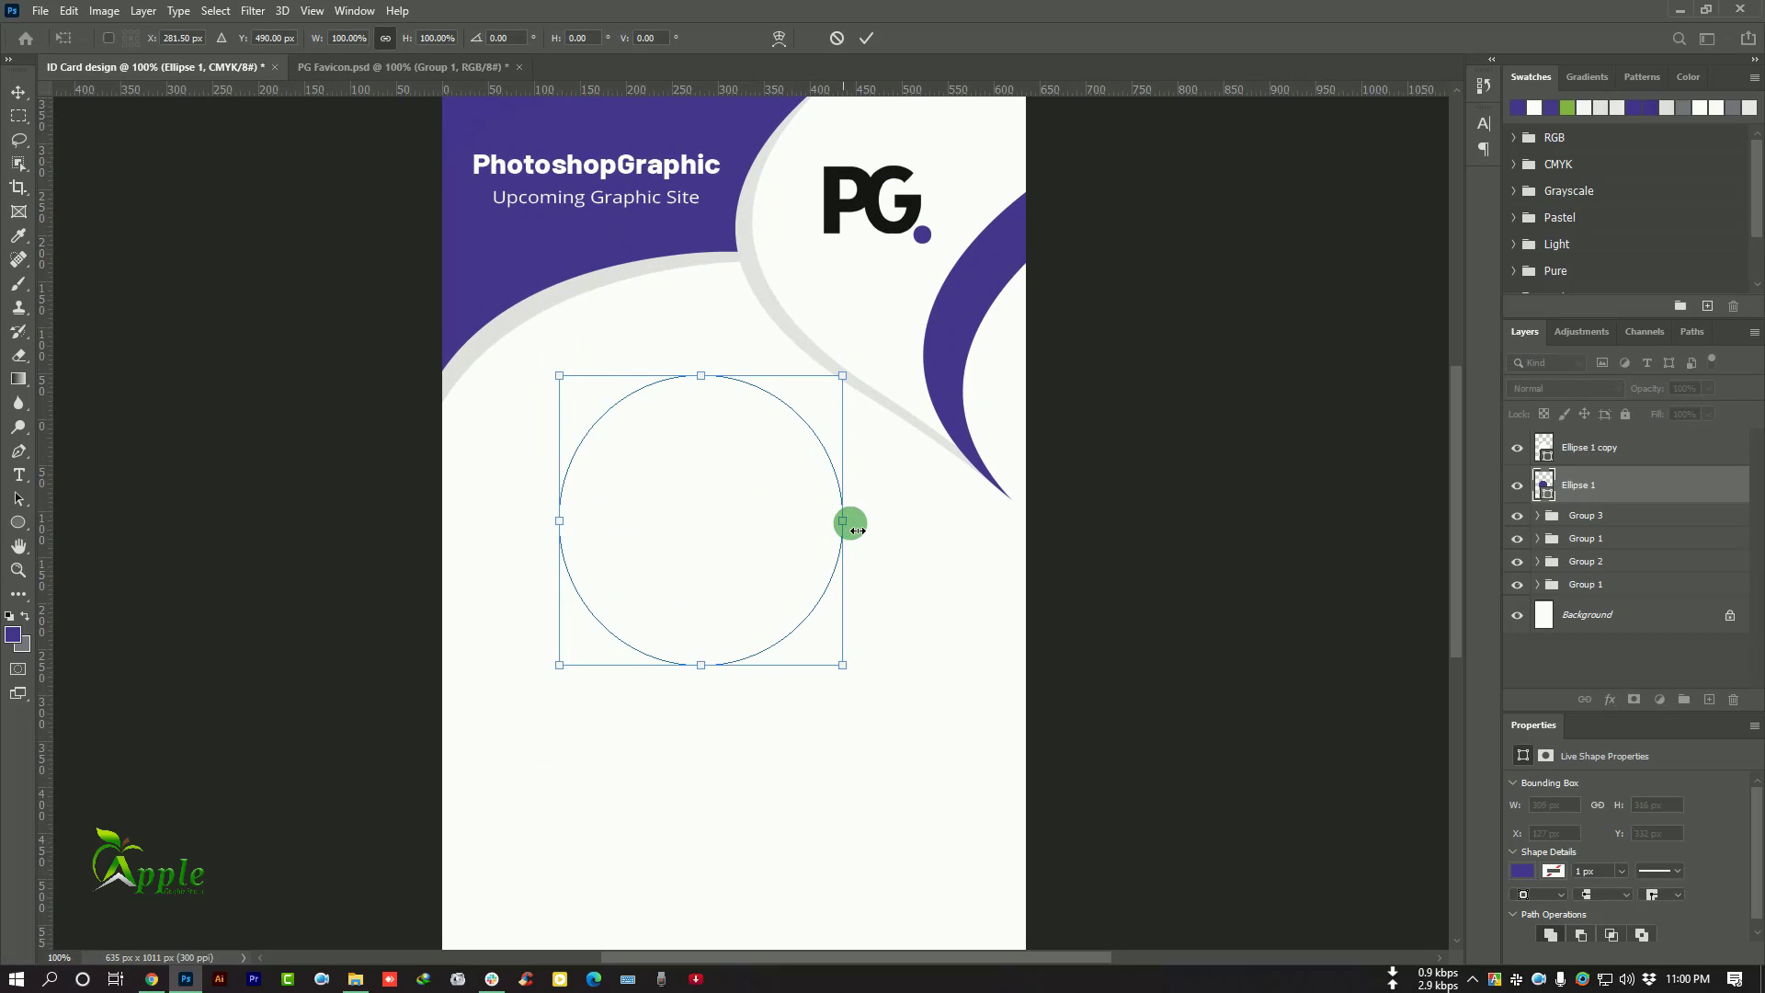
pyautogui.moveTo(849, 524); pyautogui.dragTo(863, 530)
pyautogui.click(865, 39)
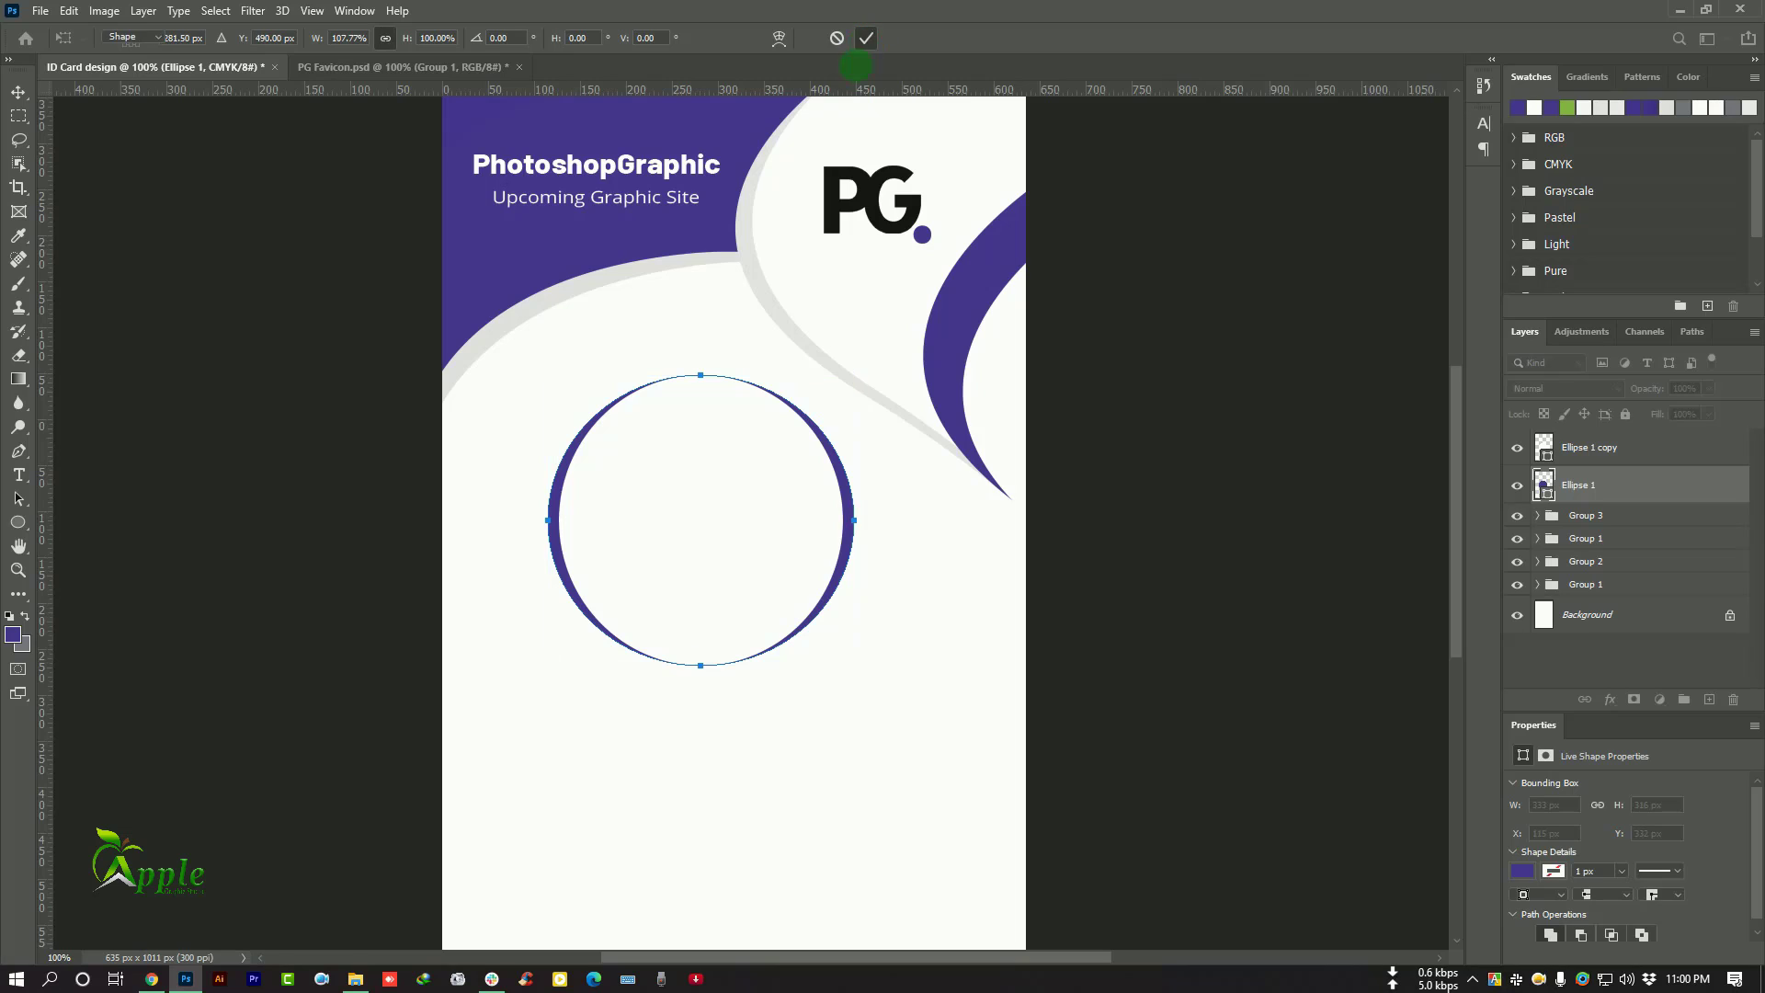
pyautogui.press('v')
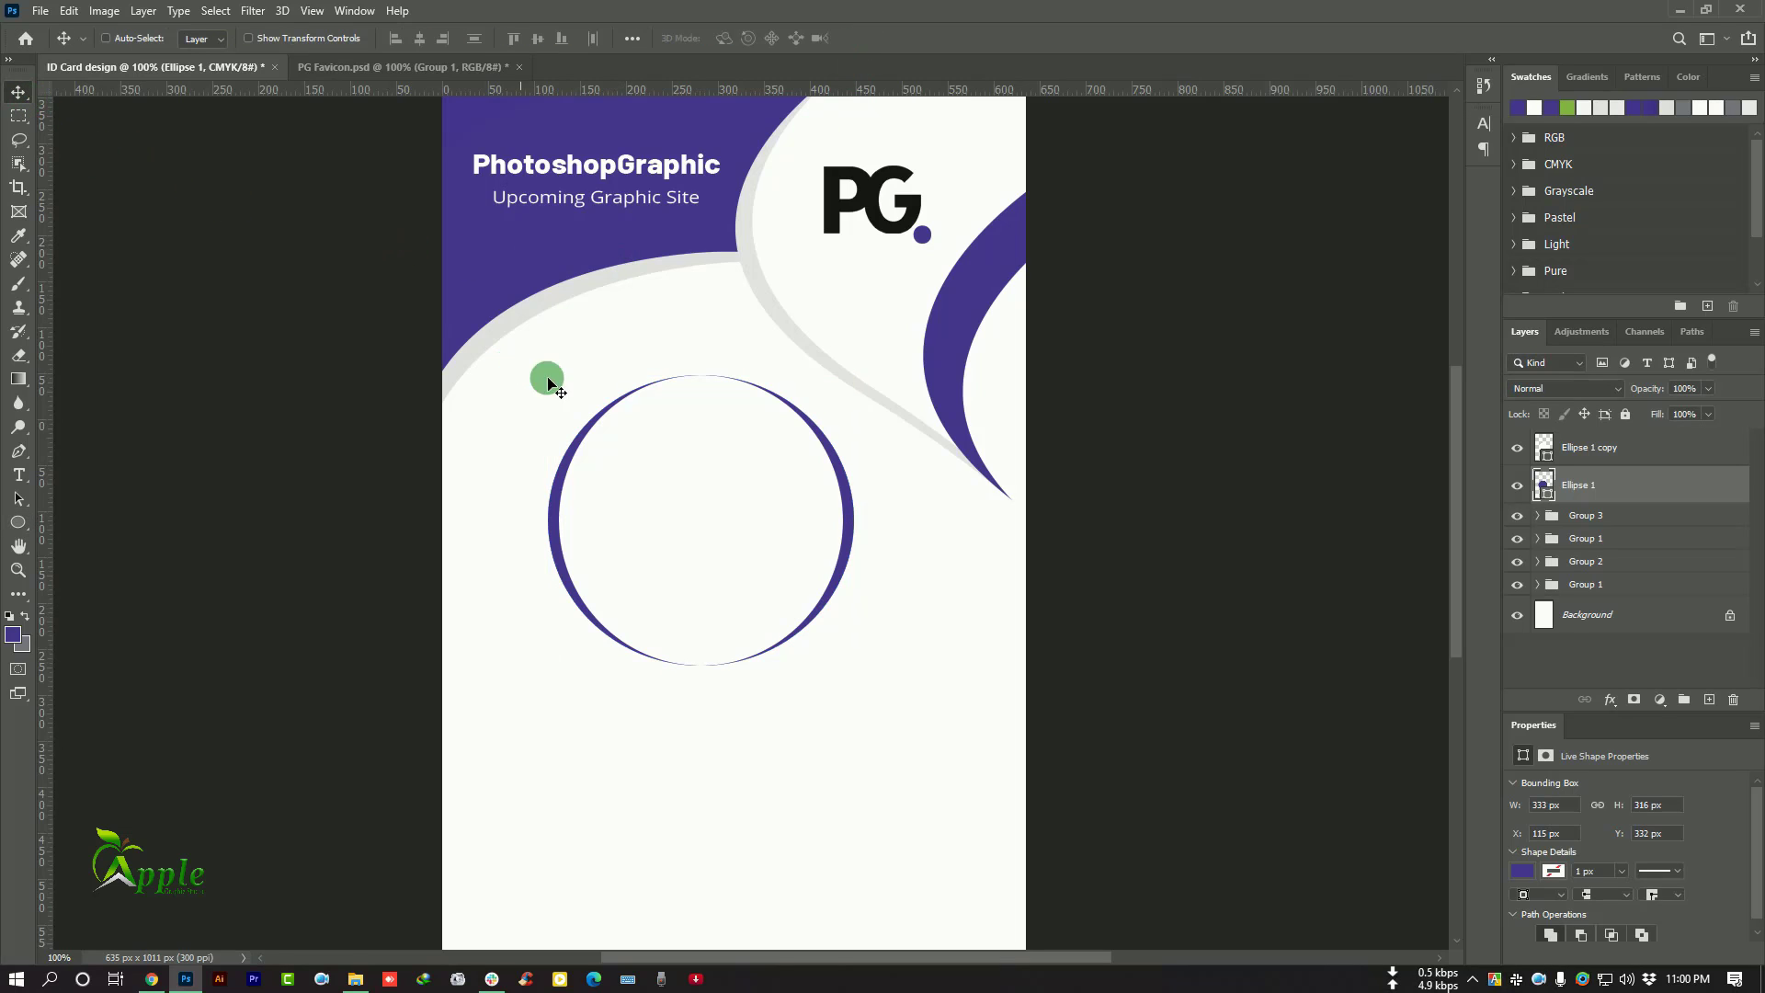
# - Scale the purple ellipse proportionally around its center to about 102%, making it about 340 × 323 px
pyautogui.hotkey('ctrl', 't')
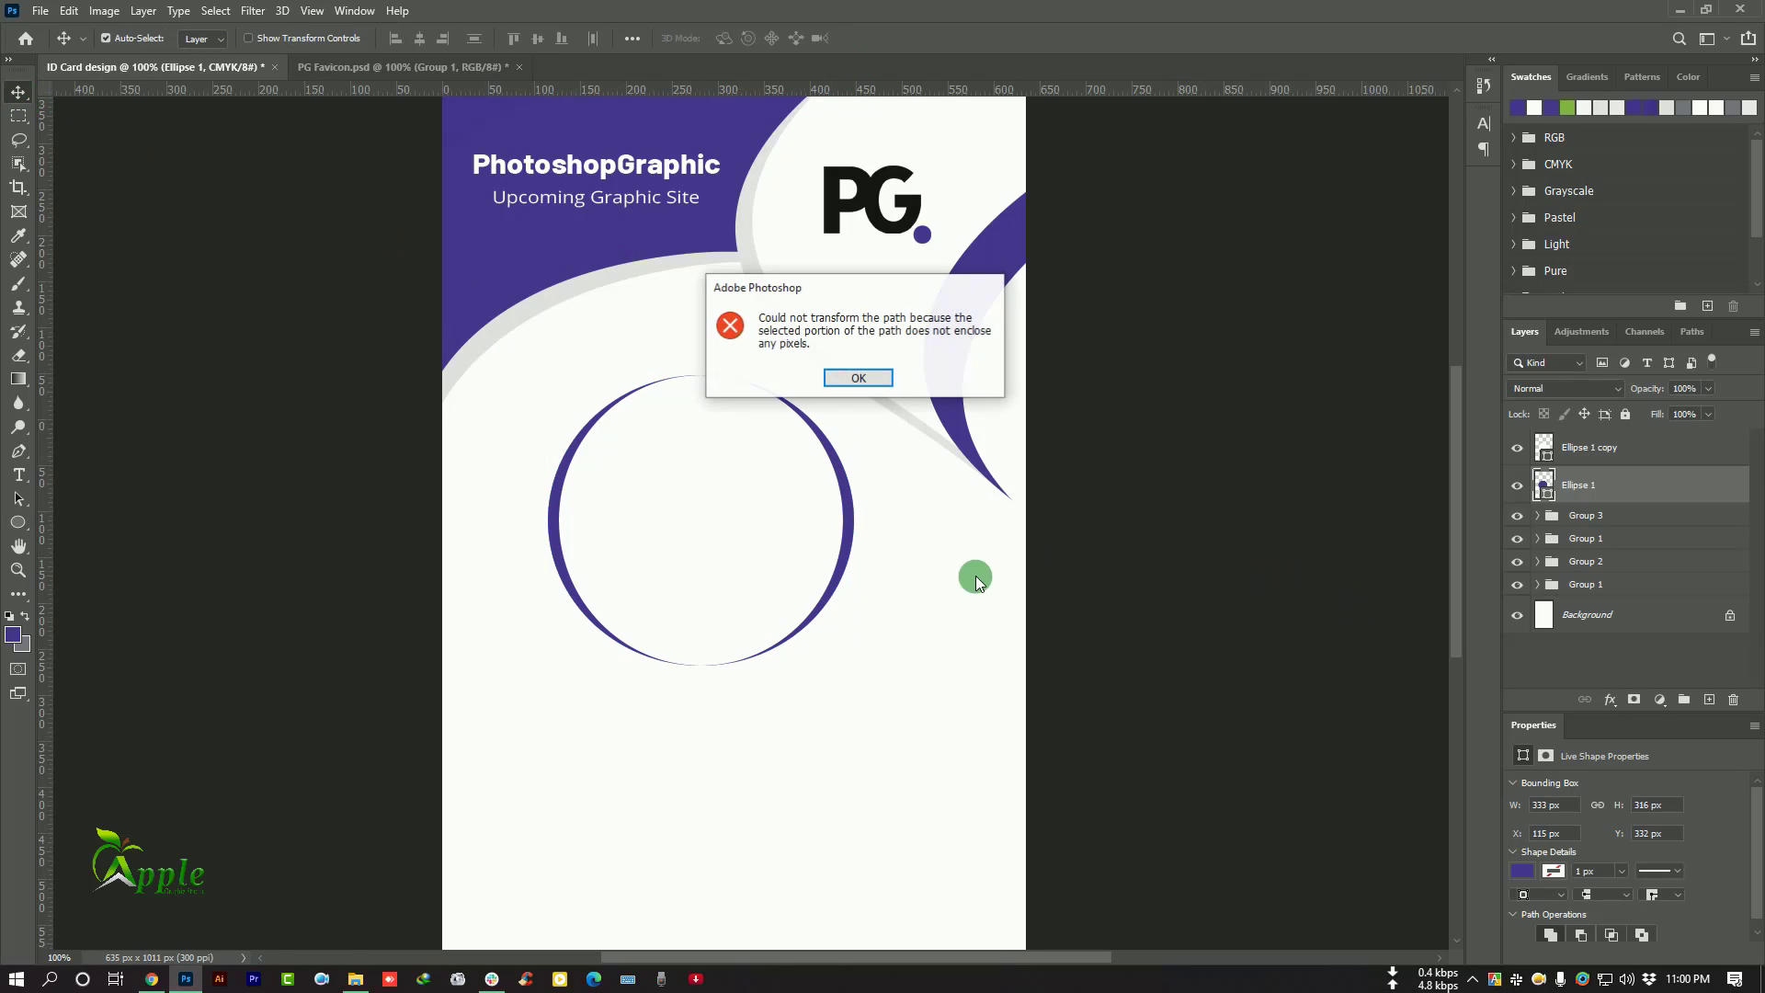
pyautogui.click(860, 381)
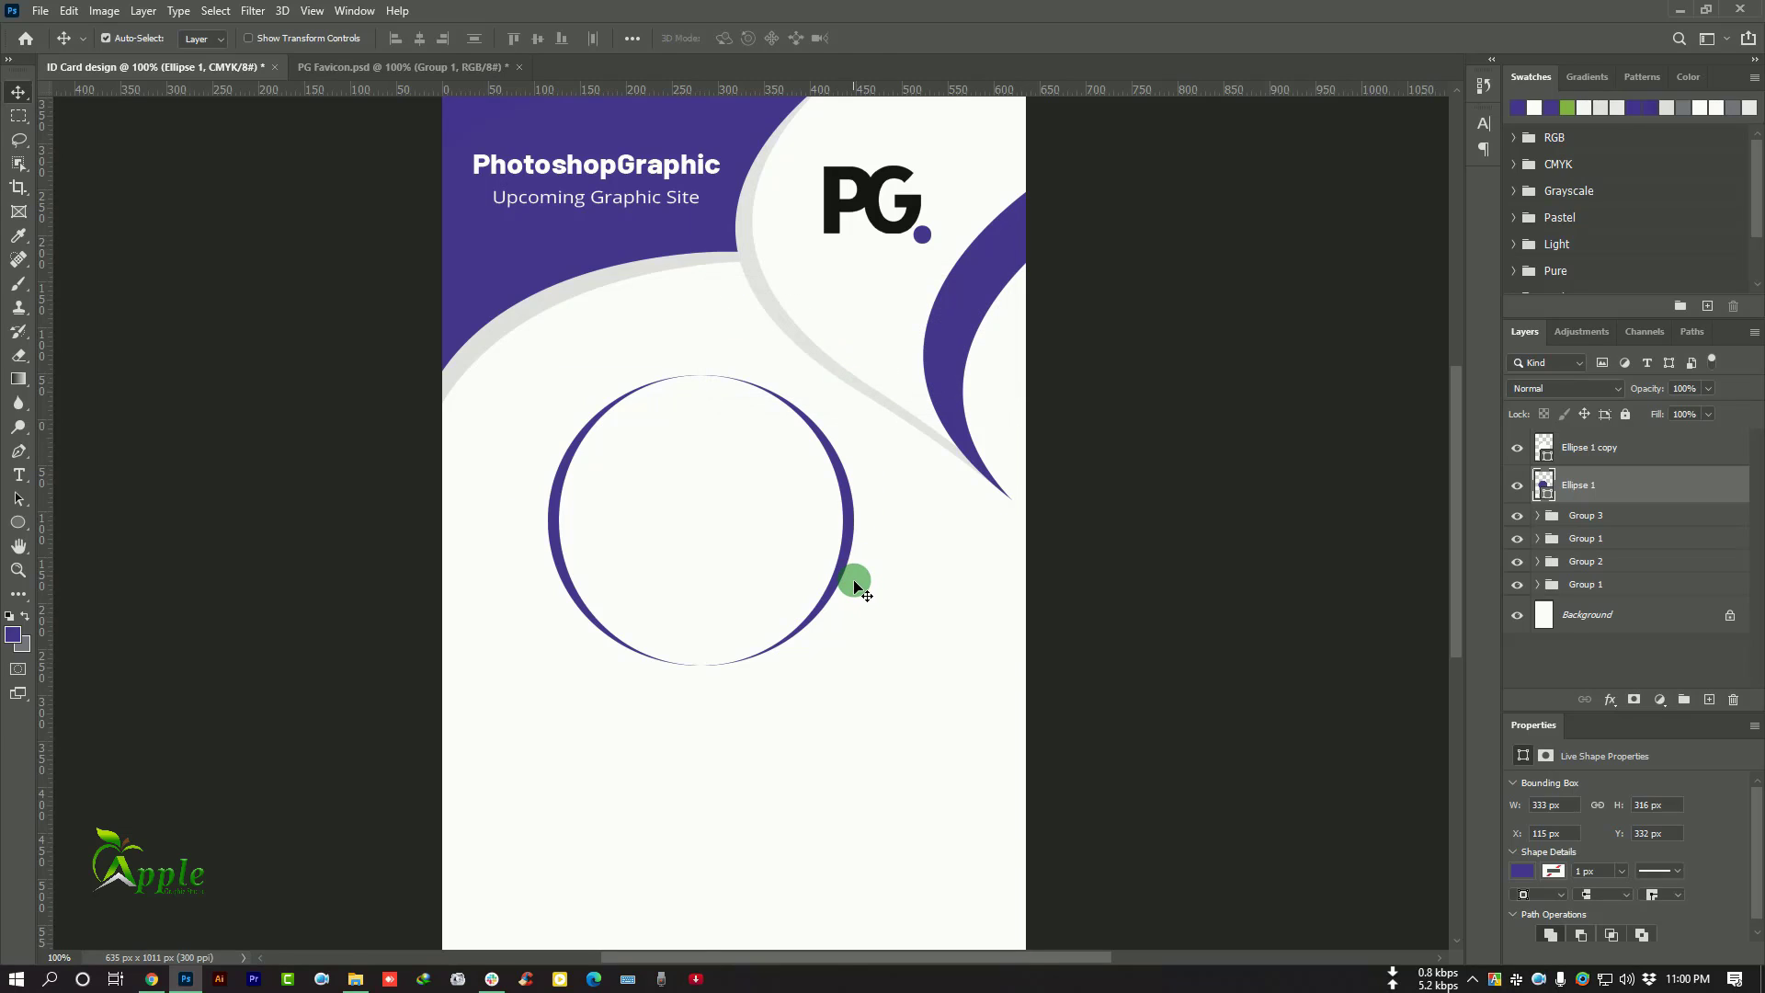
pyautogui.hotkey('ctrl', 't')
pyautogui.moveTo(854, 665); pyautogui.dragTo(856, 668)
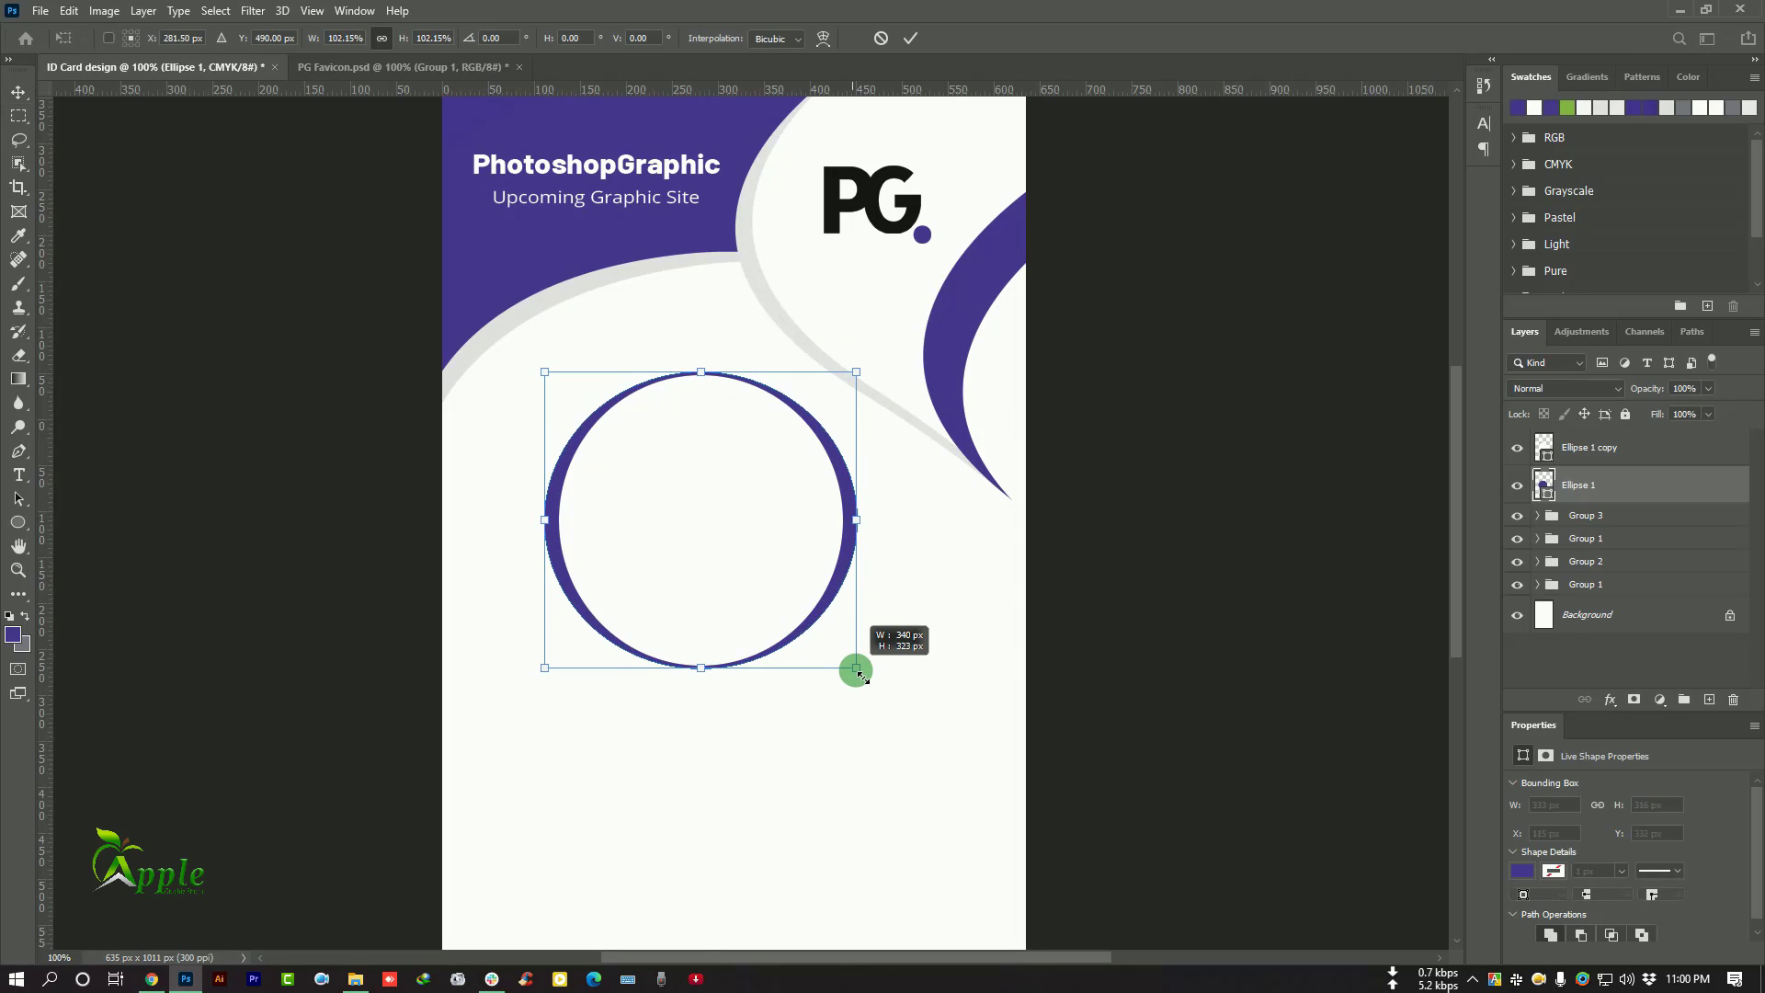
pyautogui.click(911, 42)
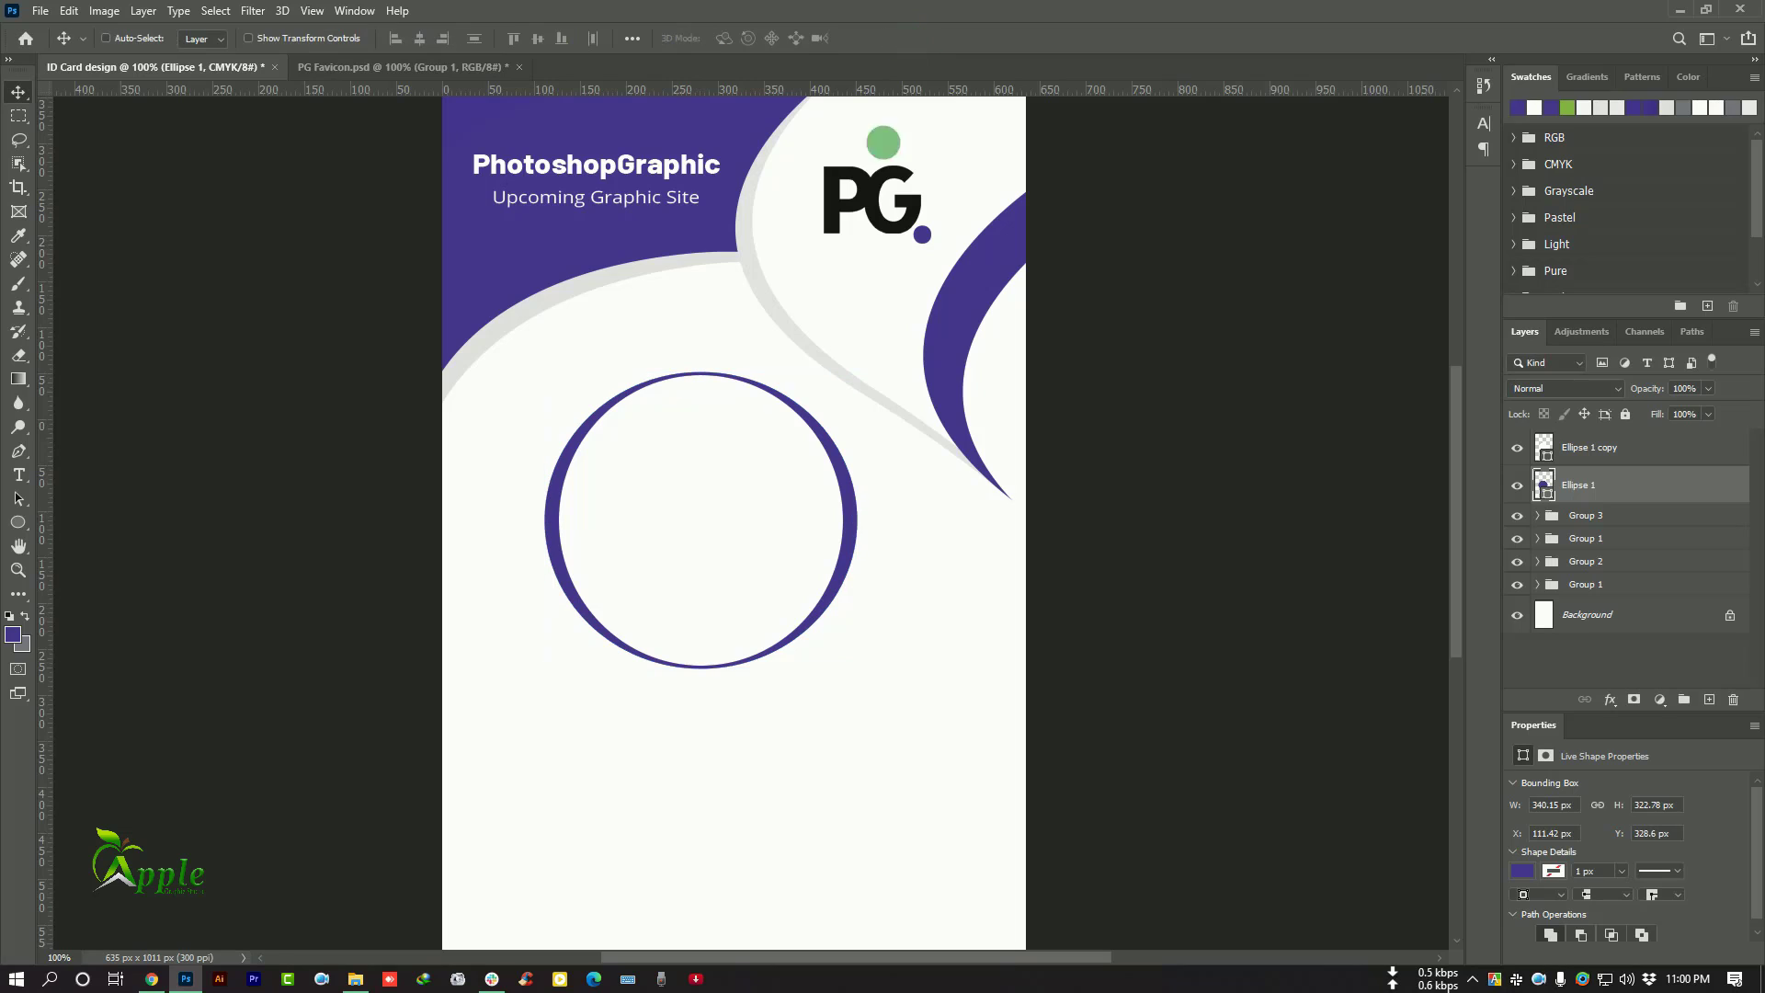
pyautogui.hotkey('ctrl', '-')
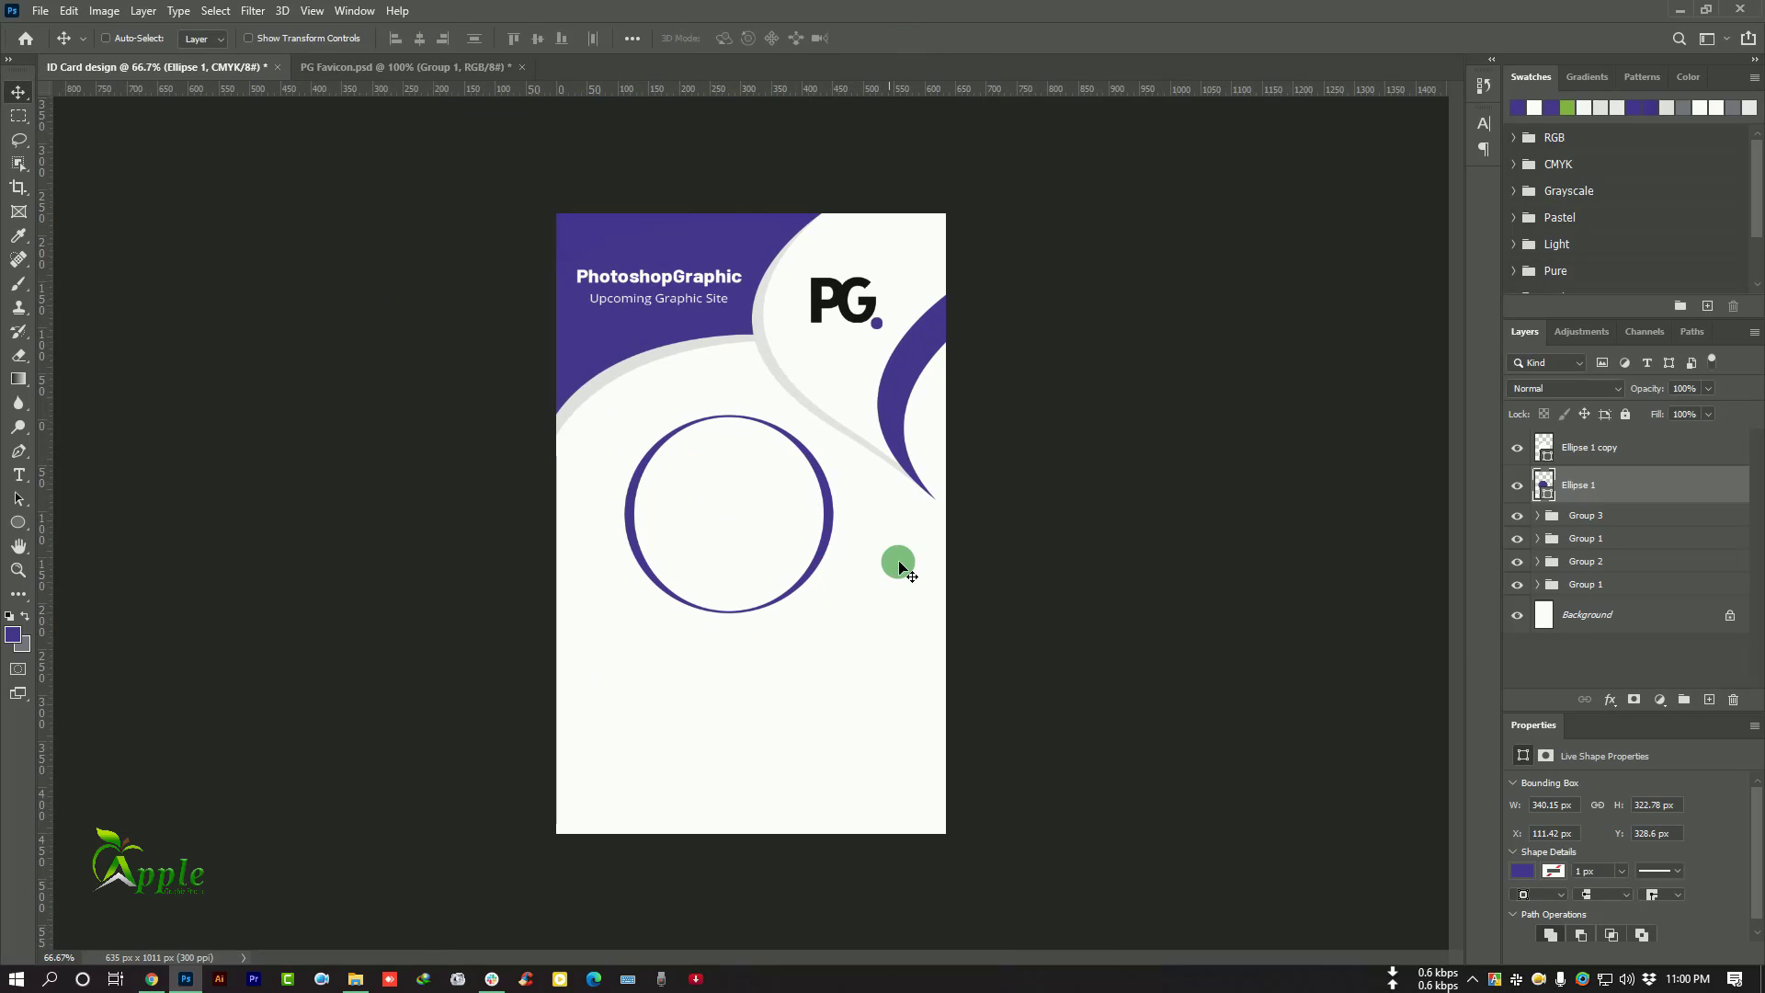
# - Group the two ellipses and move the ring up and left, closer beneath the header curve
pyautogui.keyDown('shift'); pyautogui.click(1623, 459); pyautogui.keyUp('shift')
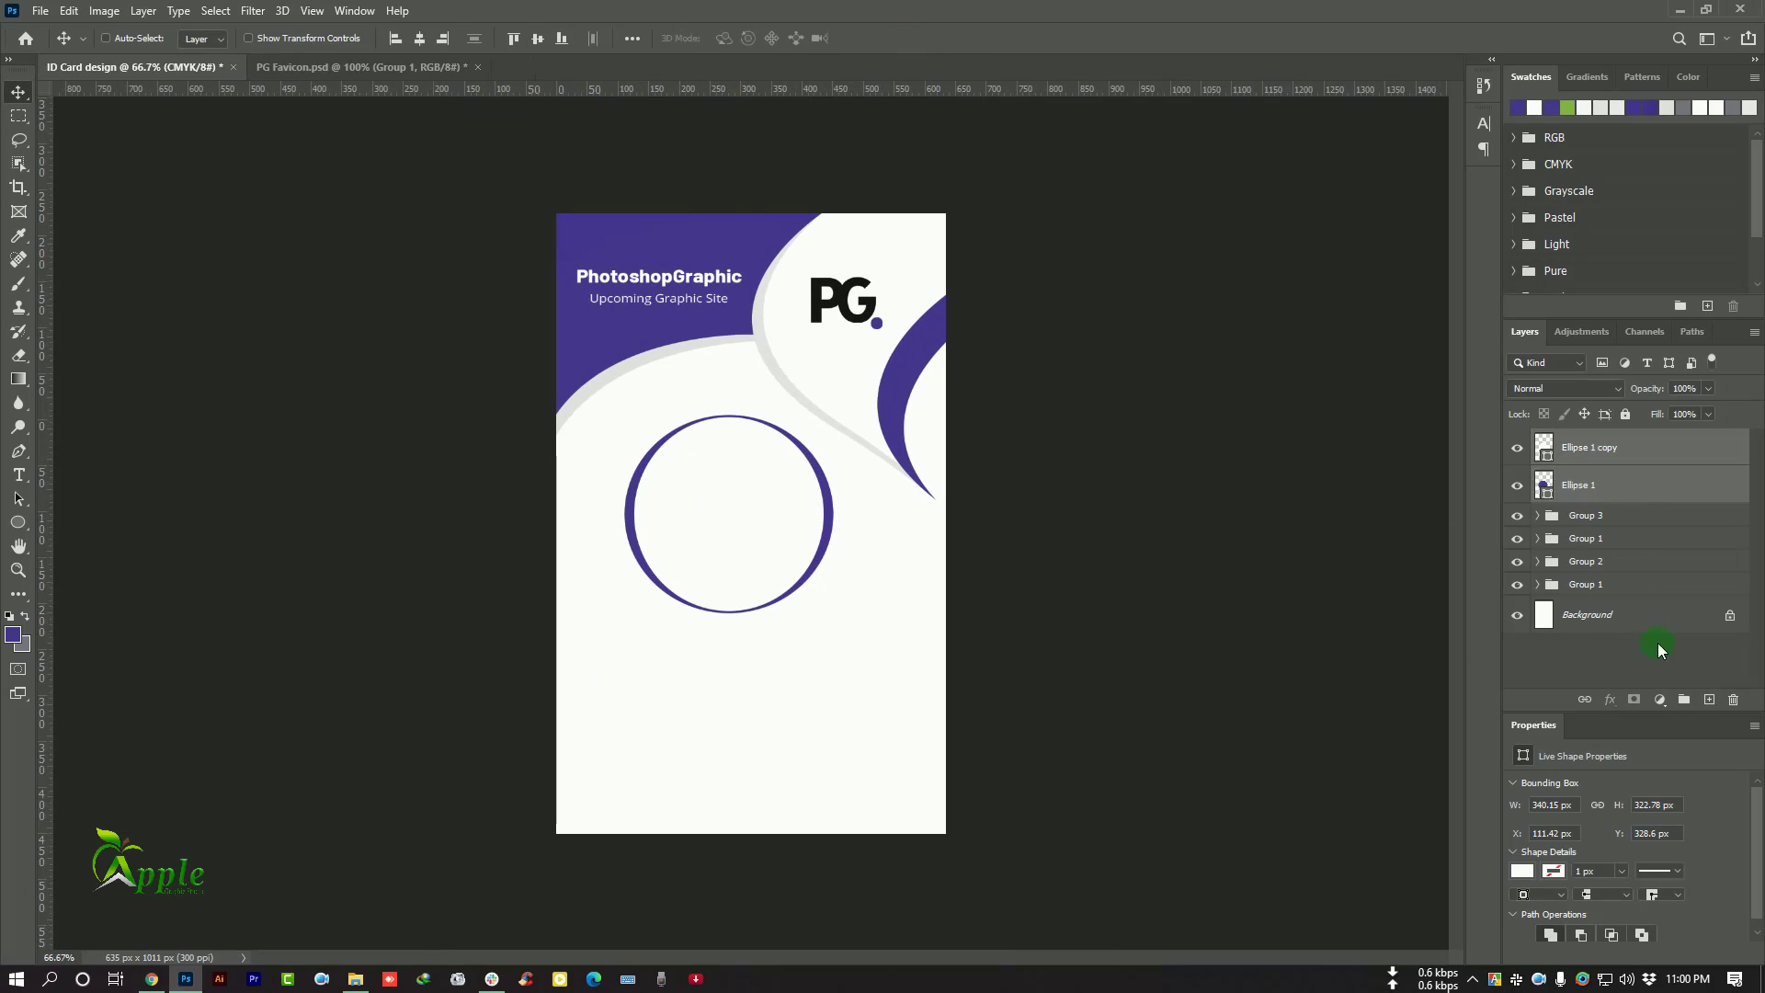
pyautogui.click(1683, 698)
pyautogui.moveTo(818, 494)
pyautogui.mouseDown()
pyautogui.moveTo(800, 474)
pyautogui.moveTo(824, 499)
pyautogui.mouseUp()
pyautogui.press('Up')
pyautogui.press('Up')
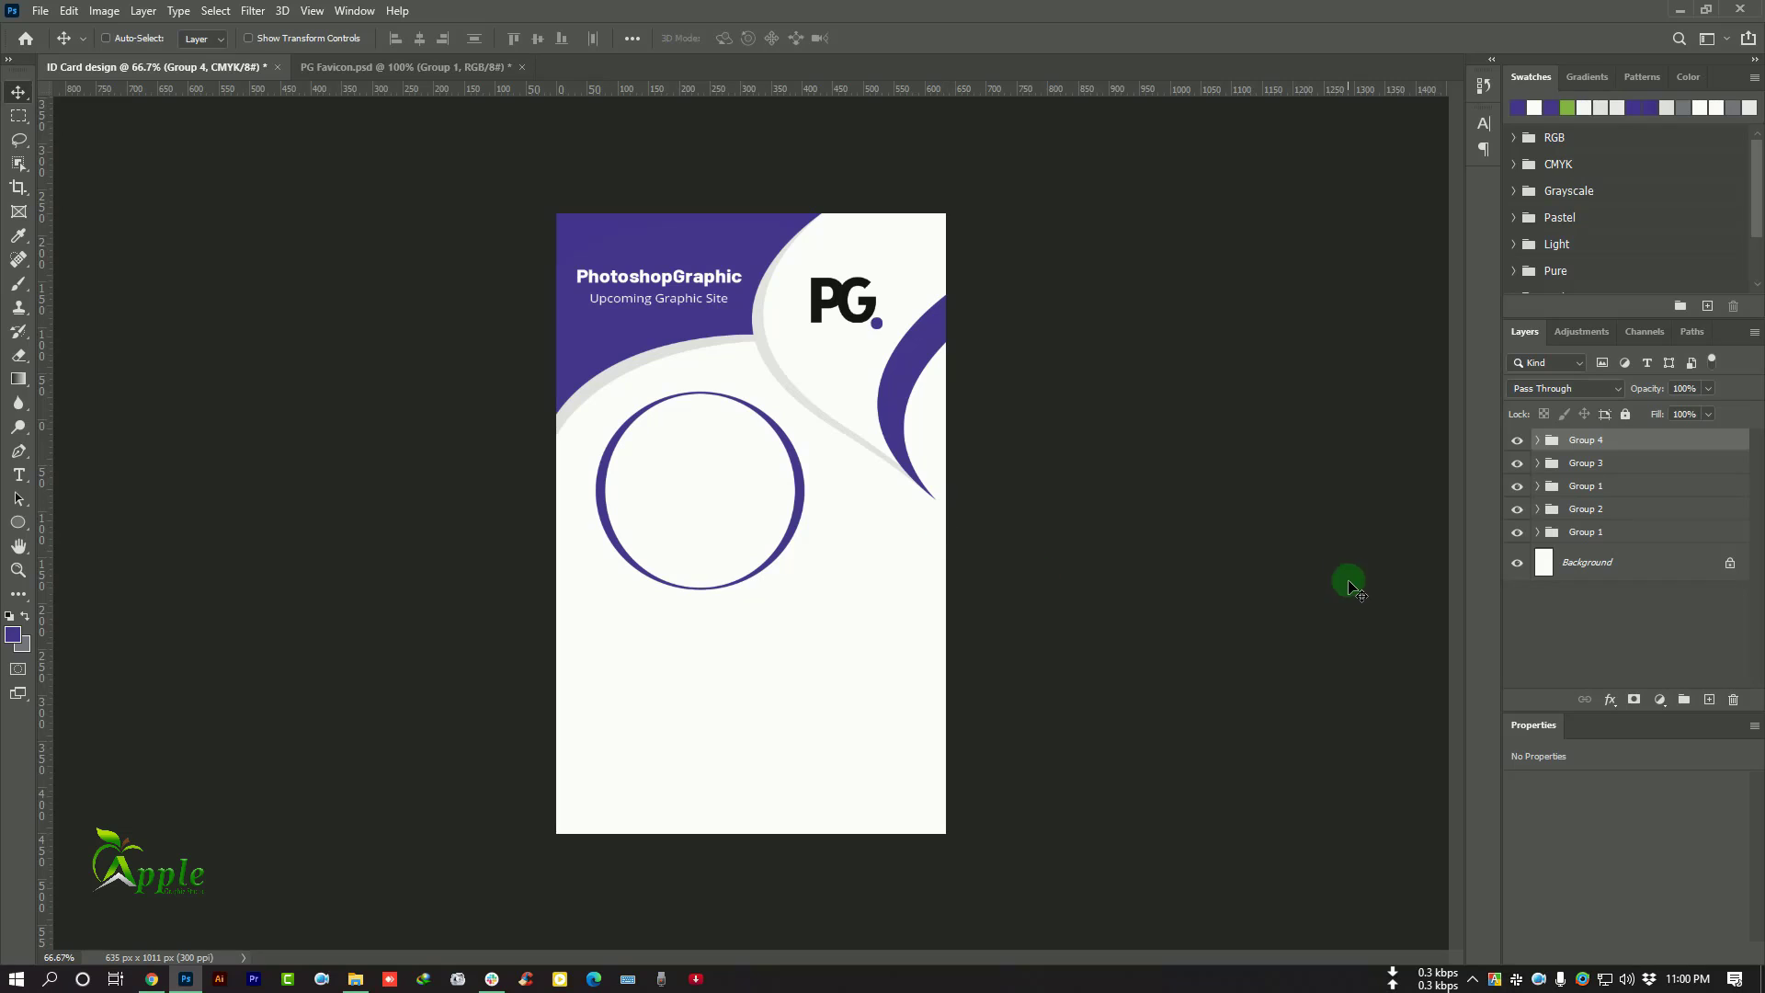
# - Expand the ring's group and select the white ellipse layer inside it
pyautogui.keyDown('ctrl'); pyautogui.click(735, 456); pyautogui.keyUp('ctrl')
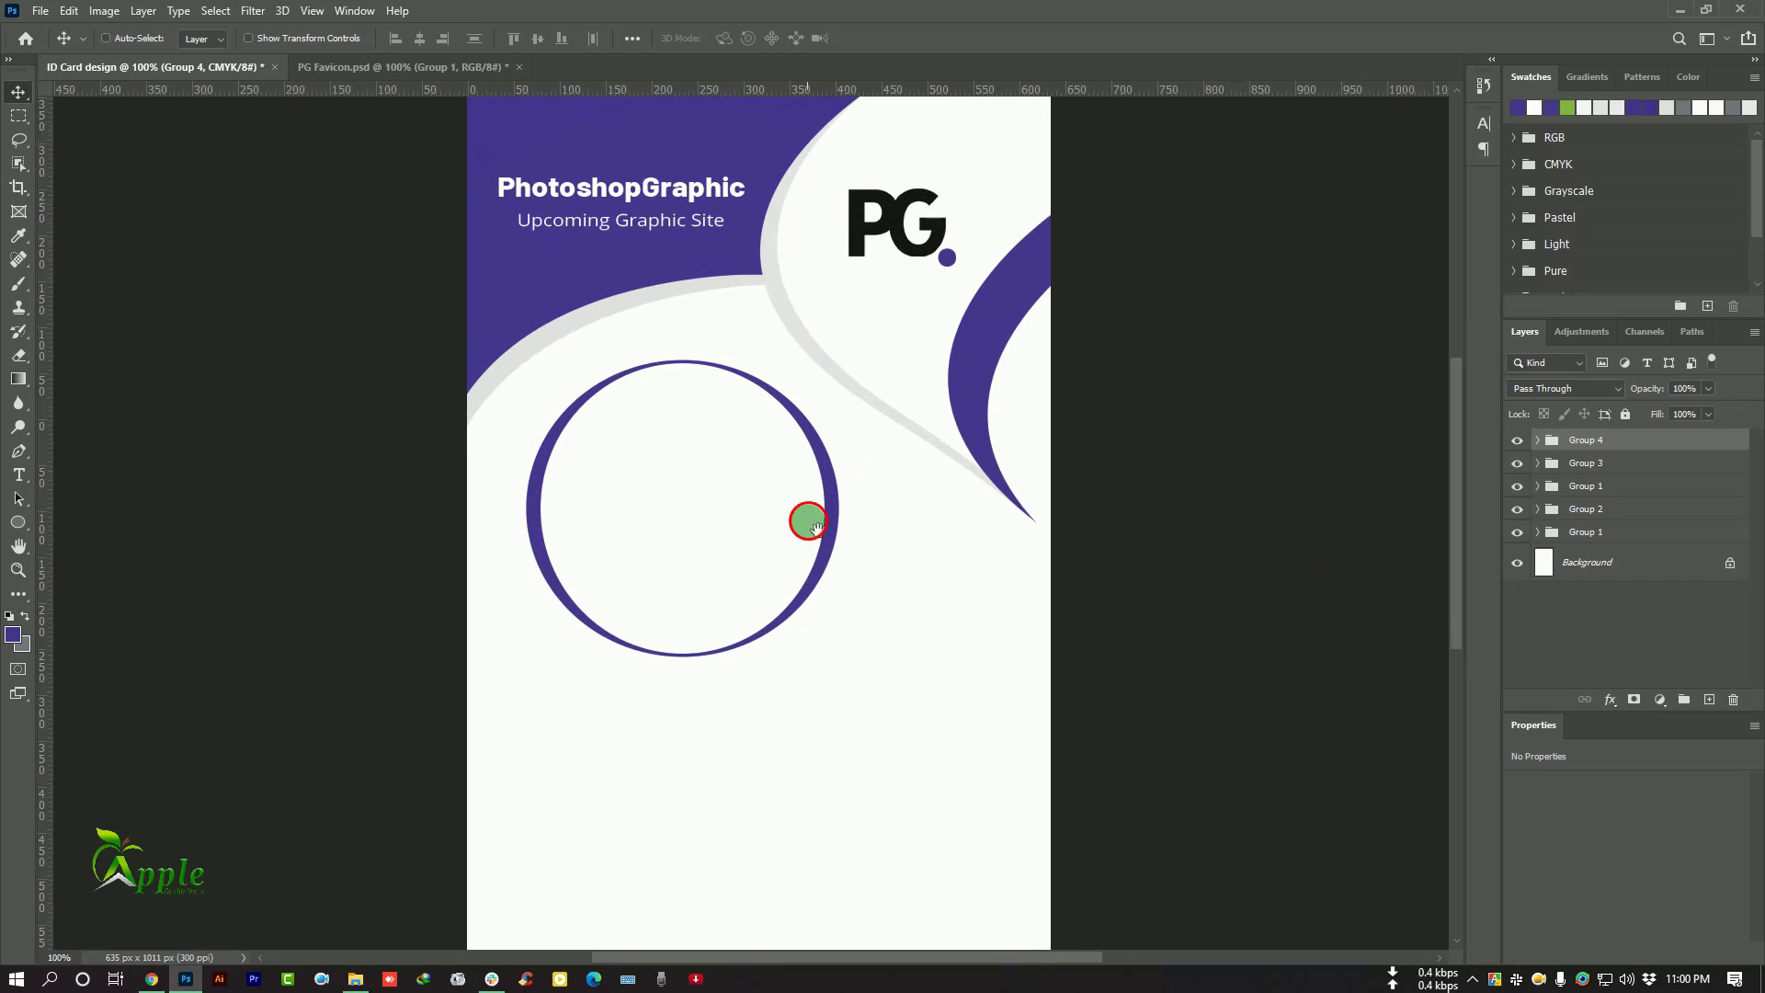
pyautogui.moveTo(808, 521); pyautogui.dragTo(858, 571)
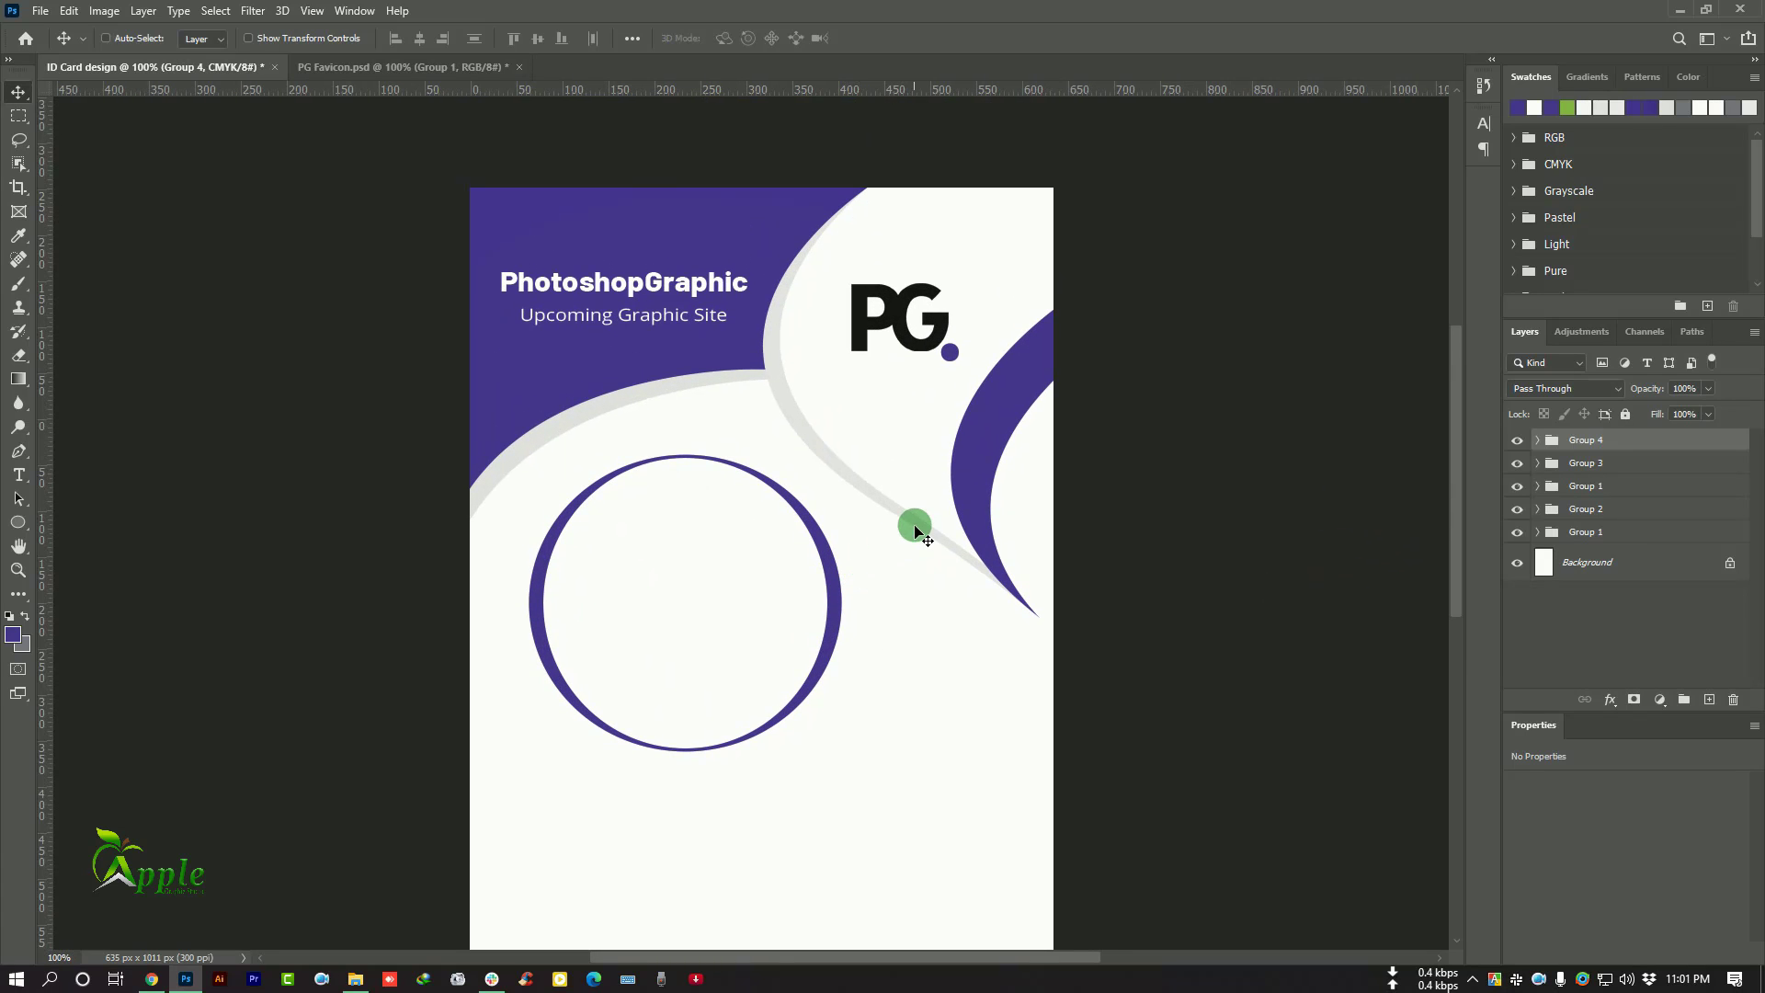
pyautogui.click(1537, 440)
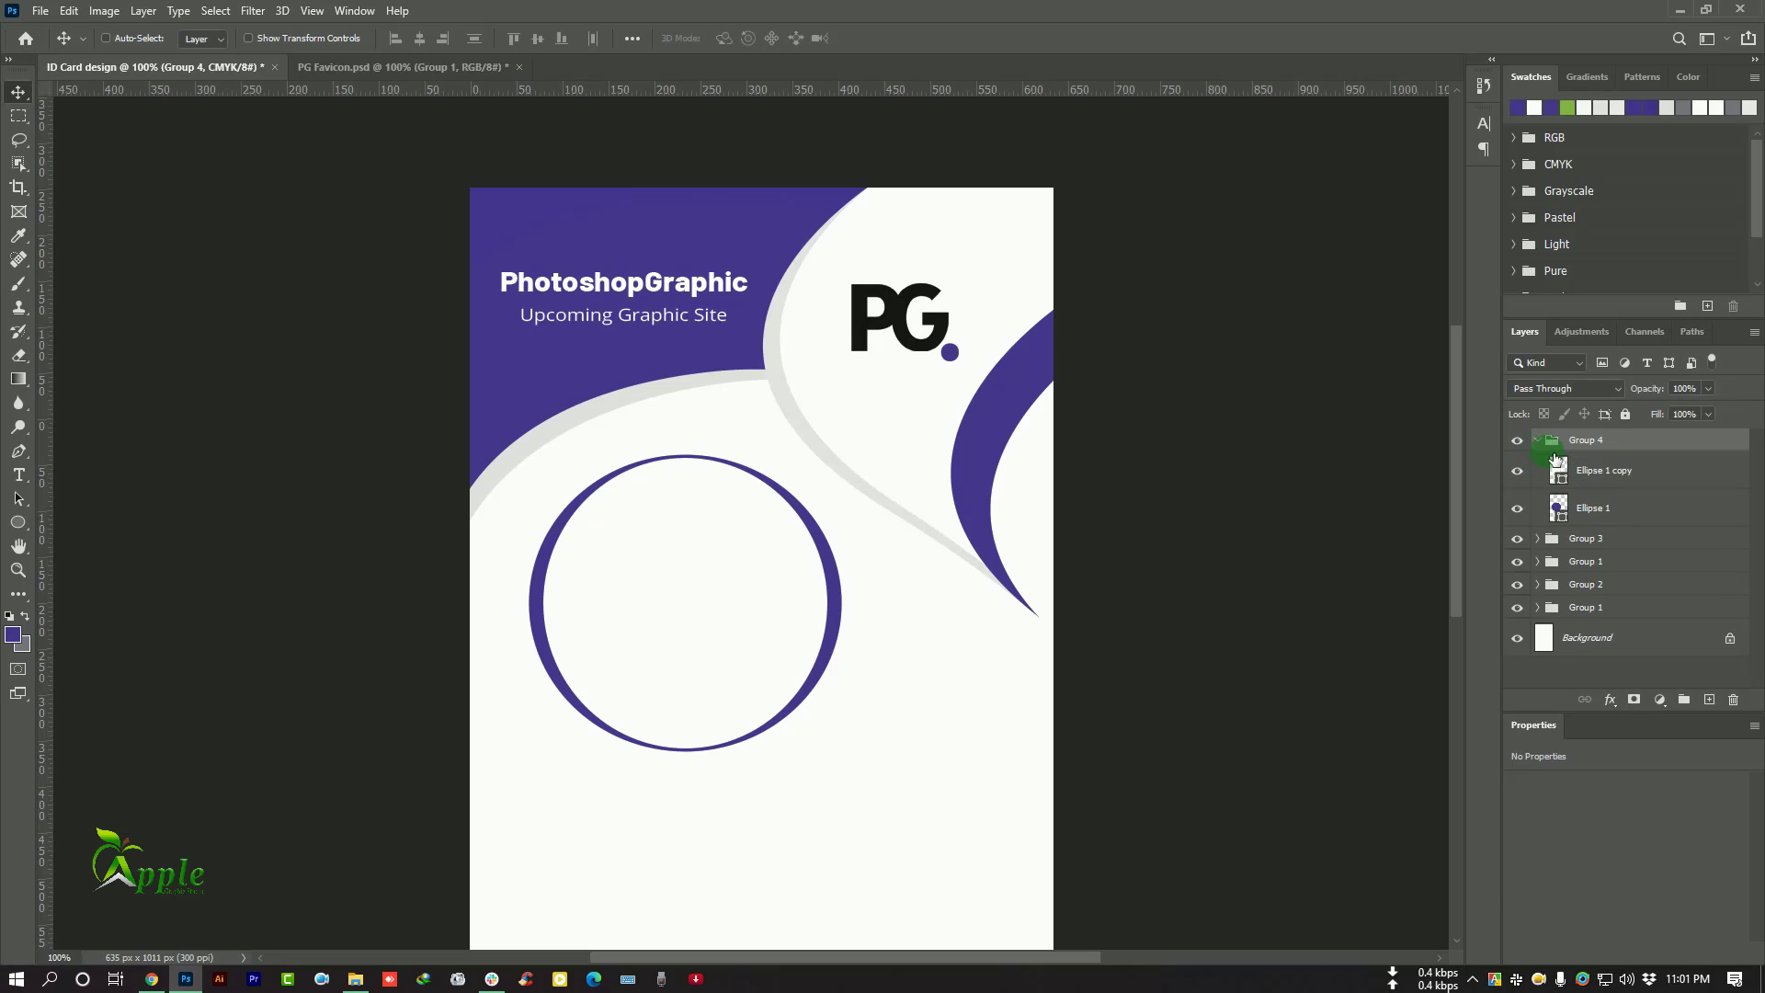
pyautogui.click(1604, 470)
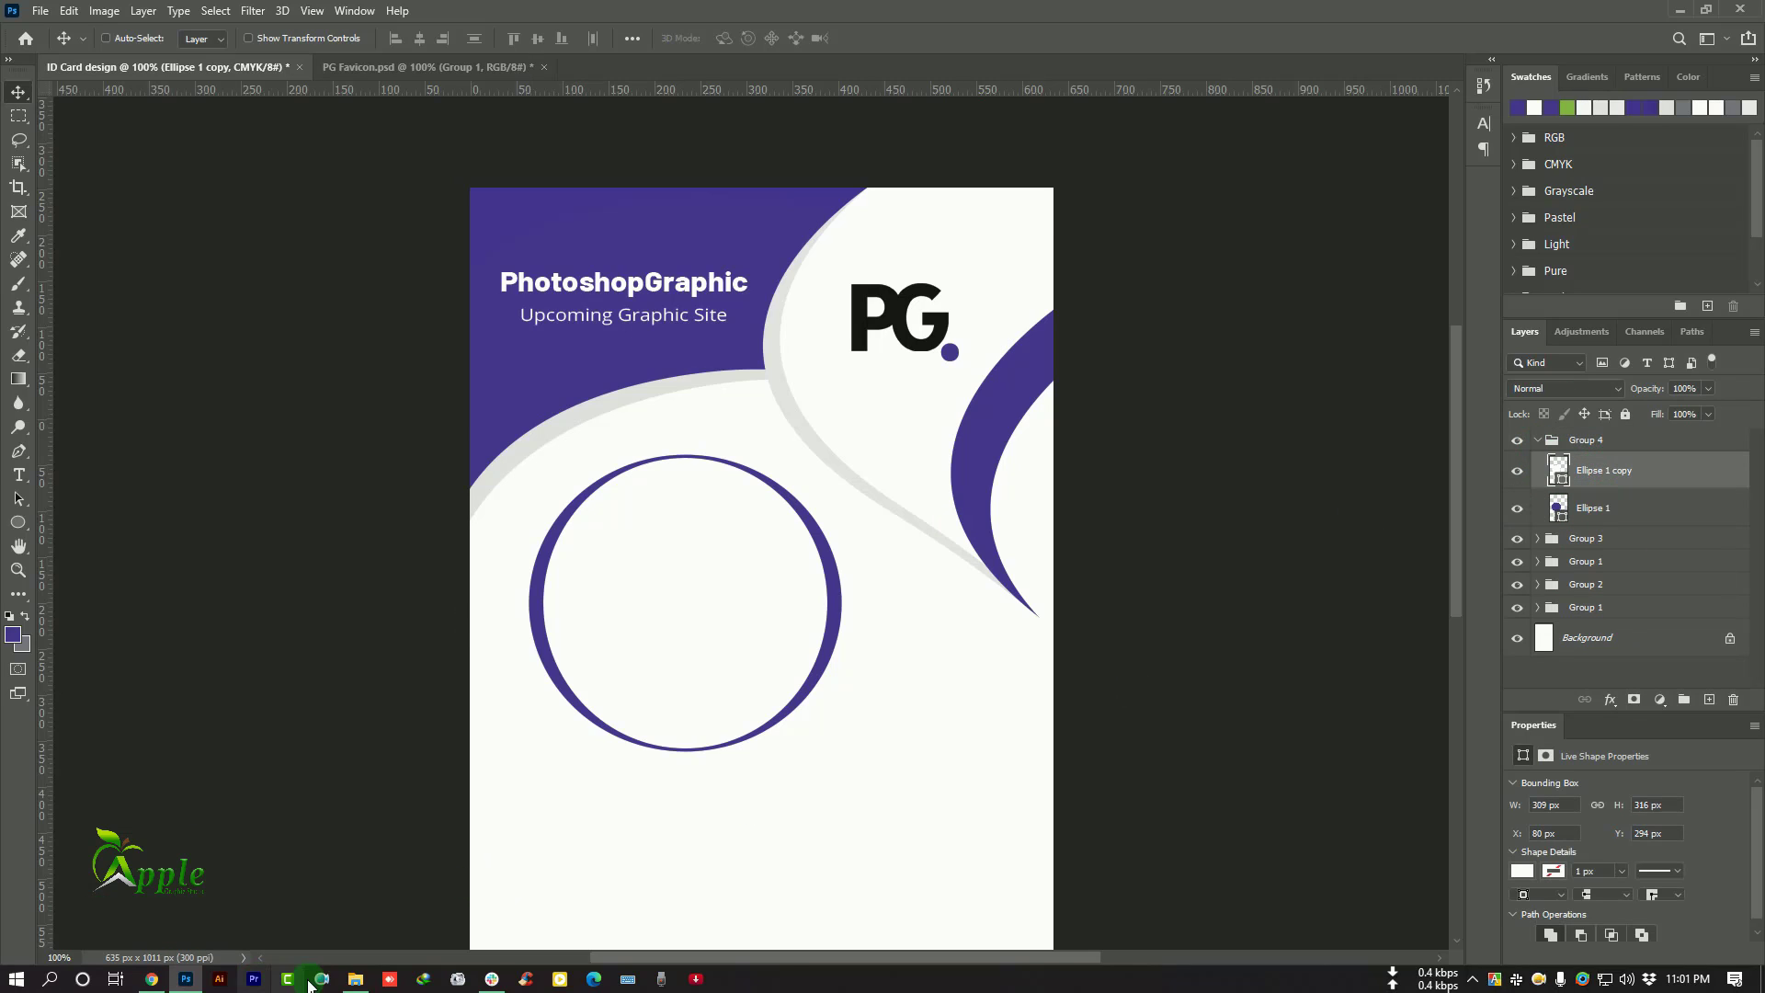
pyautogui.click(354, 978)
pyautogui.click(651, 188)
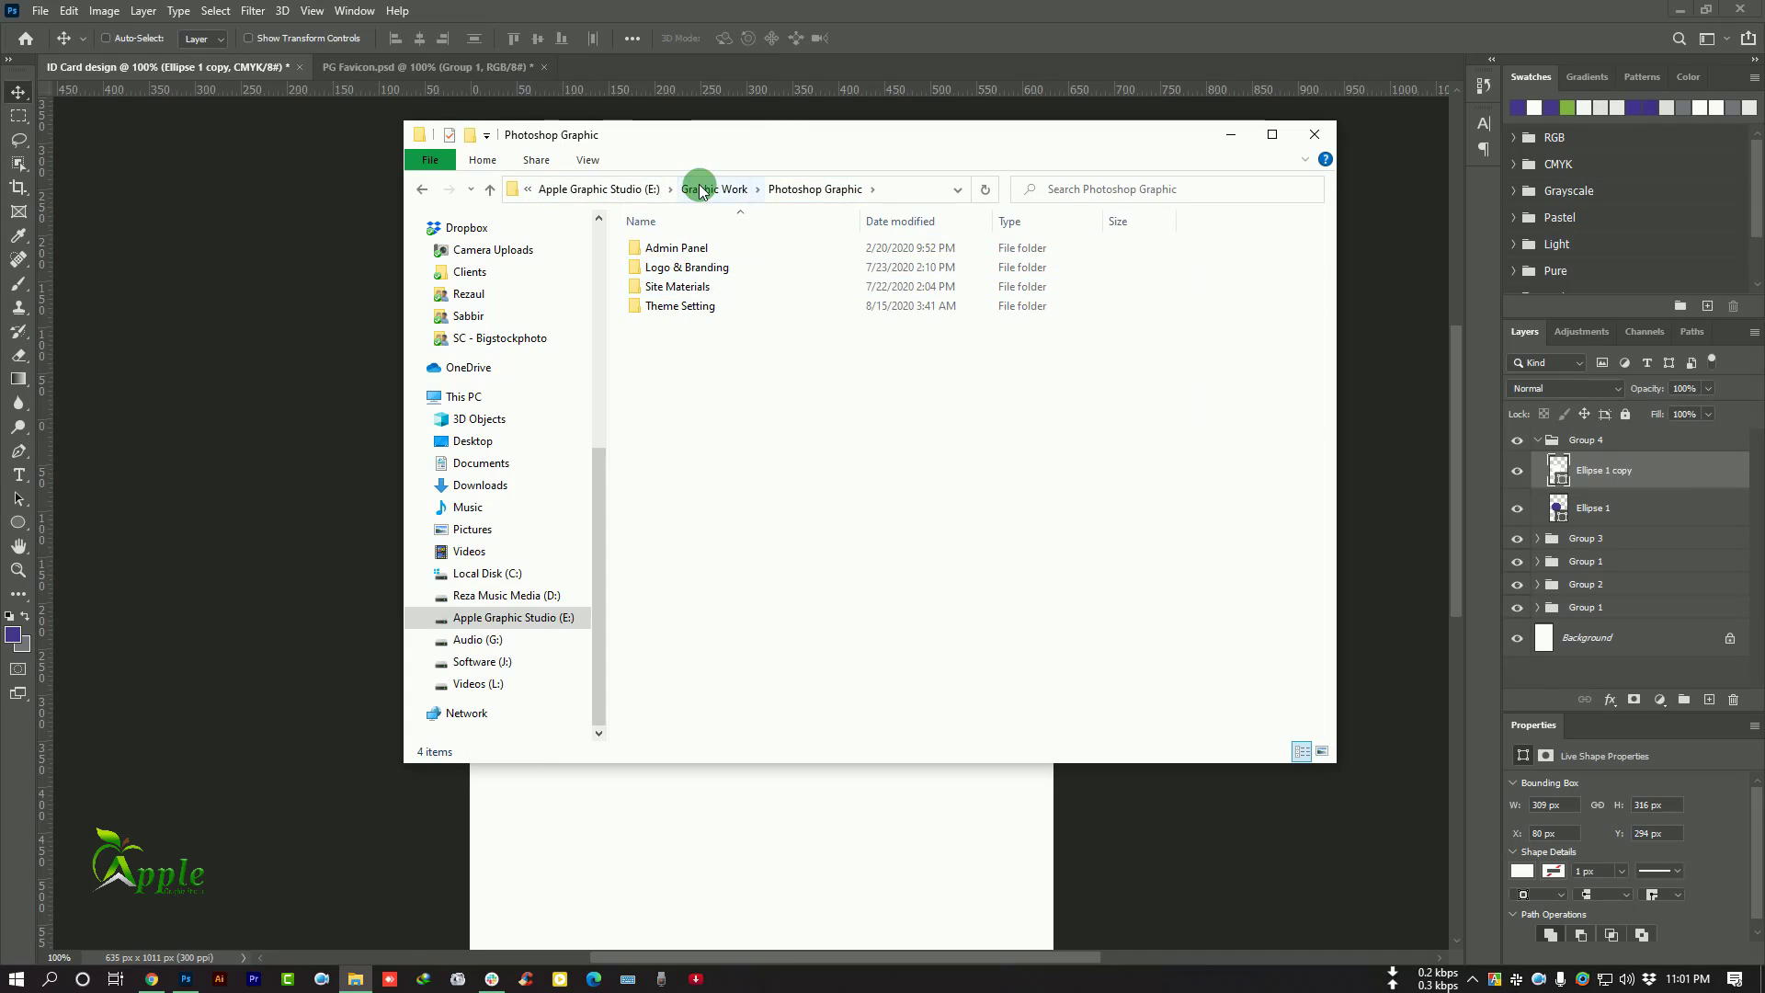
pyautogui.click(709, 188)
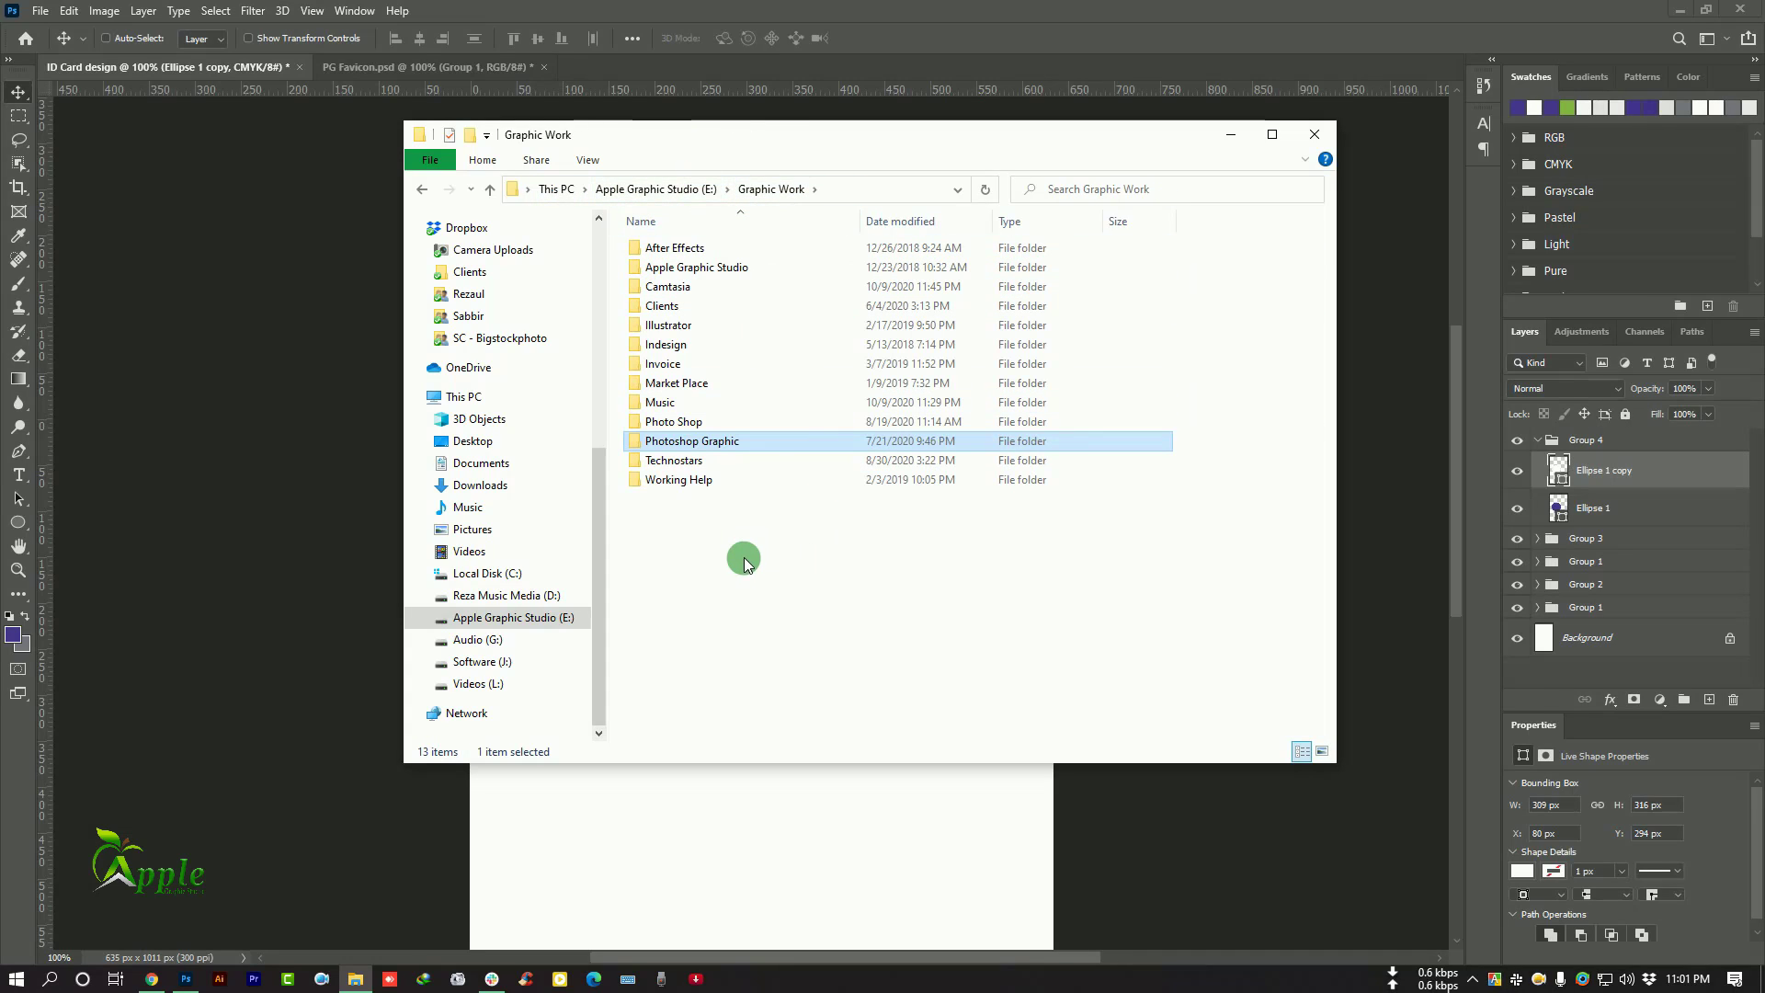
pyautogui.click(1230, 136)
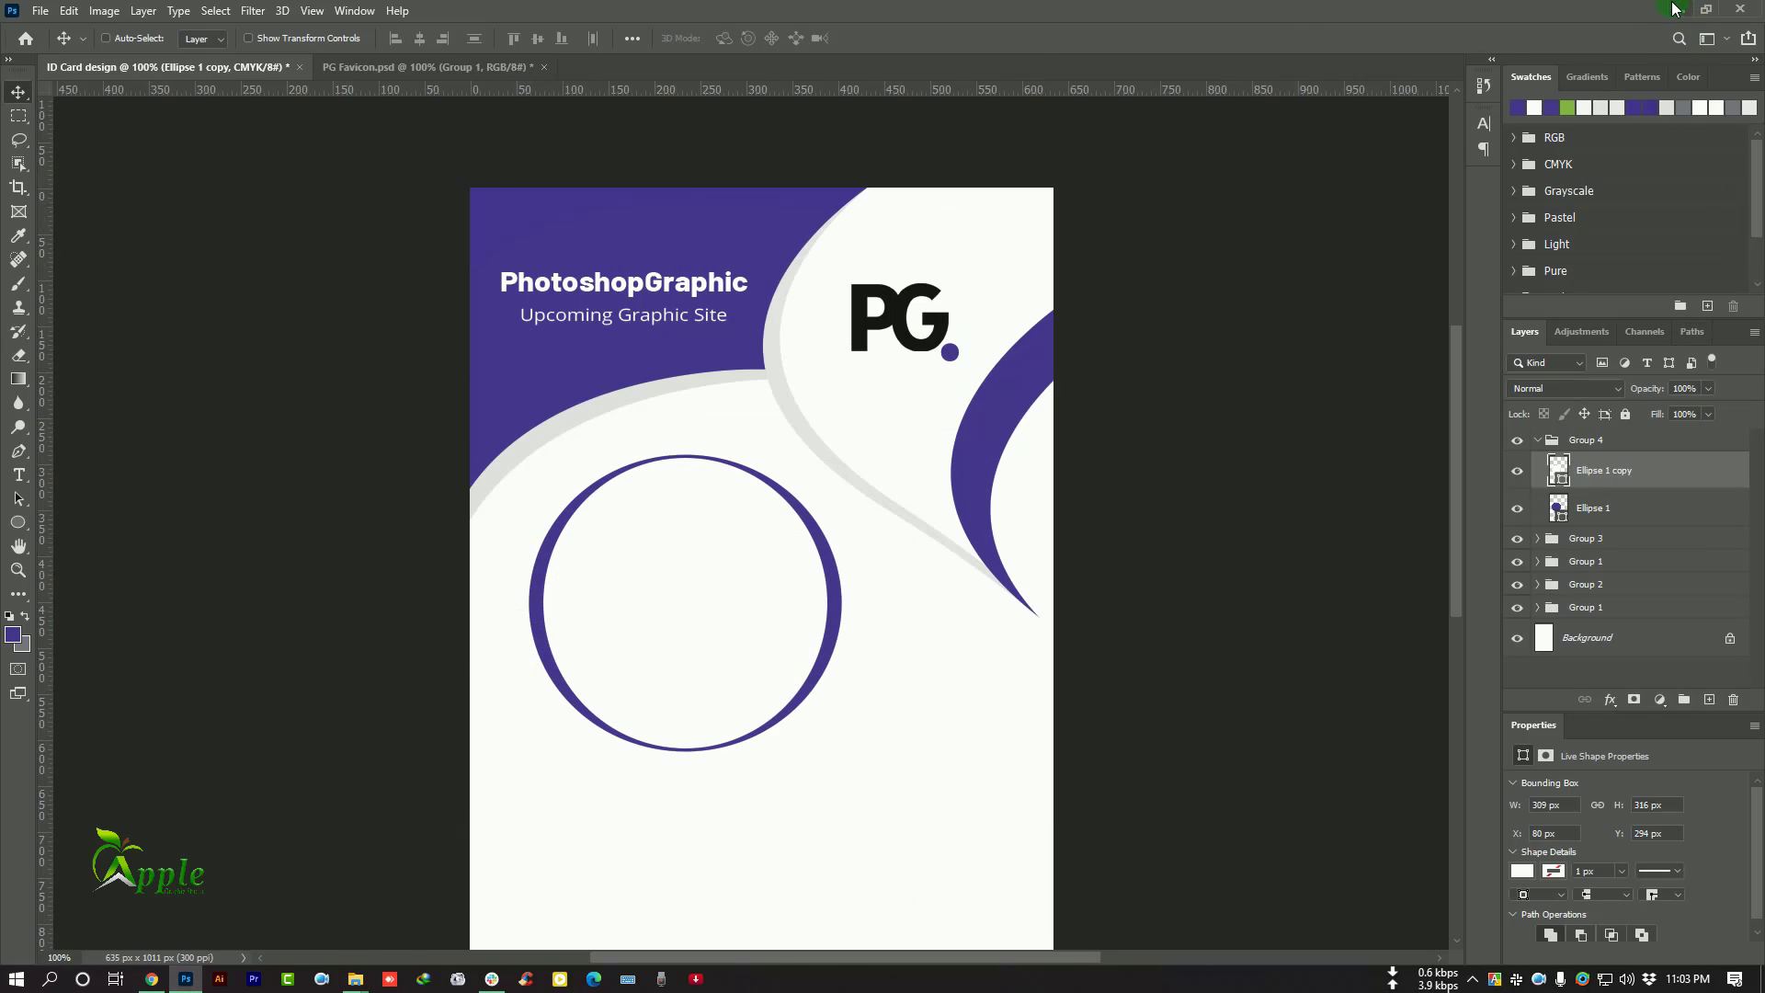
# - Place the portrait photo from New folder into the ID card over the ring and clip it to the white ellipse
pyautogui.click(1673, 9)
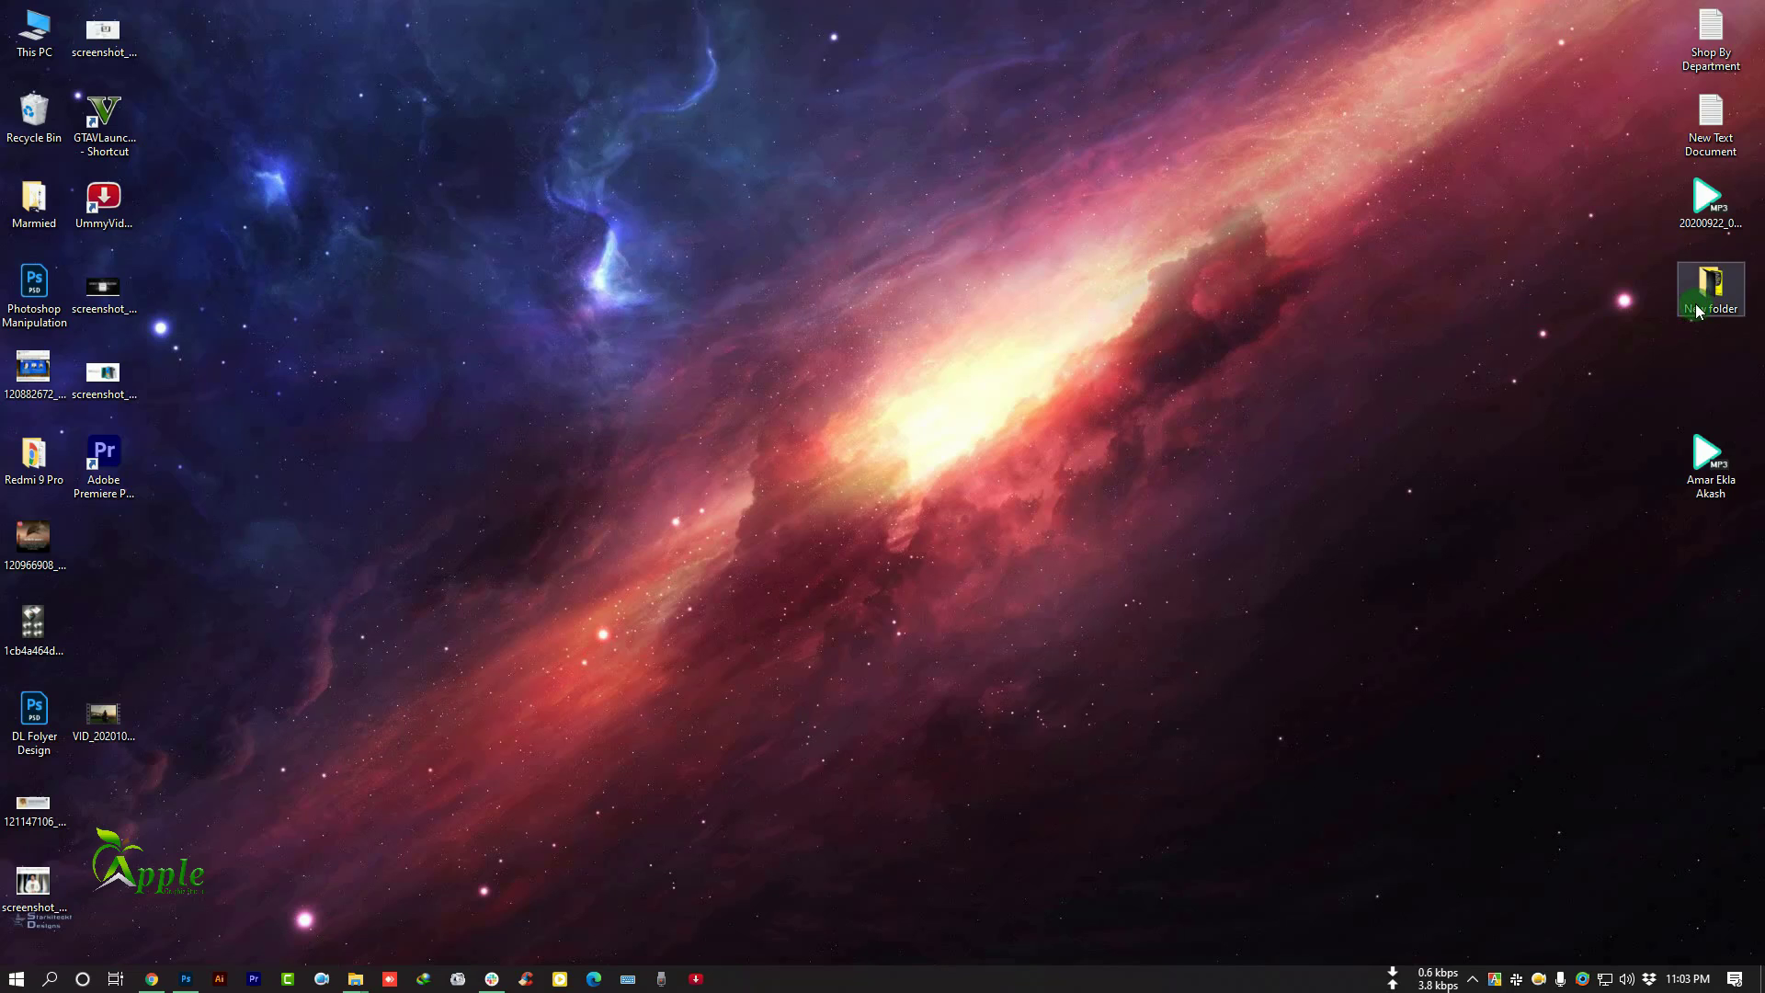
pyautogui.moveTo(367, 978)
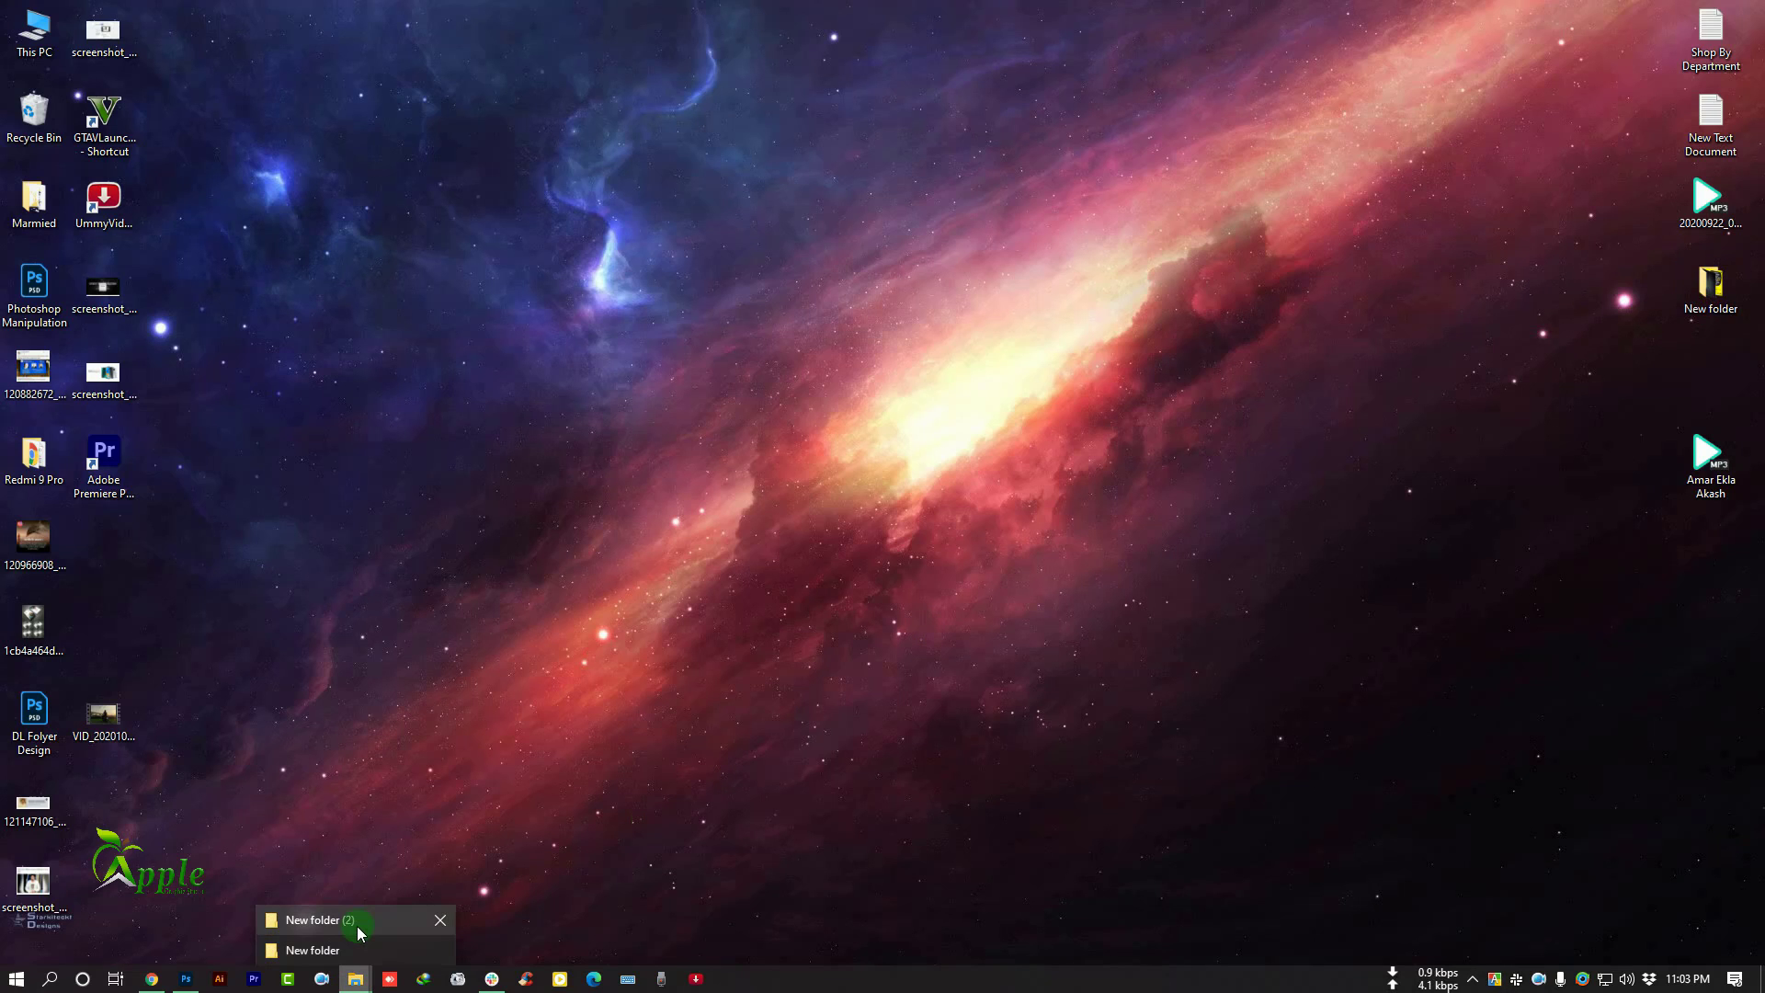
pyautogui.click(317, 920)
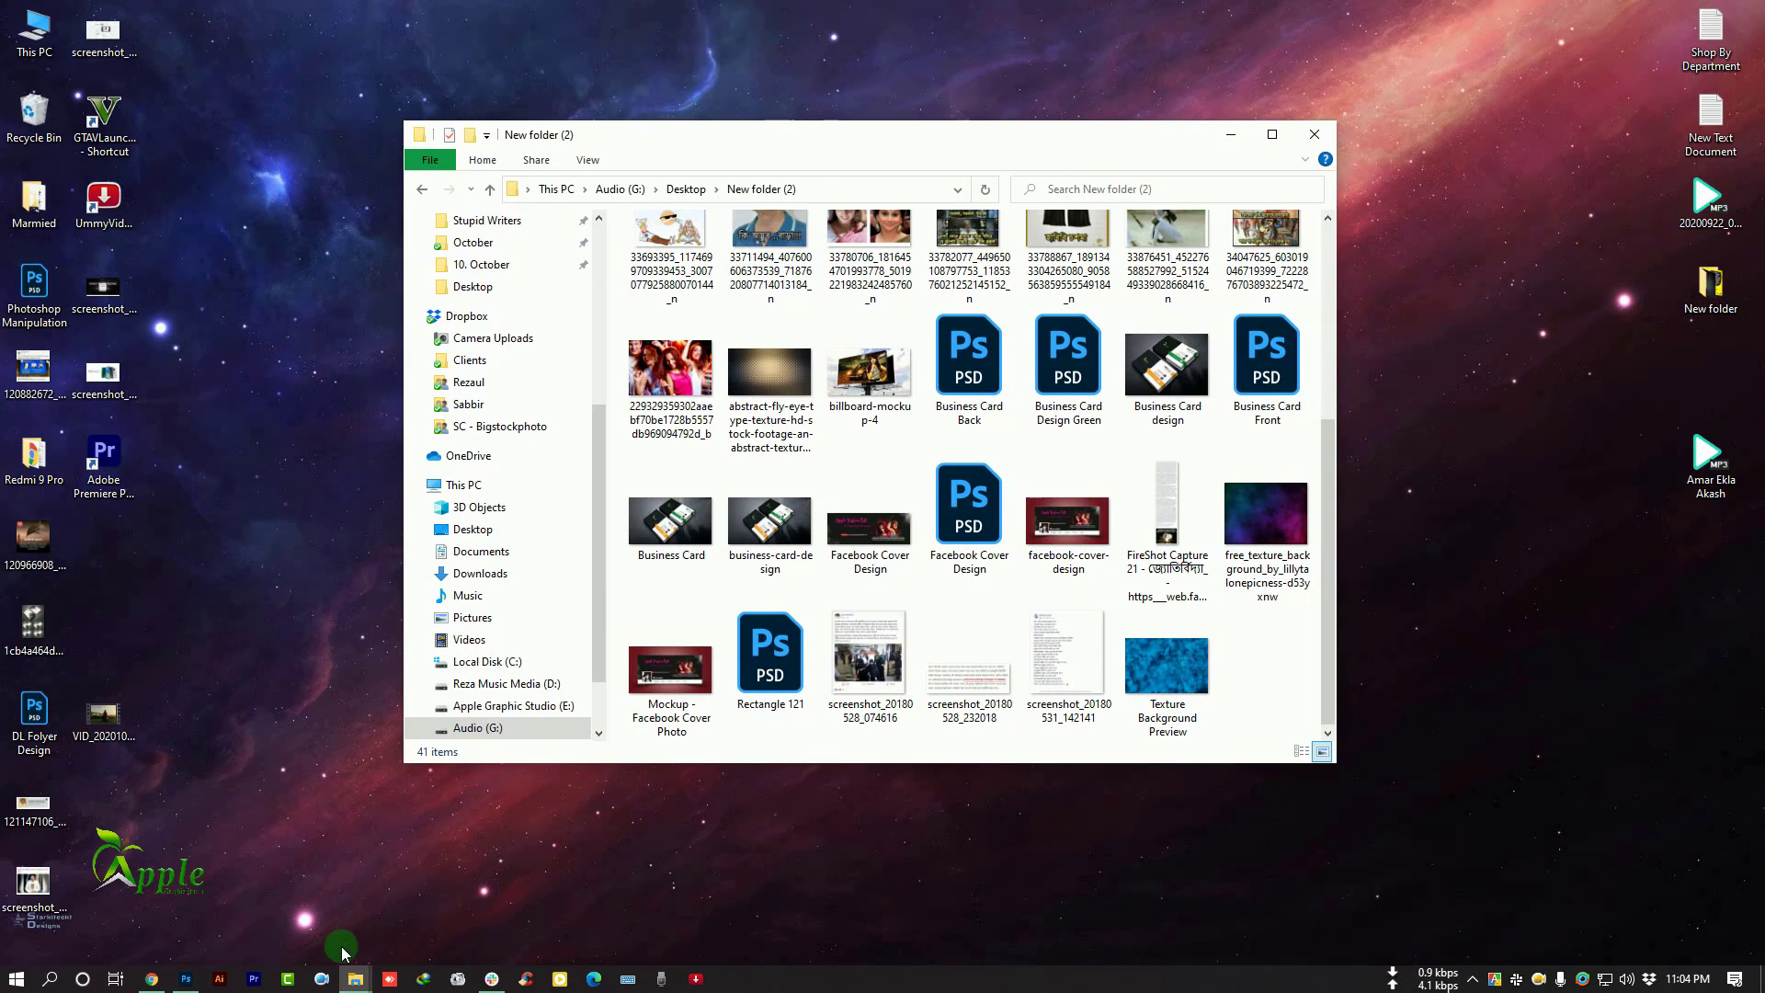
pyautogui.moveTo(352, 981)
pyautogui.click(317, 948)
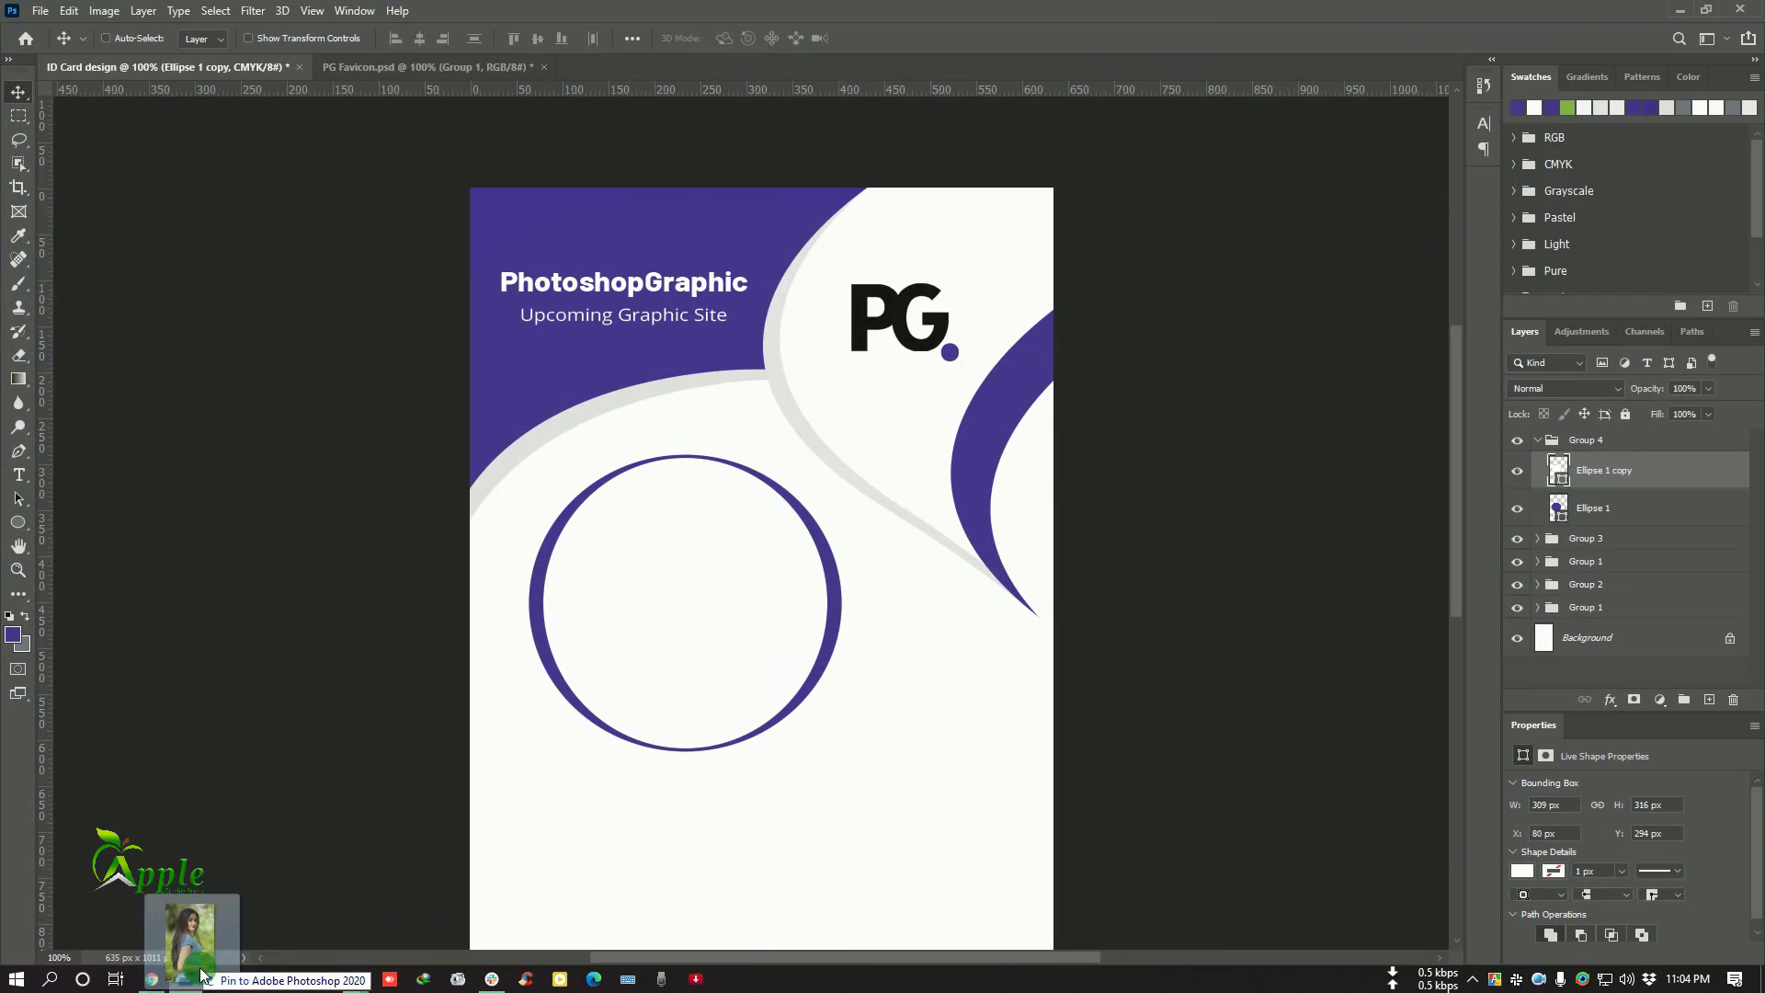
pyautogui.moveTo(706, 626); pyautogui.dragTo(663, 846)
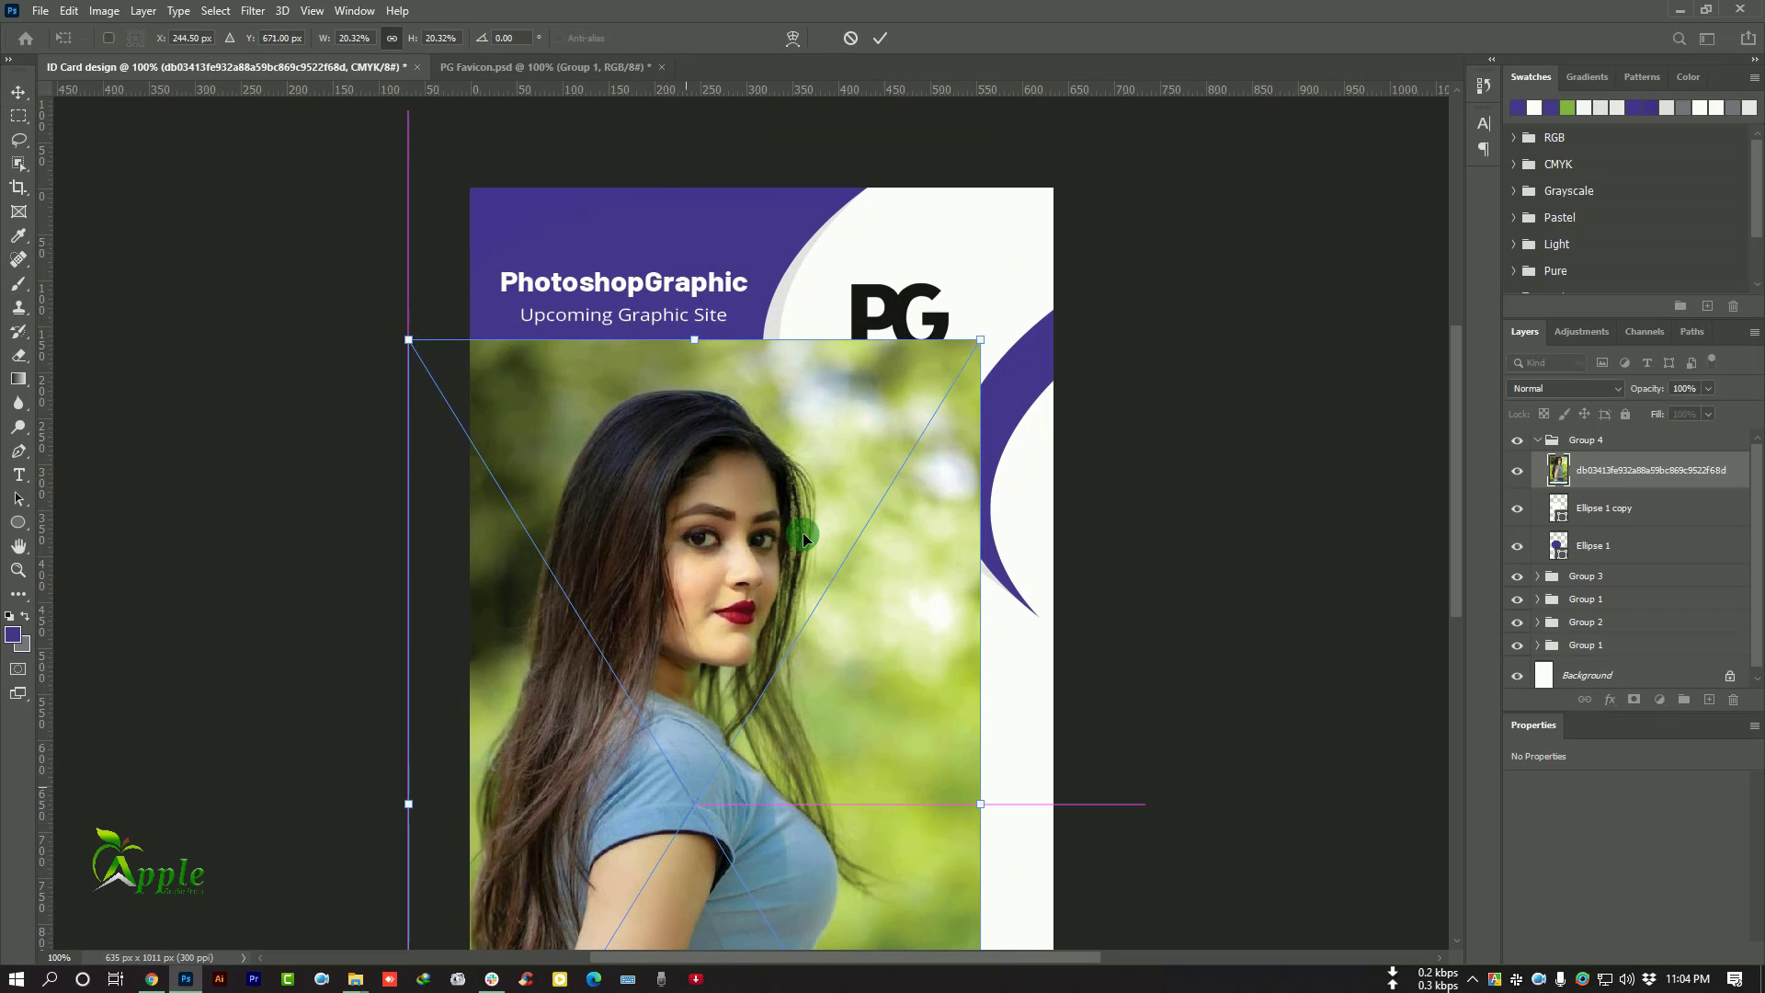
pyautogui.click(880, 37)
pyautogui.rightClick(1608, 474)
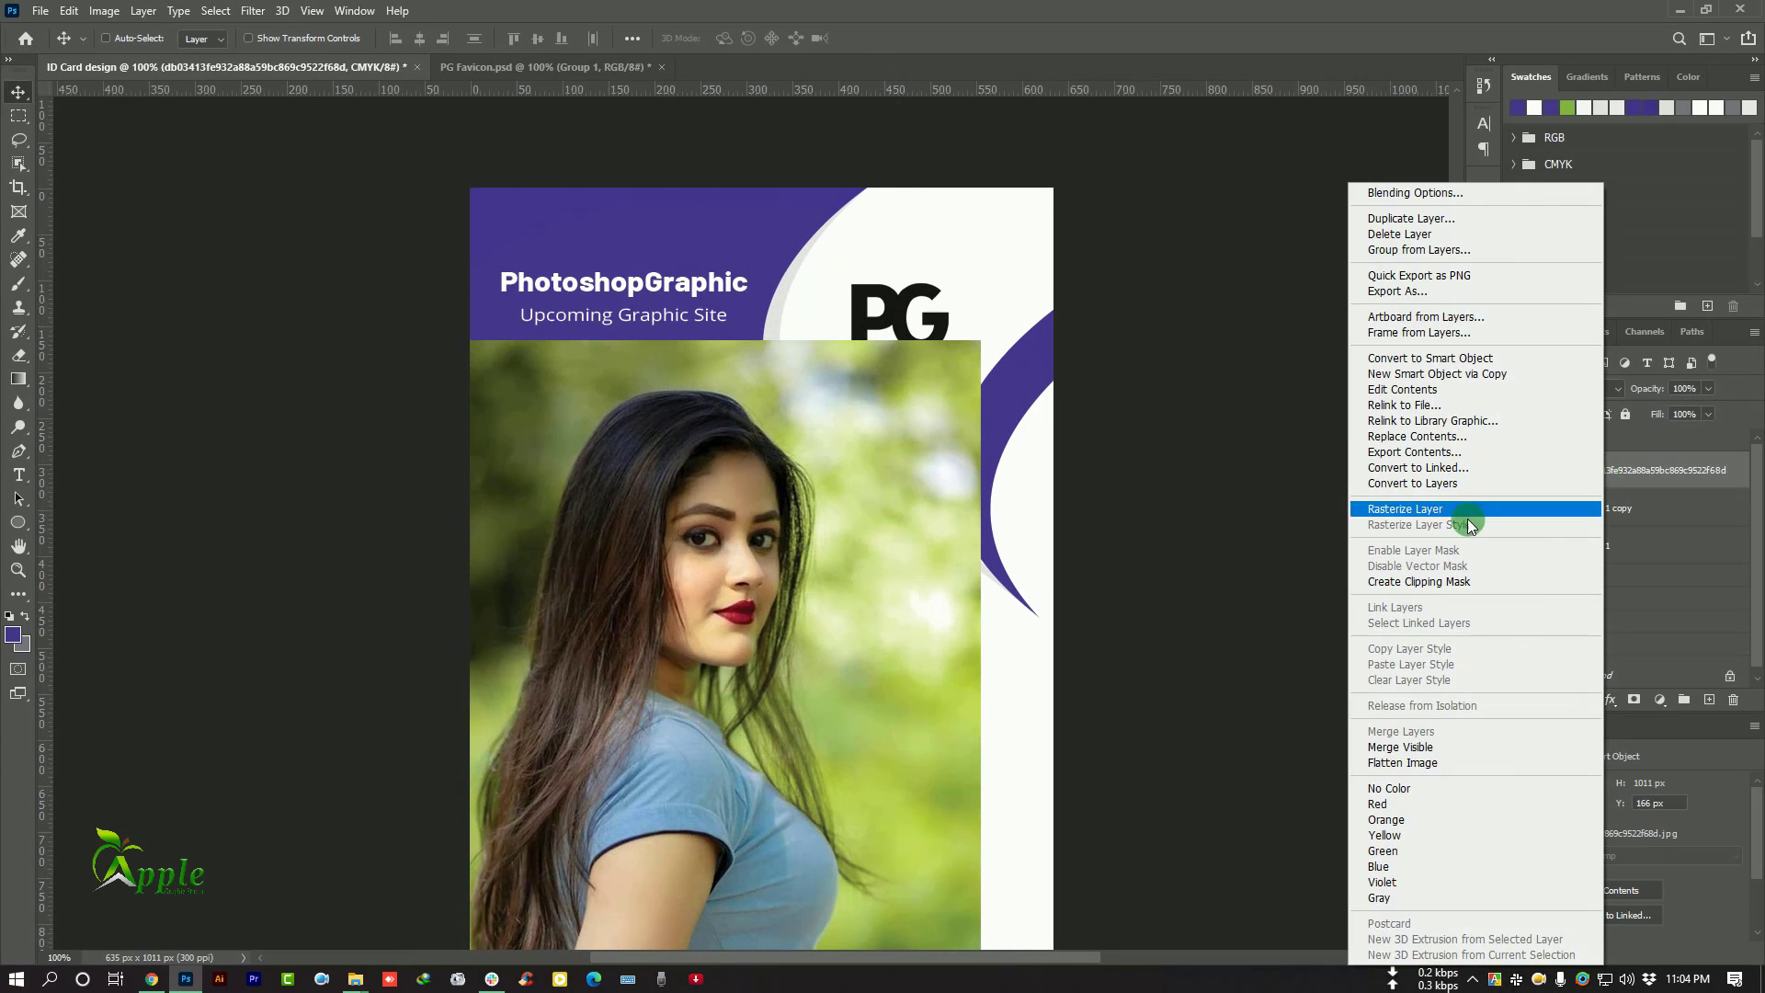
pyautogui.click(1429, 581)
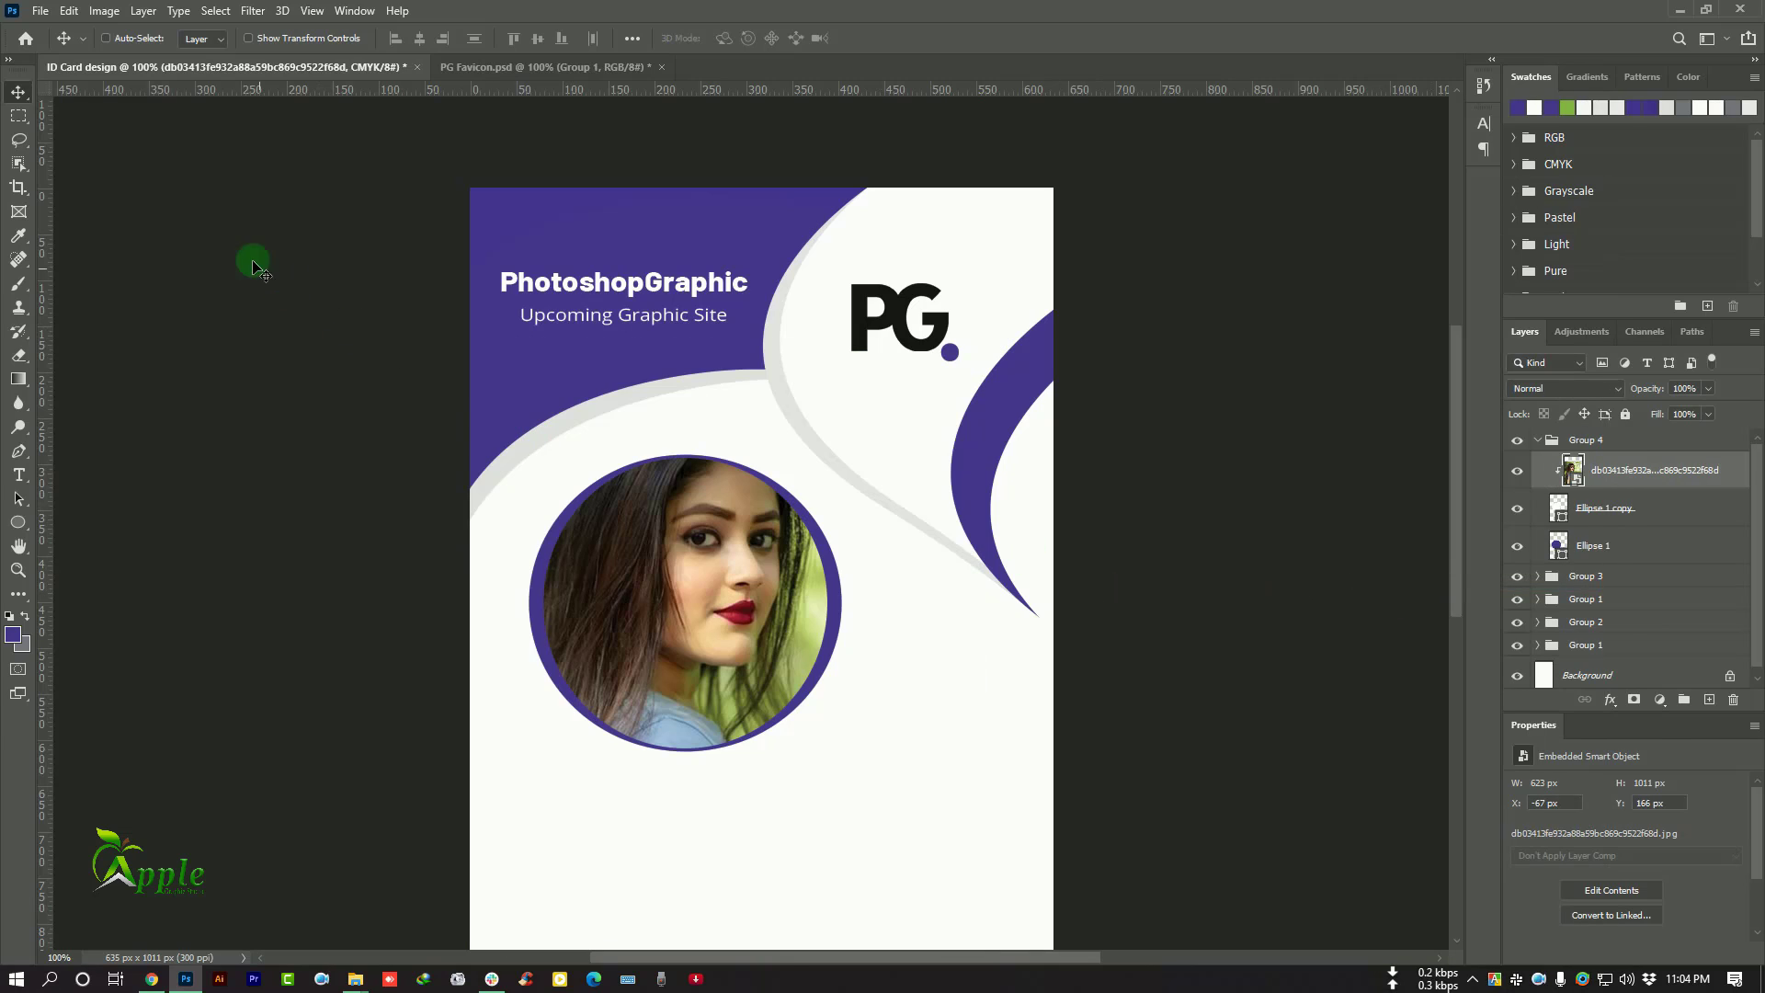
# - Scale the clipped portrait proportionally to about 327 × 531 px and reposition it to show the head and upper body in the circle
pyautogui.click(69, 11)
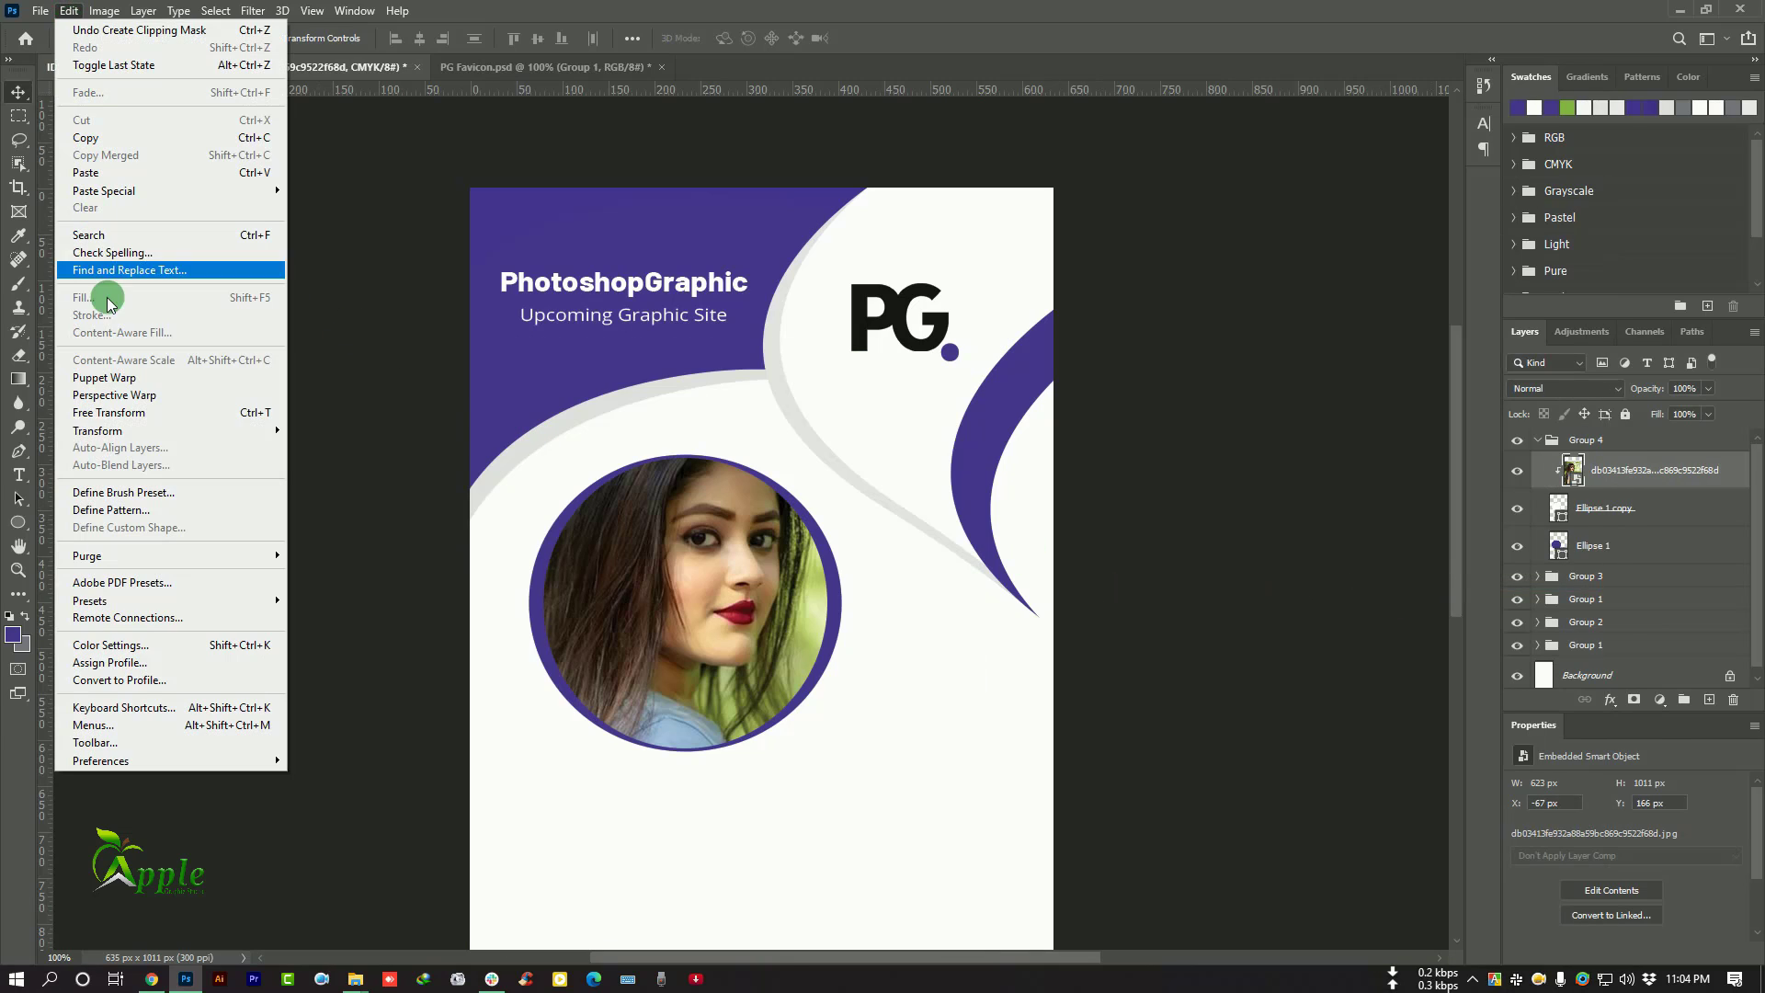
pyautogui.click(106, 416)
pyautogui.moveTo(408, 339); pyautogui.dragTo(540, 505)
pyautogui.moveTo(723, 678); pyautogui.dragTo(726, 584)
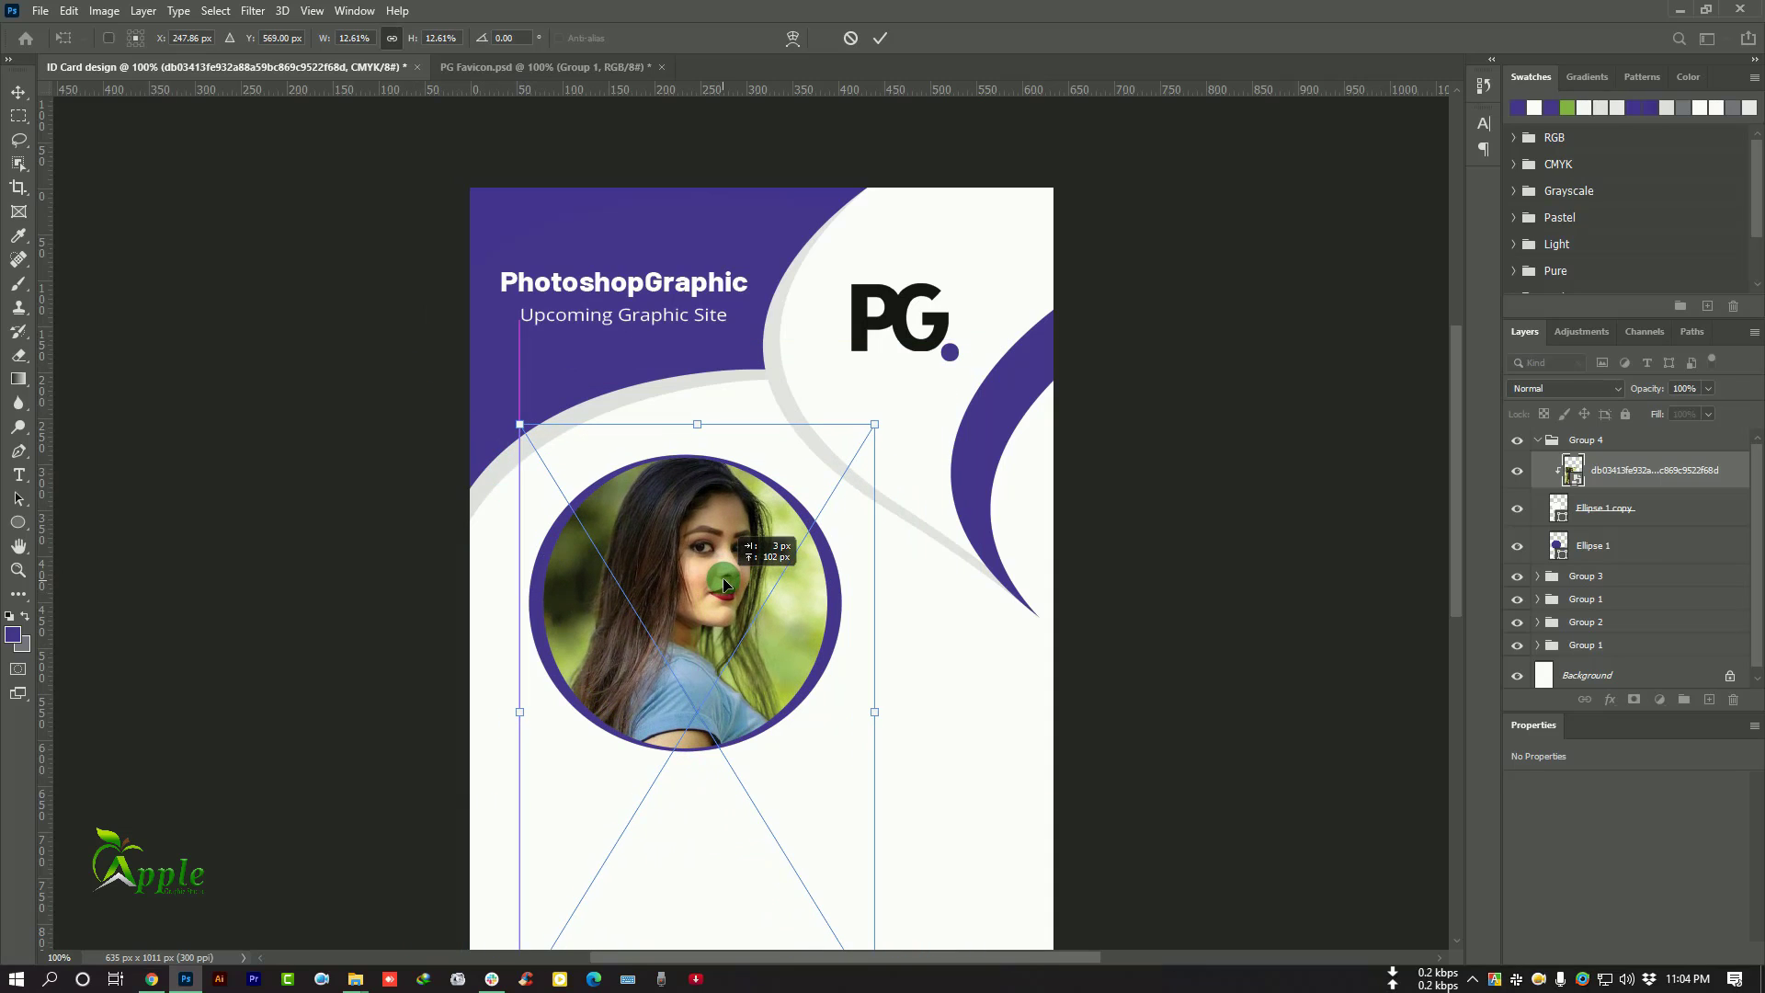
pyautogui.hotkey('ctrl', '-')
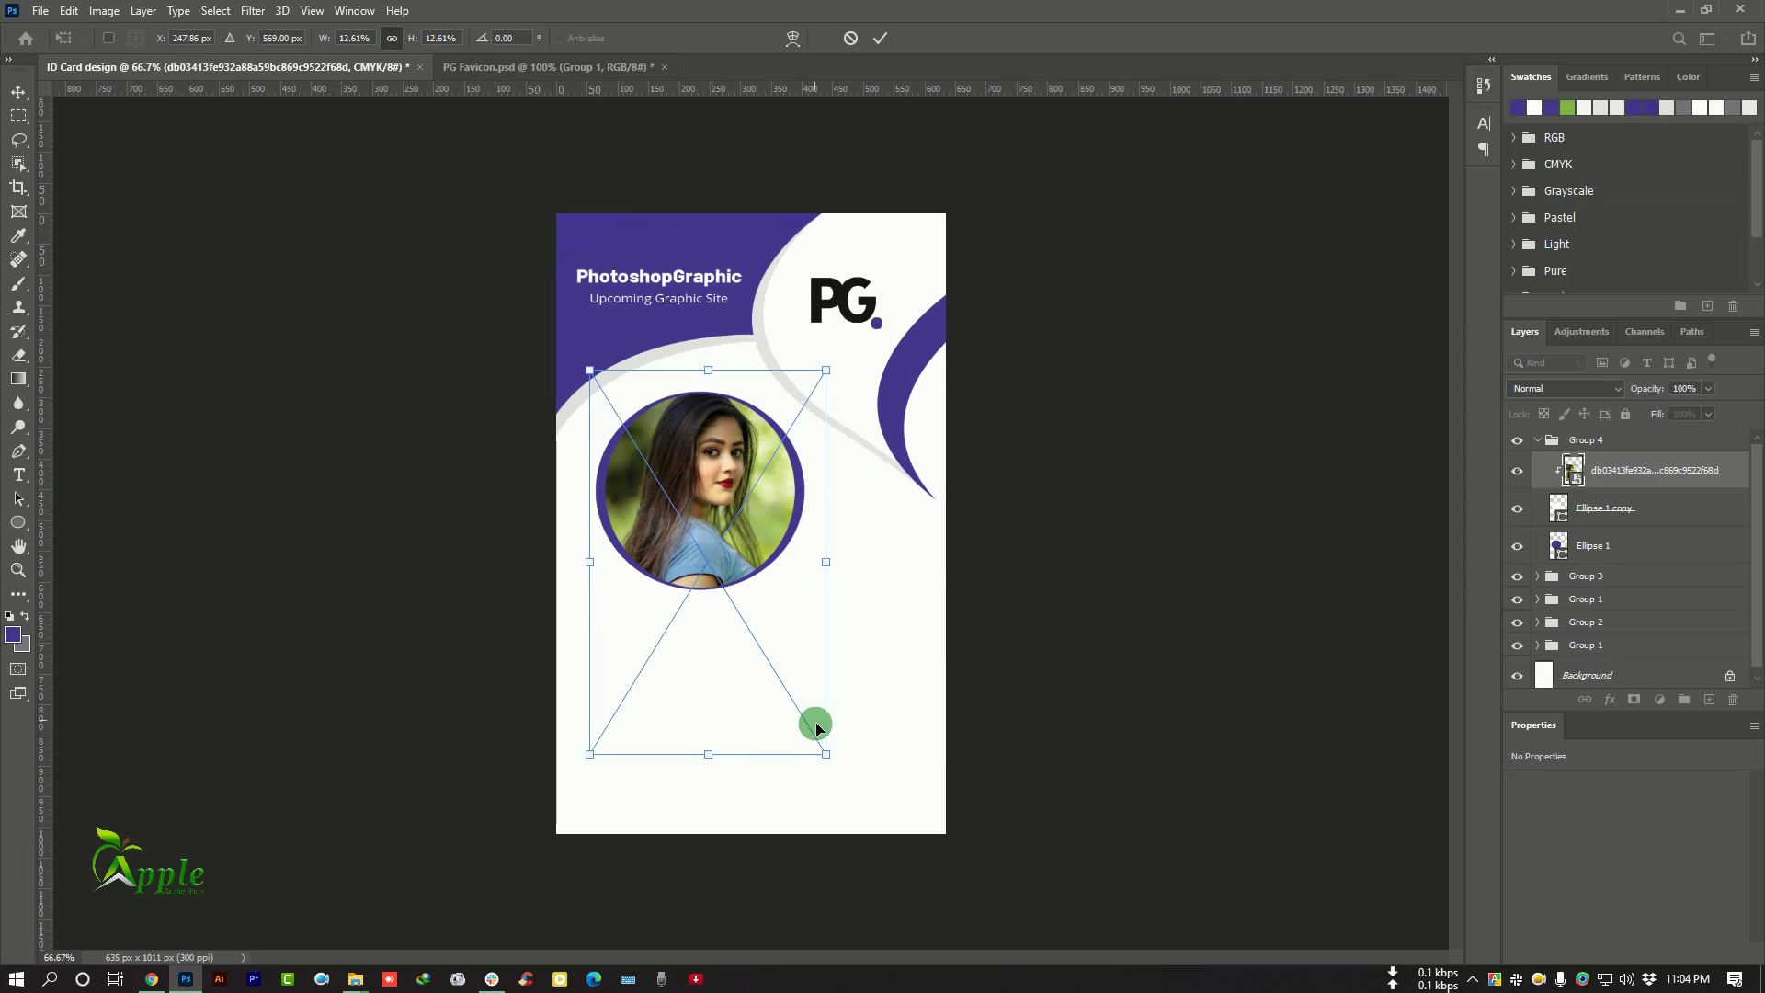
pyautogui.moveTo(830, 755); pyautogui.dragTo(802, 713)
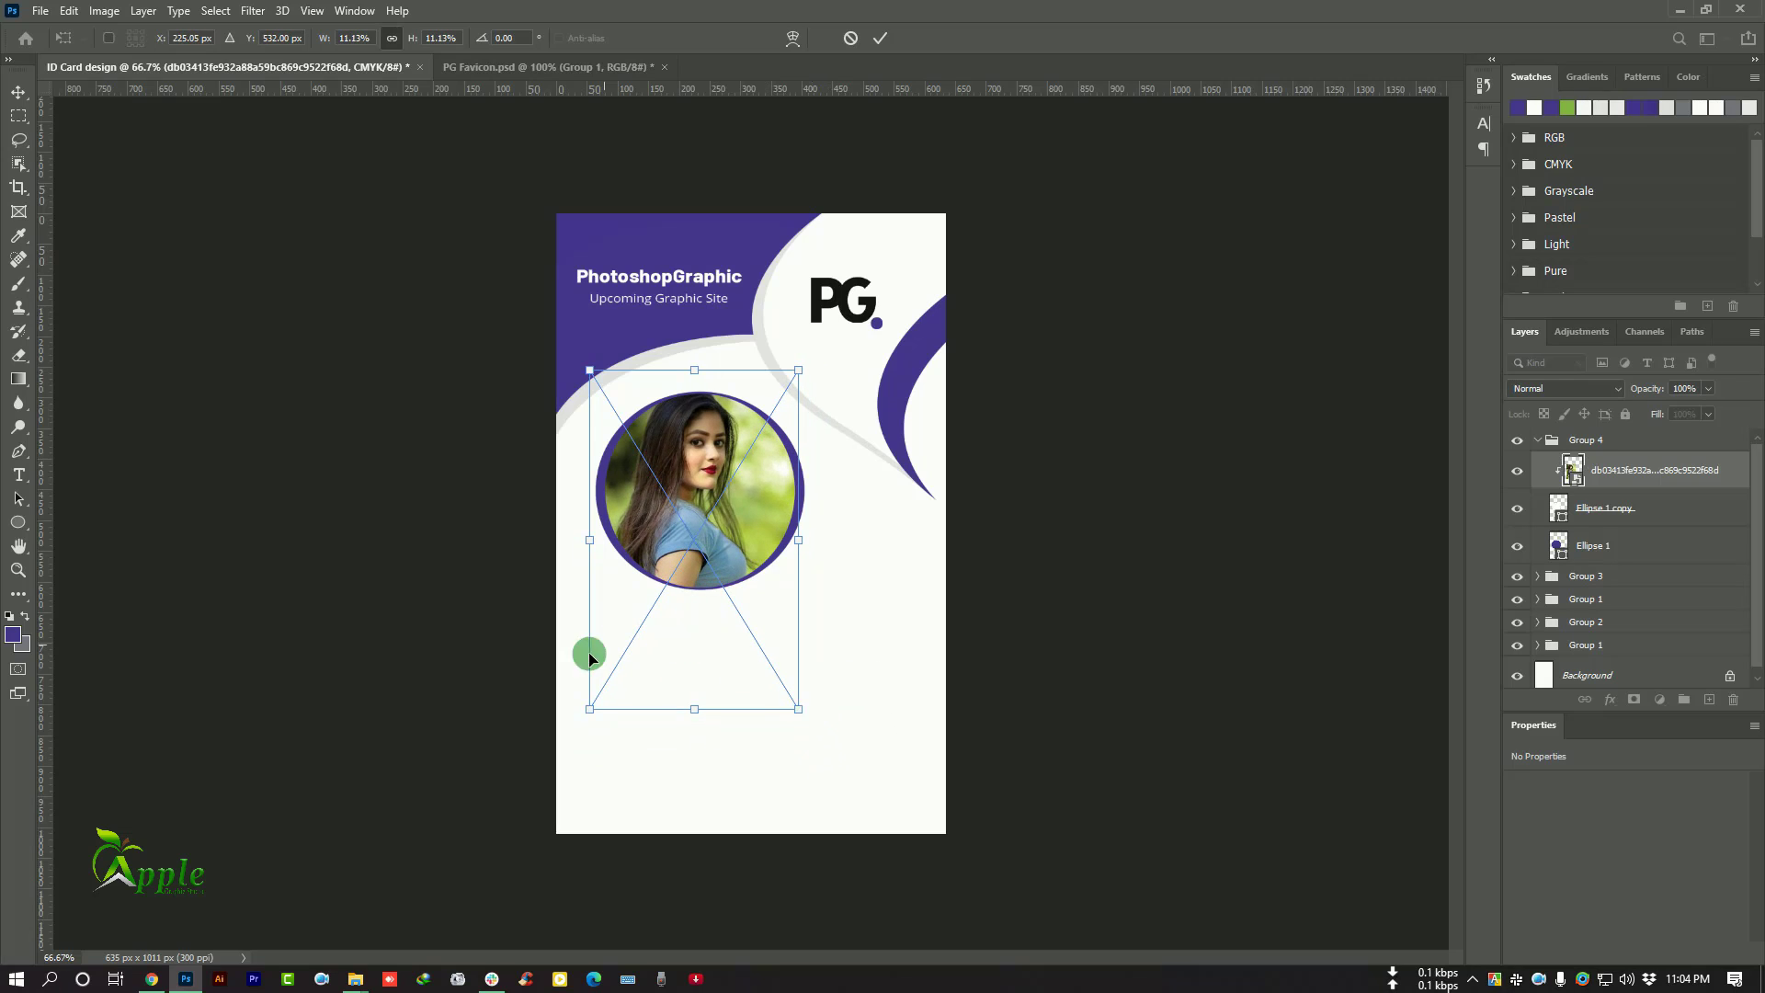
pyautogui.moveTo(590, 715); pyautogui.dragTo(609, 711)
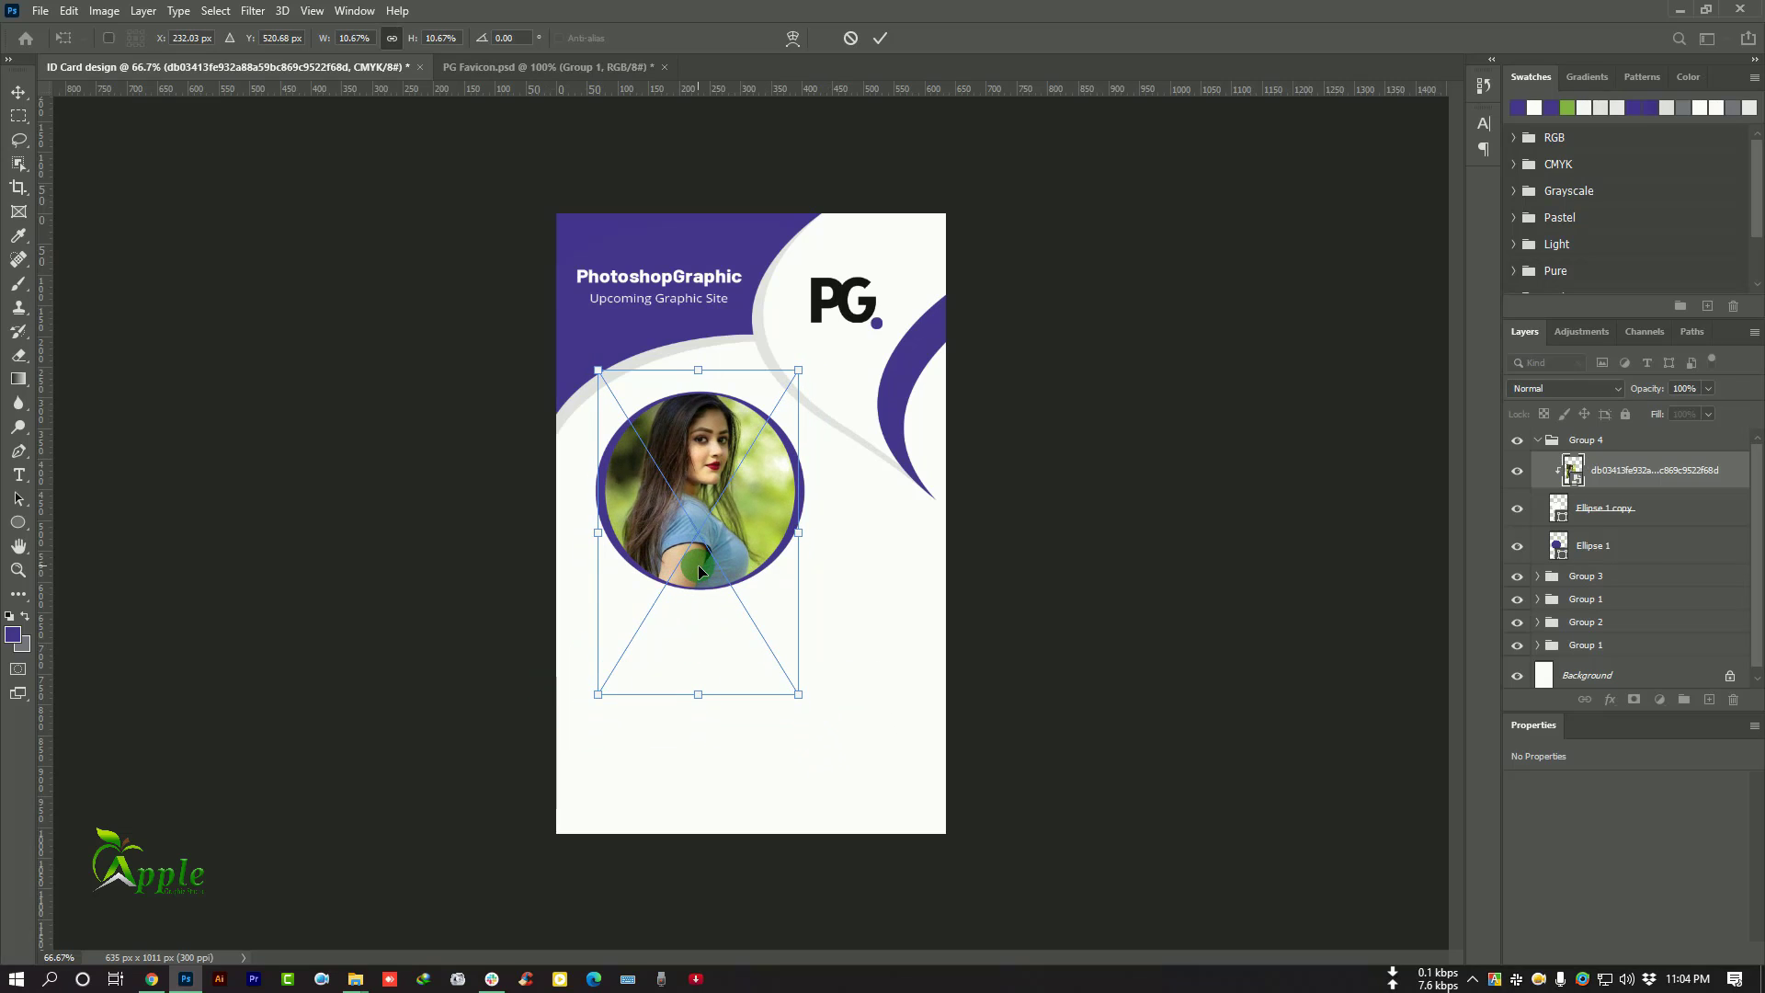
pyautogui.click(880, 42)
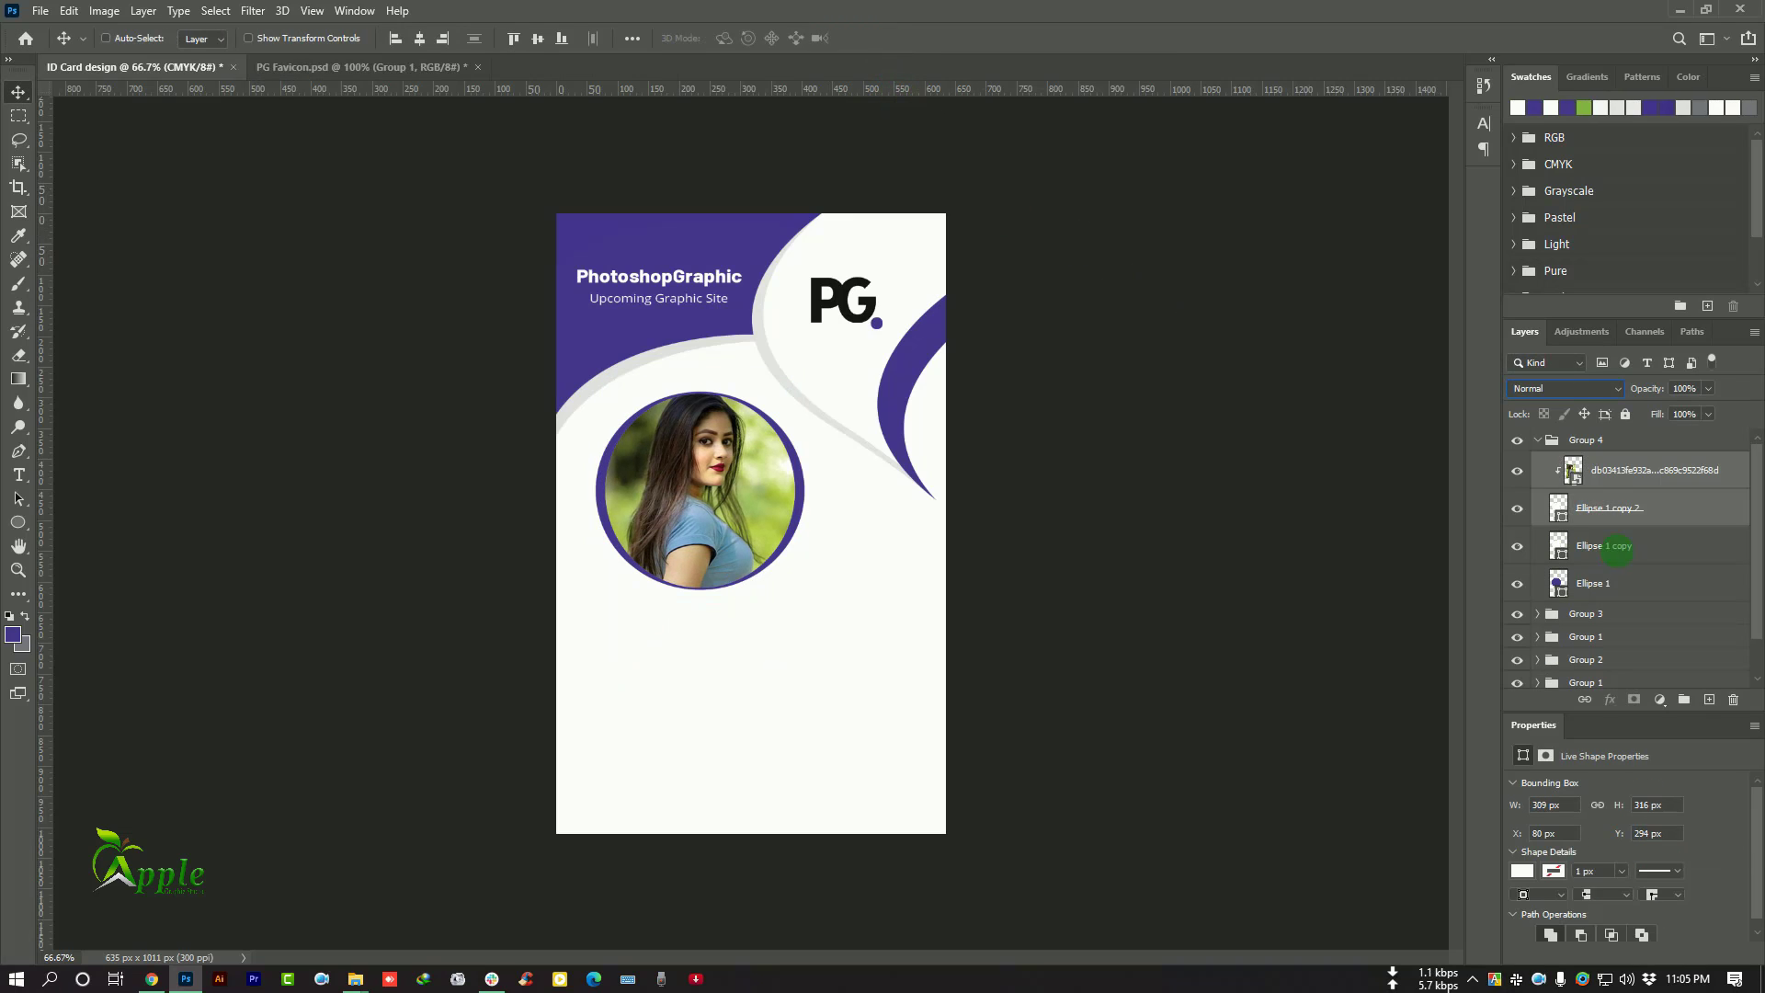
# - Duplicate the white ellipse, and enlarge the lower white ellipse together with the purple one around their center to about 357 × 339 px
pyautogui.click(1601, 551)
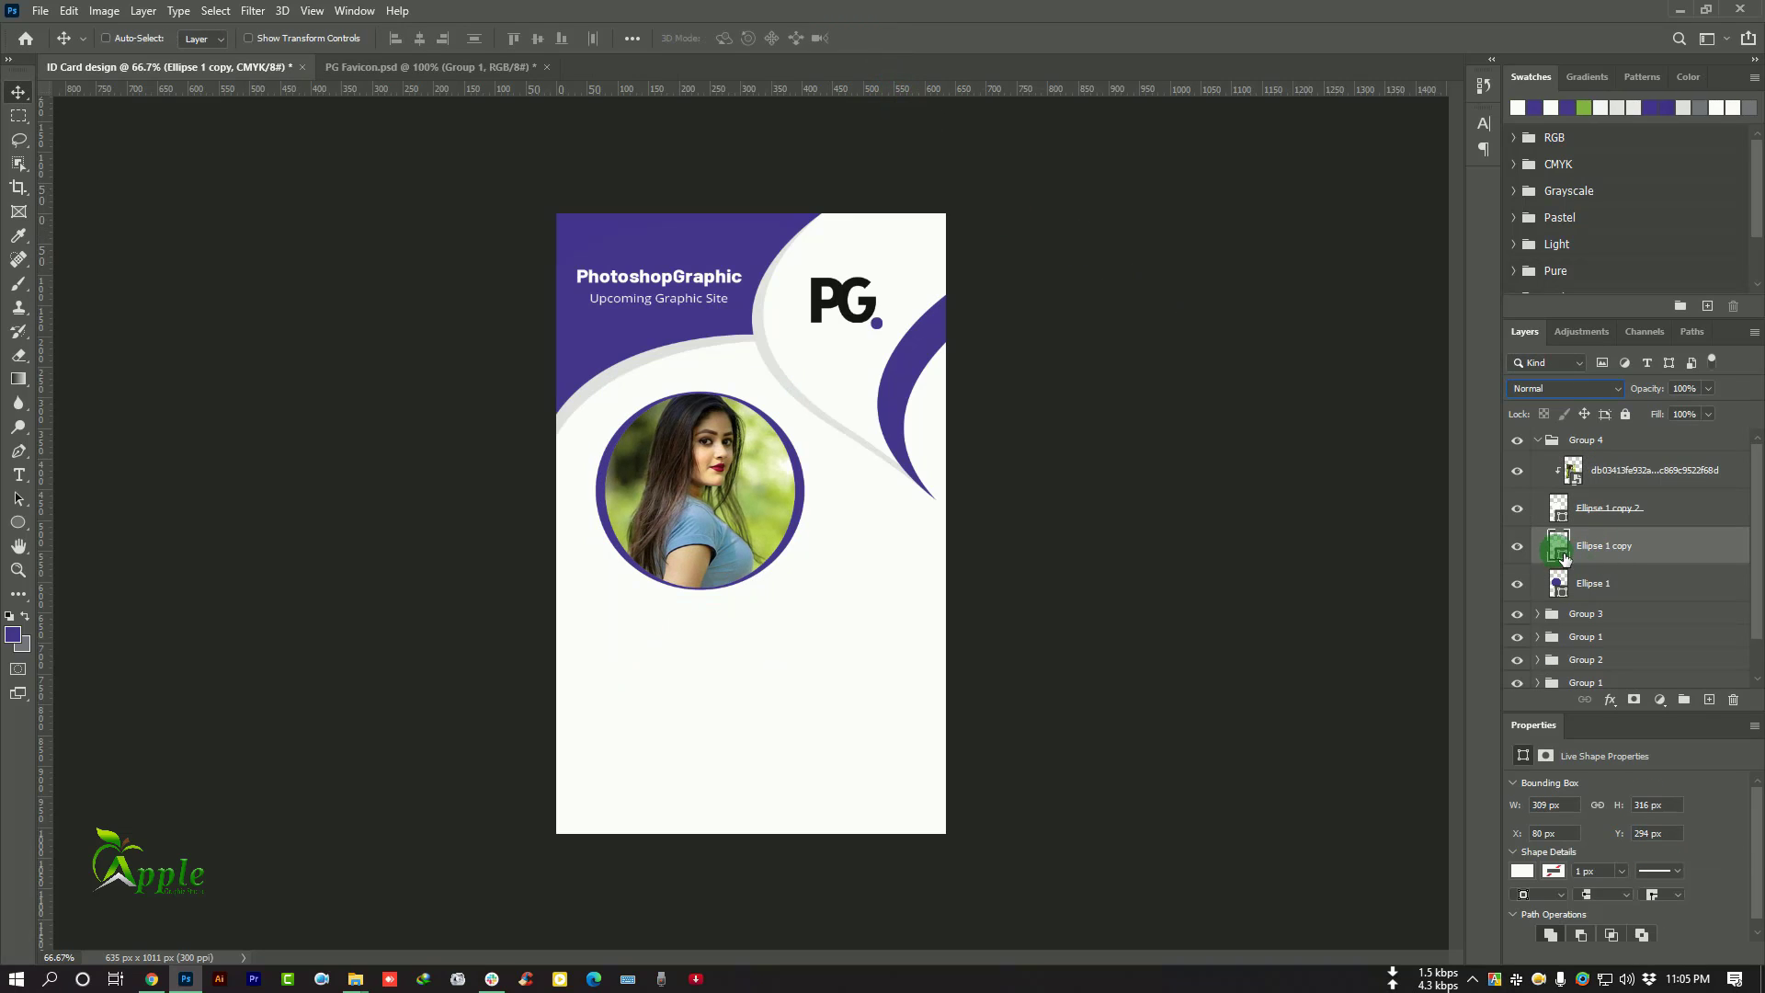
pyautogui.keyDown('shift'); pyautogui.click(1609, 585); pyautogui.keyUp('shift')
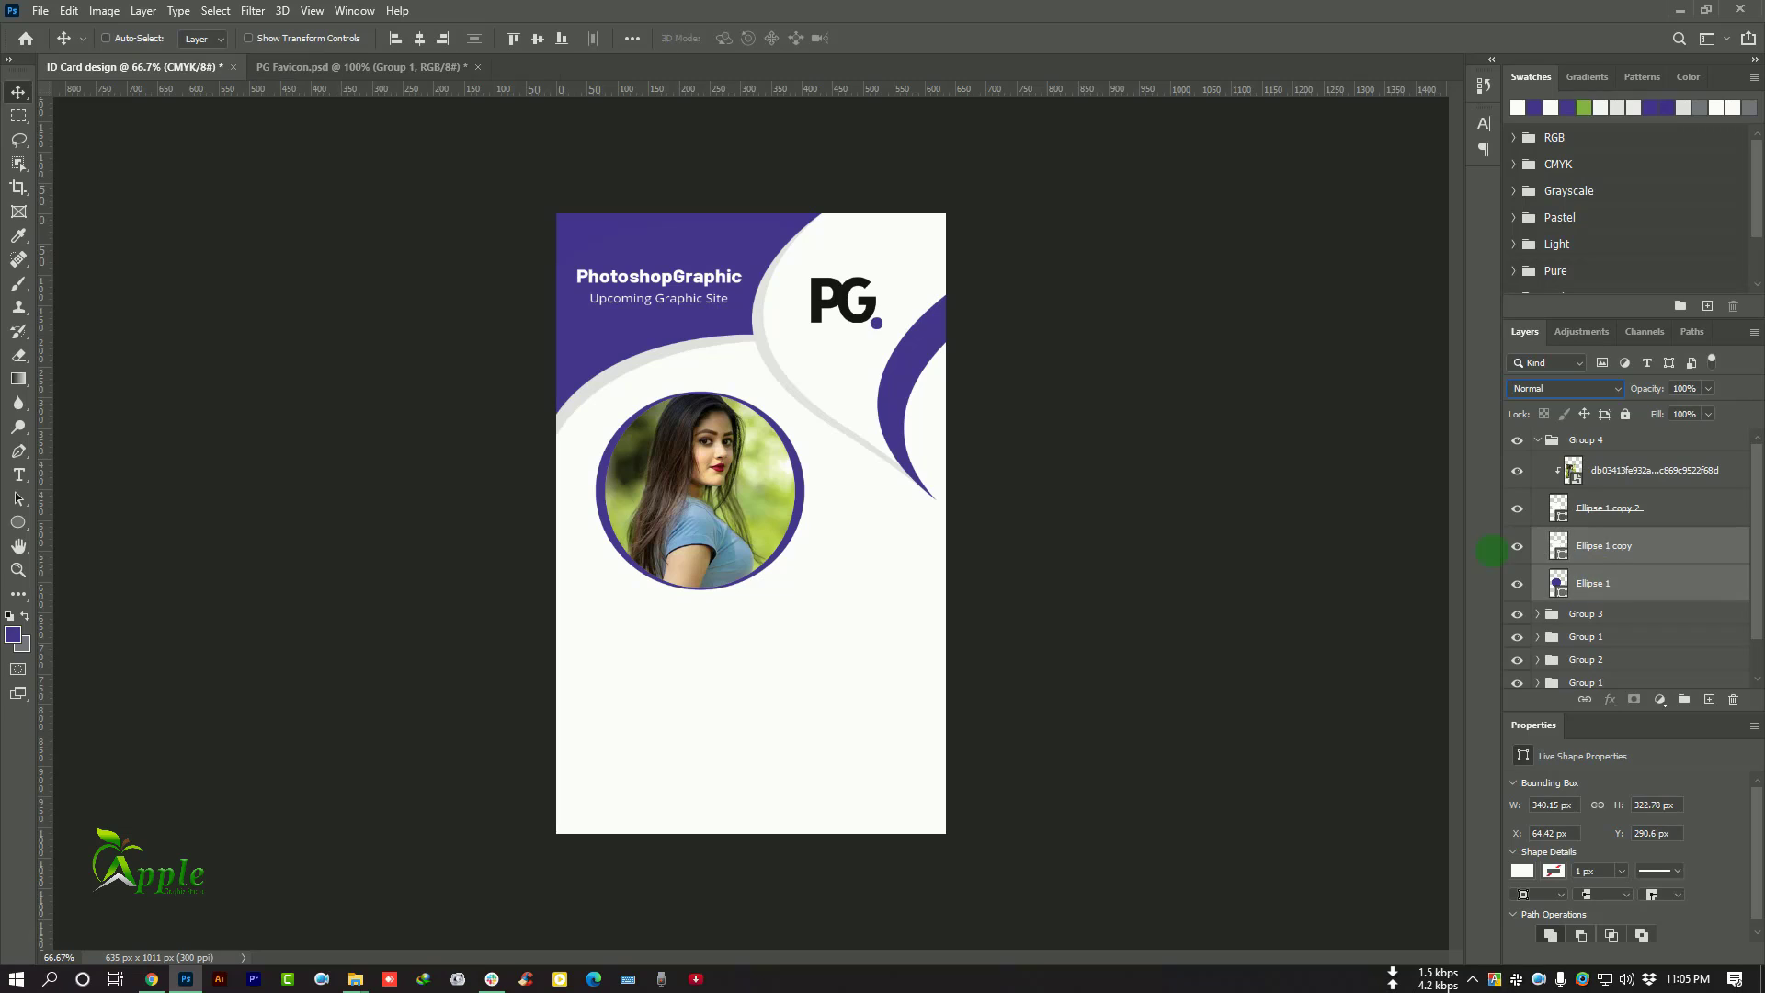
pyautogui.click(70, 11)
pyautogui.click(138, 410)
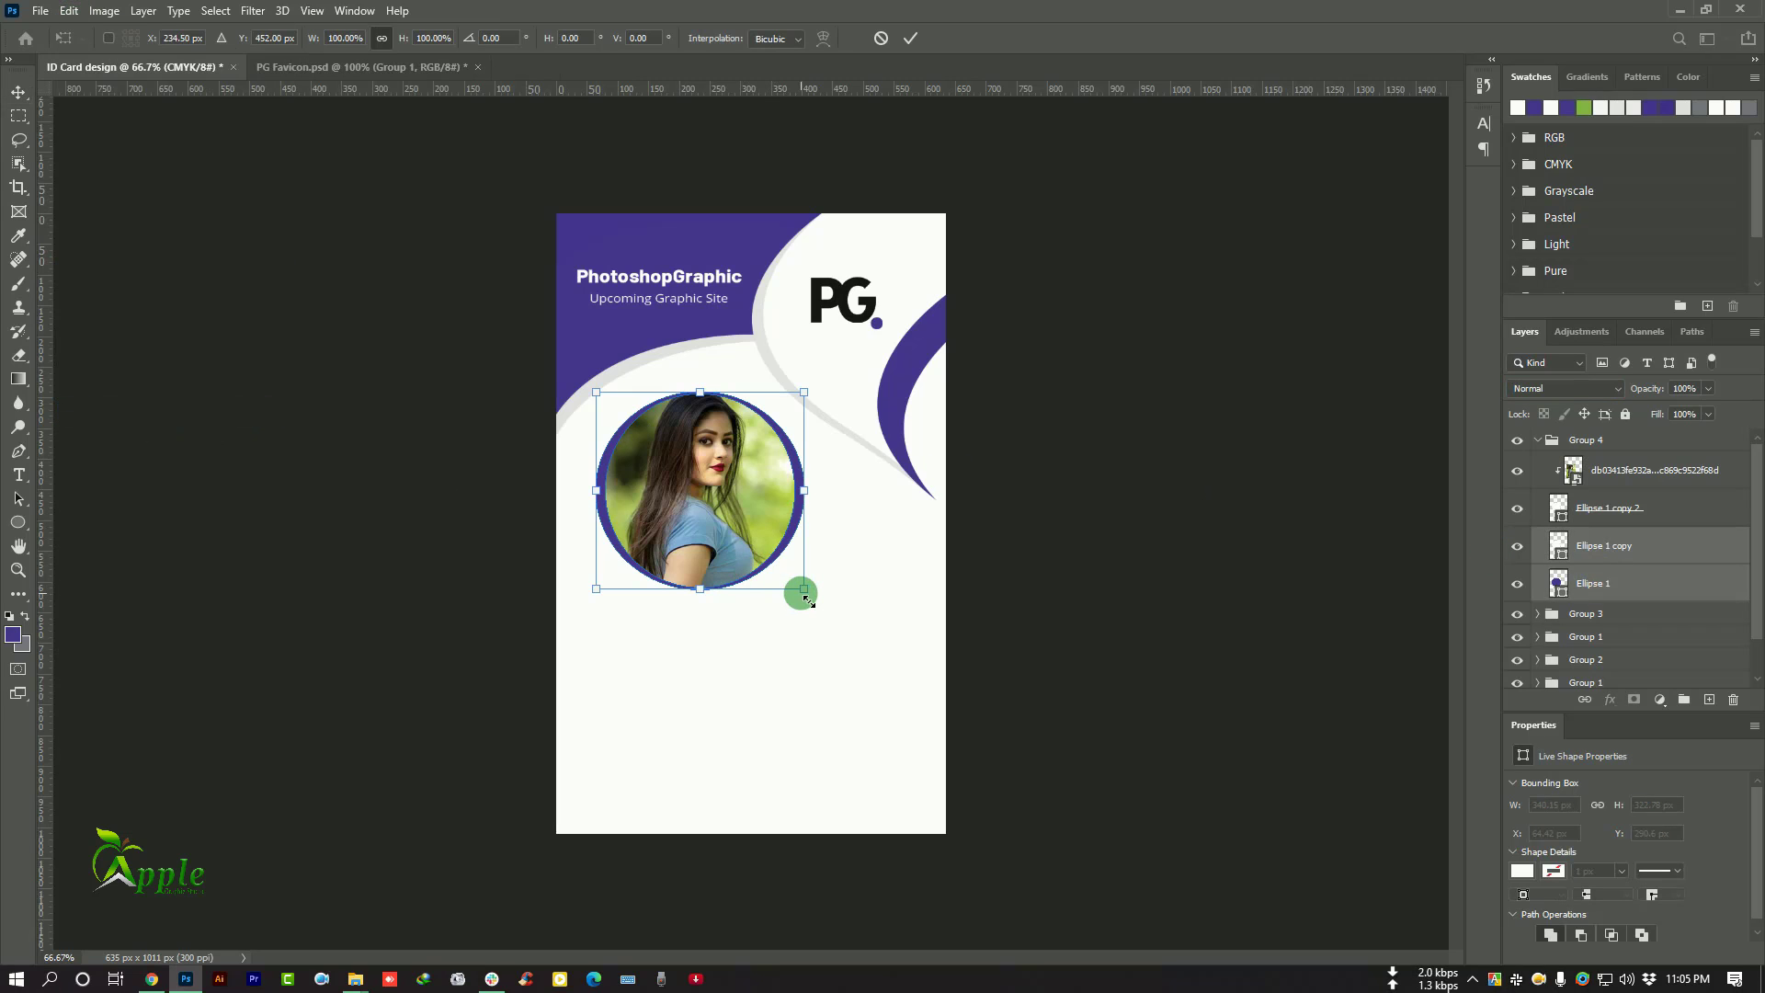
pyautogui.moveTo(806, 596); pyautogui.dragTo(811, 603)
pyautogui.click(910, 38)
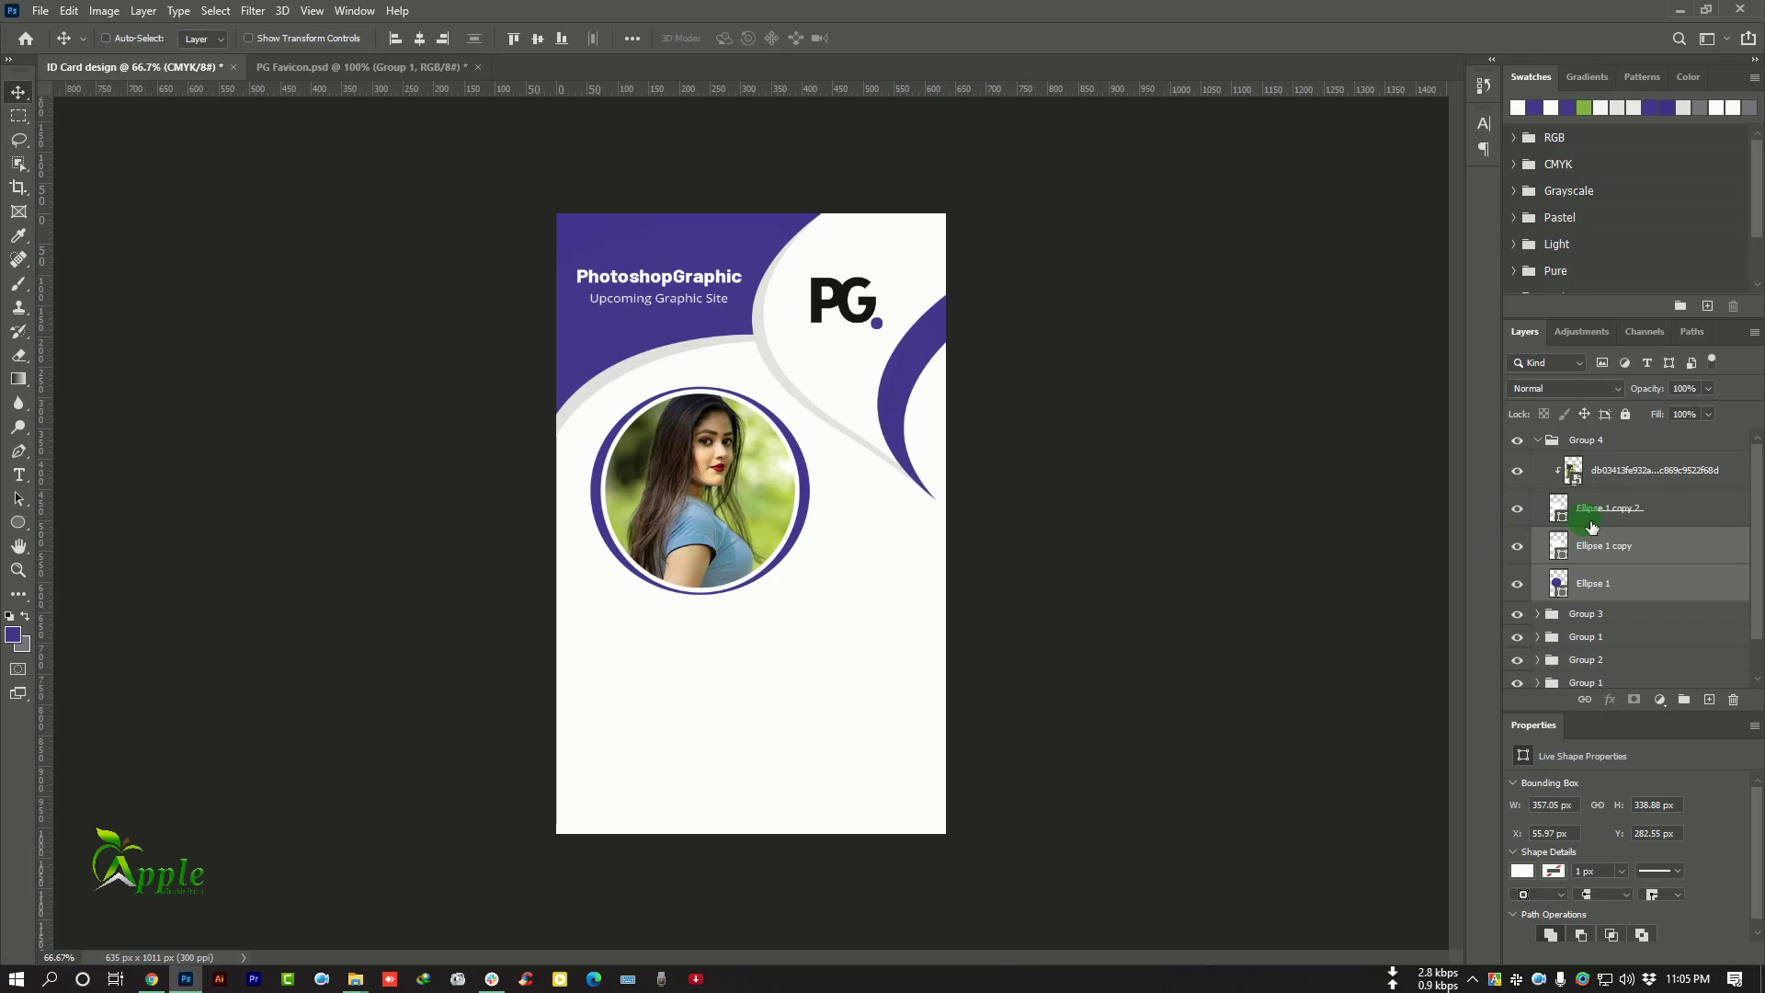
# - Rename the portrait's group as PP and gather the four groups below it into a group named Design
pyautogui.click(1549, 448)
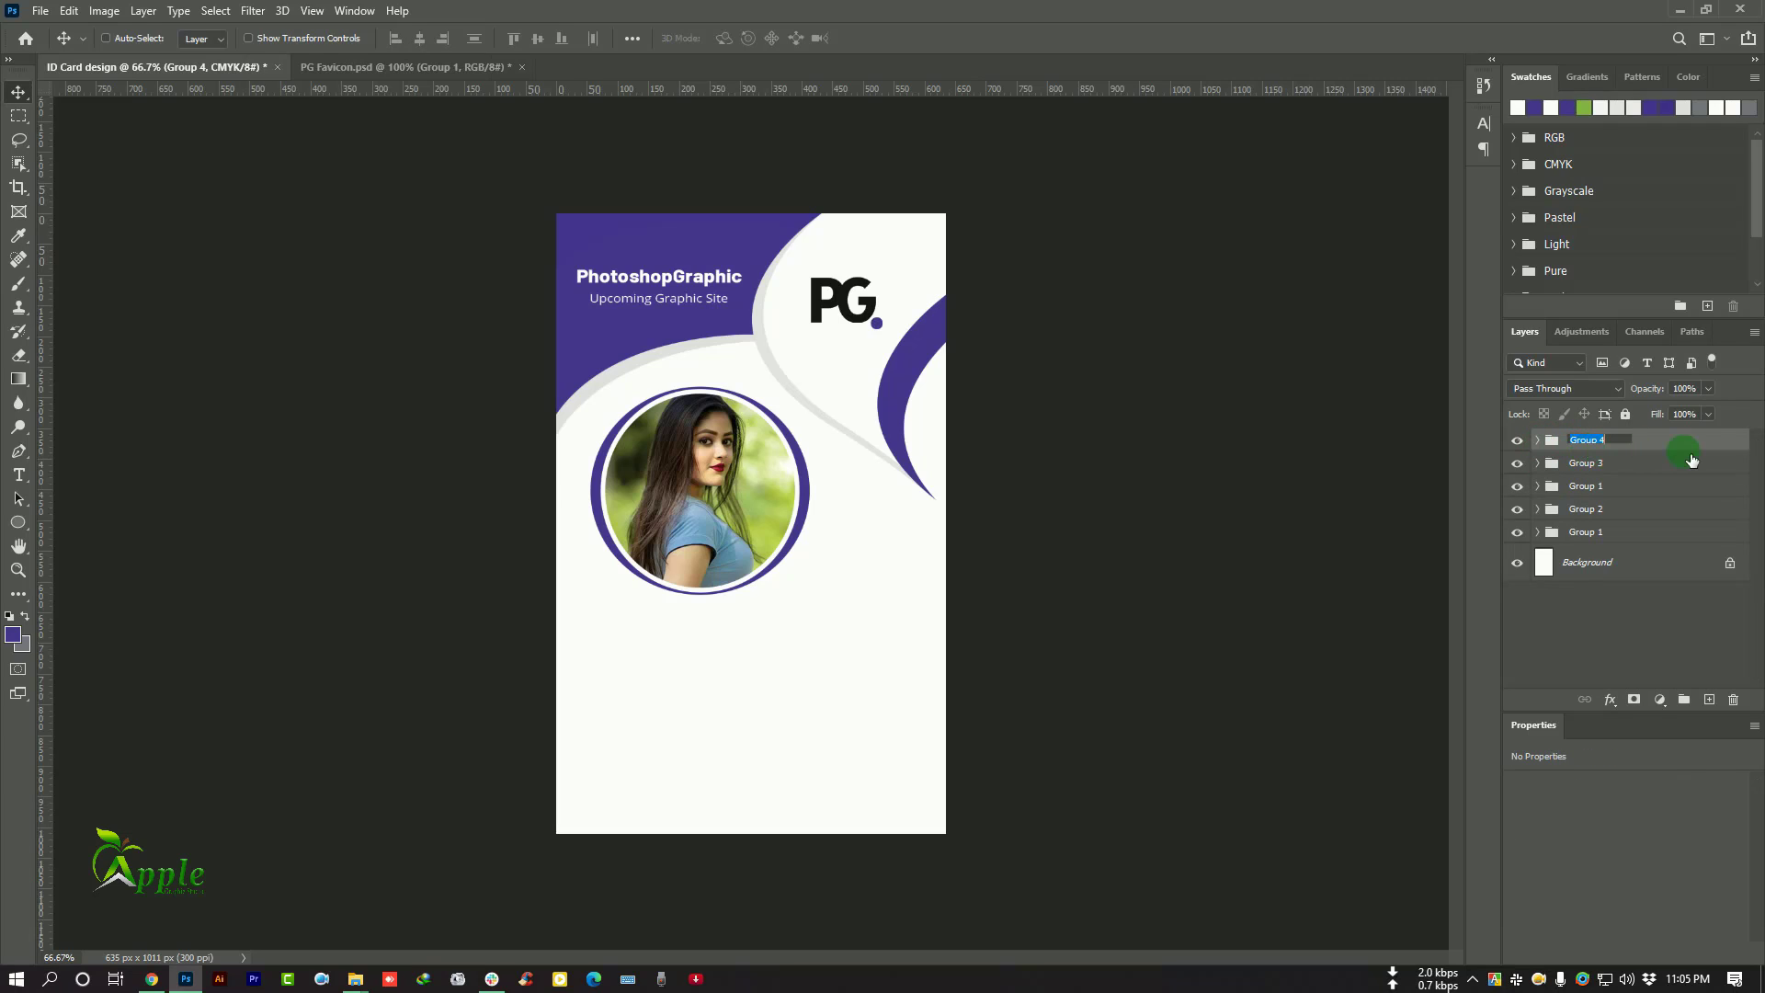
pyautogui.press('Return')
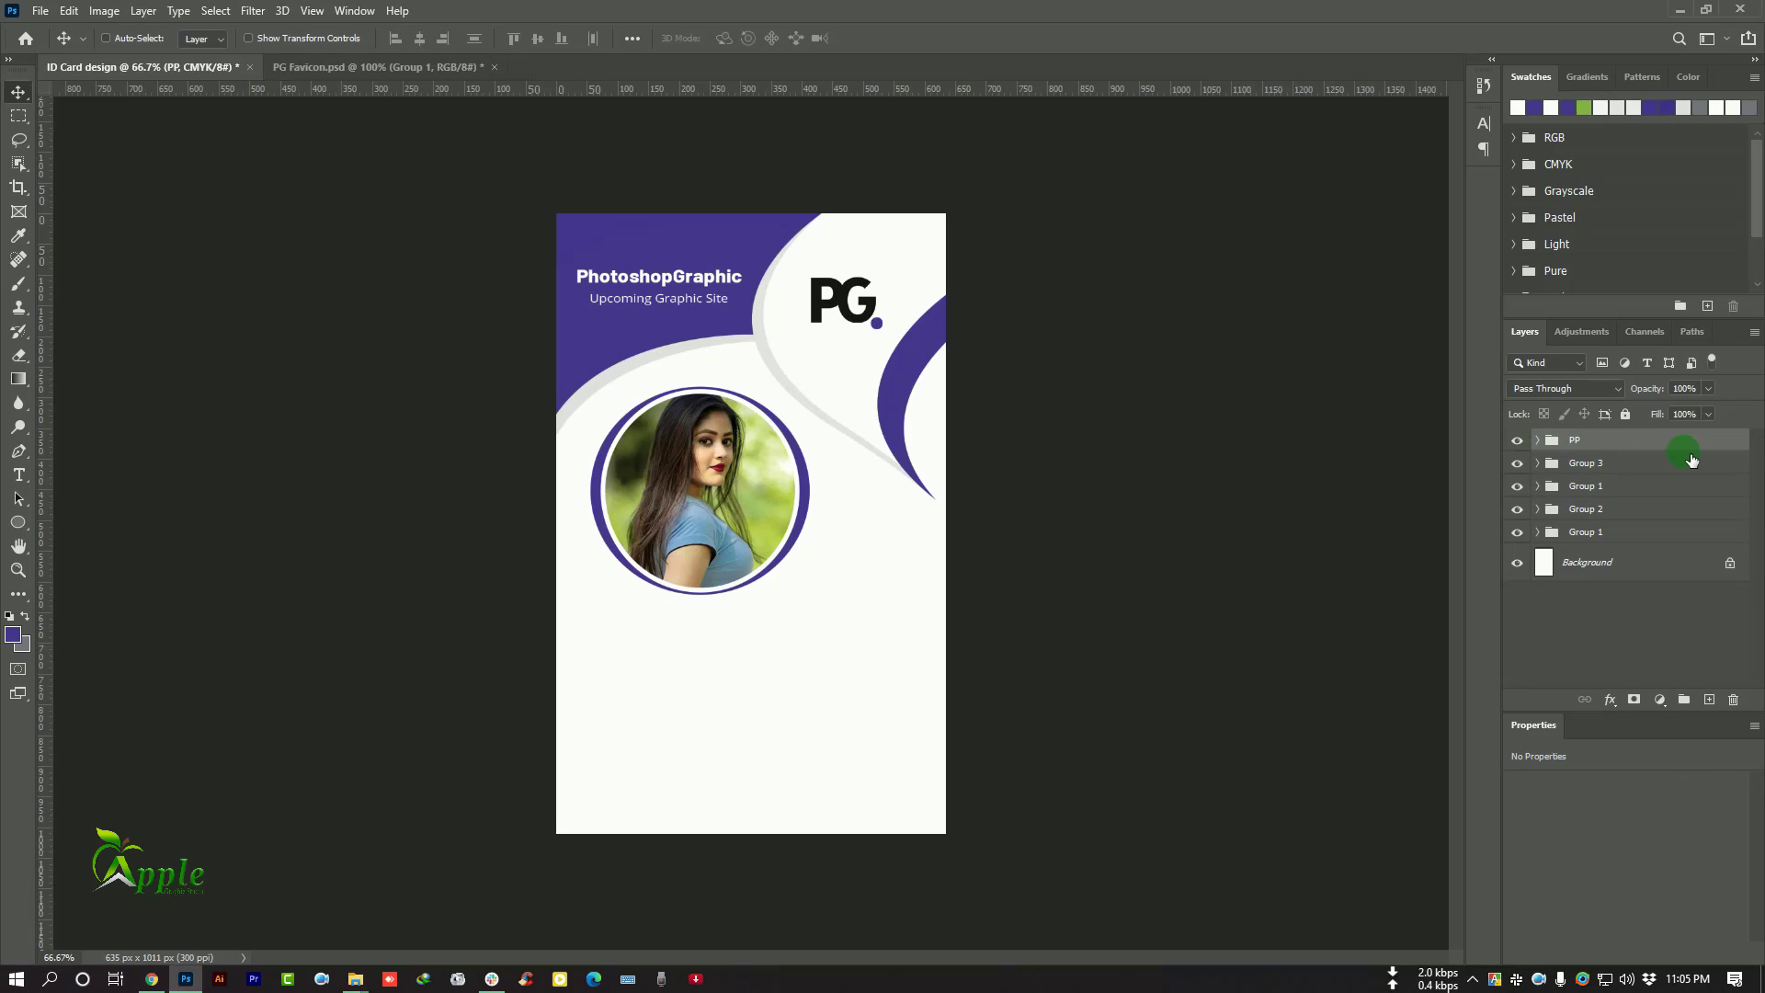
pyautogui.moveTo(1646, 474); pyautogui.dragTo(1628, 538)
pyautogui.click(1684, 700)
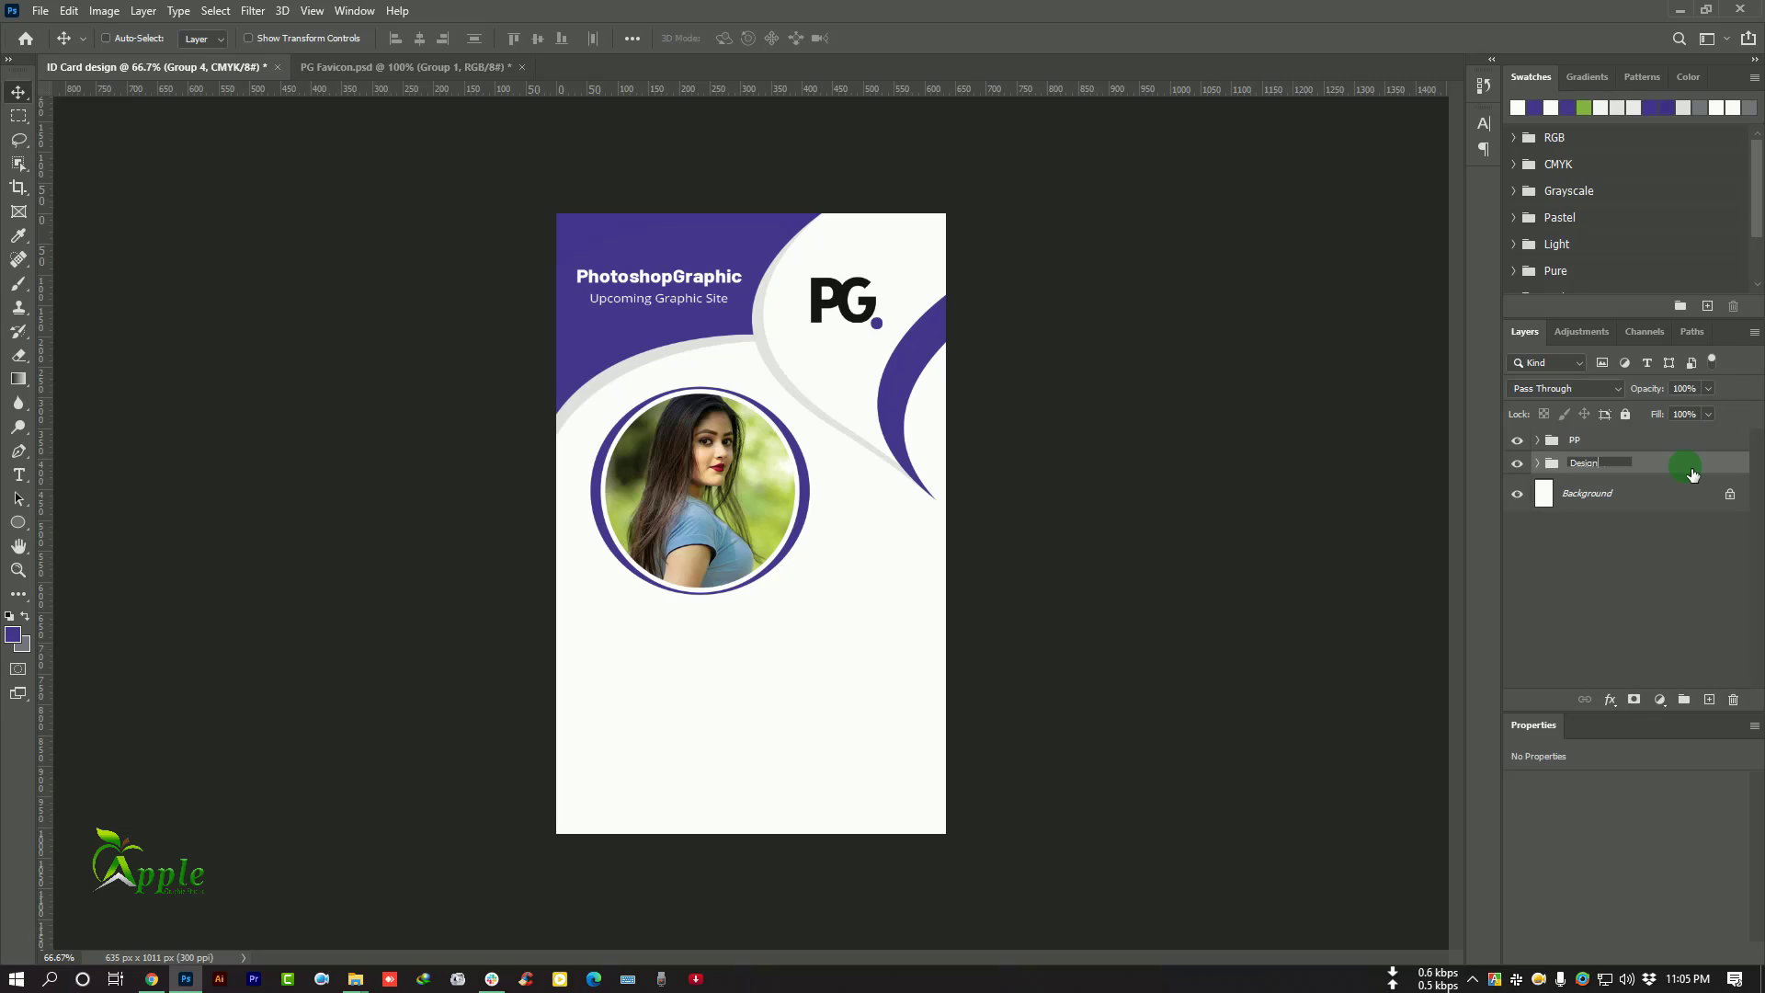
pyautogui.press('Return')
# - Draw a purple rectangle about 353 × 370 px covering the portrait circle, directly above the photo layer, and clip it to the circle
pyautogui.hotkey('ctrl', '+')
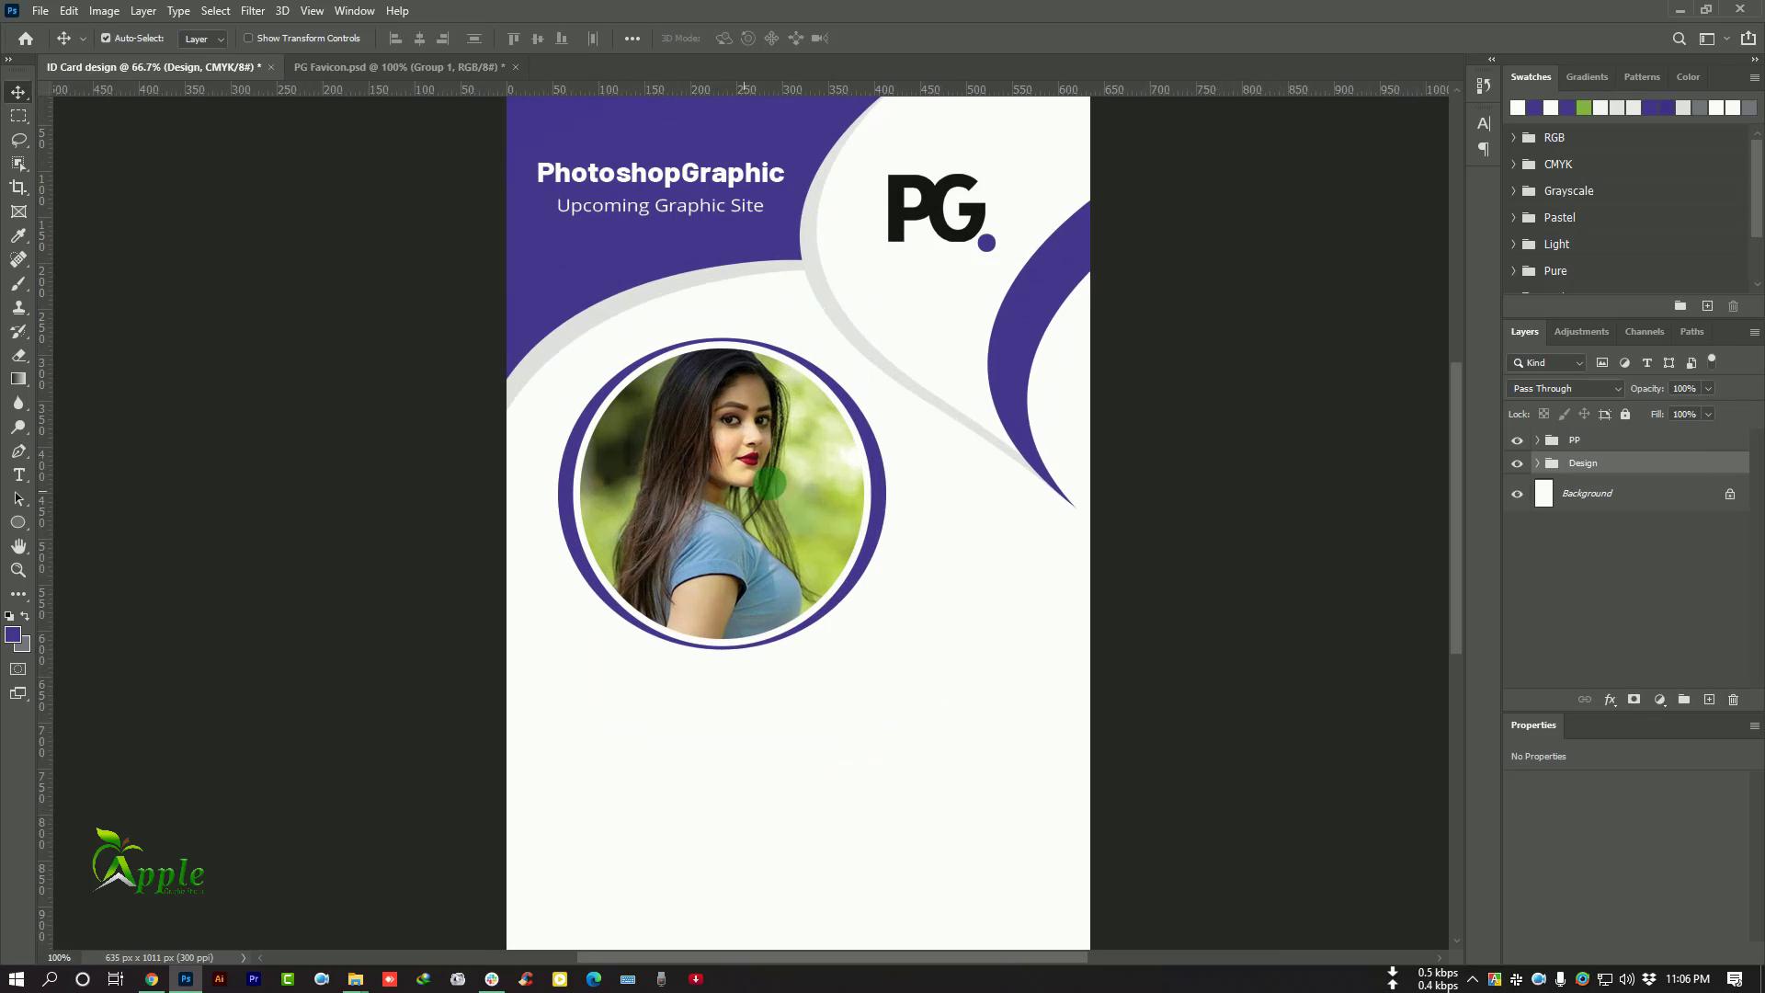
pyautogui.moveTo(809, 466); pyautogui.dragTo(833, 535)
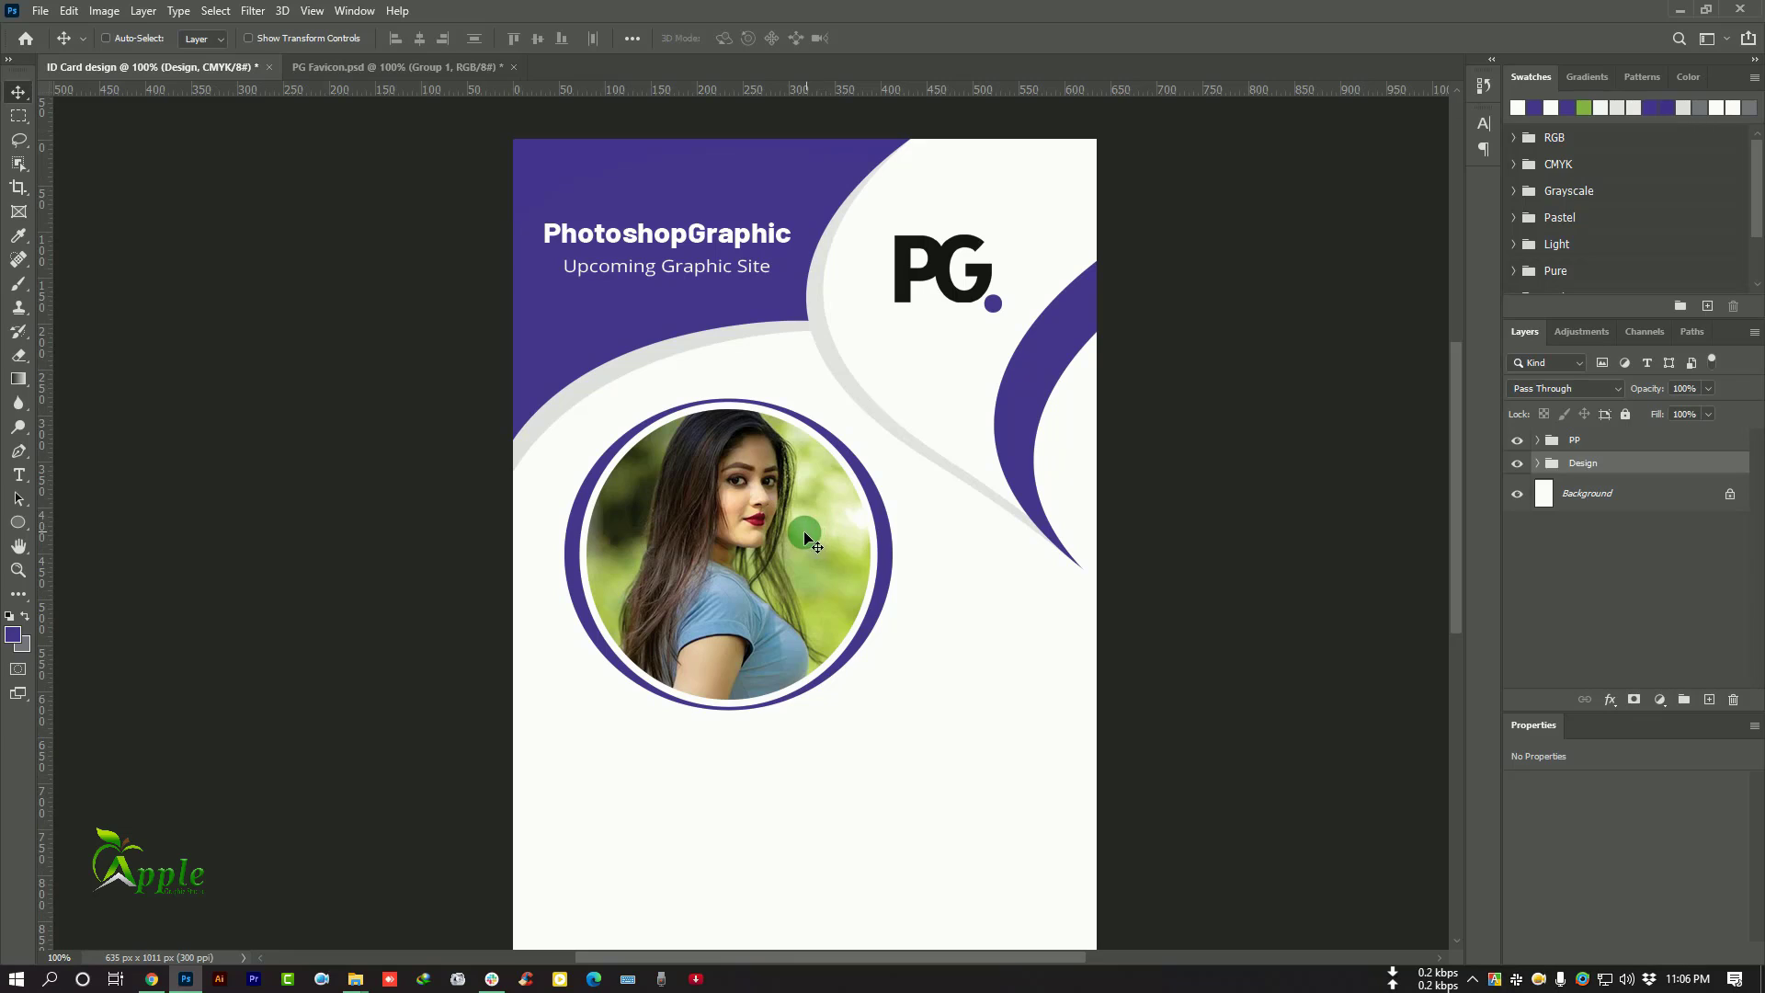
pyautogui.click(1538, 442)
pyautogui.click(1604, 471)
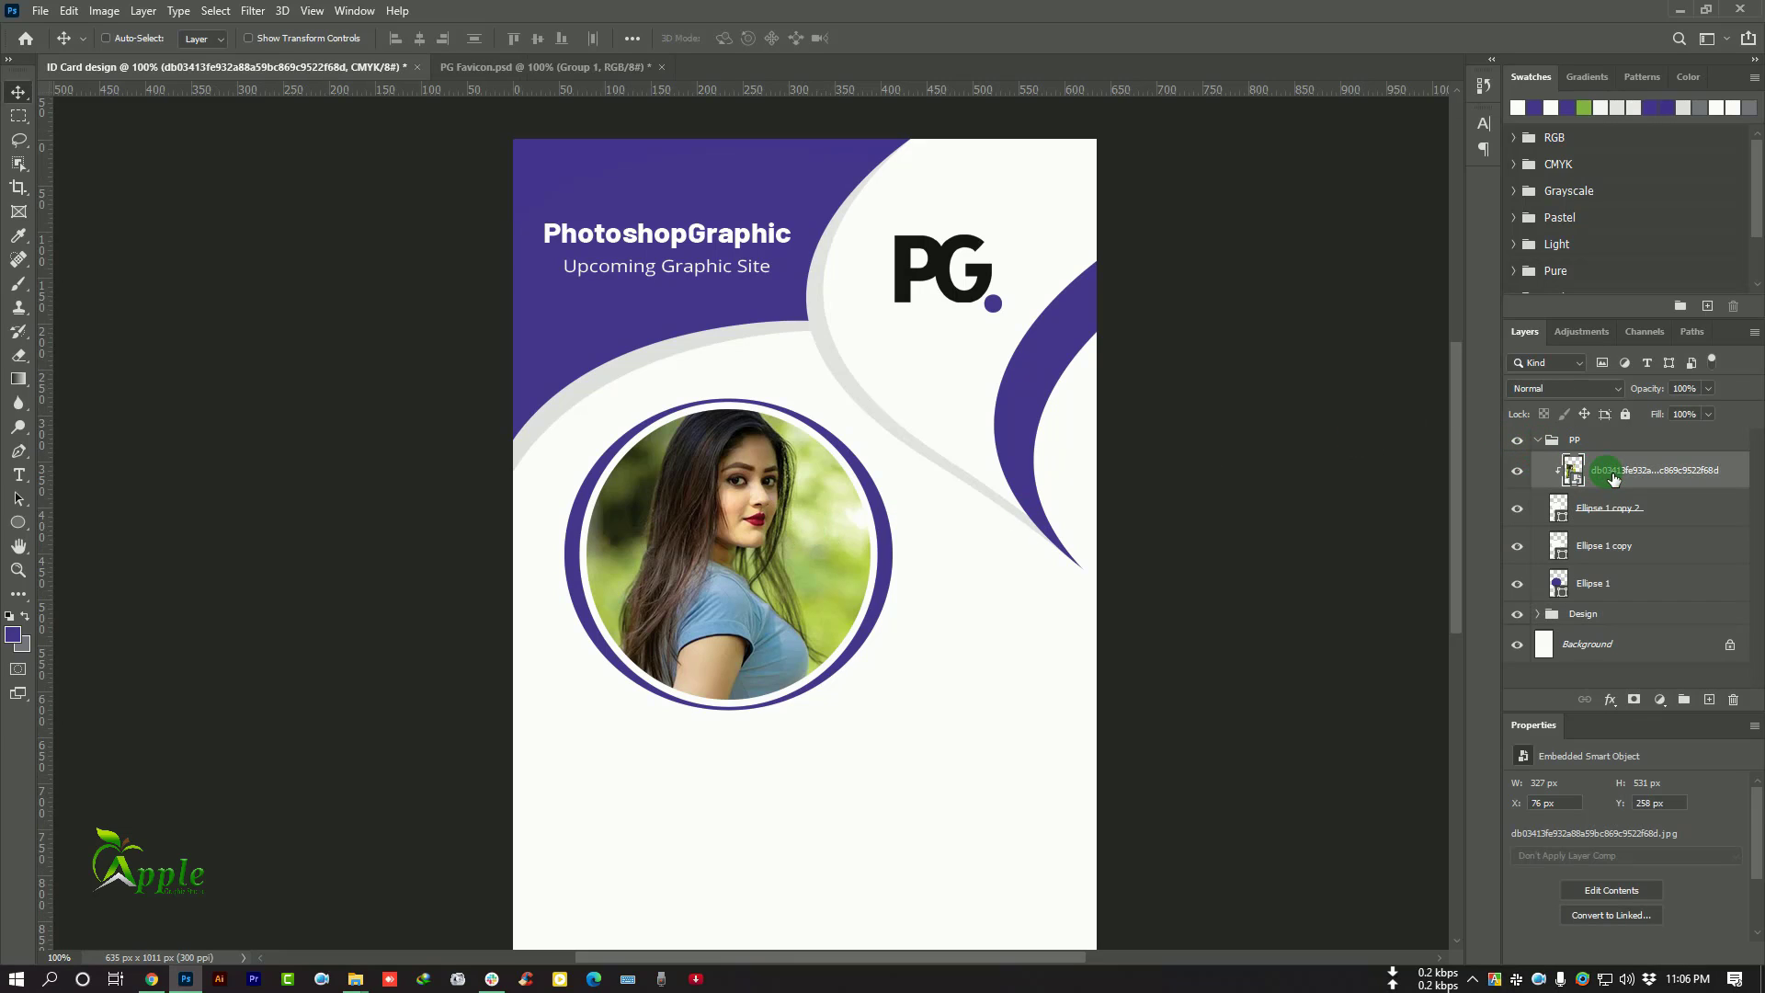
pyautogui.click(18, 522)
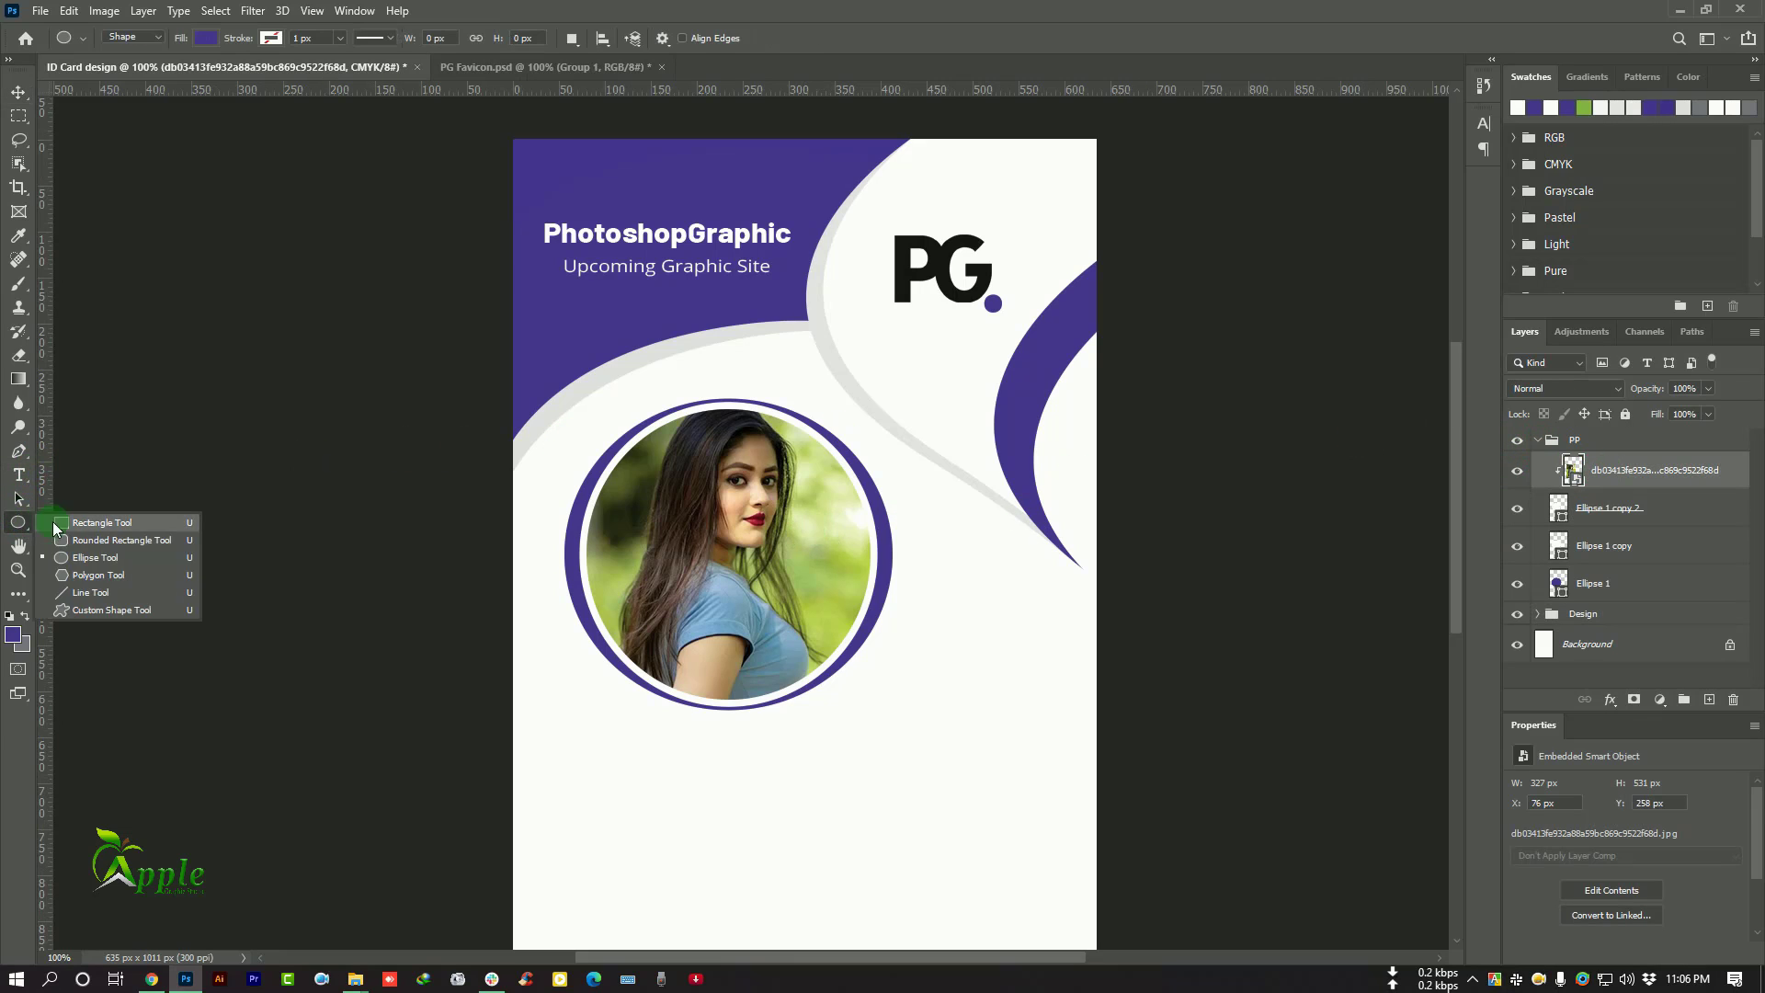
pyautogui.click(65, 518)
pyautogui.moveTo(571, 389); pyautogui.dragTo(896, 730)
pyautogui.rightClick(1635, 479)
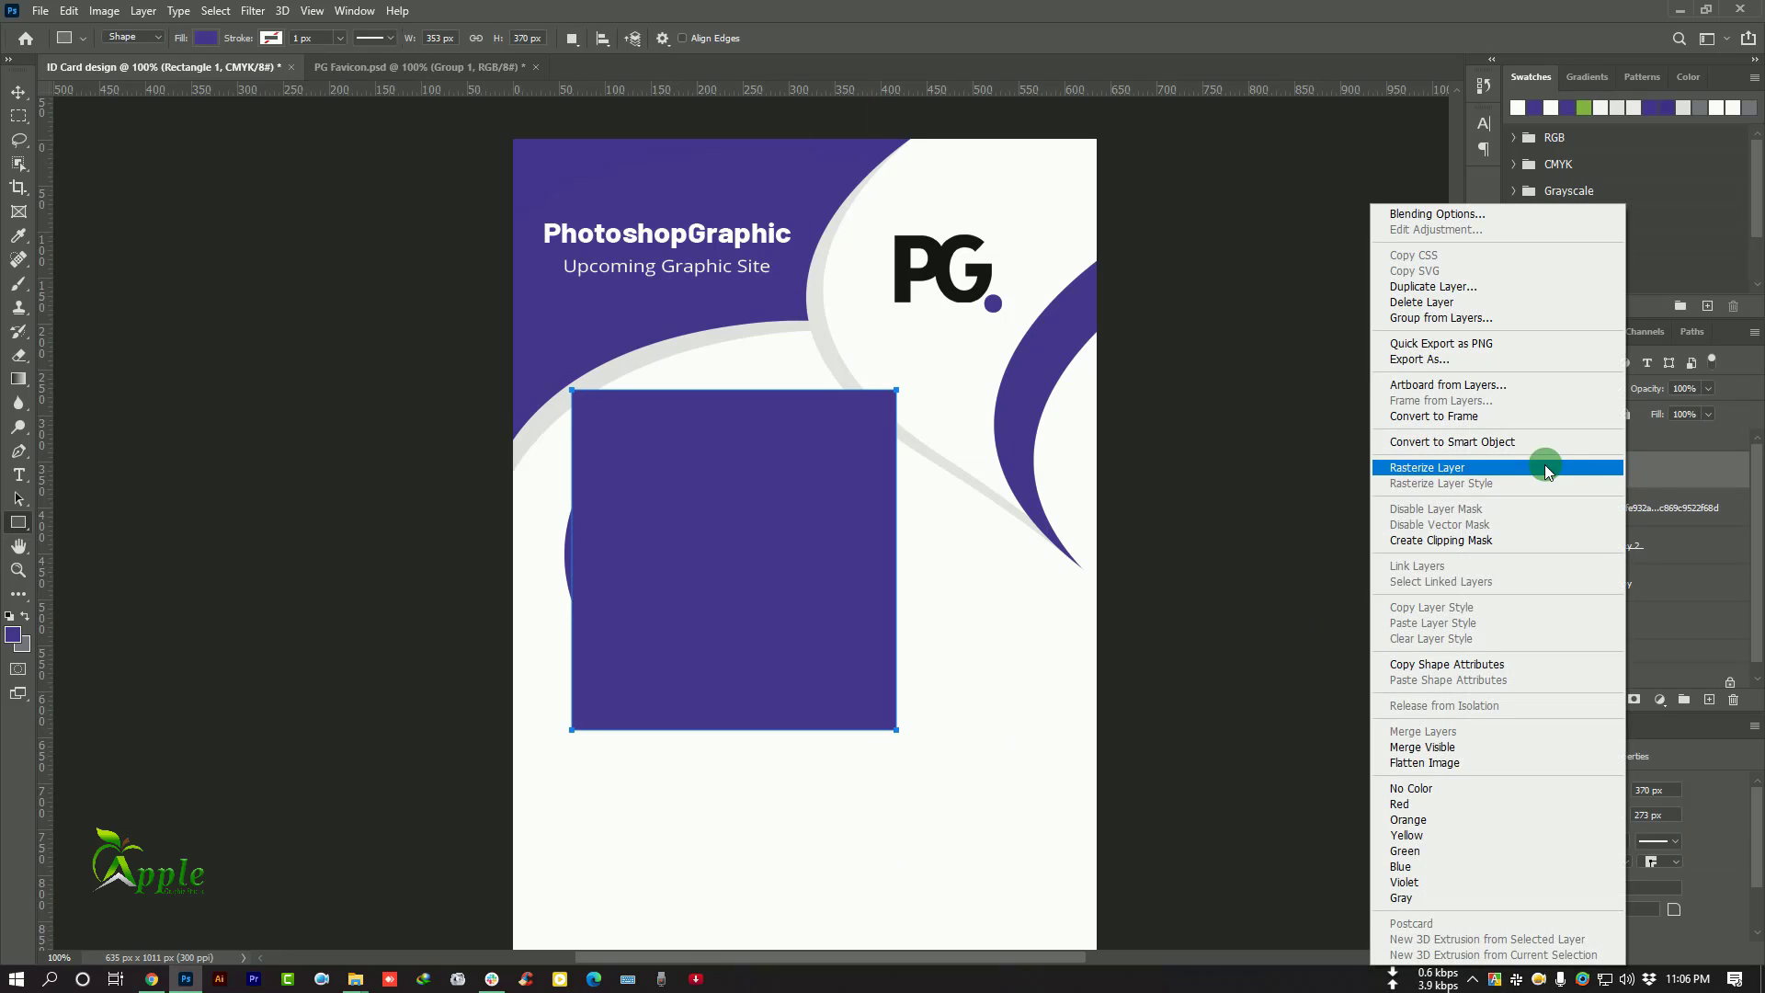
pyautogui.click(1452, 543)
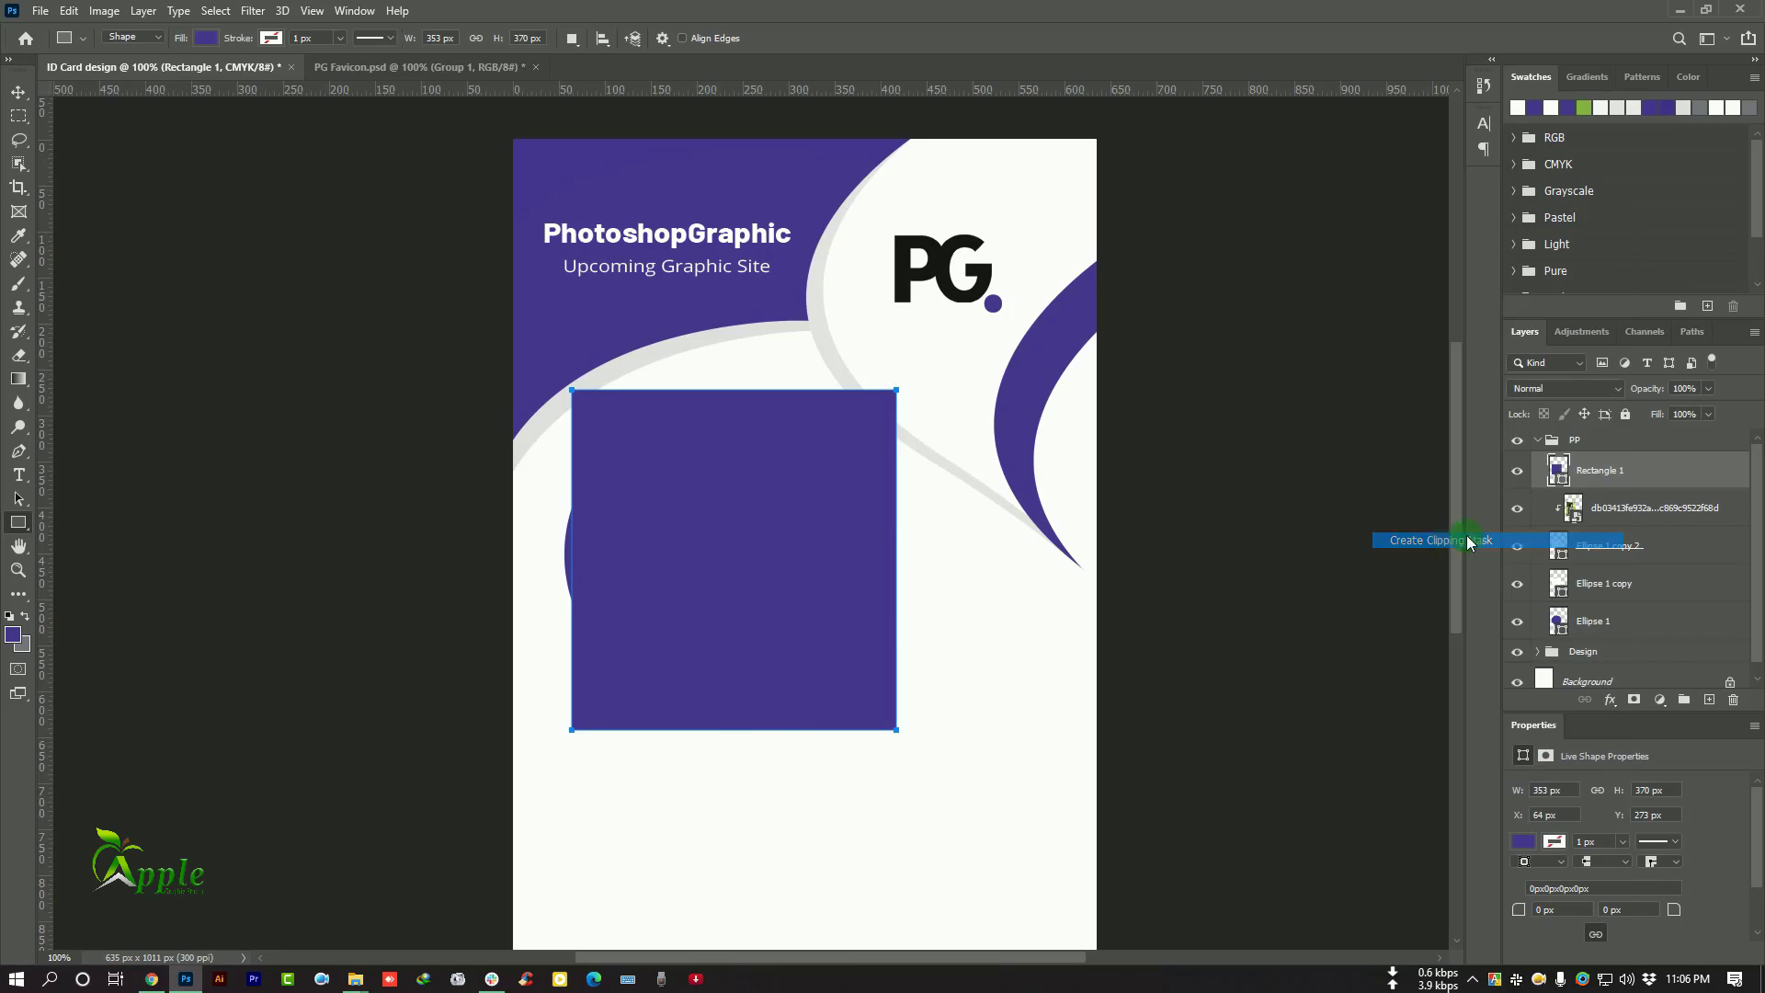
# - Set the clipped rectangle's blend mode to Color and its opacity to 91% to tint the portrait purple
pyautogui.click(1567, 389)
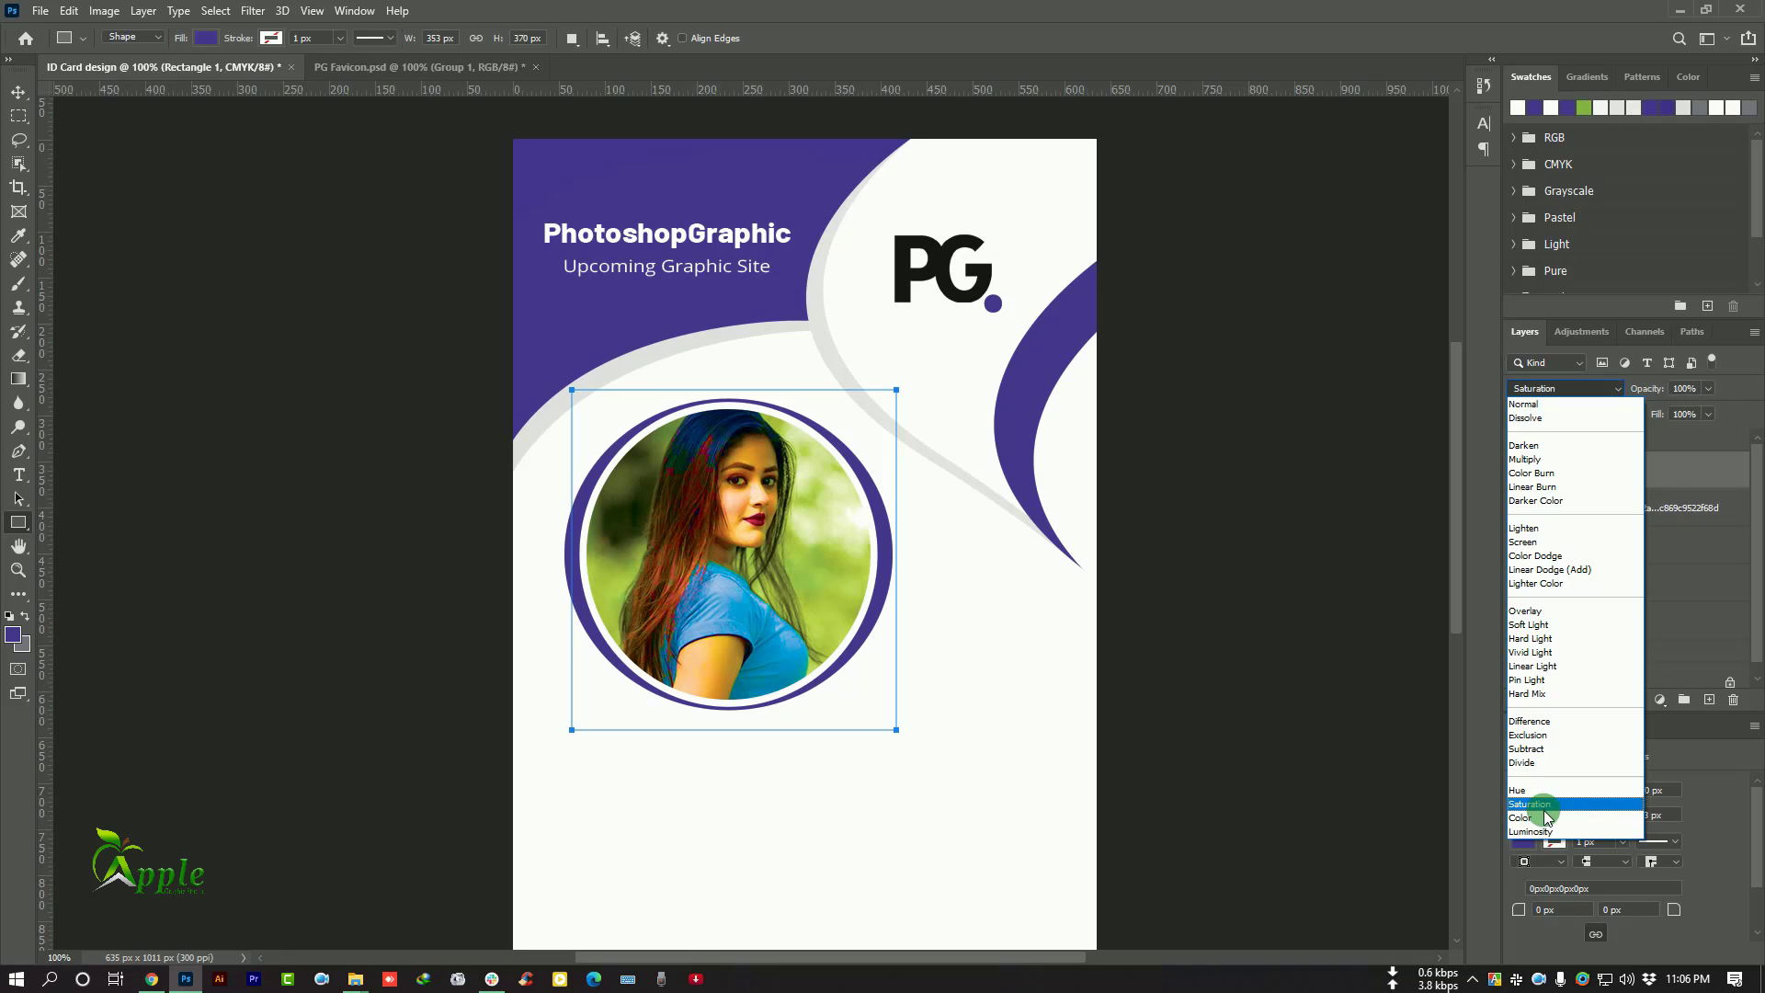
pyautogui.click(1545, 818)
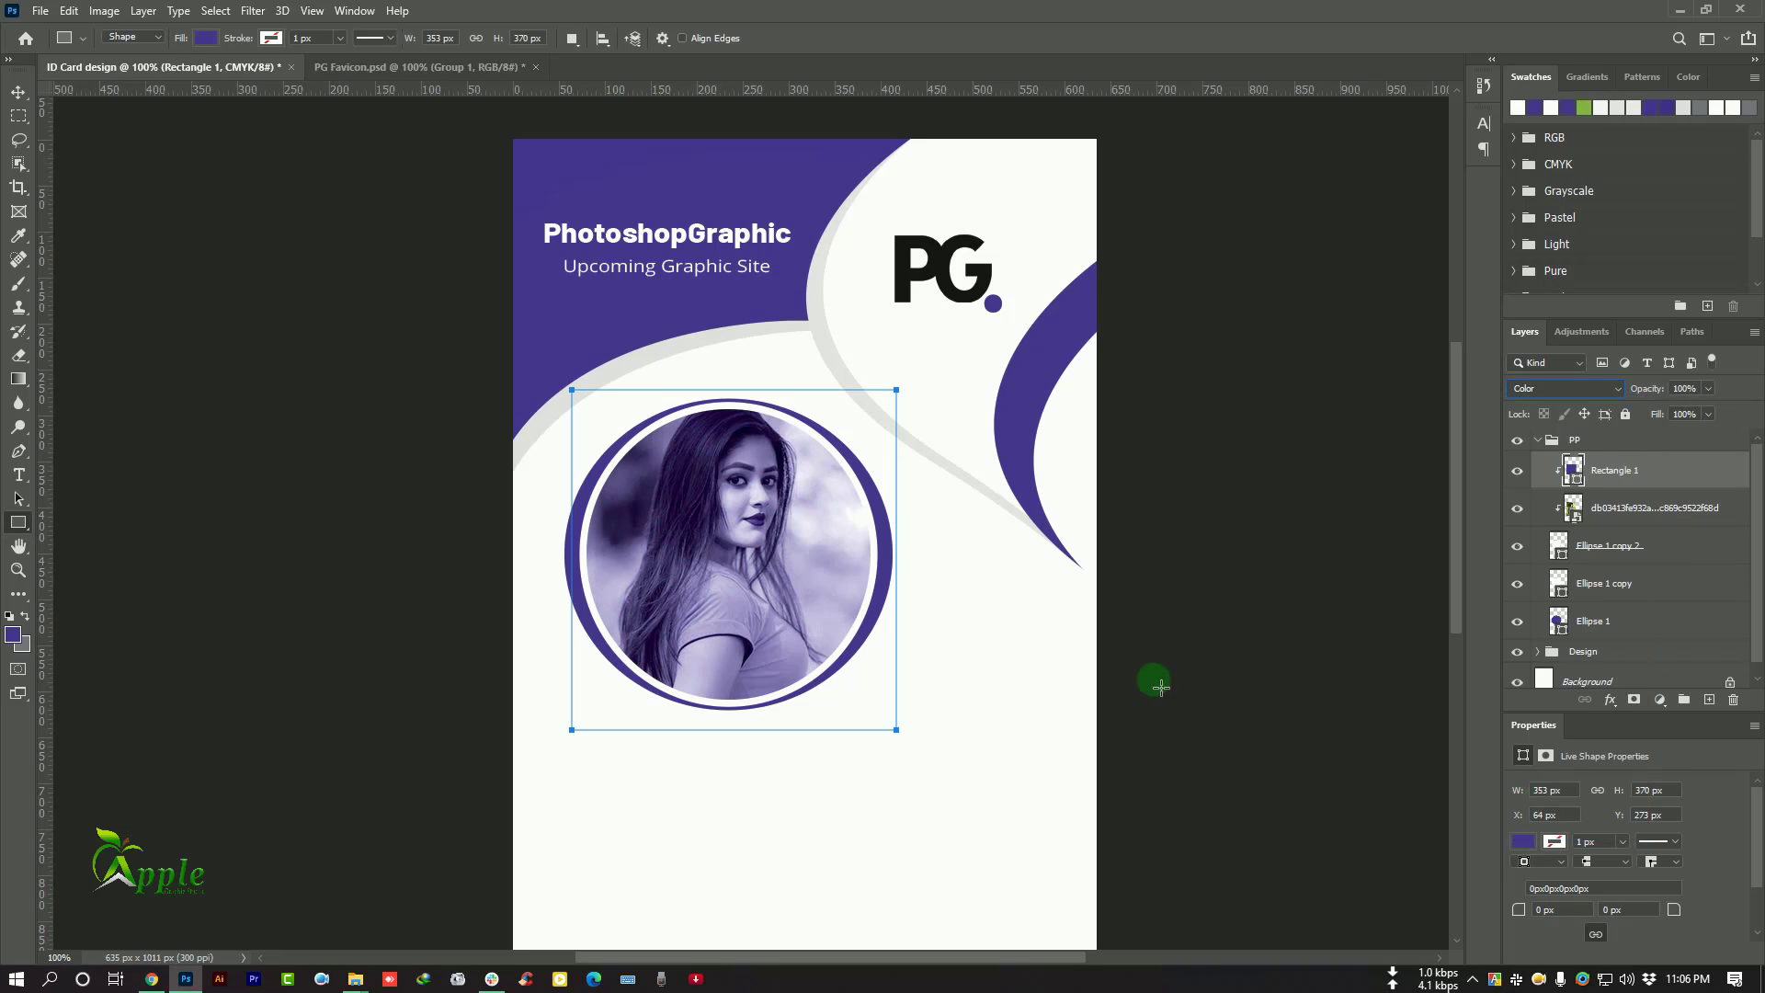
pyautogui.click(22, 98)
pyautogui.click(1301, 405)
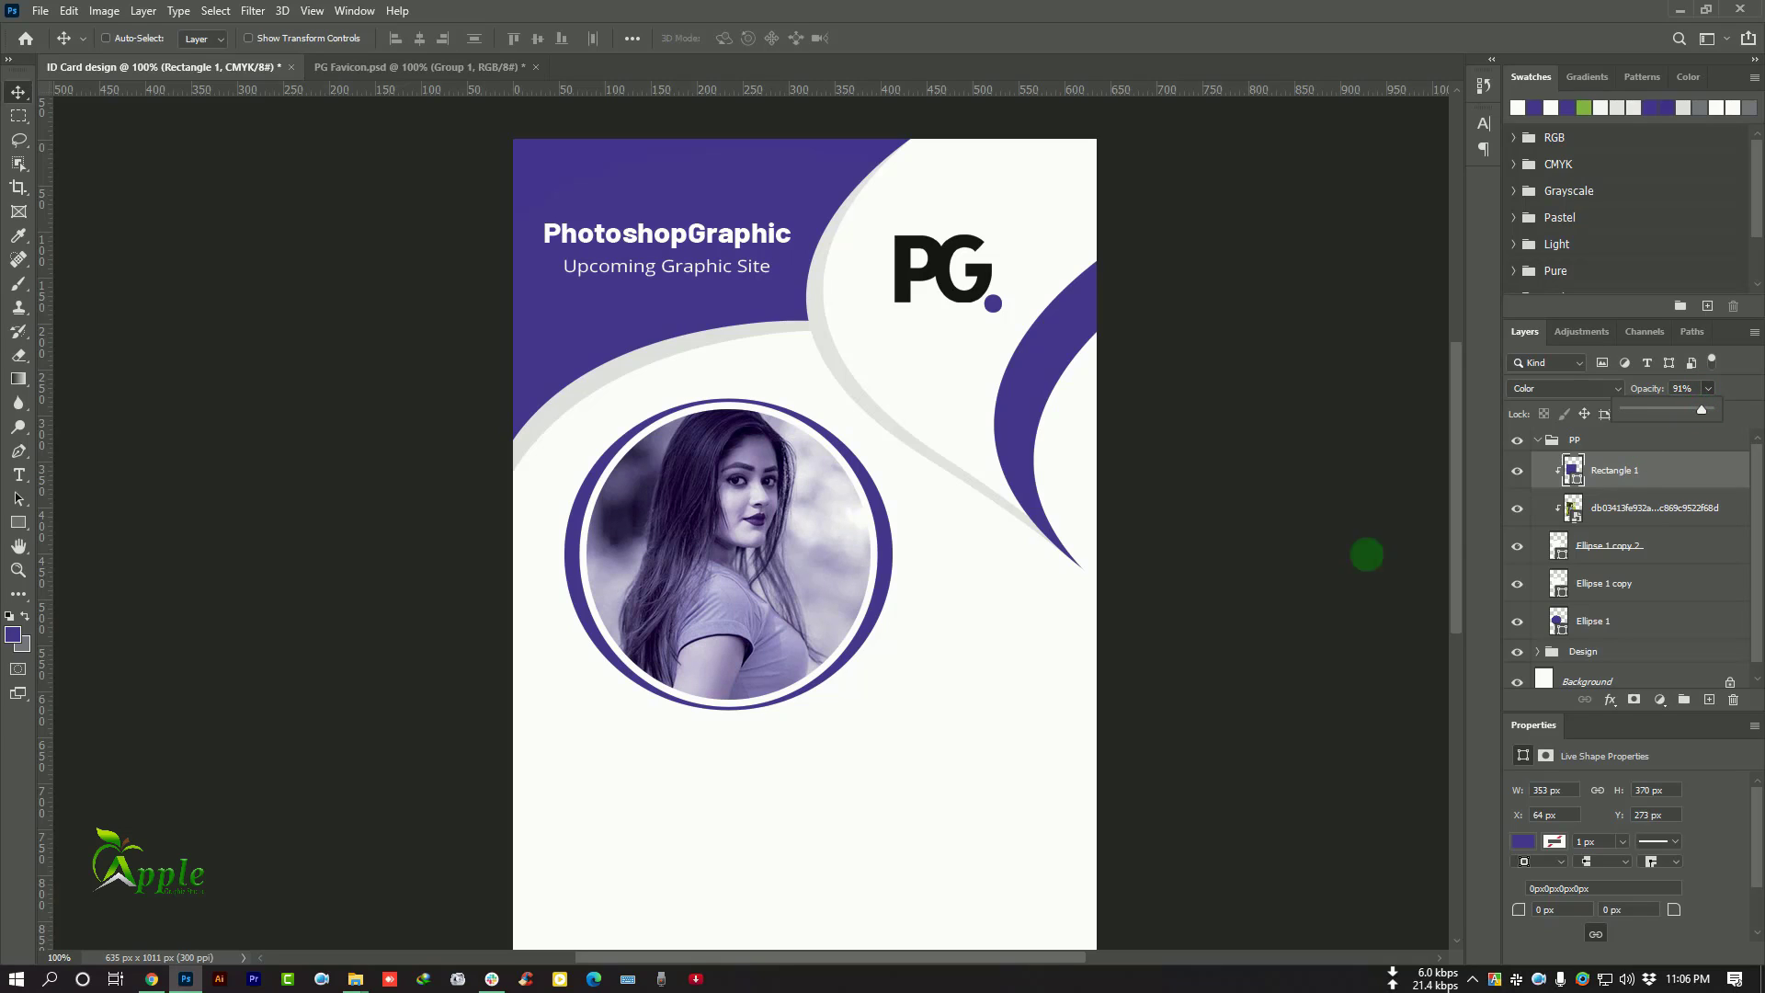
pyautogui.hotkey('ctrl', '-')
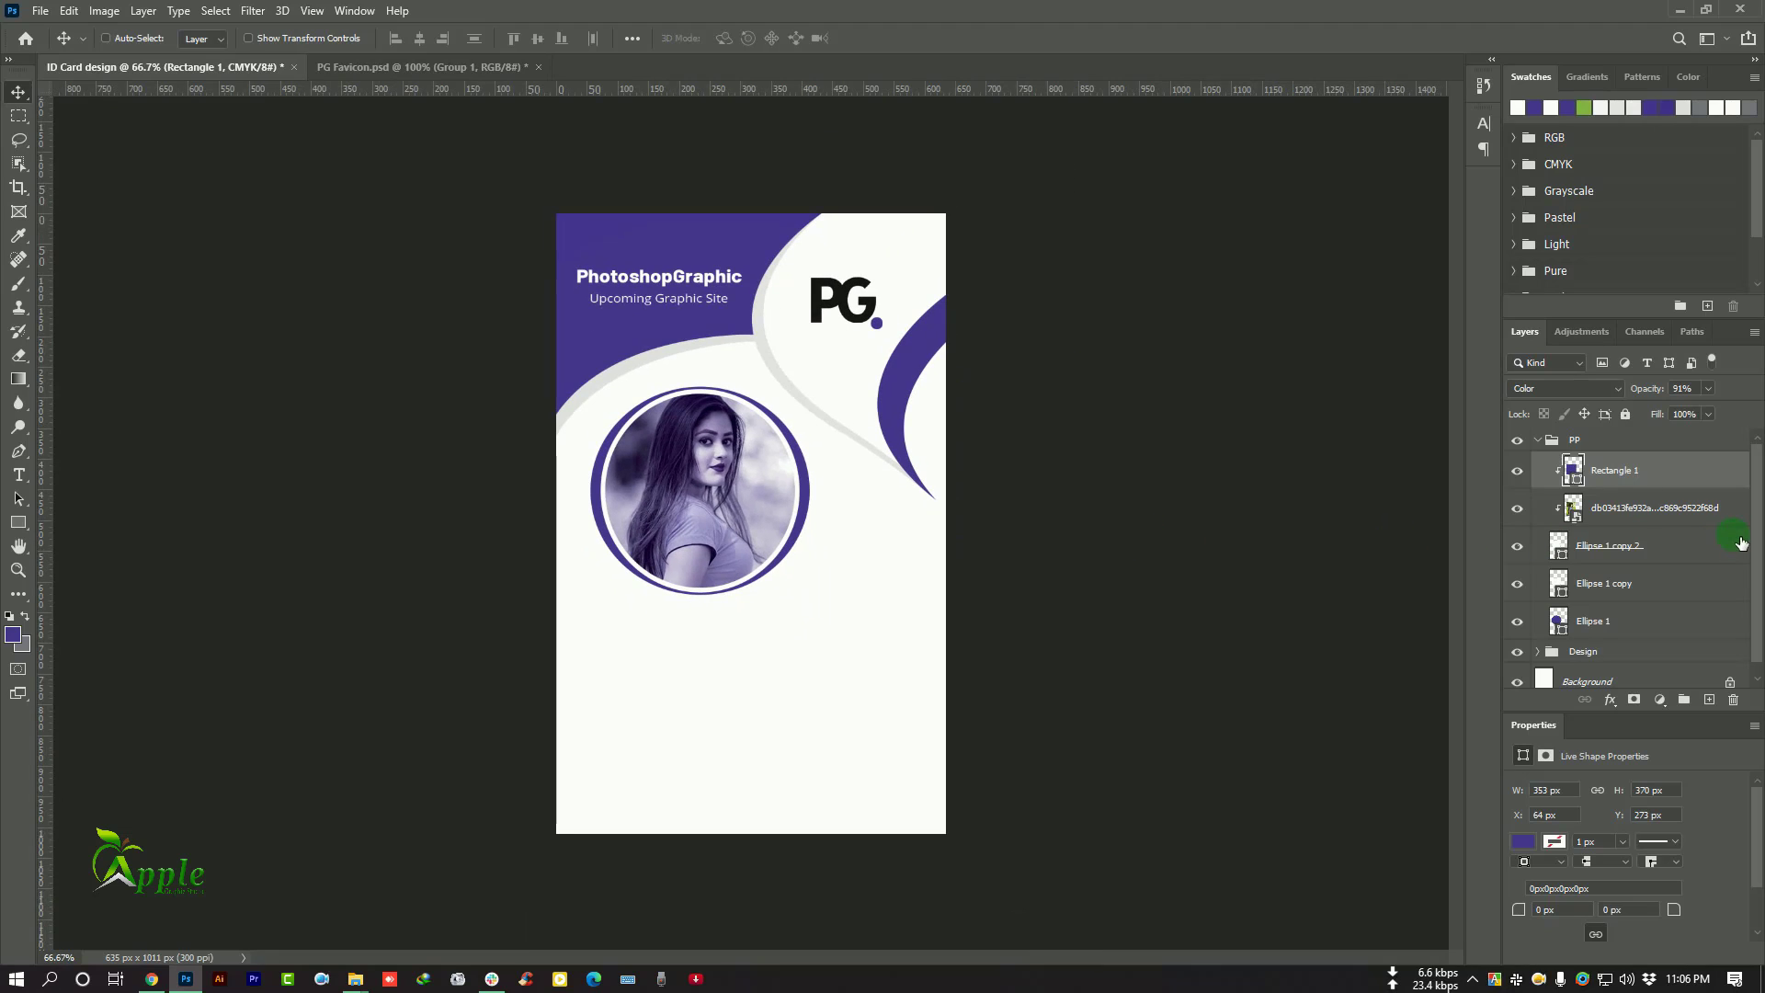
# - Collapse the PP group and bring the Info group from ID Card Design.psd onto the card below the portrait
pyautogui.click(1549, 447)
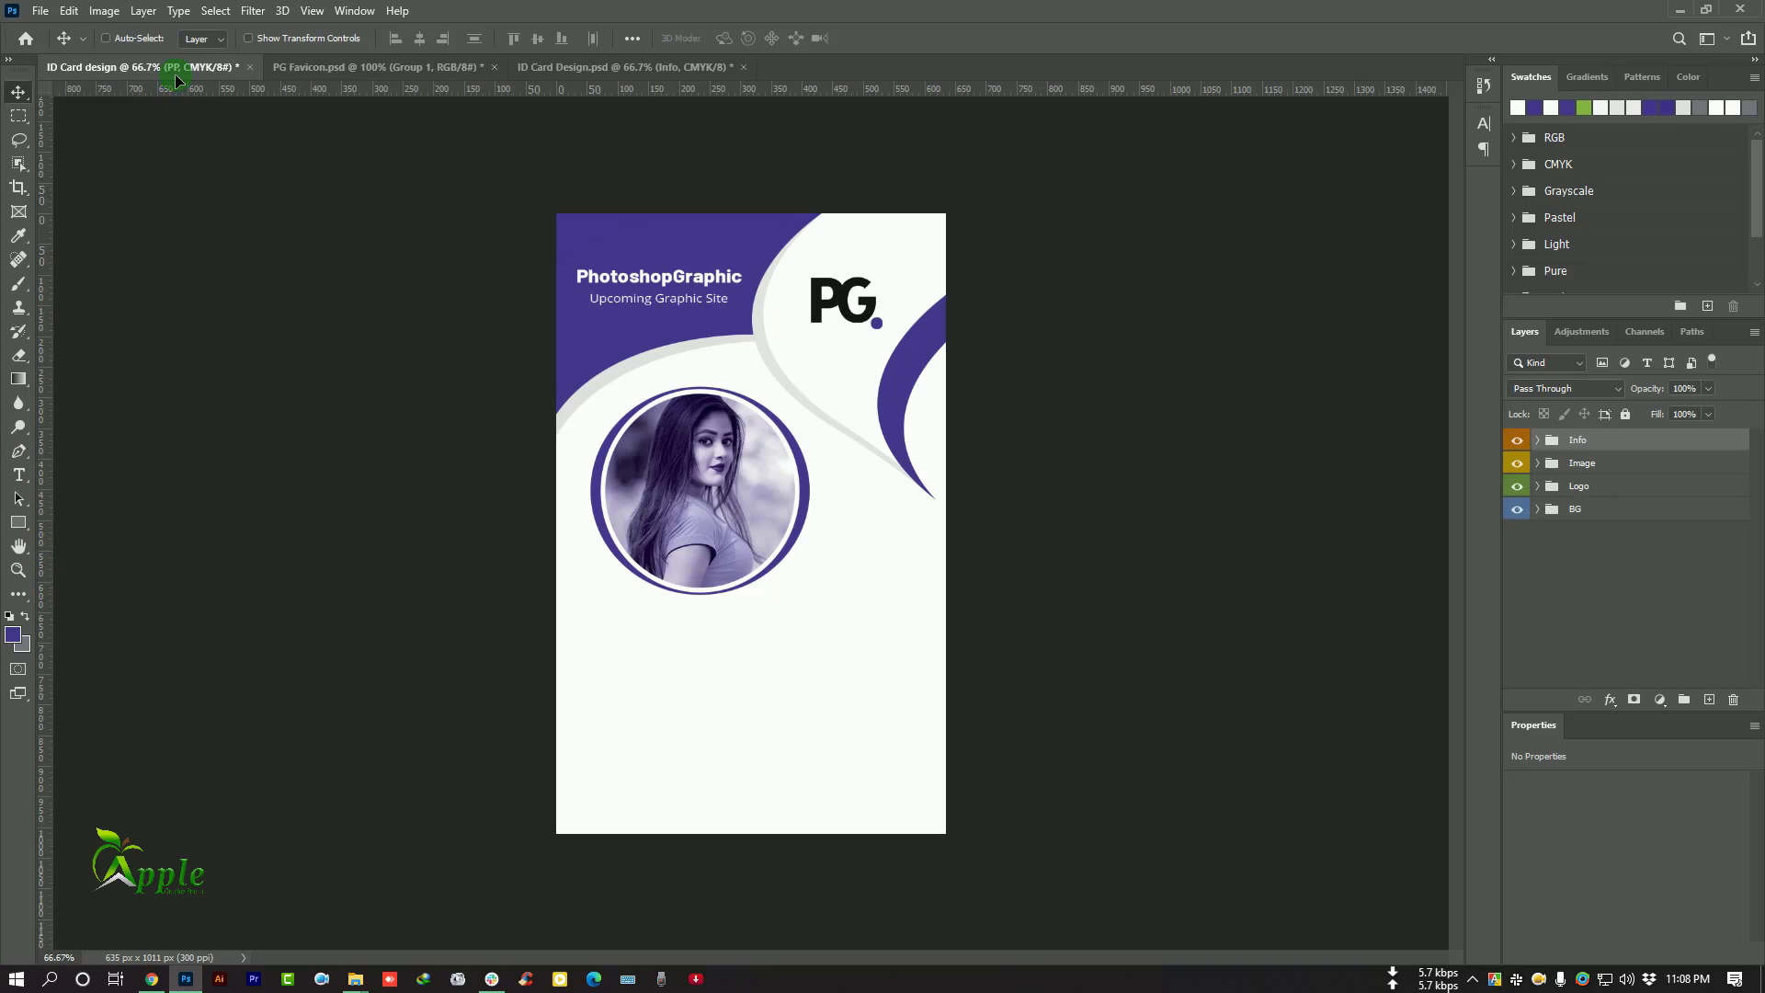
pyautogui.moveTo(174, 73); pyautogui.dragTo(853, 714)
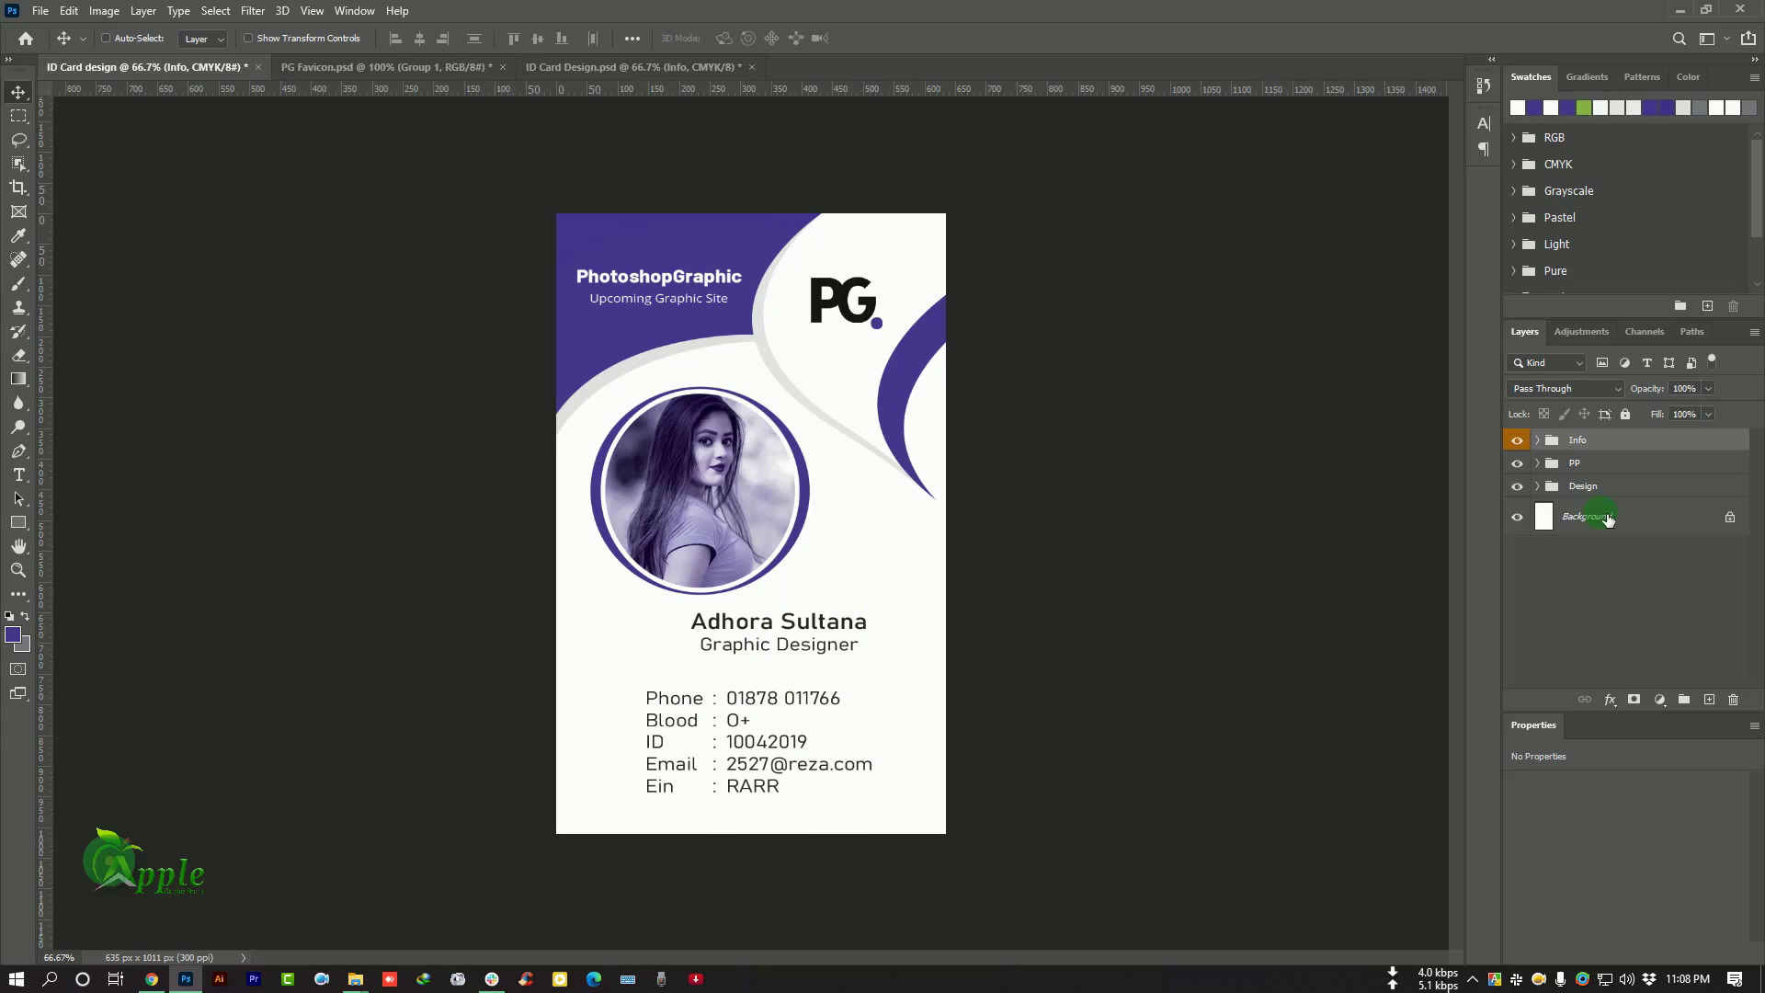
# - Expand the Info group and center its nested Title group horizontally on the whole card, leaving no active selection
pyautogui.click(1537, 439)
pyautogui.click(1591, 464)
pyautogui.click(1591, 485)
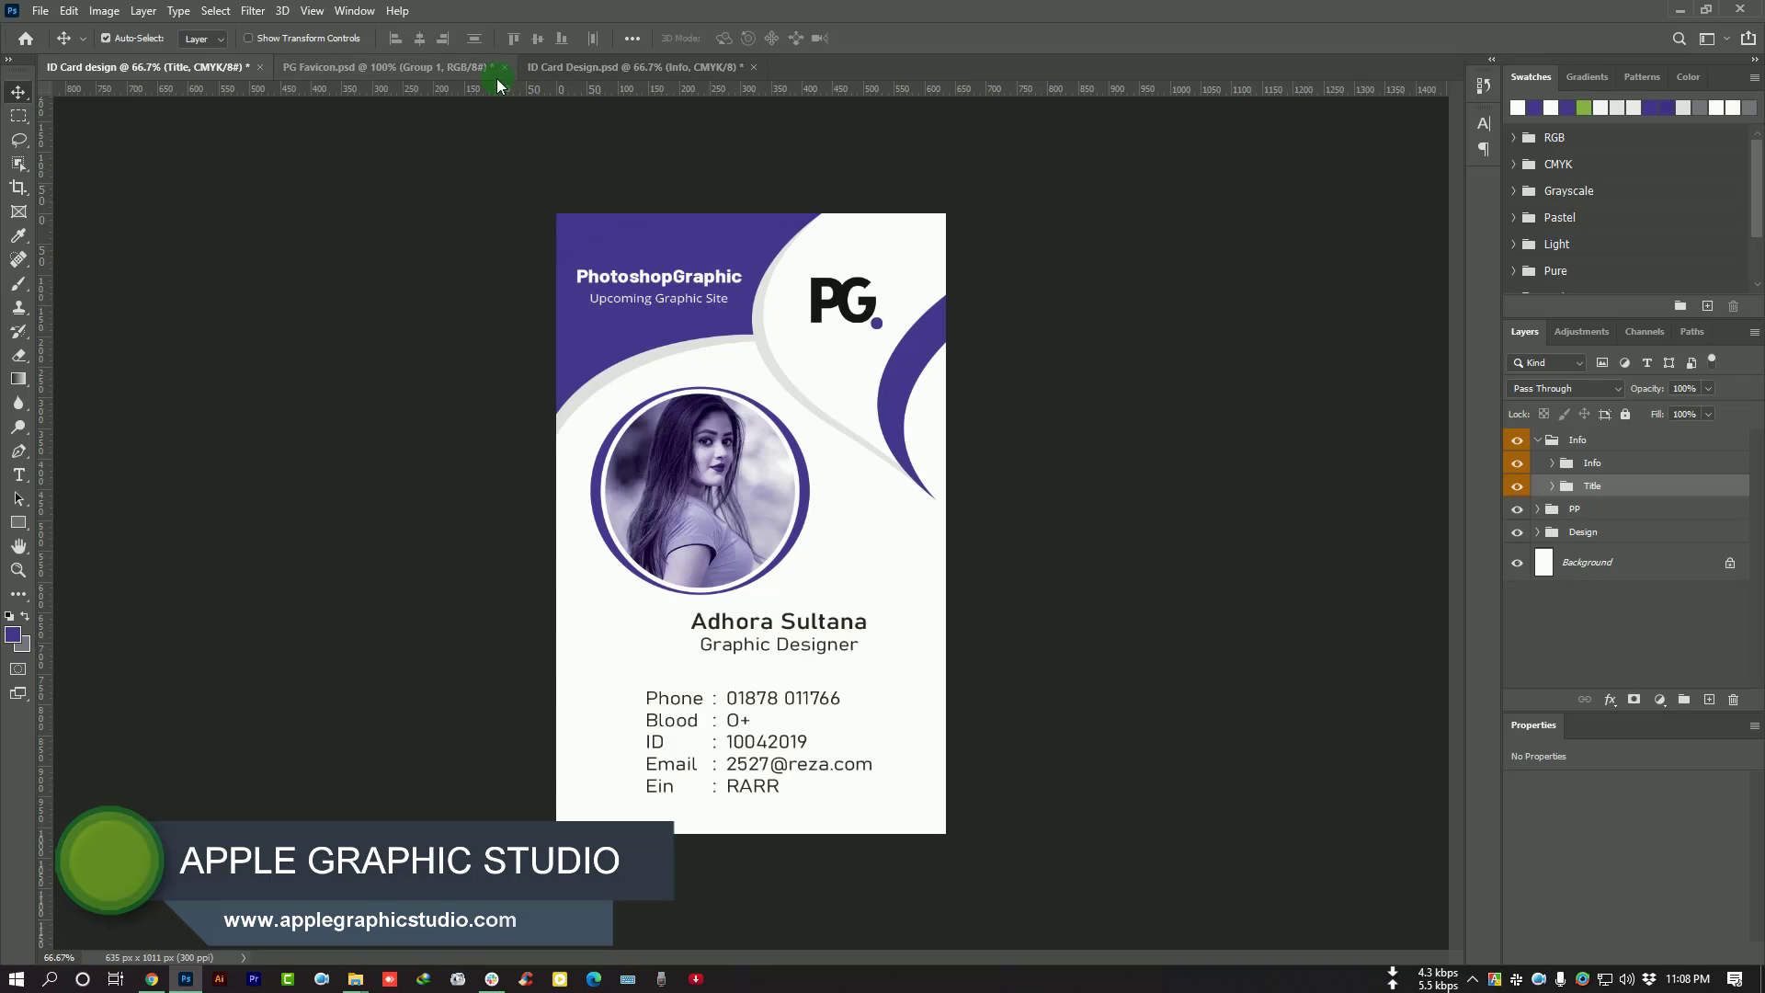
pyautogui.hotkey('ctrl', 'a')
pyautogui.click(421, 39)
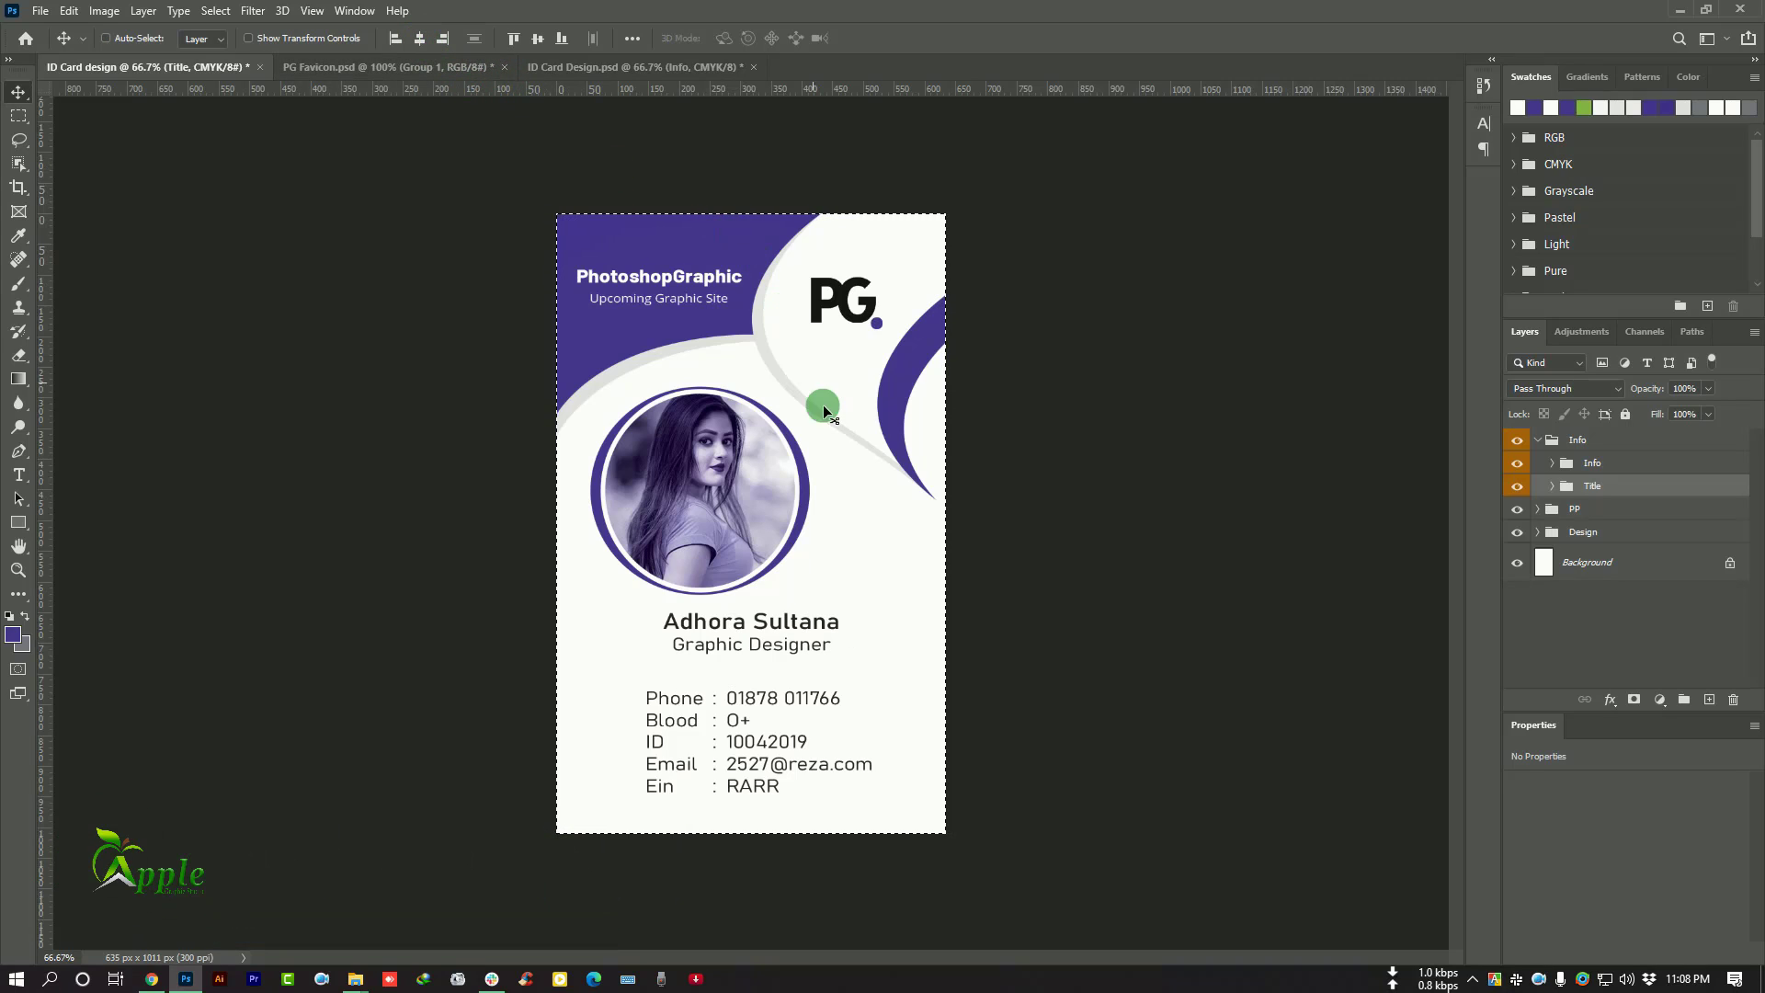
pyautogui.click(215, 11)
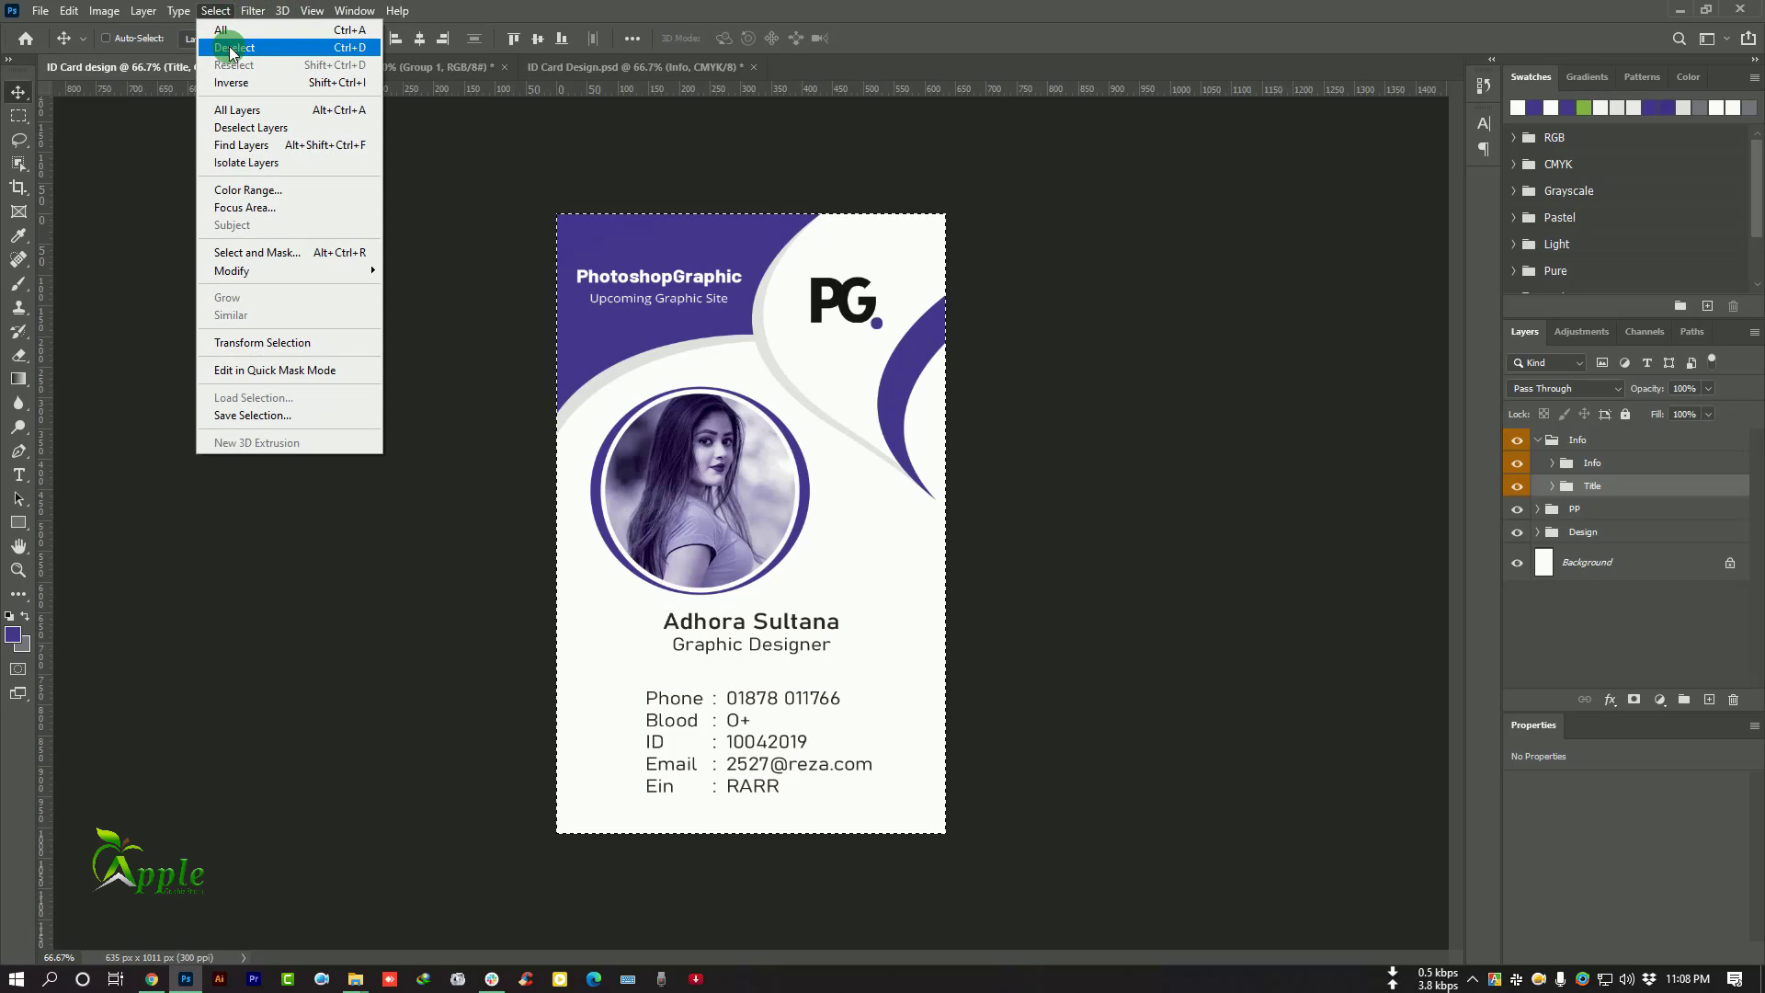
pyautogui.click(229, 53)
# - Nudge the Title group slightly down from the portrait, and shift the nested Info group of contact details slightly down as well
pyautogui.press('Down')
pyautogui.press('Down')
pyautogui.press('Down')
pyautogui.press('Down')
pyautogui.press('Down')
pyautogui.press('Down')
pyautogui.press('Down')
pyautogui.press('Down')
pyautogui.press('Down')
pyautogui.press('Down')
pyautogui.press('Down')
pyautogui.press('Down')
pyautogui.press('Down')
pyautogui.press('Down')
pyautogui.press('Down')
pyautogui.press('Down')
pyautogui.press('Down')
pyautogui.press('Down')
pyautogui.press('Down')
pyautogui.press('Down')
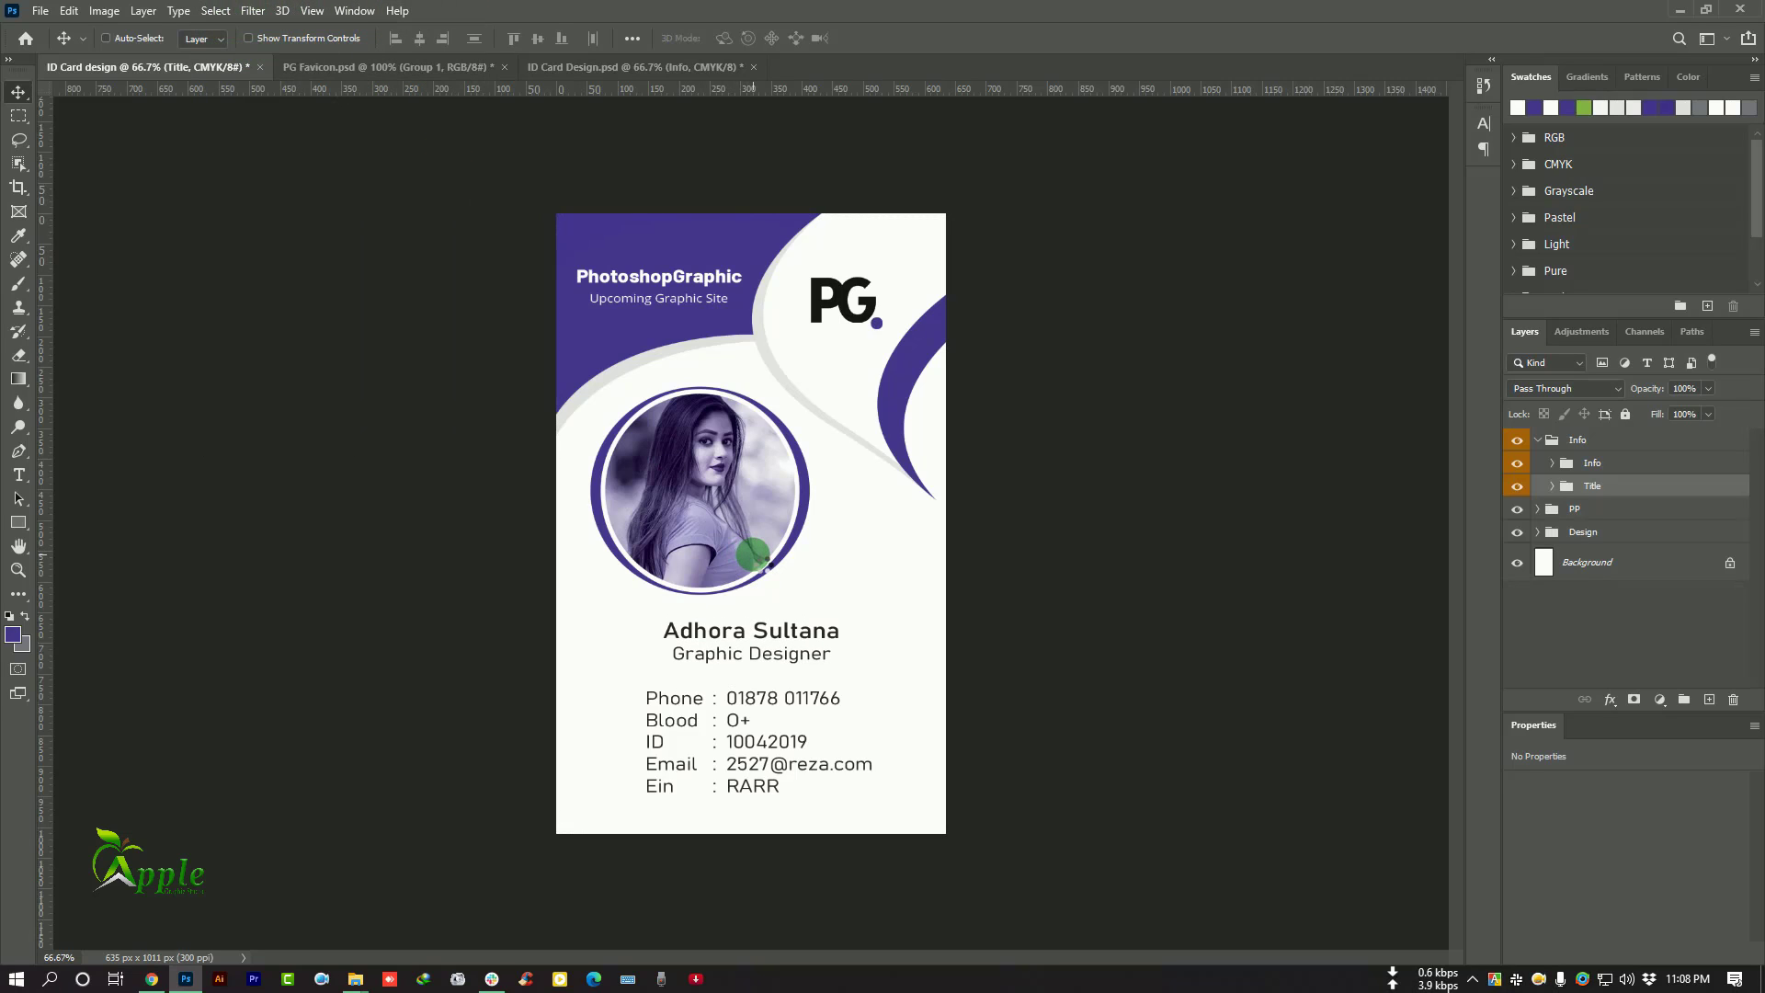
pyautogui.click(1591, 462)
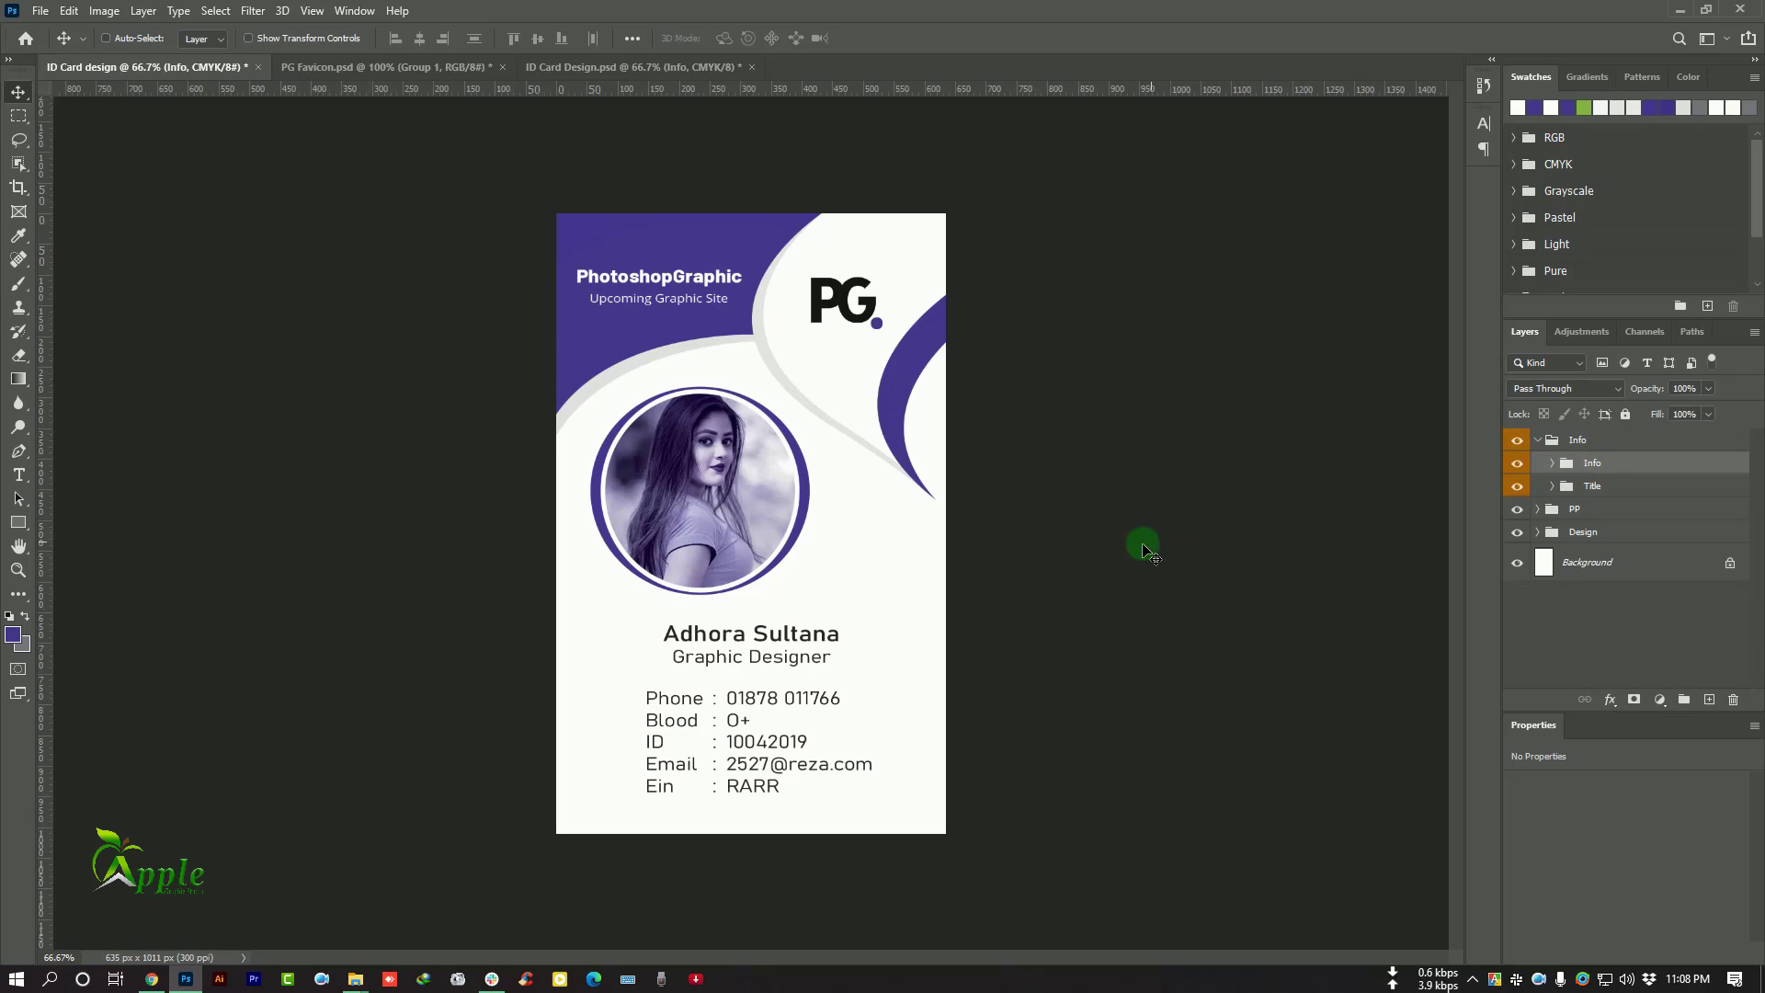
pyautogui.press('Down')
pyautogui.press('Down')
pyautogui.press('Down')
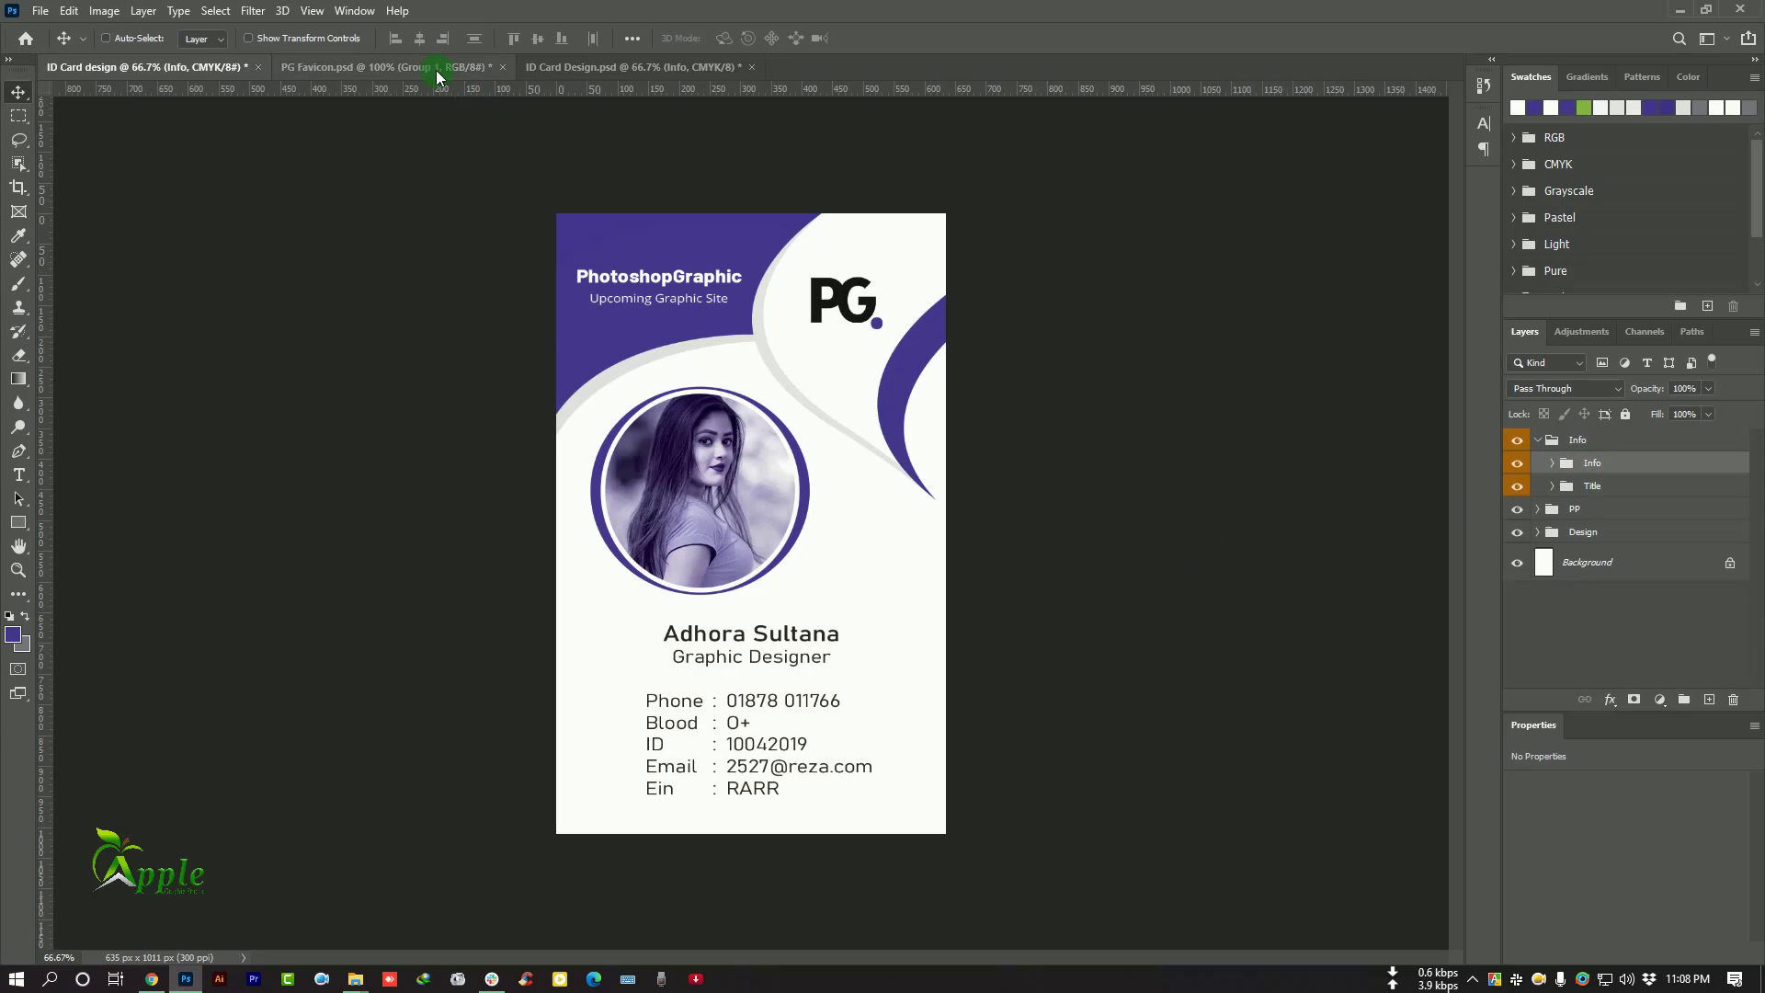
# - Center the nested Info group of contact details horizontally on the whole card, clear the selection and collapse the parent Info group
pyautogui.click(215, 10)
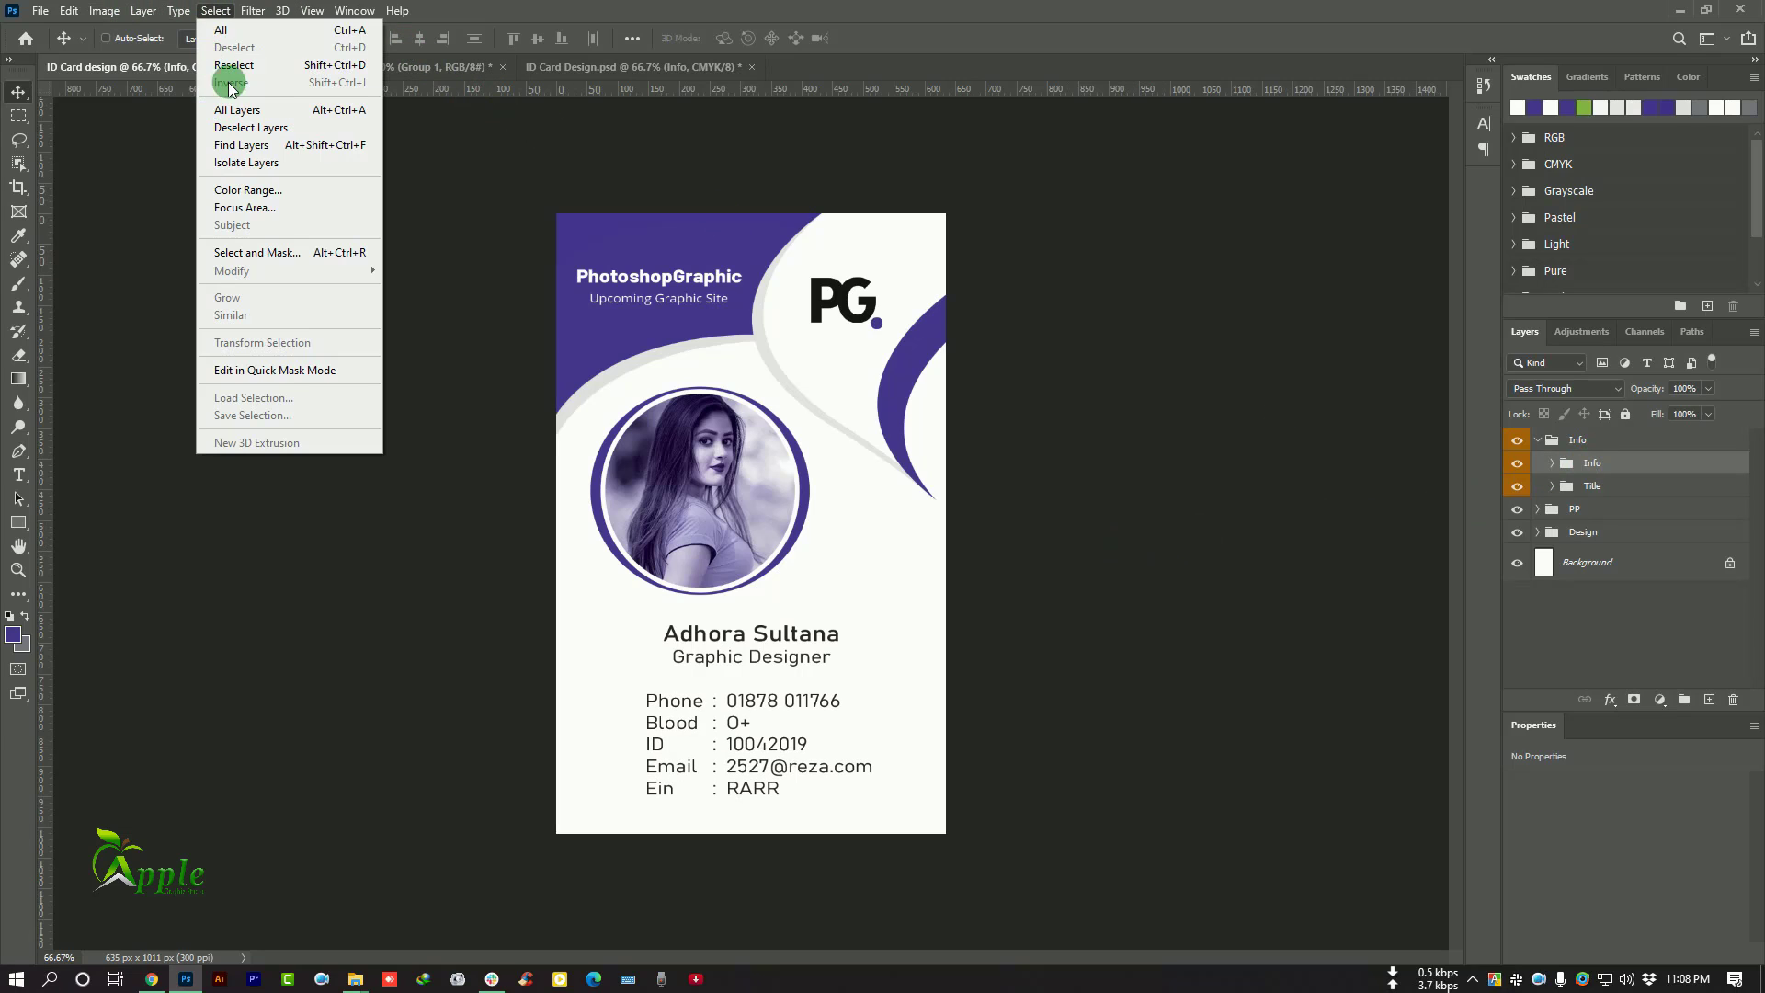
pyautogui.click(231, 33)
pyautogui.click(419, 38)
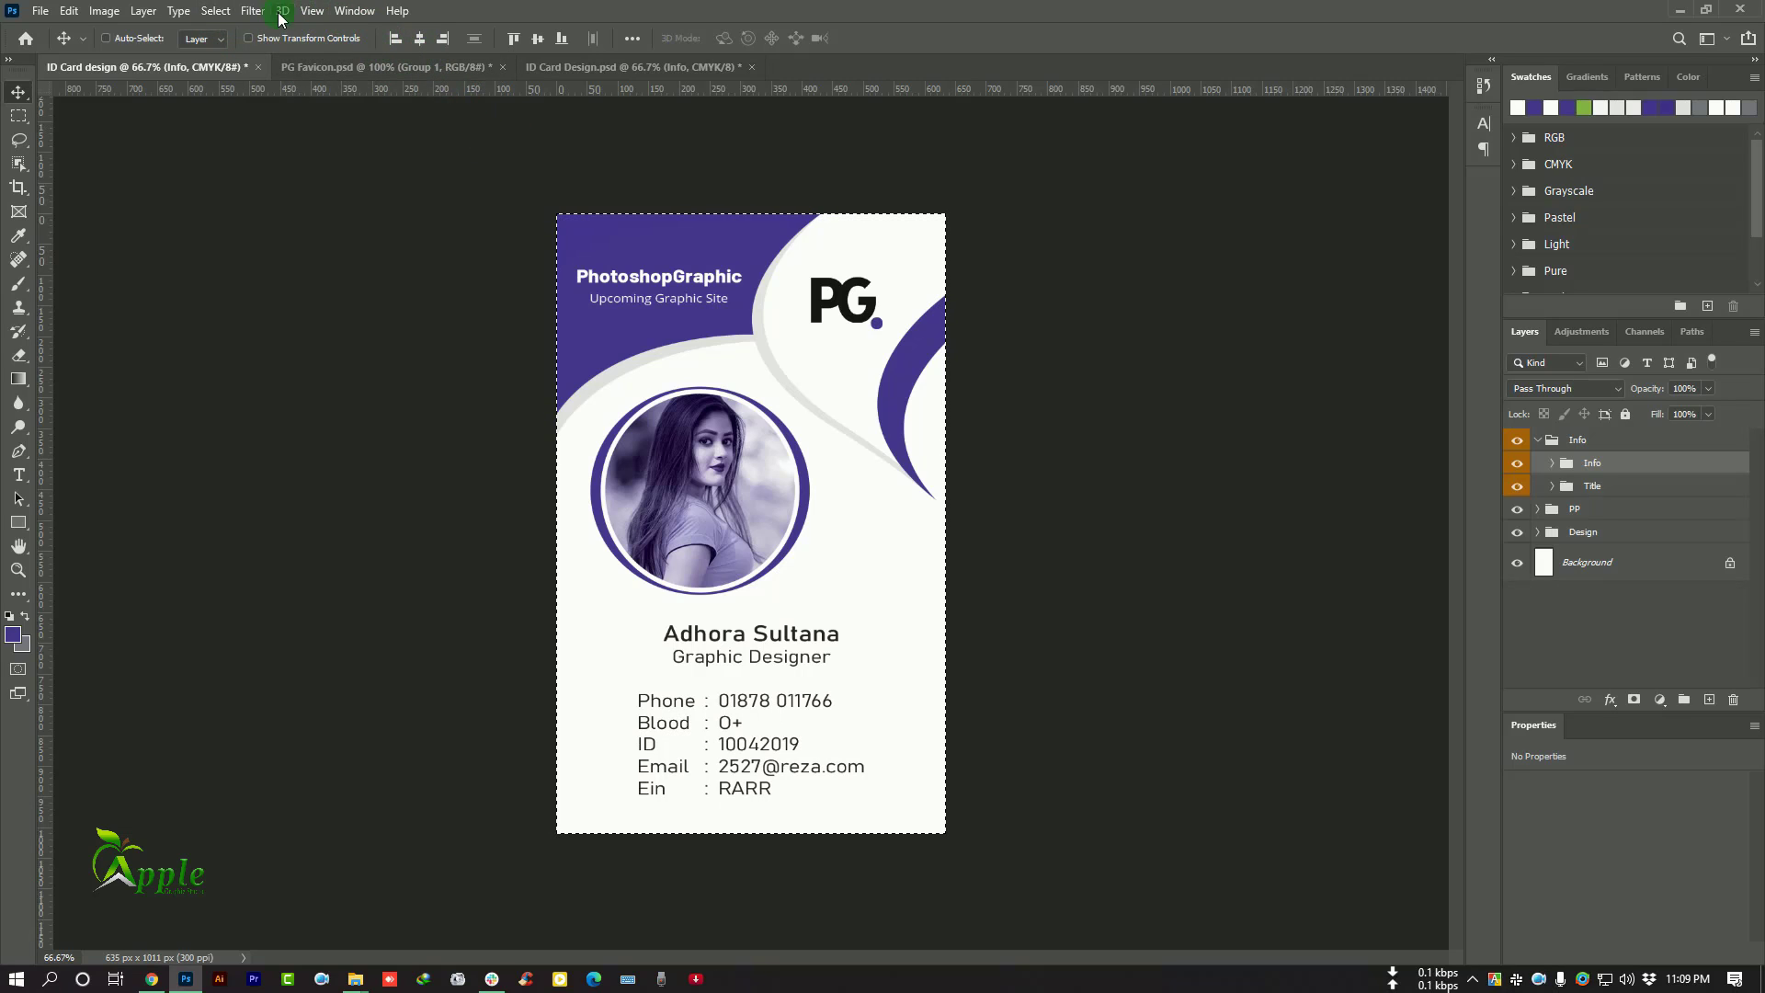
pyautogui.click(215, 10)
pyautogui.click(244, 50)
pyautogui.click(1538, 440)
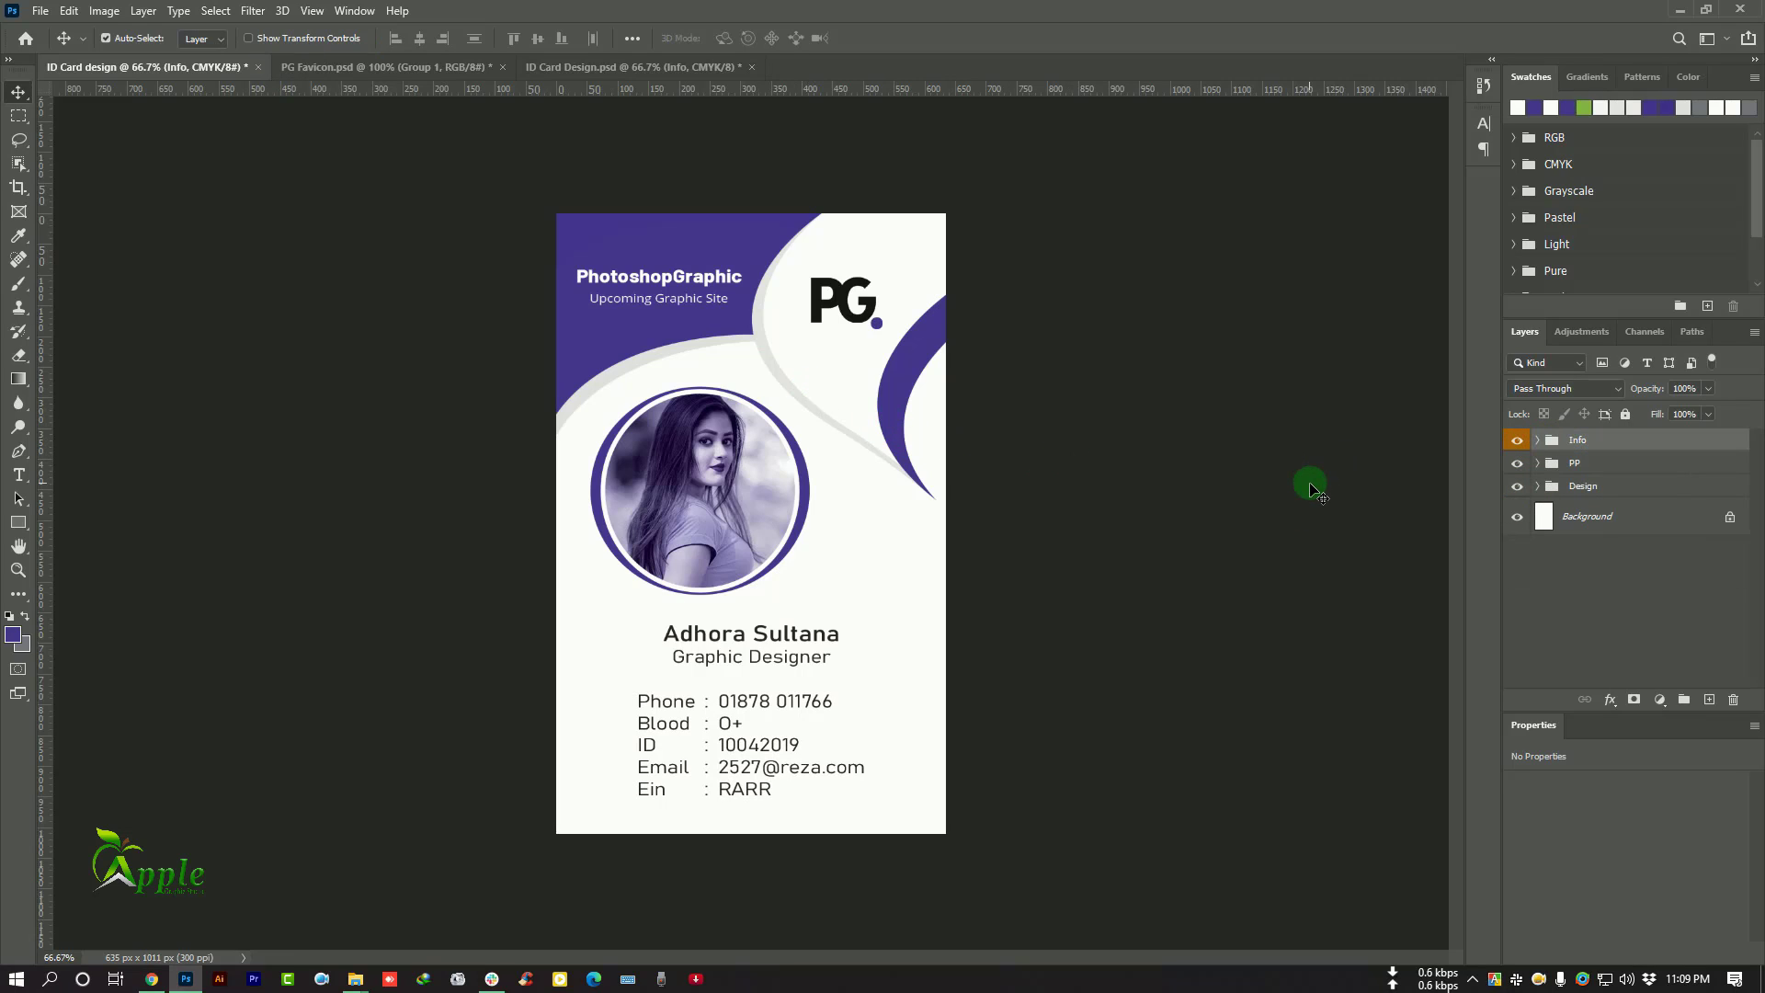
pyautogui.hotkey('ctrl', '+')
pyautogui.moveTo(775, 440); pyautogui.dragTo(817, 544)
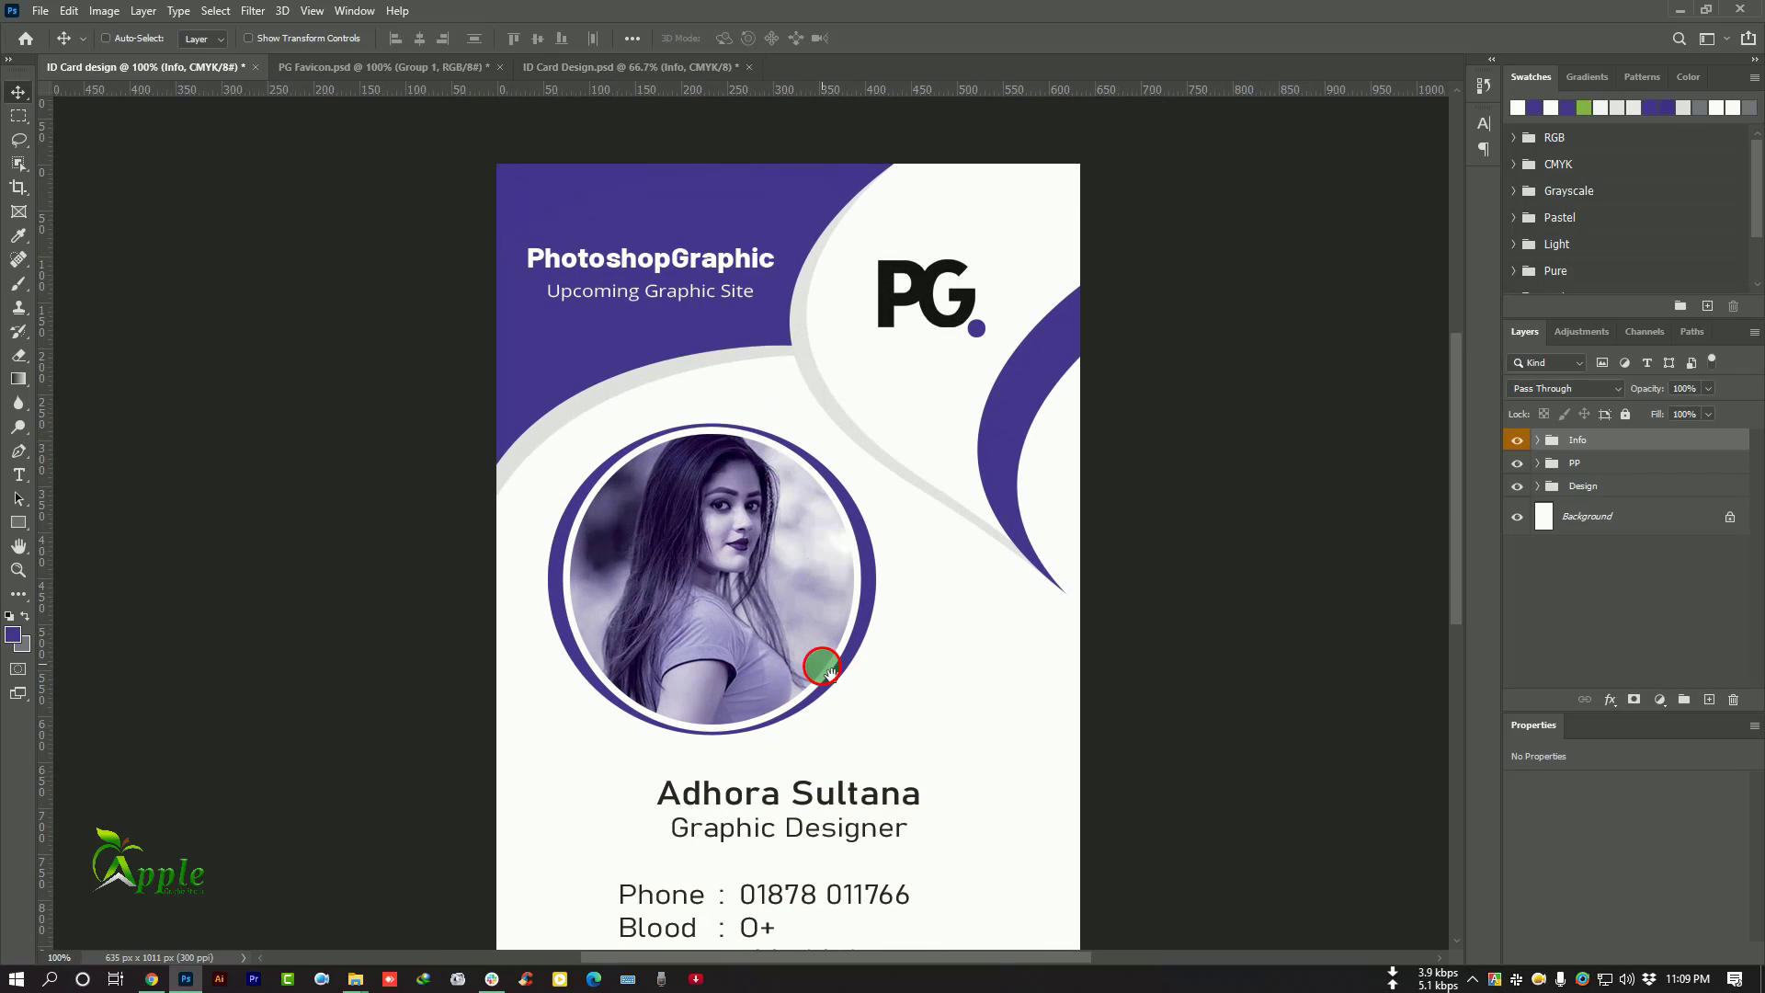
pyautogui.moveTo(841, 791); pyautogui.dragTo(795, 655)
pyautogui.moveTo(878, 383); pyautogui.dragTo(880, 627)
pyautogui.hotkey('ctrl', '-')
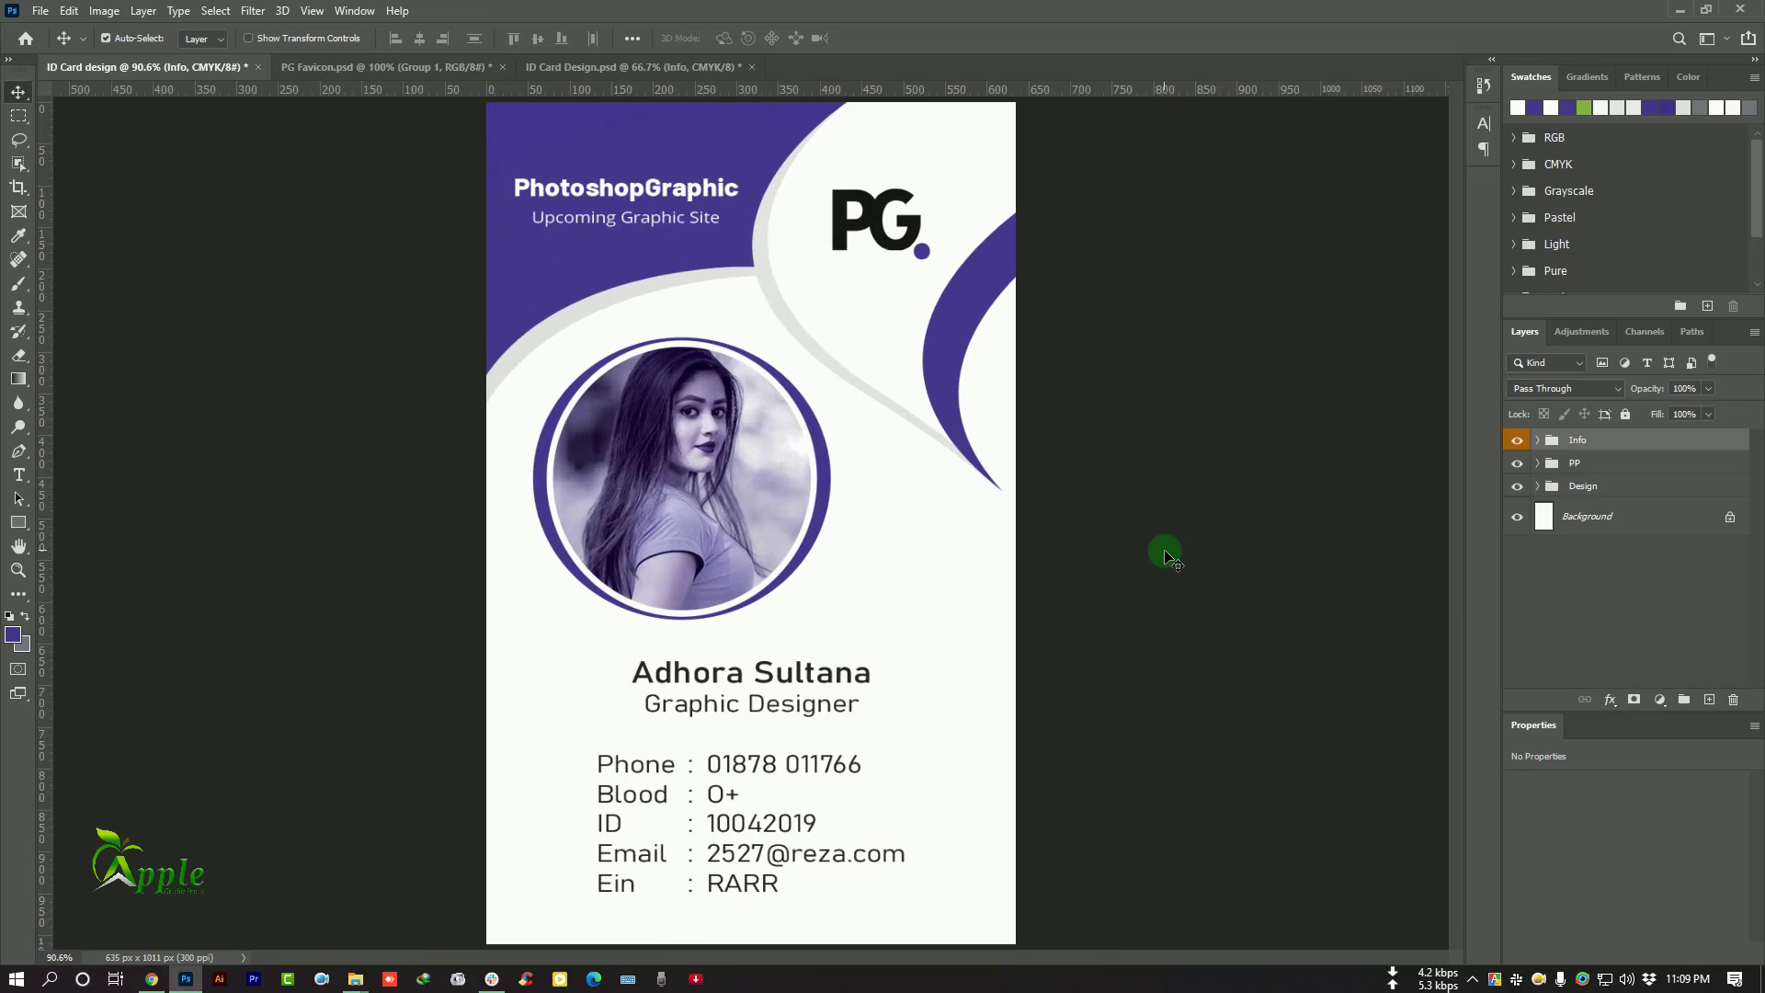